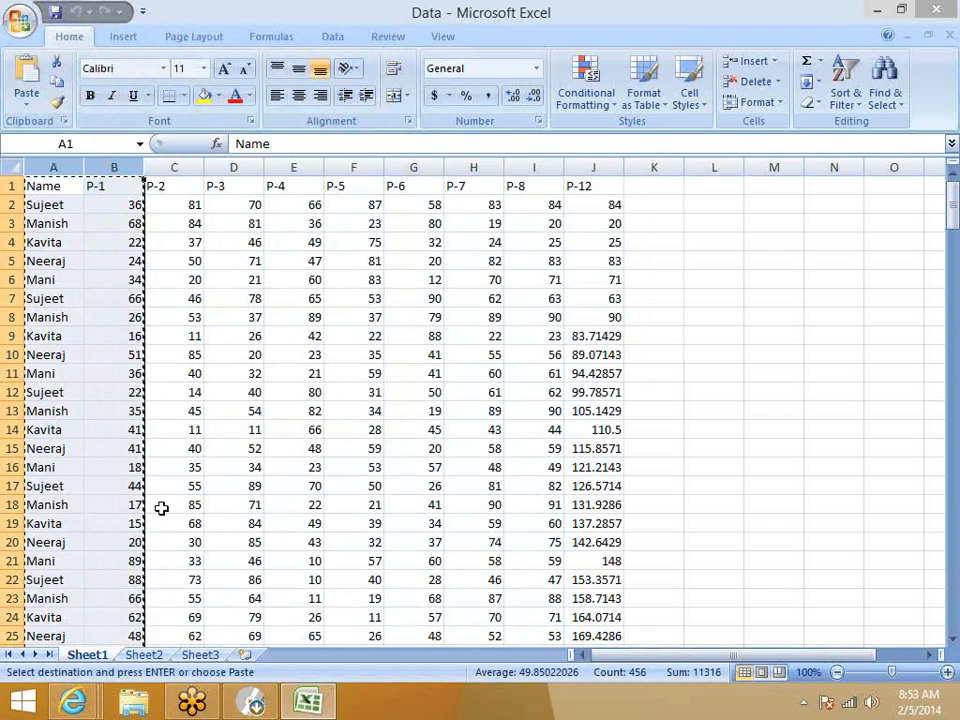
Paste the copied Name and P-1 columns into Sheet2
click(143, 654)
key(ctrl+v)
click(124, 242)
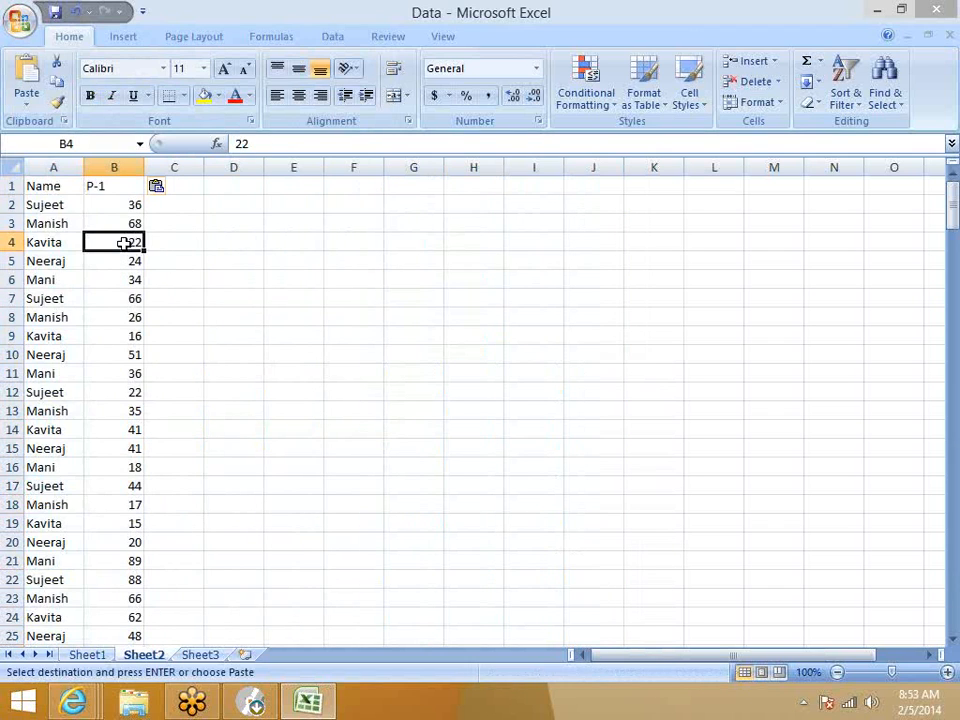
Insert a column between Name and P-1 and give it the header City in B1
click(49, 166)
click(107, 166)
right_click(107, 166)
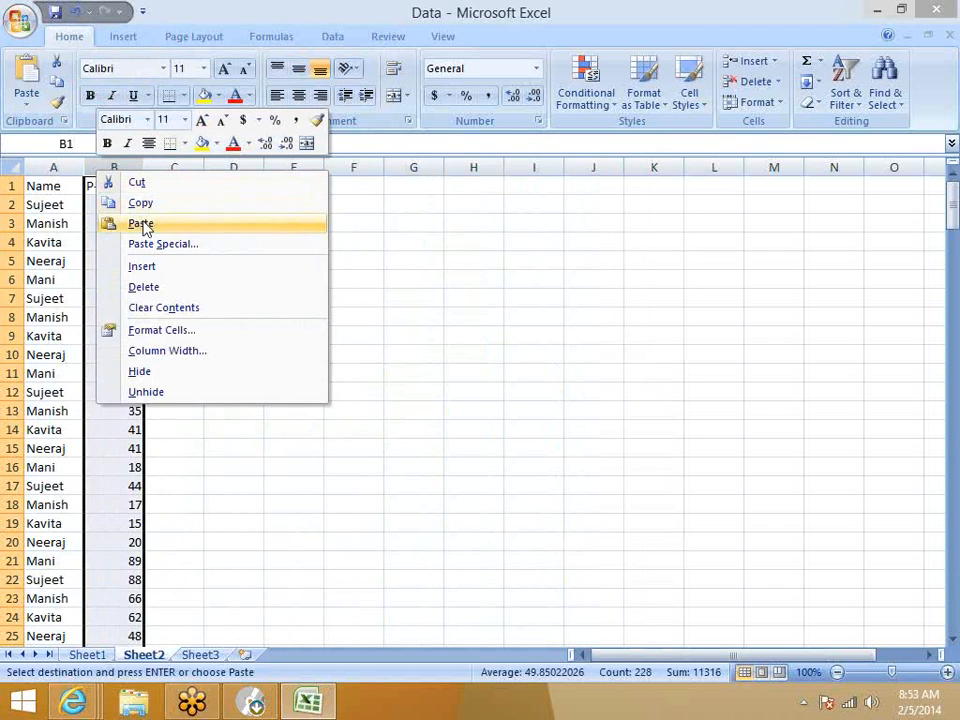
click(128, 265)
click(105, 185)
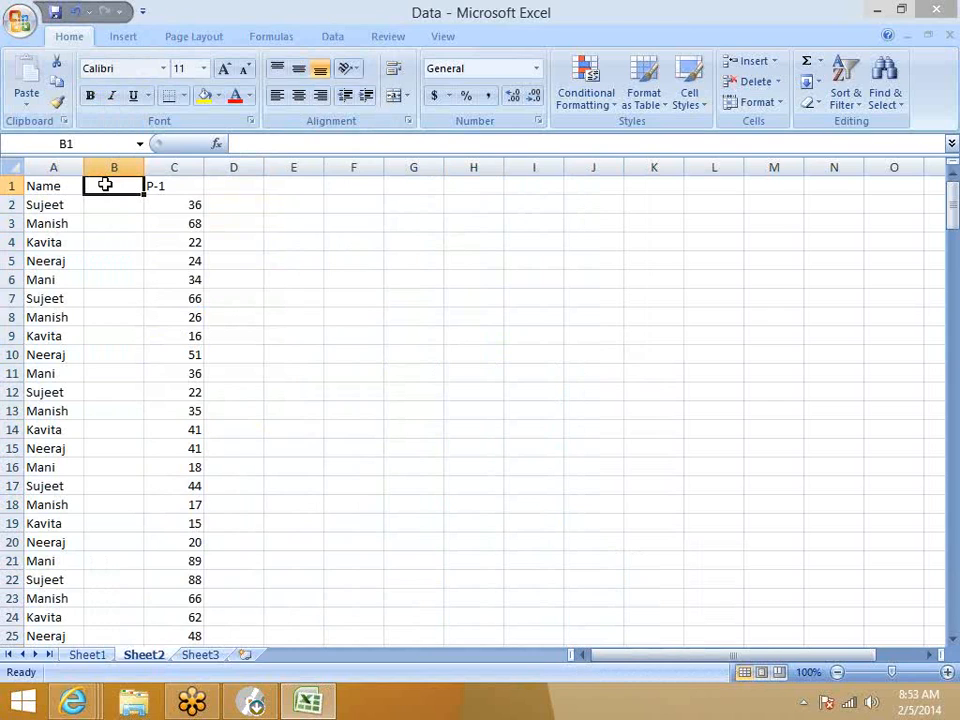
text(City)
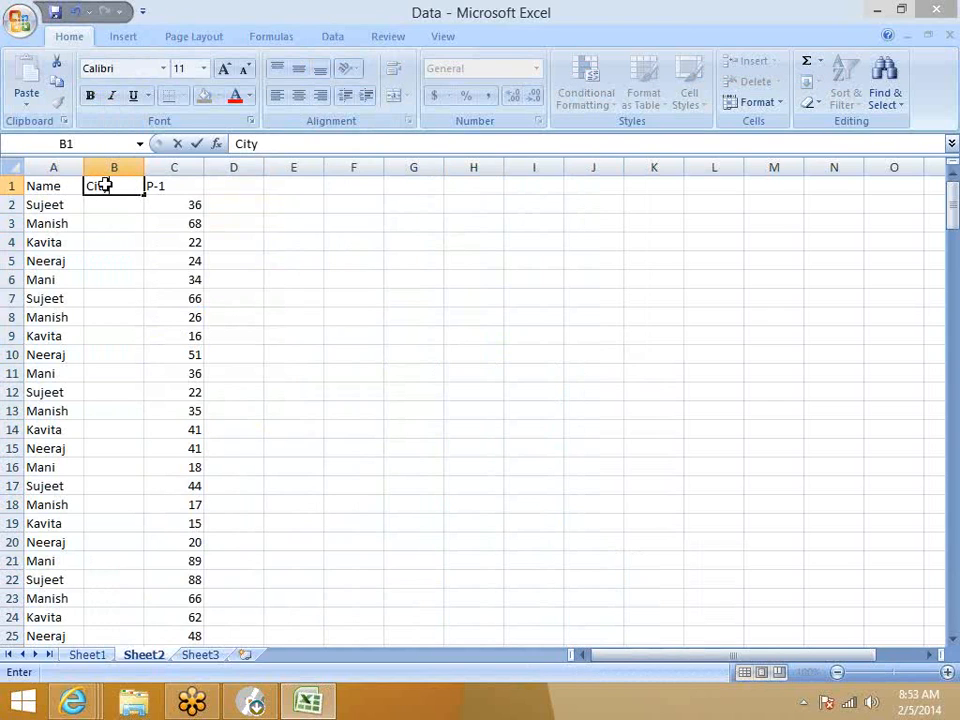
key(Return)
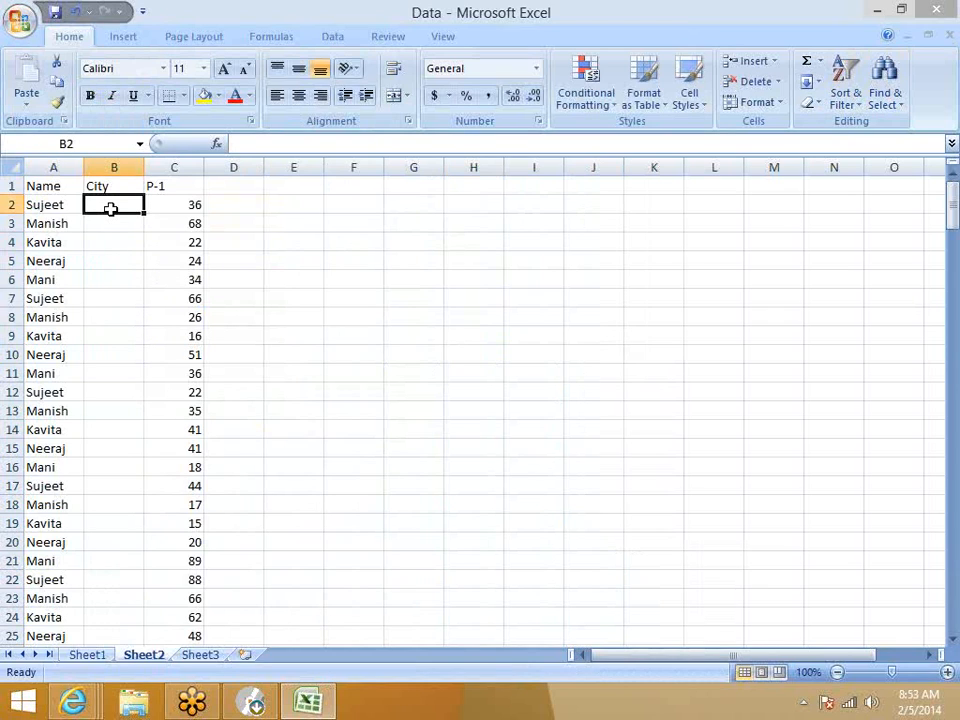
Enter New Delhi, Pune and Noida in cells B2 to B4 under the City header
text(New)
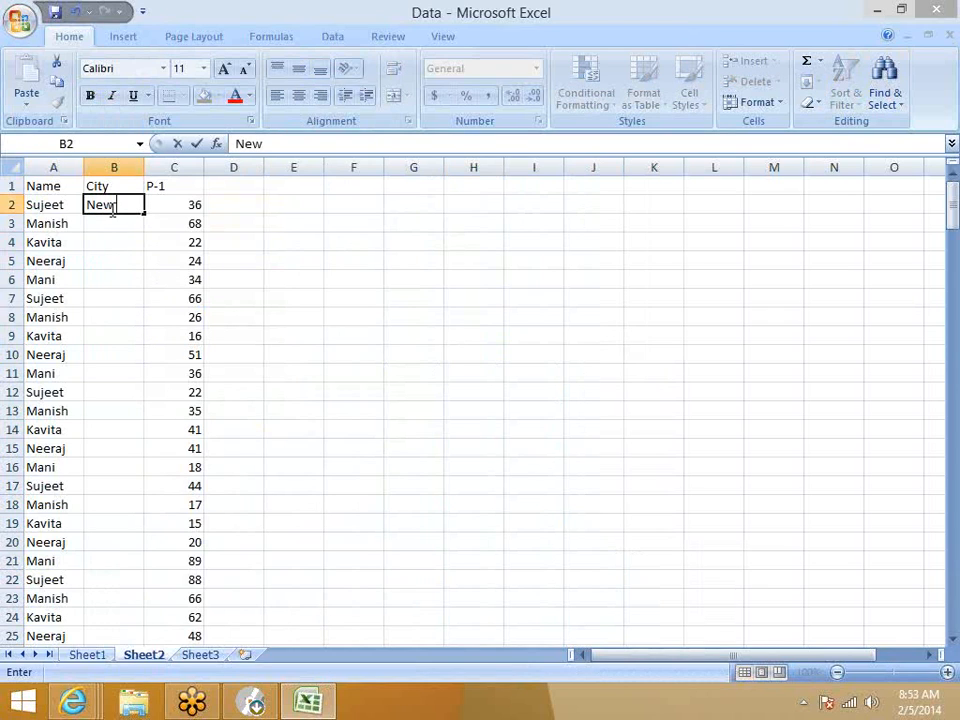
text( Delhi)
key(Return)
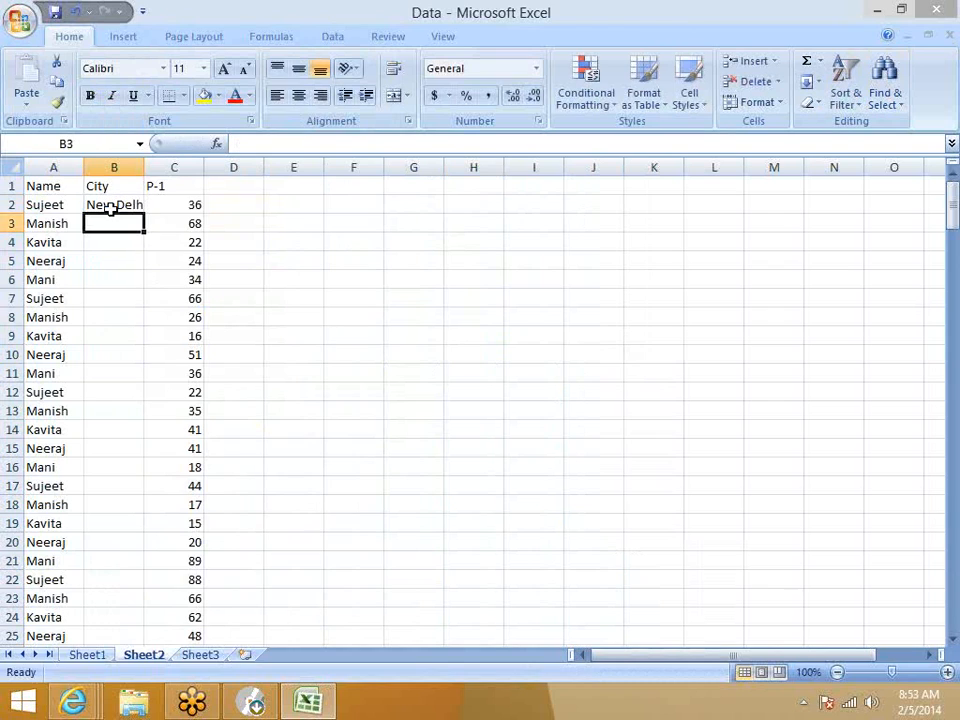
text(Pun)
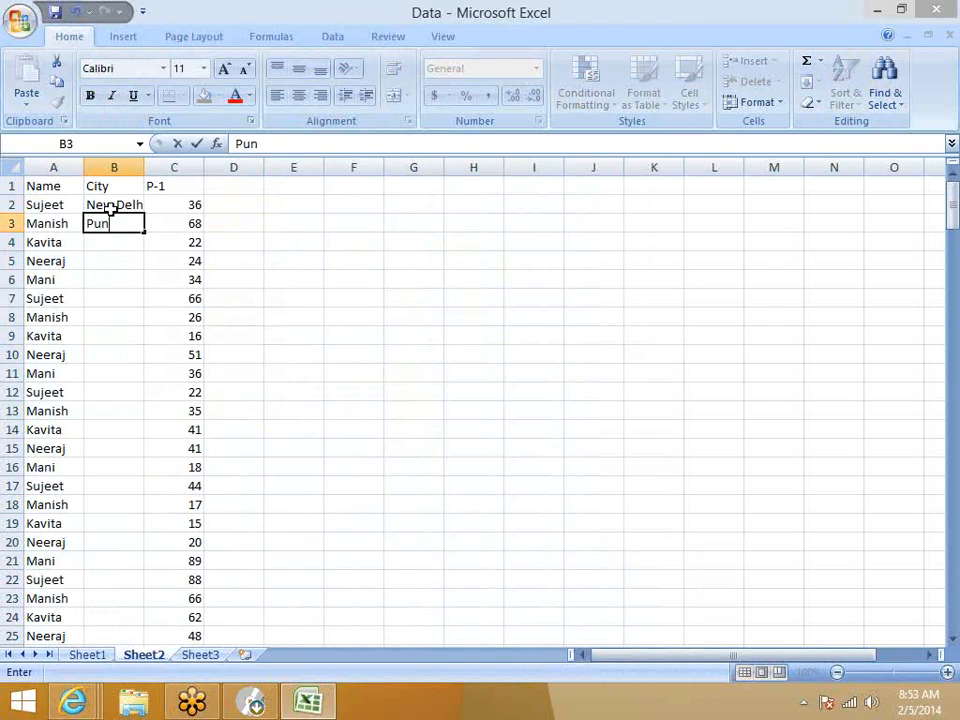
text(e)
key(Return)
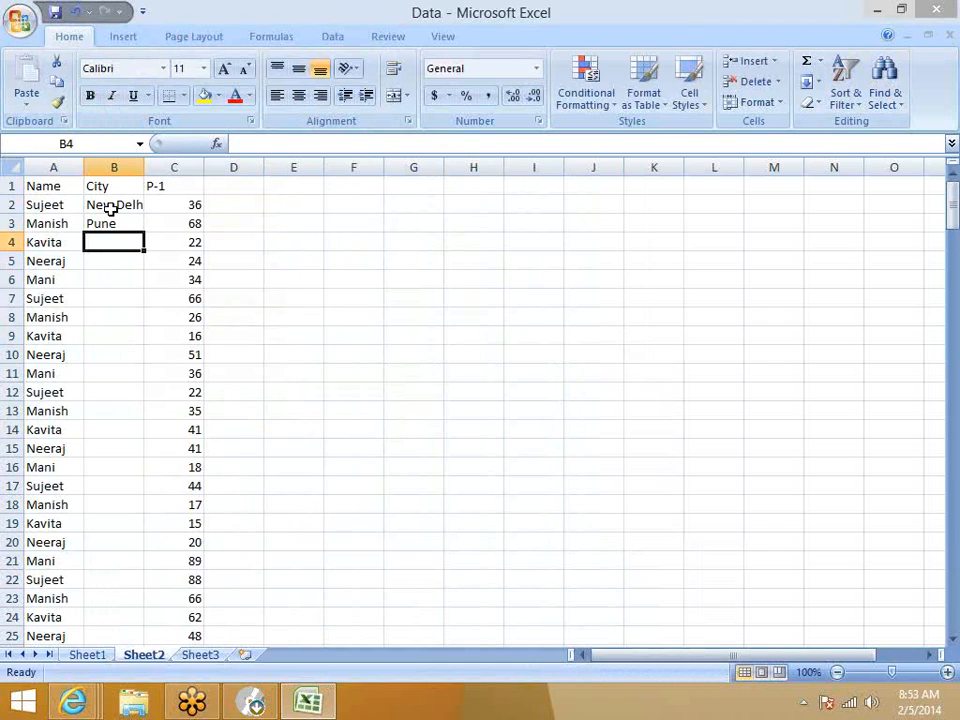
text(Noida)
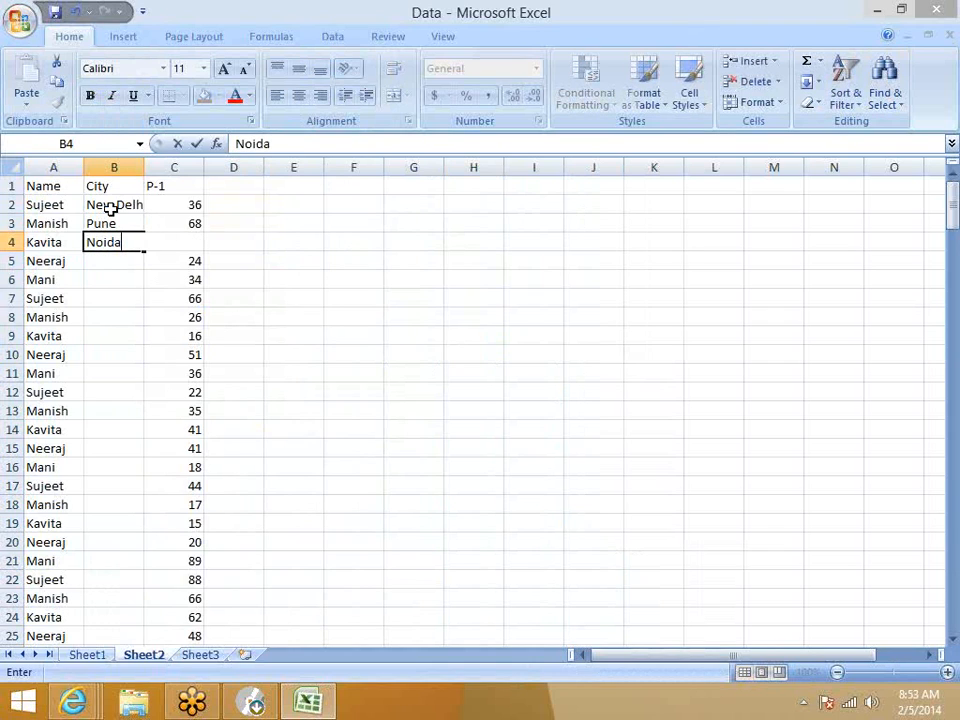
key(Return)
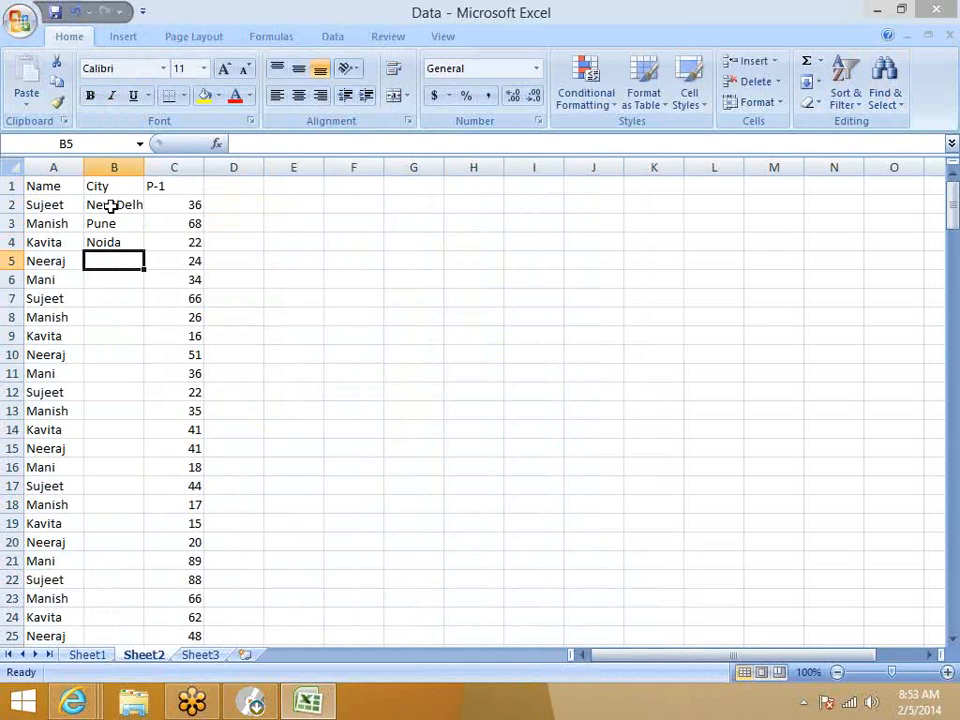
Fill the three city names from B2:B4 down the rest of the City column
drag(111, 208, 144, 250)
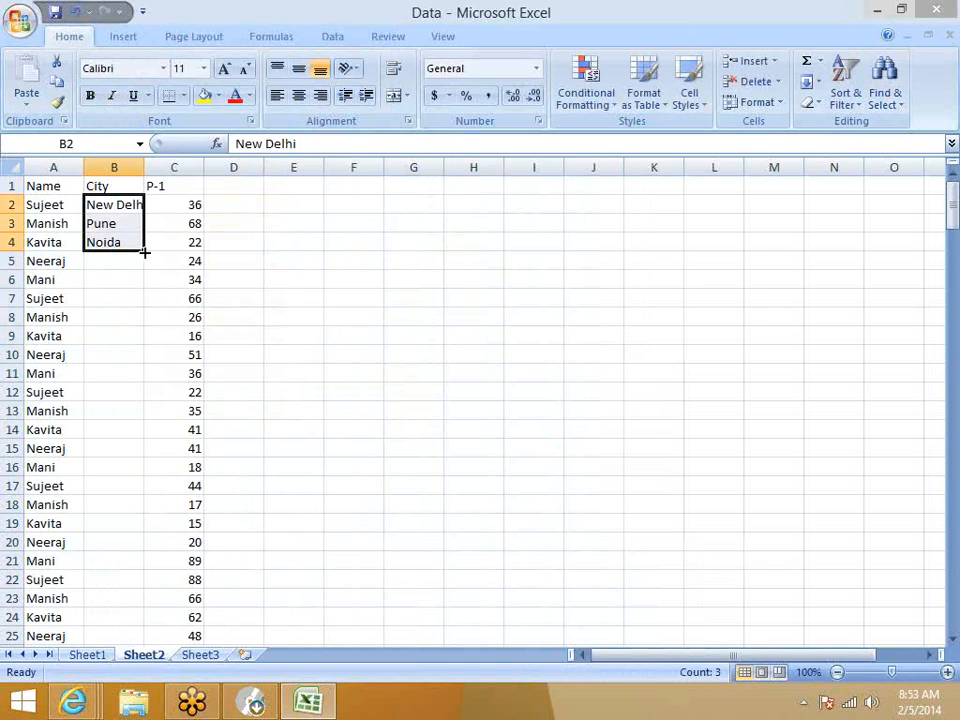
double_click(144, 251)
click(327, 246)
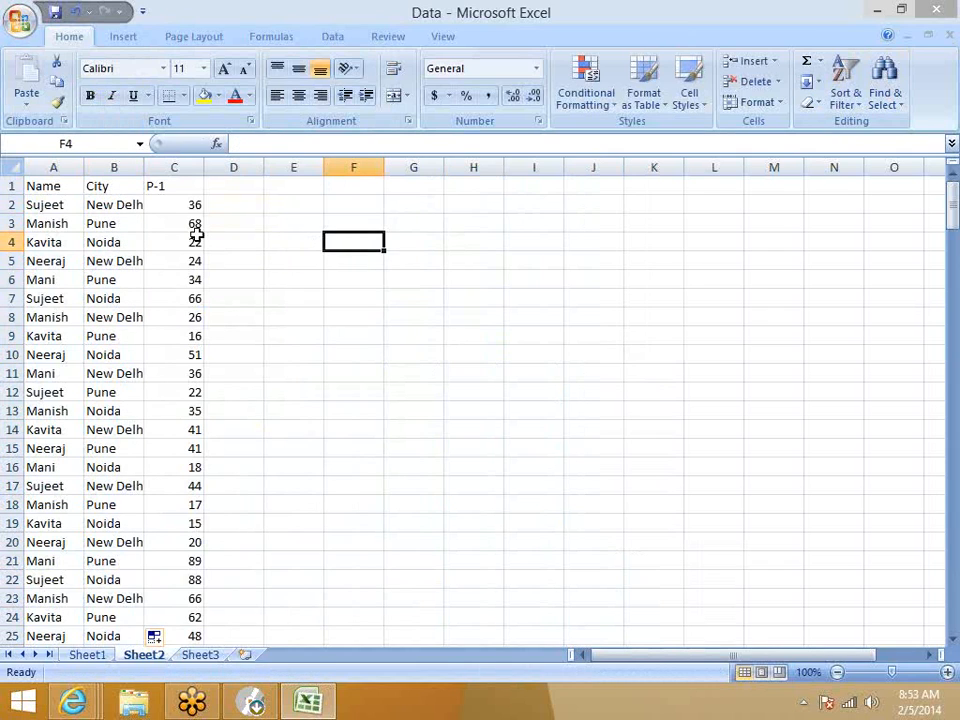
Copy the Name header from A1 into cell E3
click(66, 185)
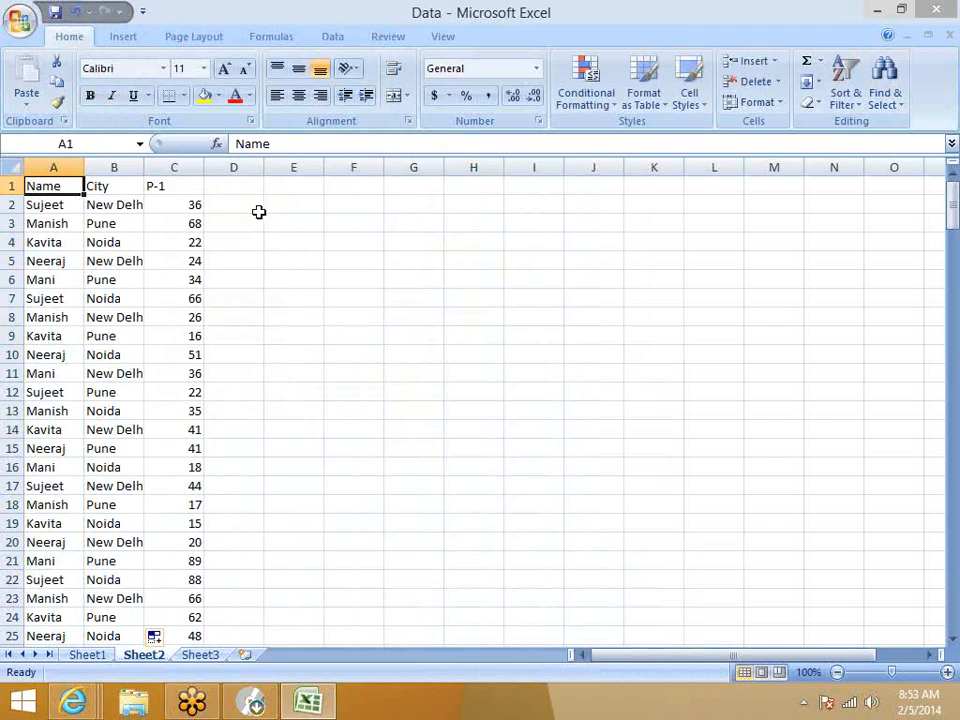
key(ctrl+c)
click(298, 223)
key(ctrl+v)
click(128, 188)
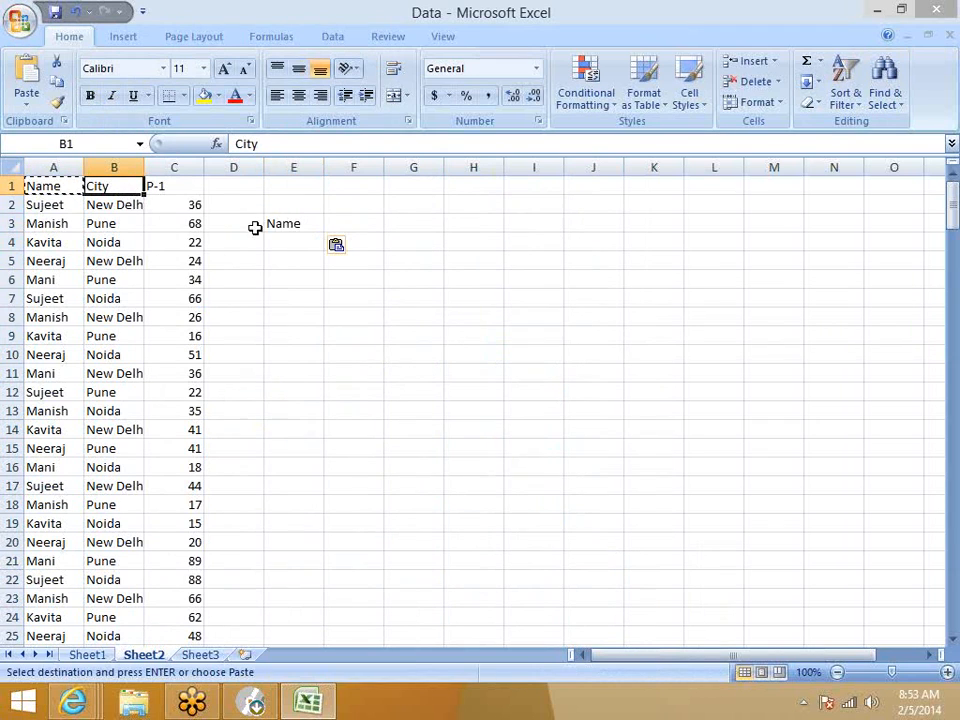
key(ctrl+v)
key(ctrl+c)
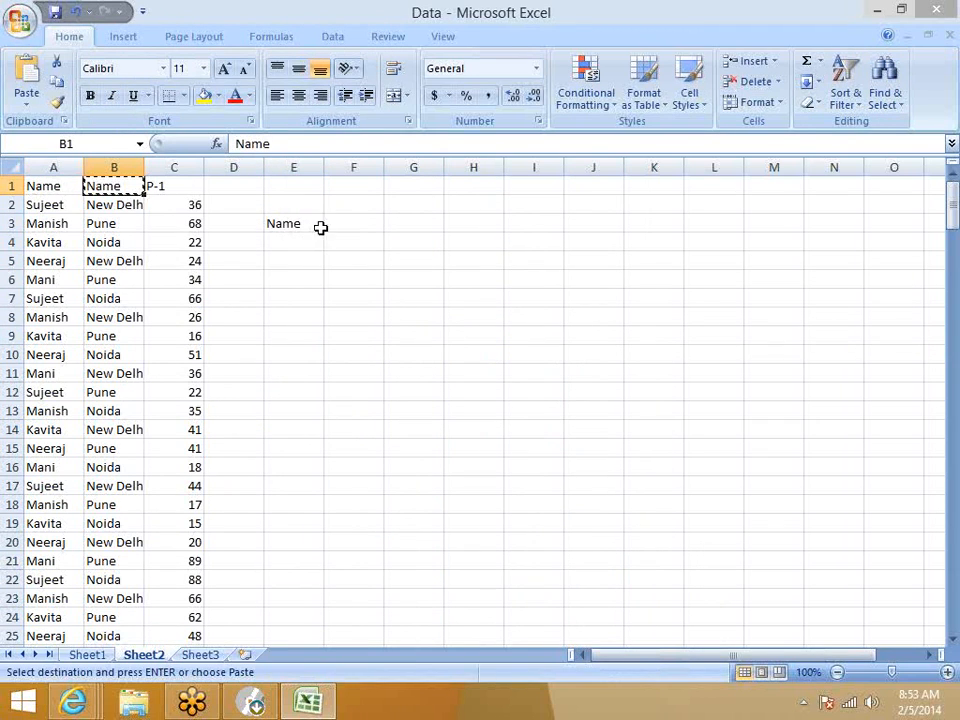
click(329, 222)
key(ctrl+v)
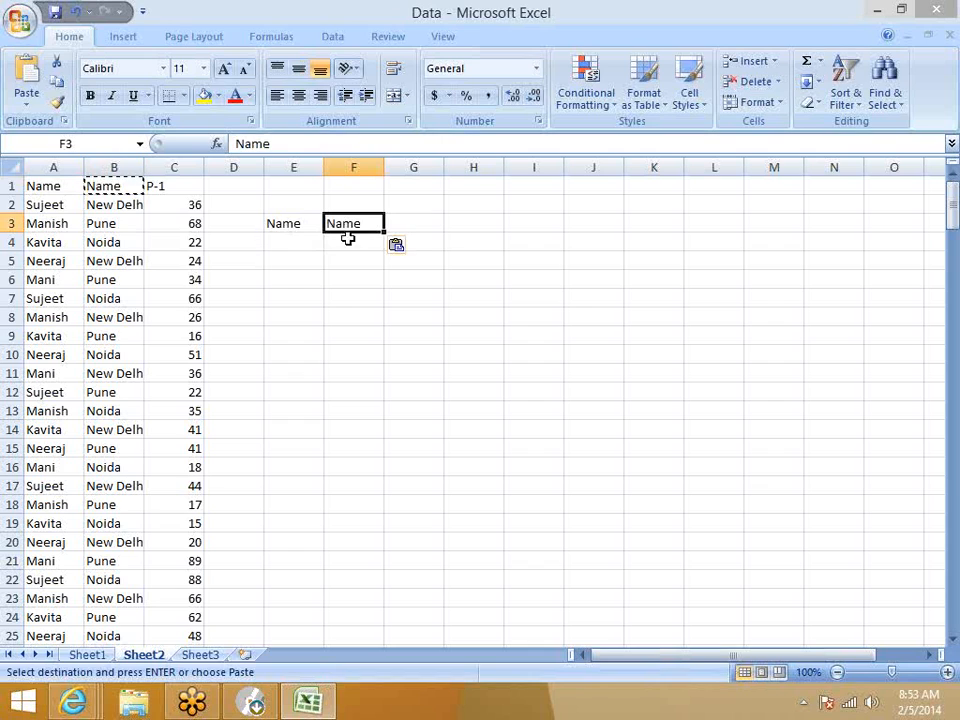
key(Escape)
click(302, 242)
click(358, 227)
click(132, 187)
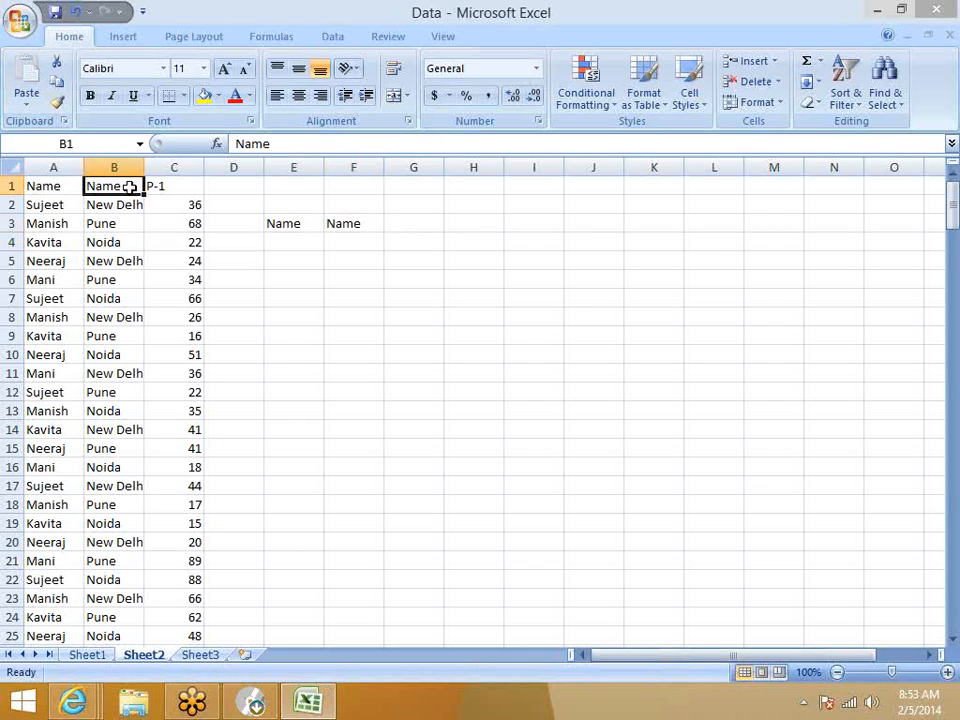
key(ctrl+z)
key(ctrl+z)
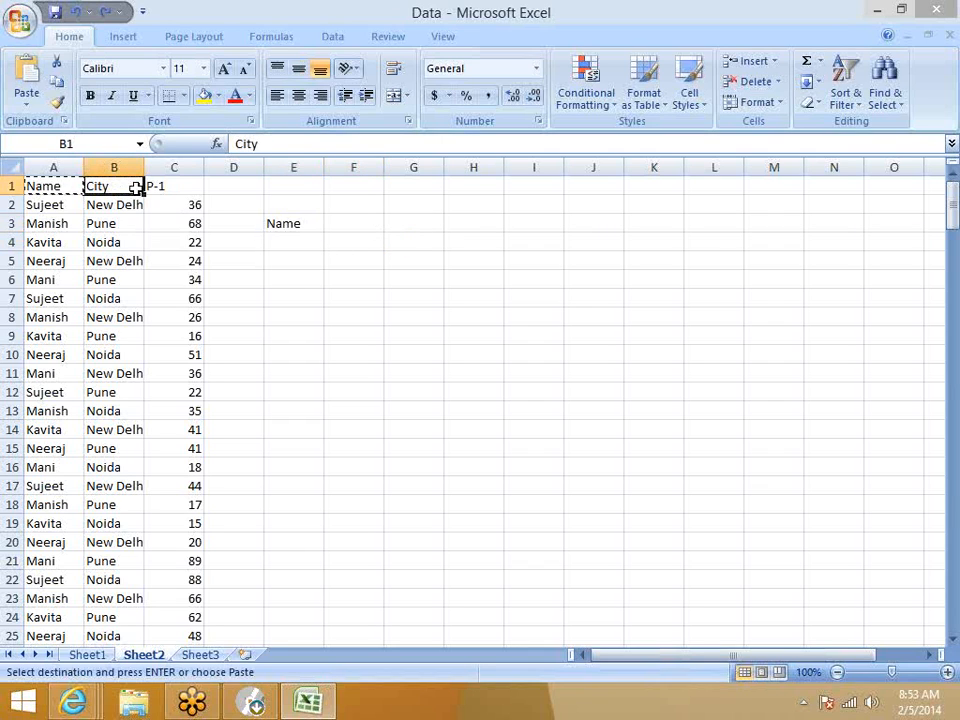
Copy the City header from B1 into cell F3, beside the copied Name header
click(359, 226)
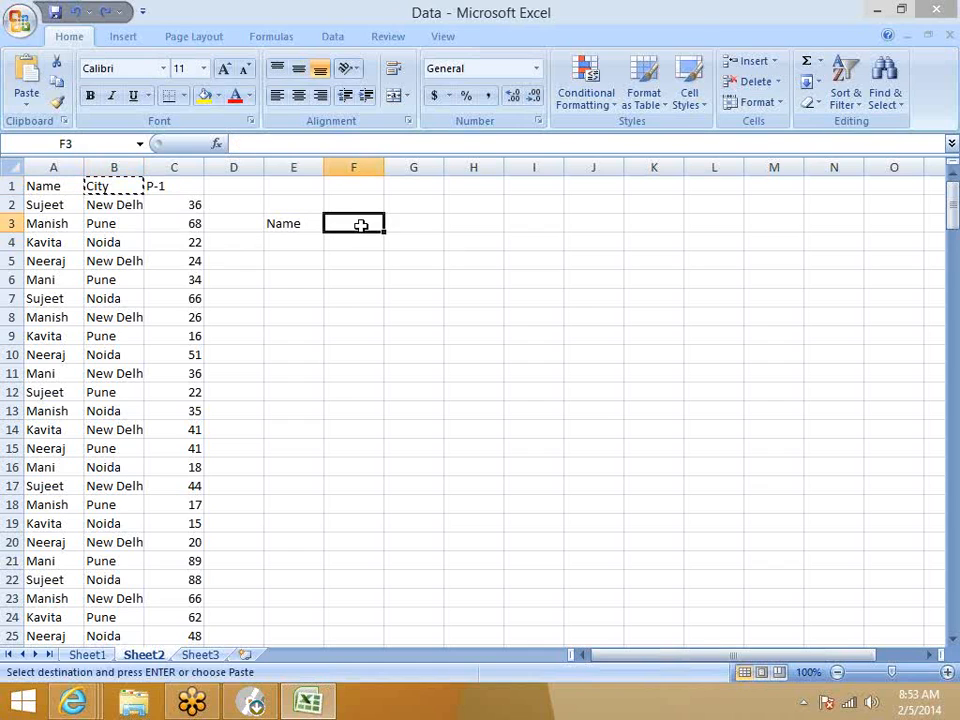
key(ctrl+v)
key(Escape)
Enter the first listed person's name in E4 and Pune in F4 as the lookup criteria
click(287, 240)
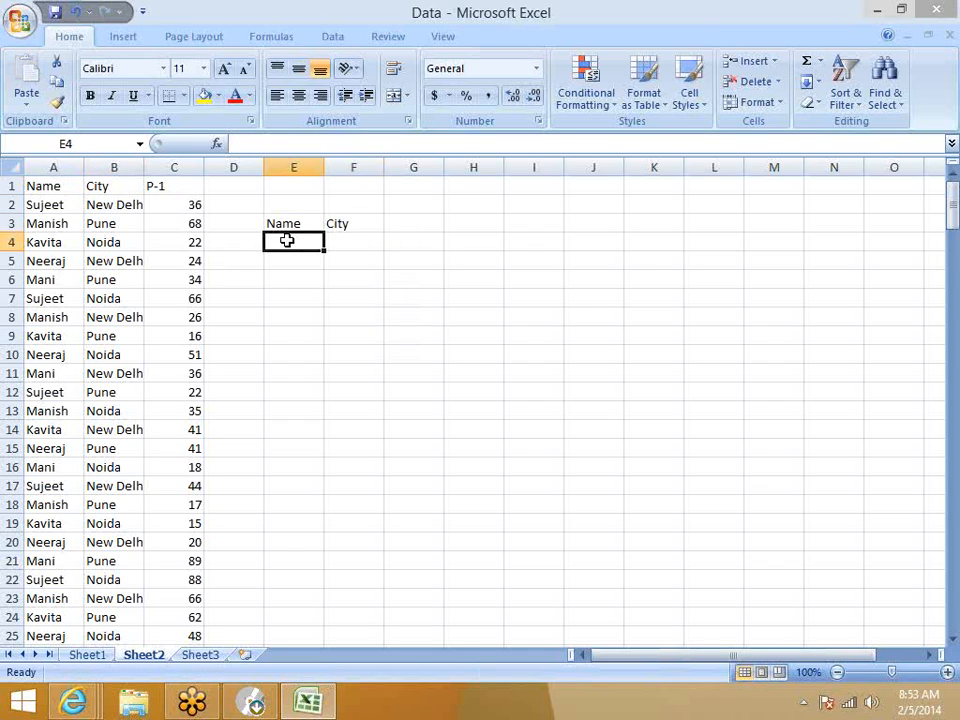
text(Sujeet)
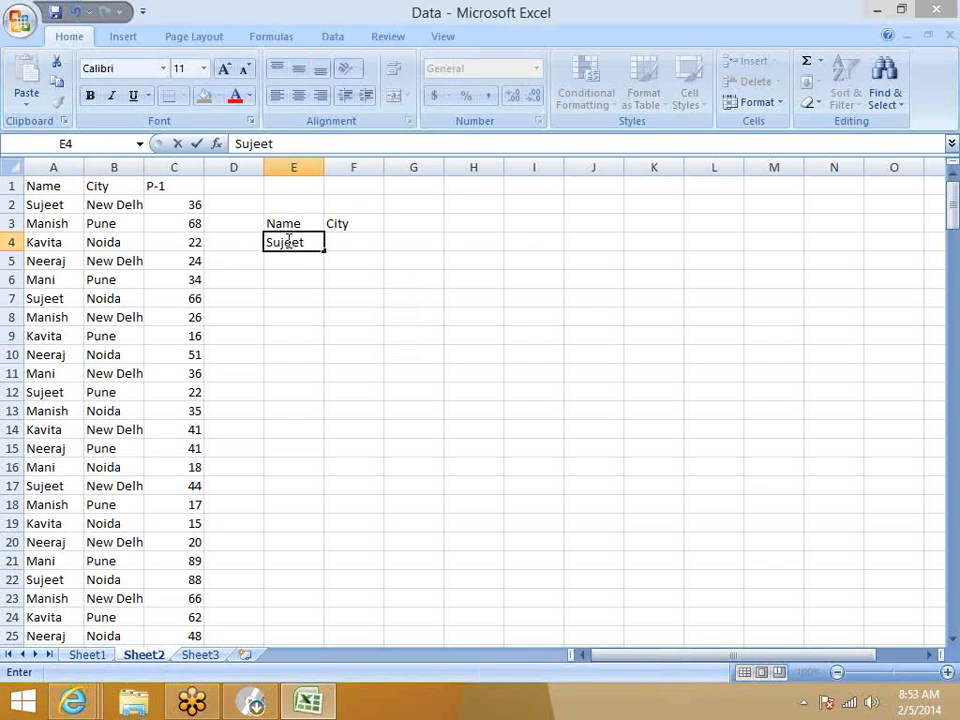
click(356, 294)
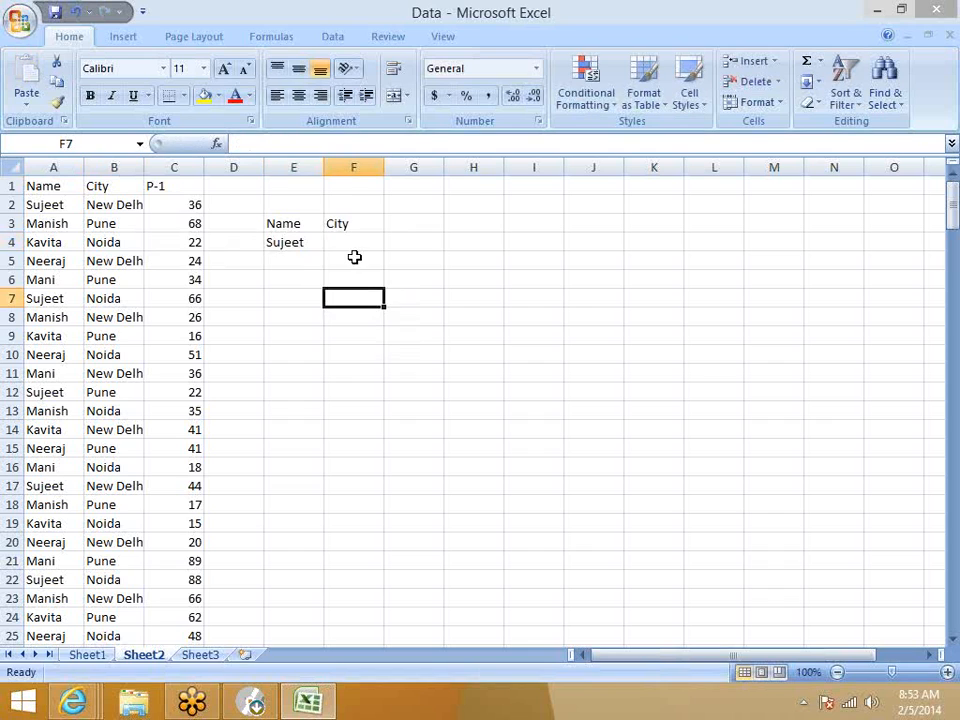
click(346, 243)
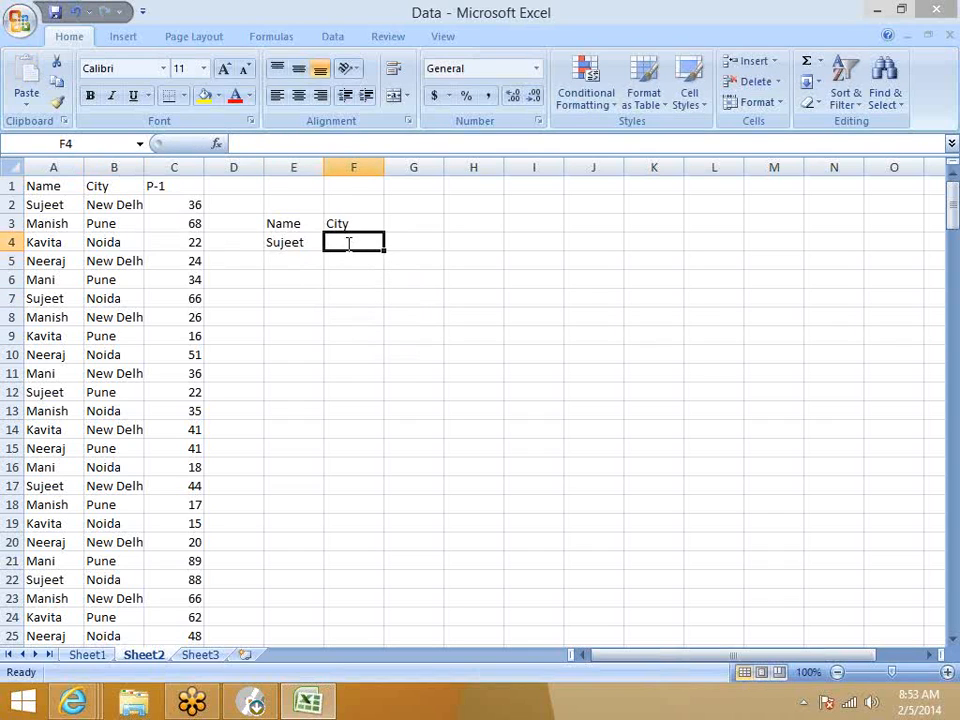
text(Pe)
key(Return)
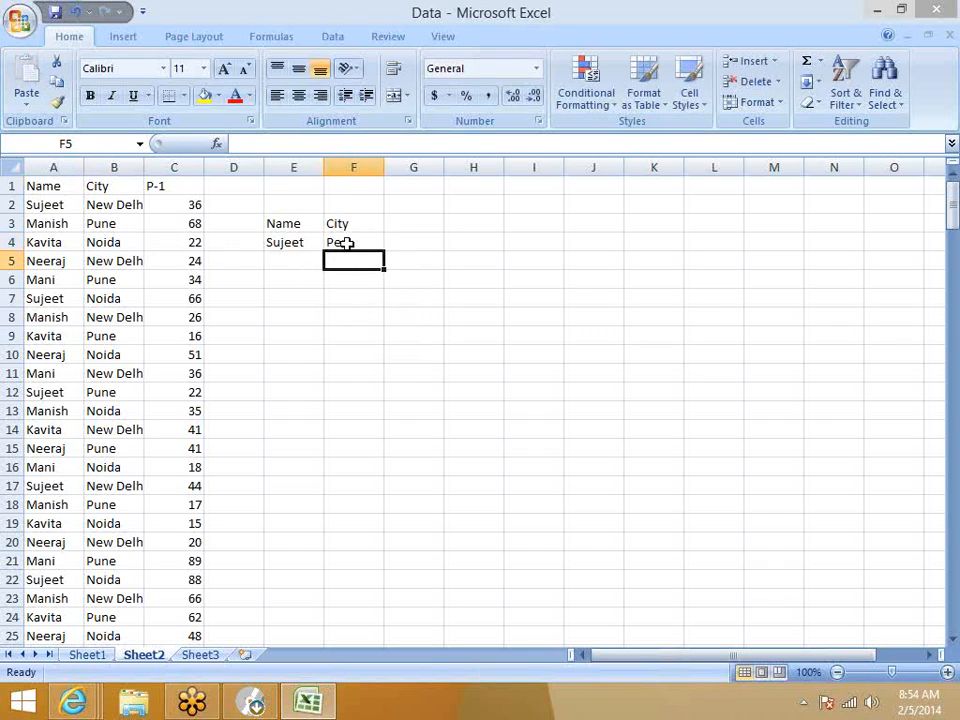
click(340, 243)
text(Pue)
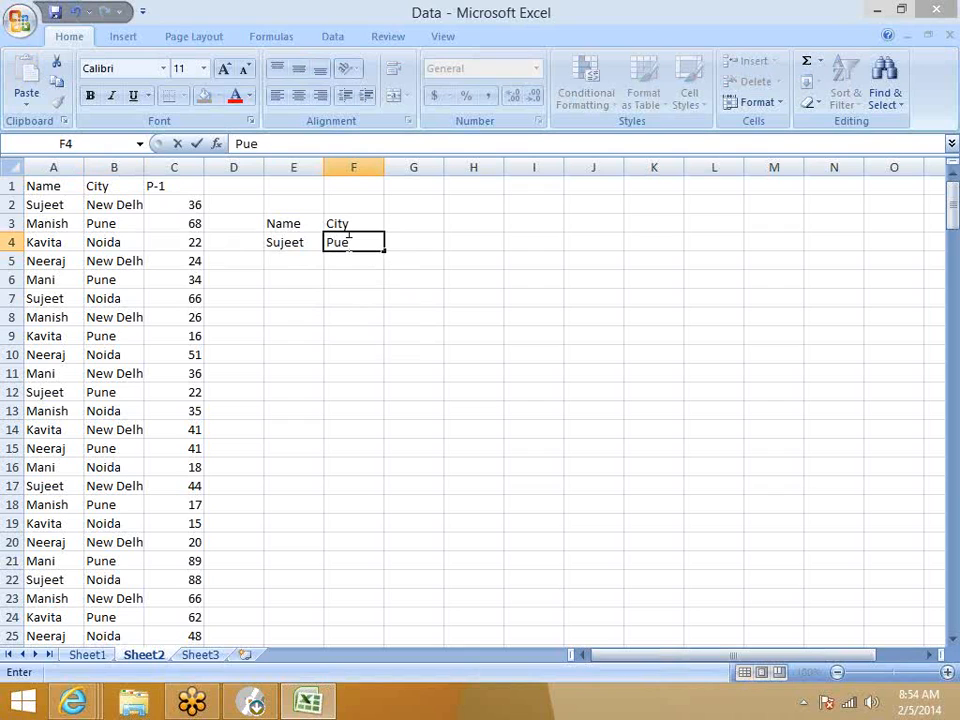
key(BackSpace)
text(ne)
key(Return)
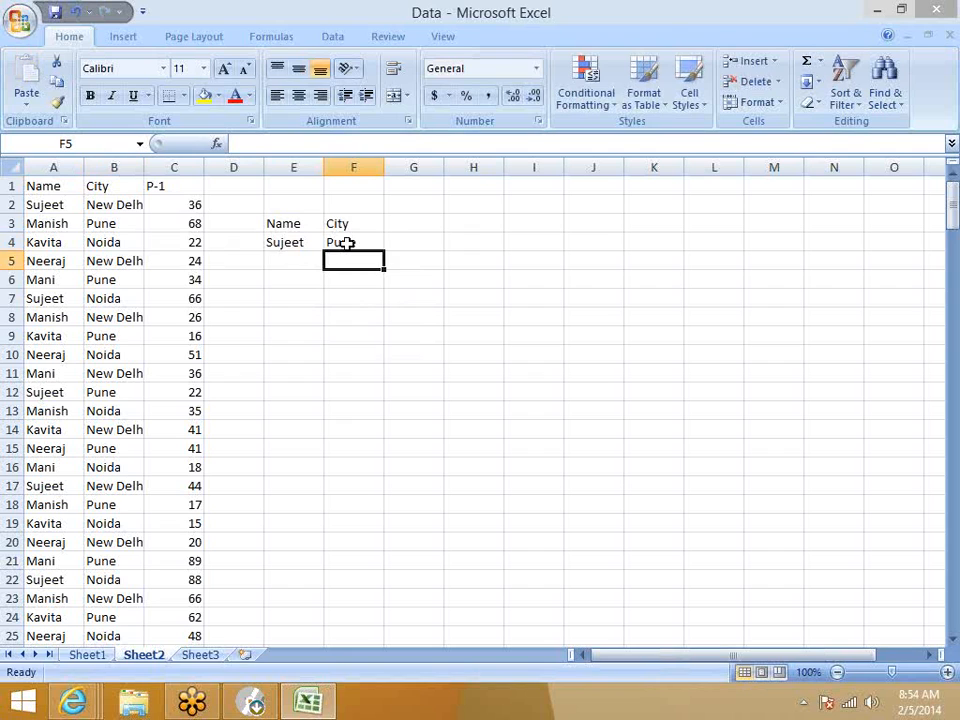
Insert an empty column A before the Name column
click(345, 243)
key(Right)
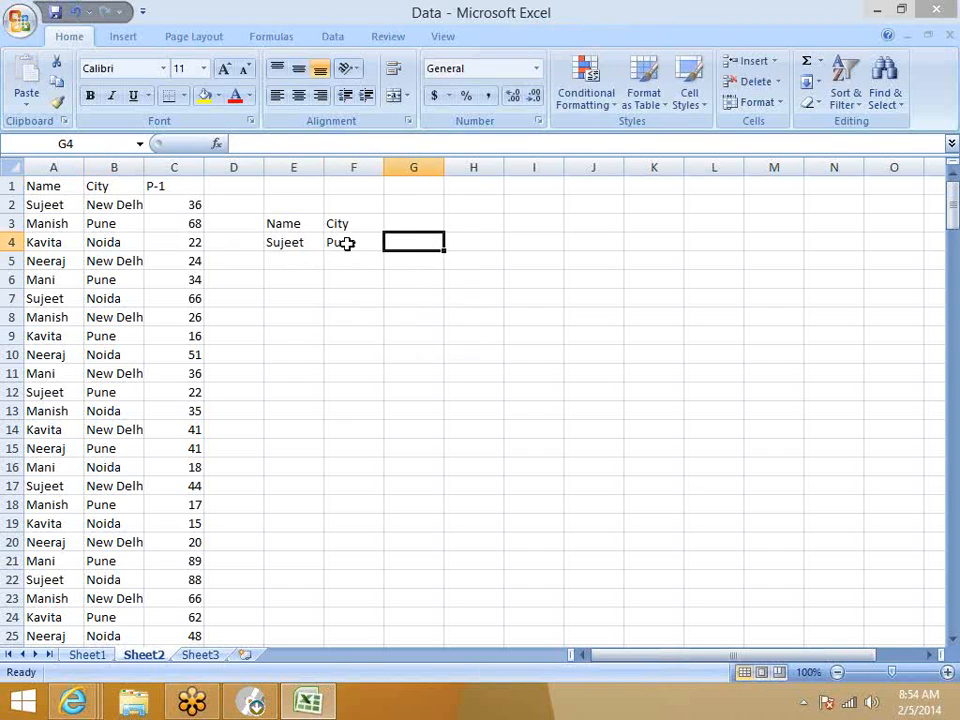
key(Left)
key(Left)
key(Left)
key(Left)
key(Left)
key(Left)
key(ctrl+space)
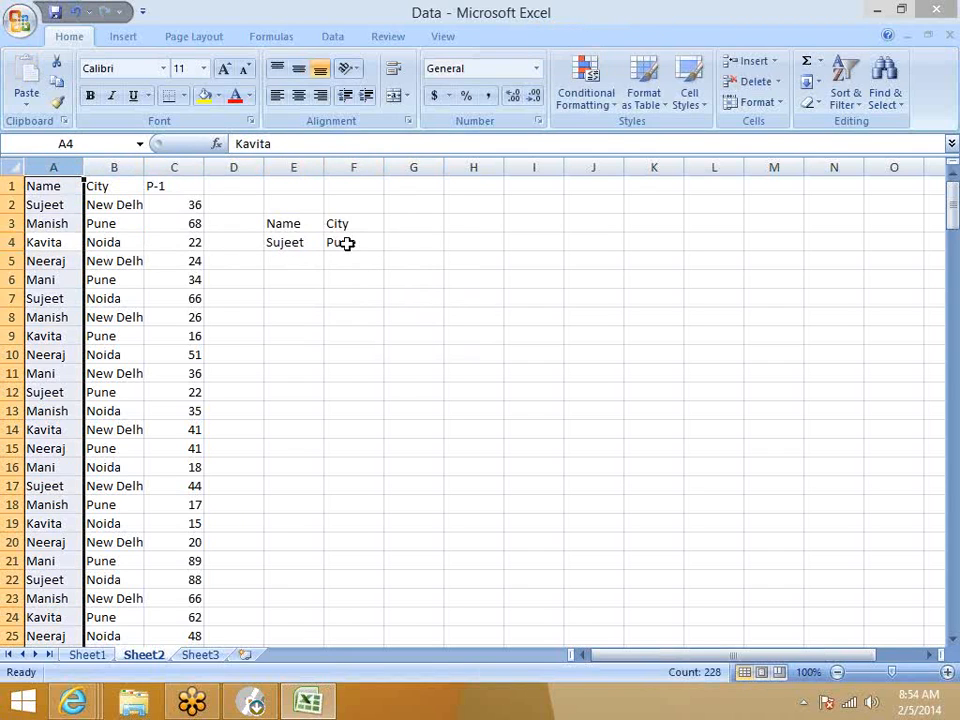
key(ctrl+shift+plus)
key(ctrl+Home)
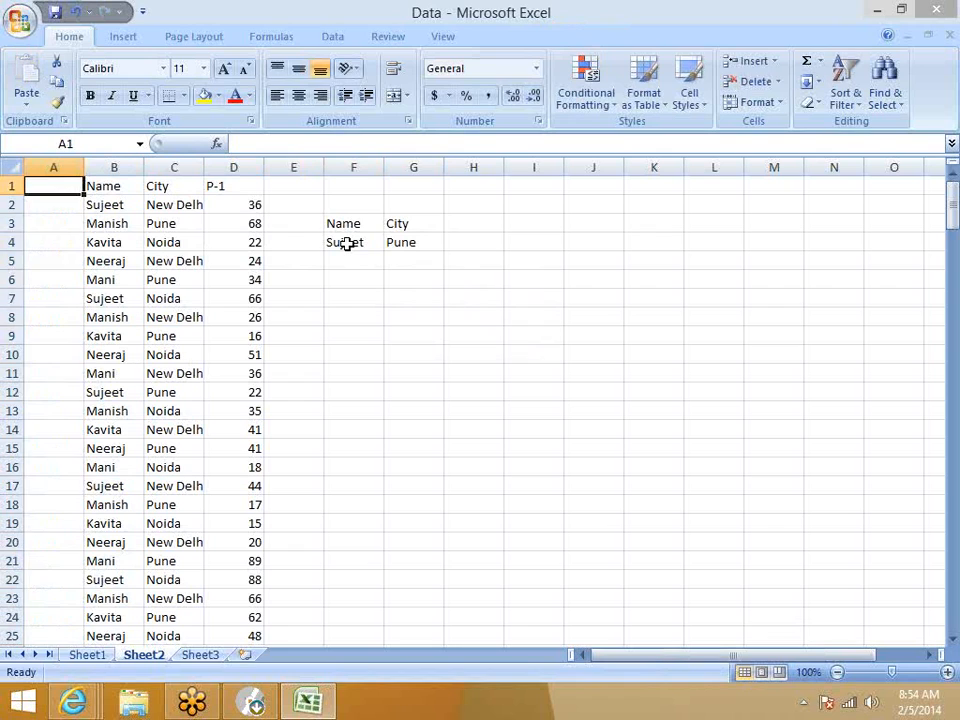
Join the name and city with a hyphen in A2 using the formula =B2&"-"&C2
key(Down)
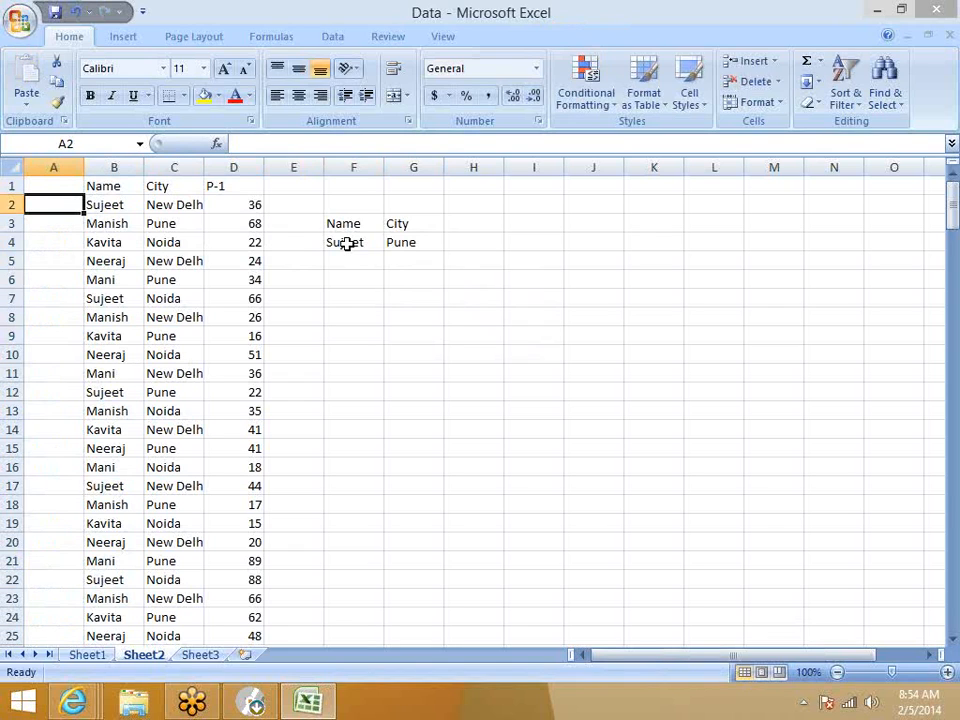
text(=)
key(Right)
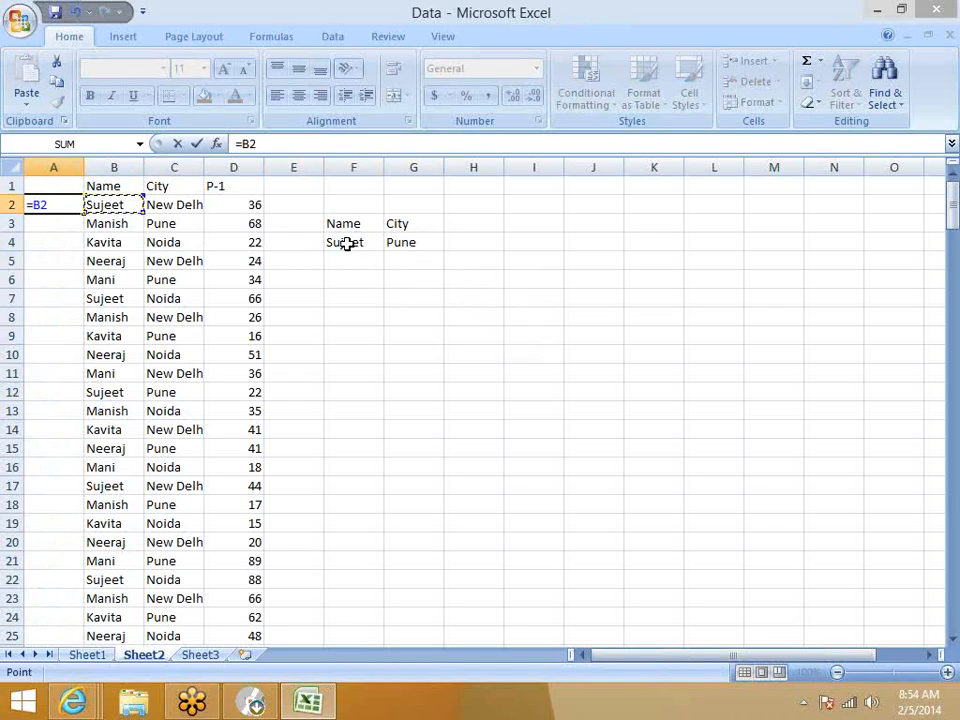
text(&"-"&)
key(Right)
key(Right)
key(Return)
key(Up)
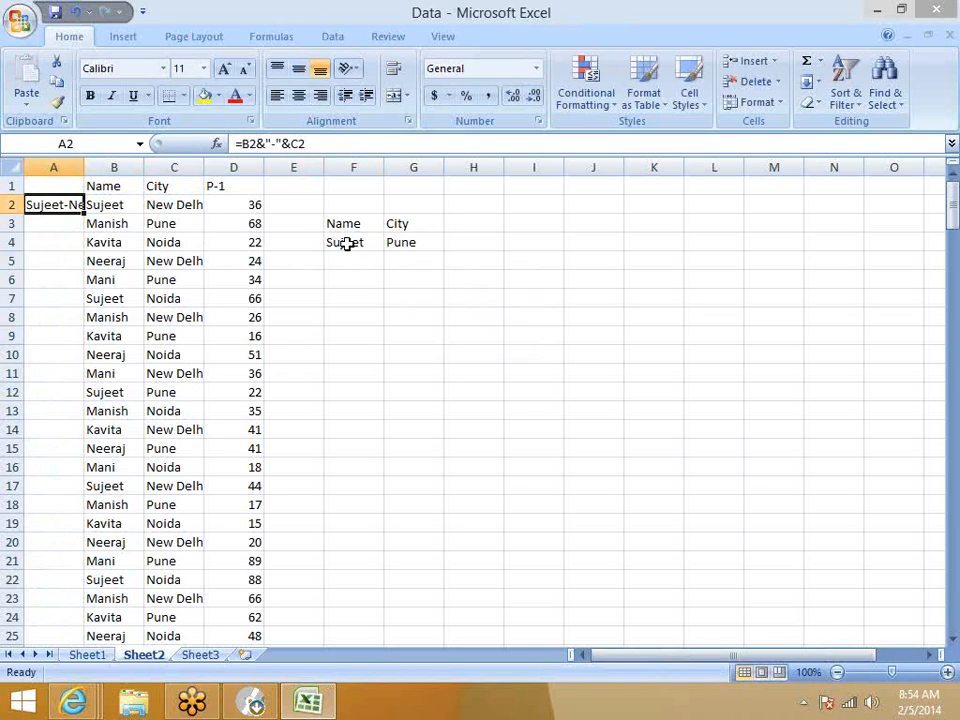
Fit column A's width to its contents and fill the A2 formula down all data rows
double_click(84, 167)
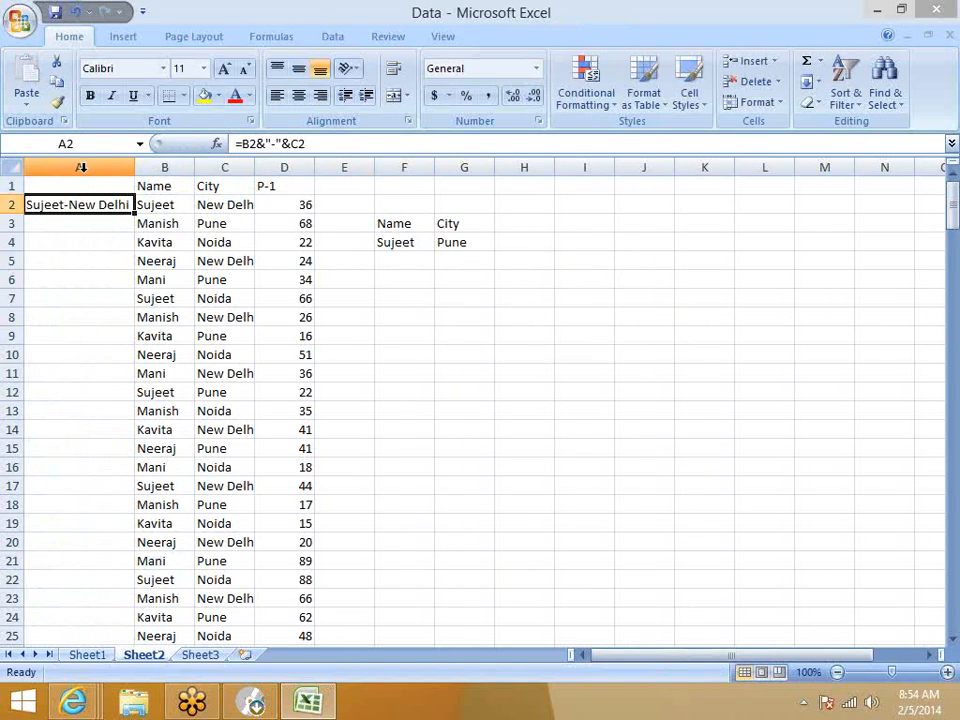
double_click(134, 213)
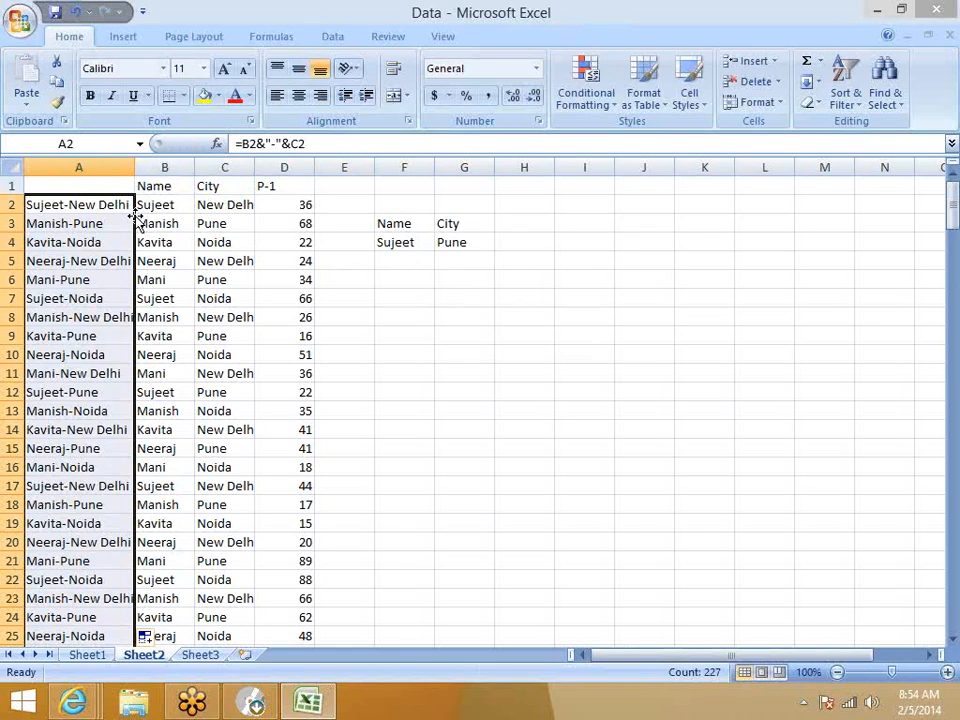
Start a VLOOKUP formula in H4 with the joined name and city criteria, F4&"-"&G4, as the lookup value
key(Right)
key(Right)
key(Right)
key(Right)
key(Right)
key(Right)
key(Right)
key(Down)
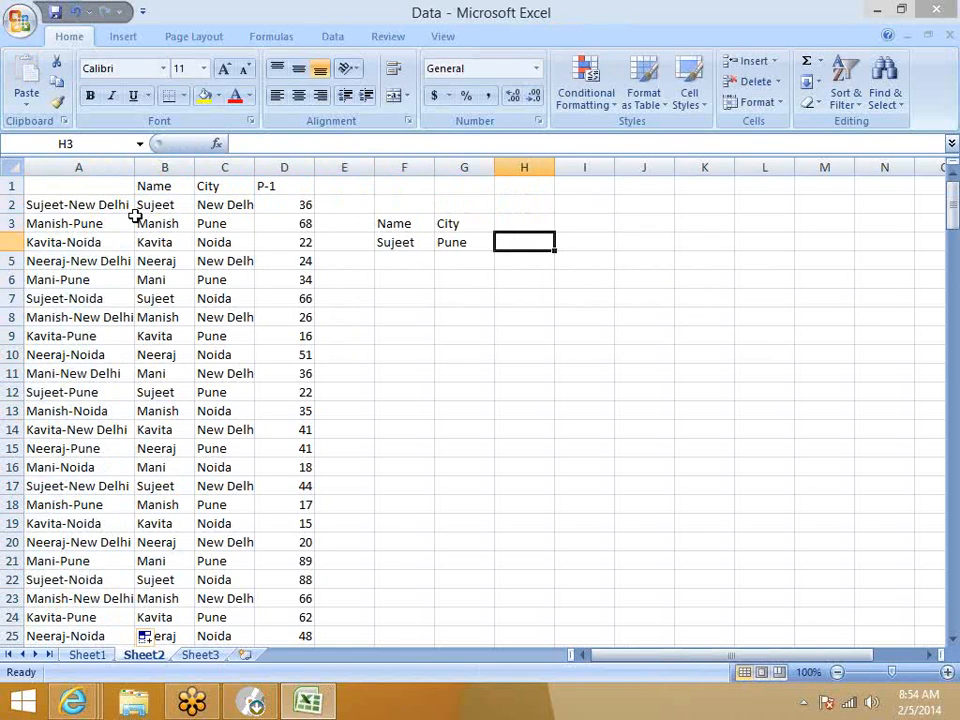
text(=vl)
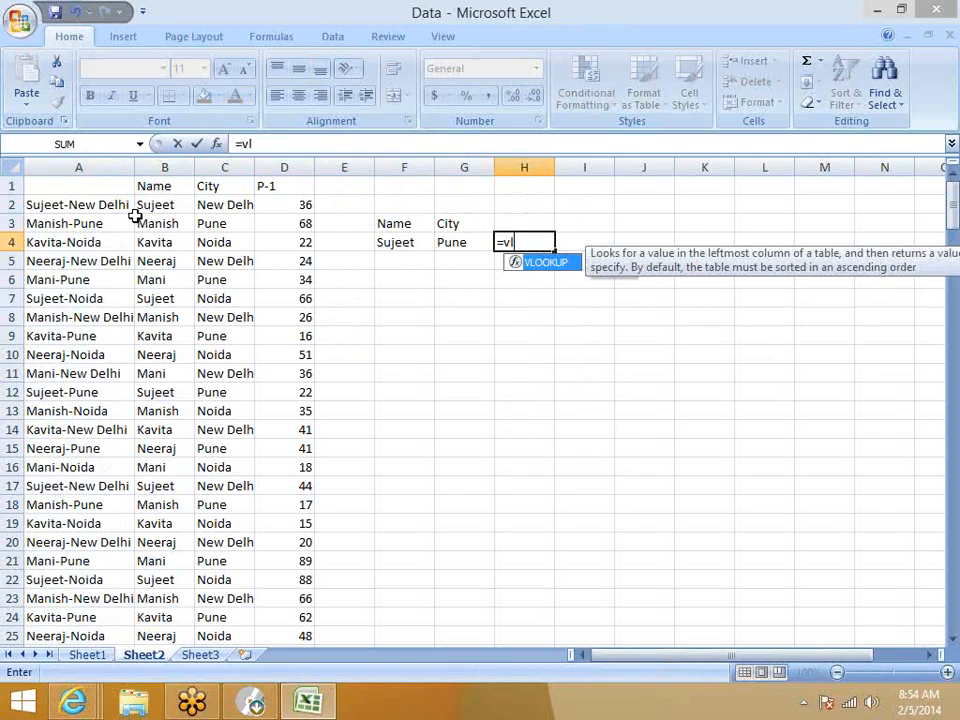
key(Tab)
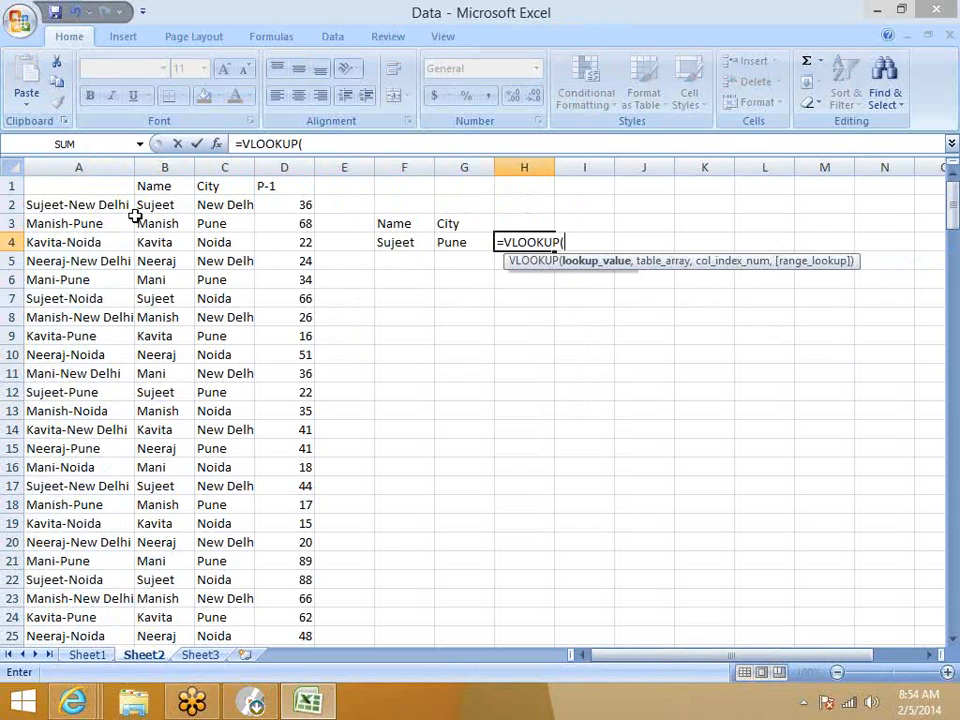
key(Left)
key(Left)
text(&"-")
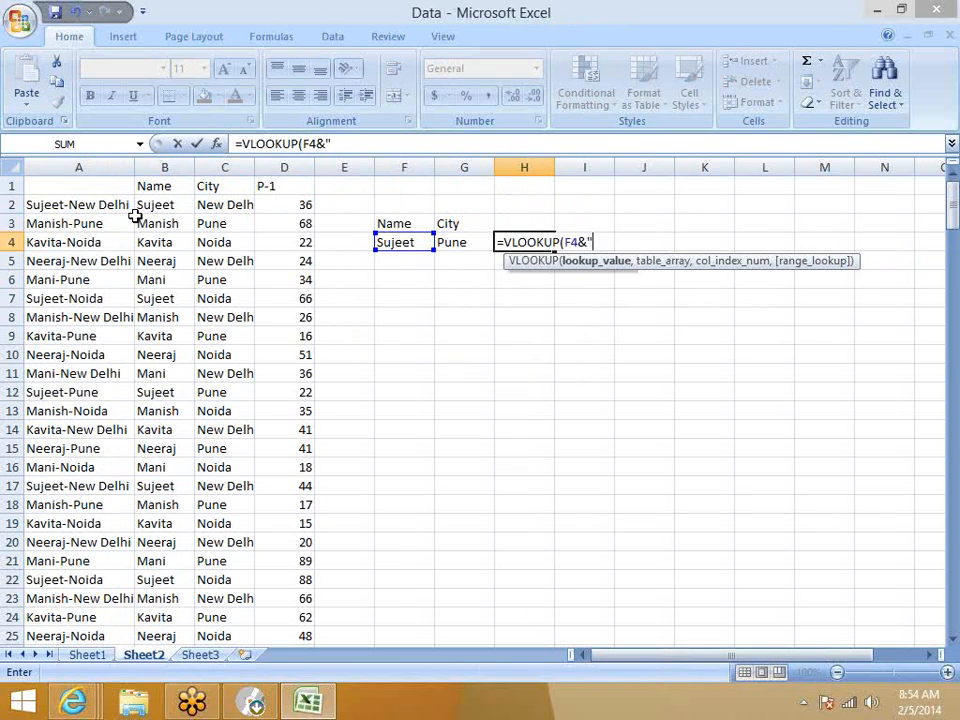
text(&)
key(Left)
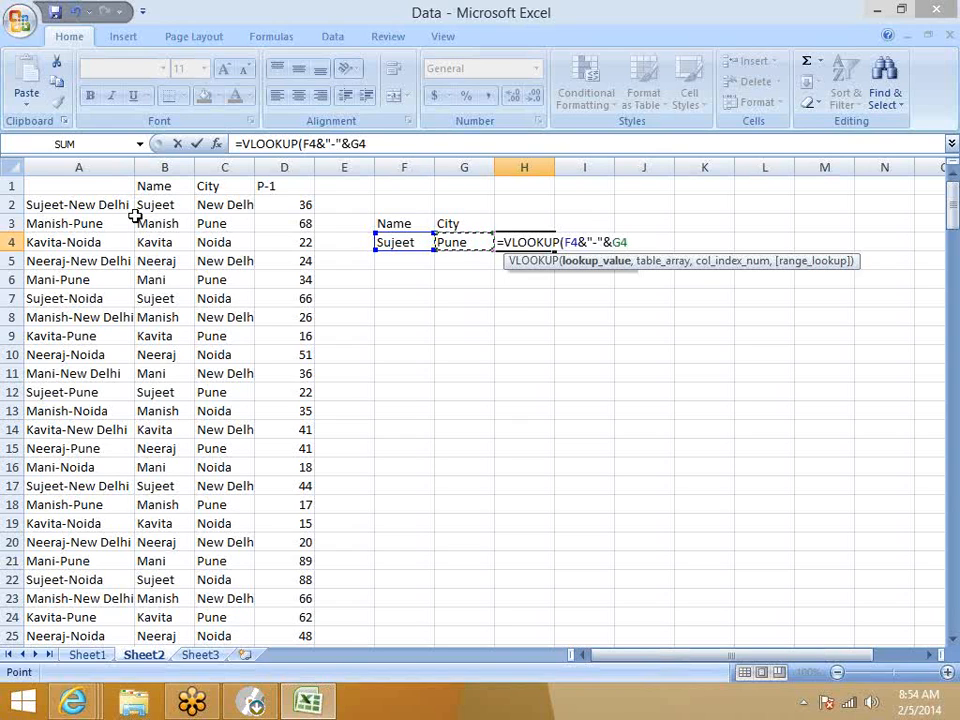
Complete the H4 VLOOKUP with columns A:D as the table, 4 as the column index and 0 for an exact match
text(,)
key(Left)
key(Left)
key(Left)
key(Left)
key(Left)
key(Left)
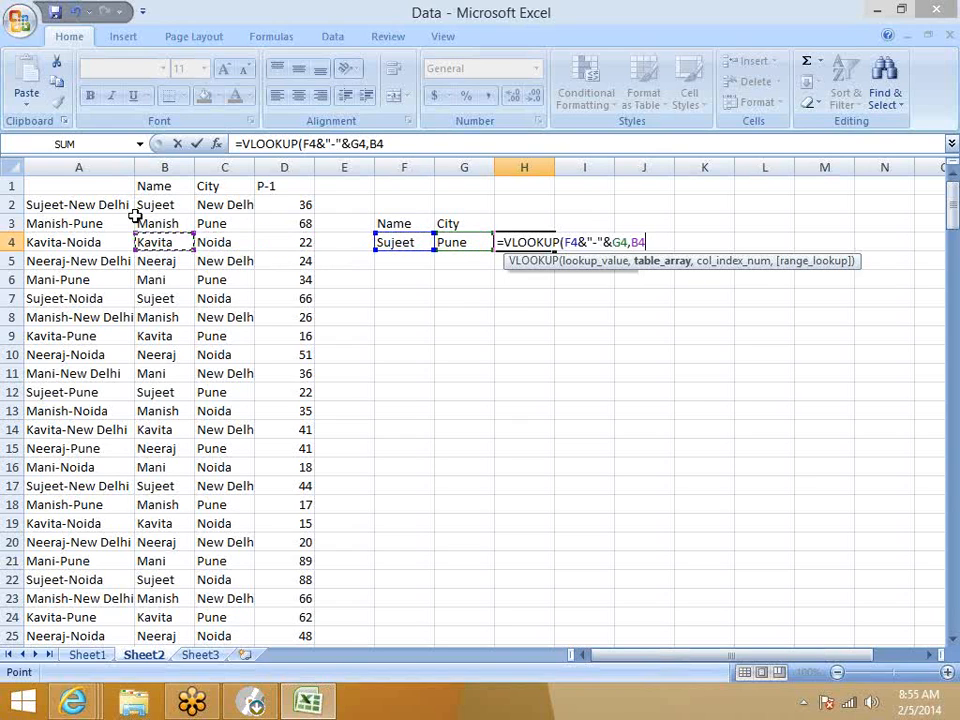
key(Left)
key(ctrl+space)
key(shift+Right)
key(shift+Right)
key(shift+Right)
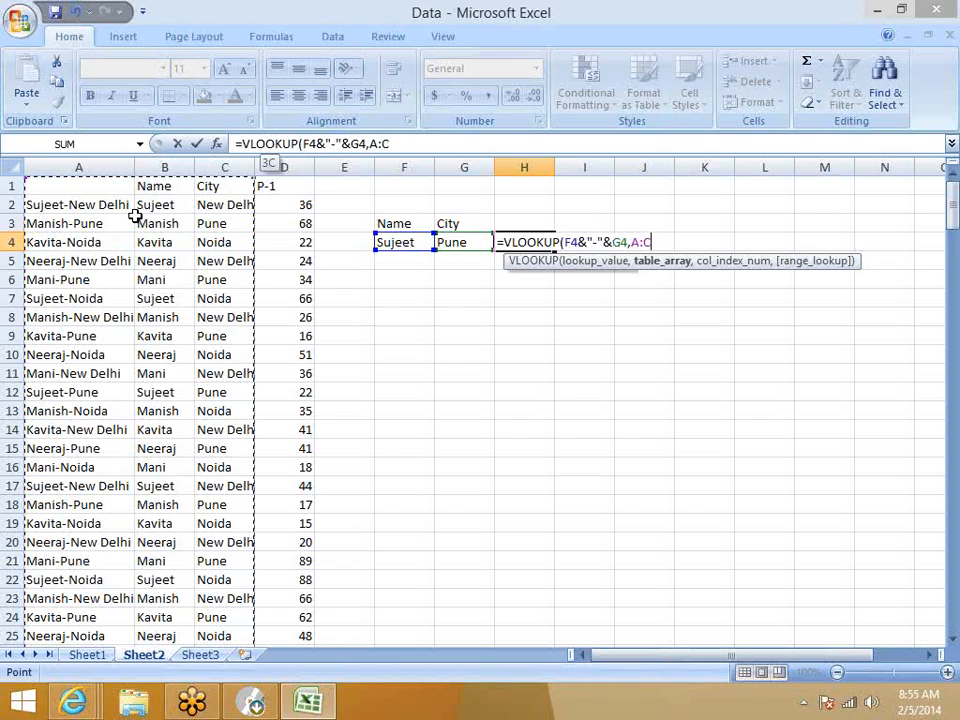
text(,4,0)
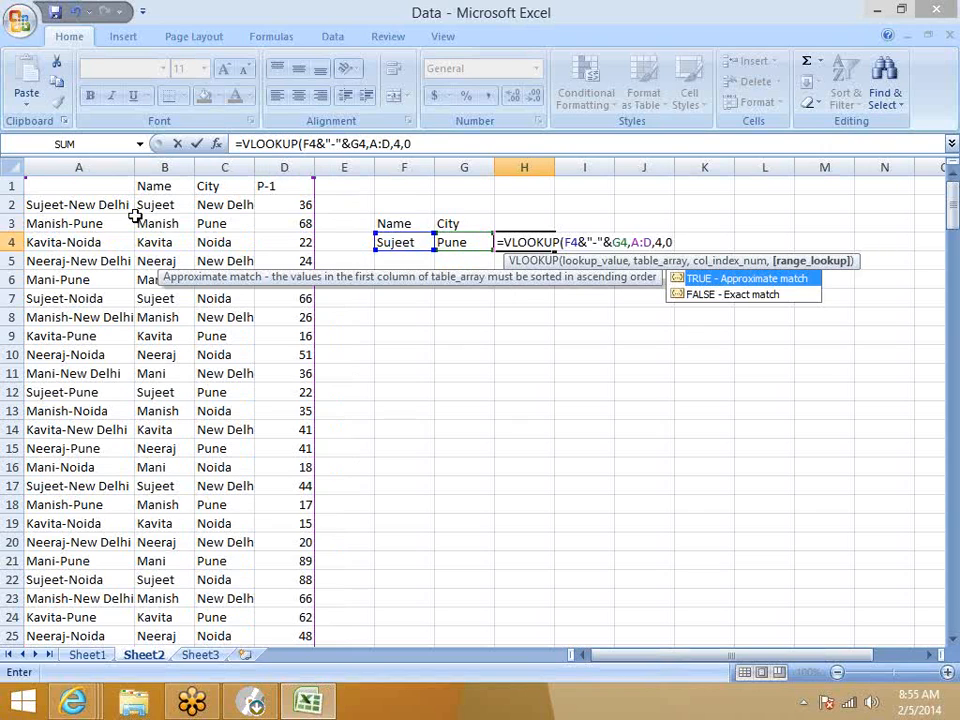
key(Return)
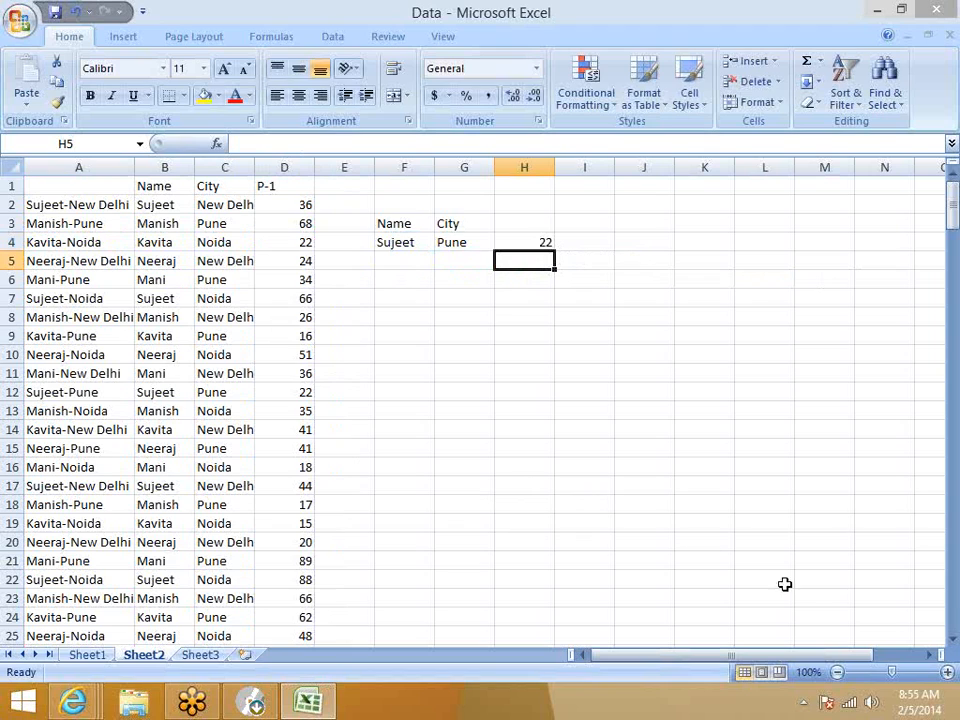
Enlarge the formula bar to a few lines and inspect the VLOOKUP formula in H4
click(537, 410)
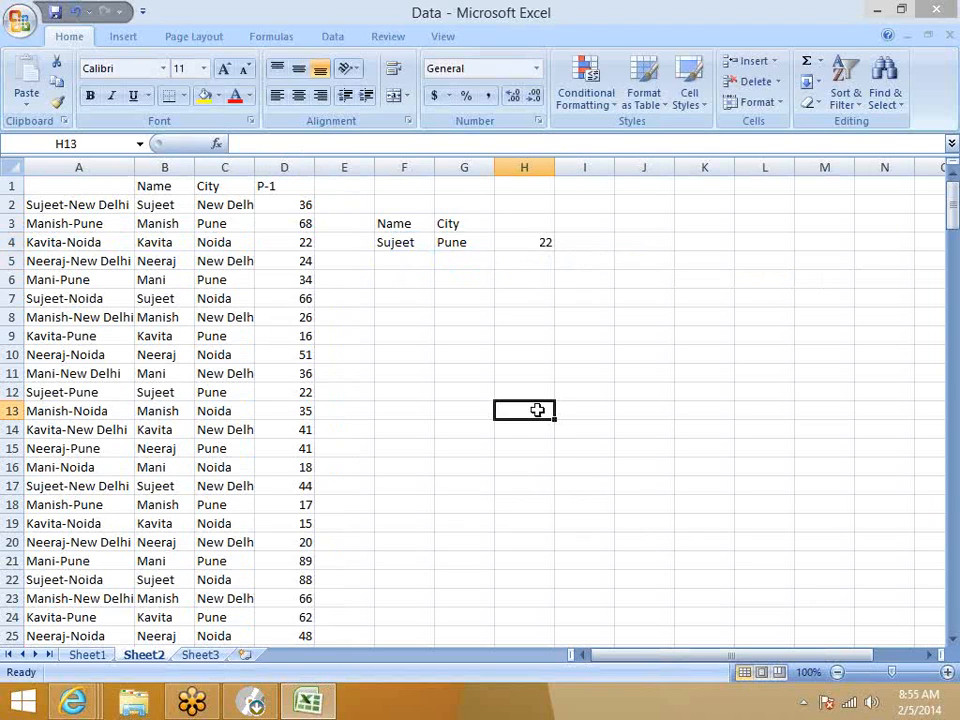
click(518, 238)
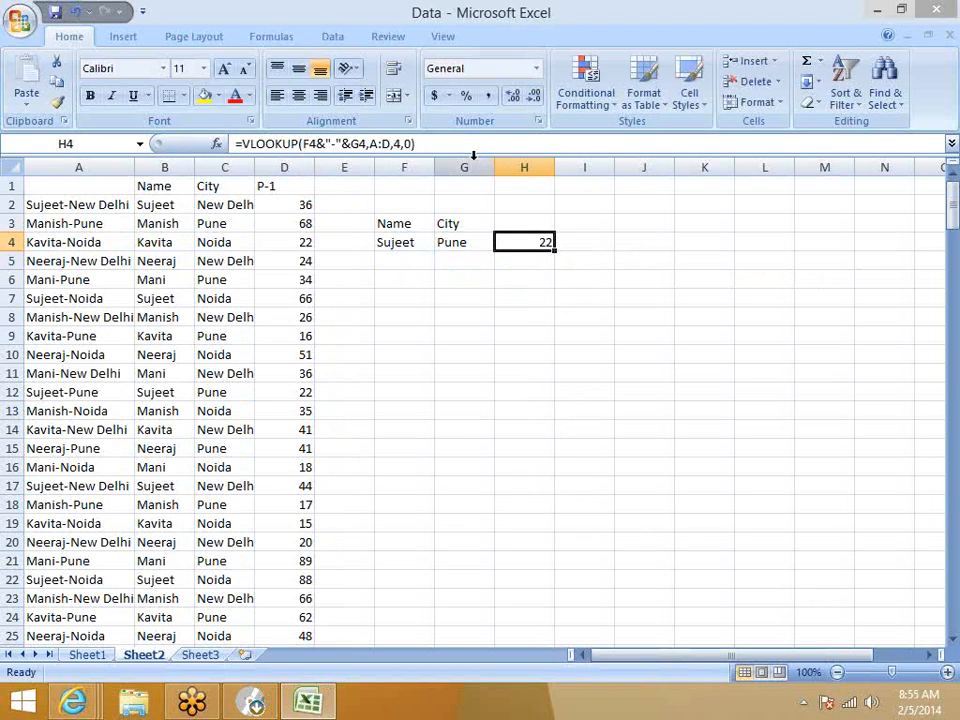
drag(471, 153, 473, 190)
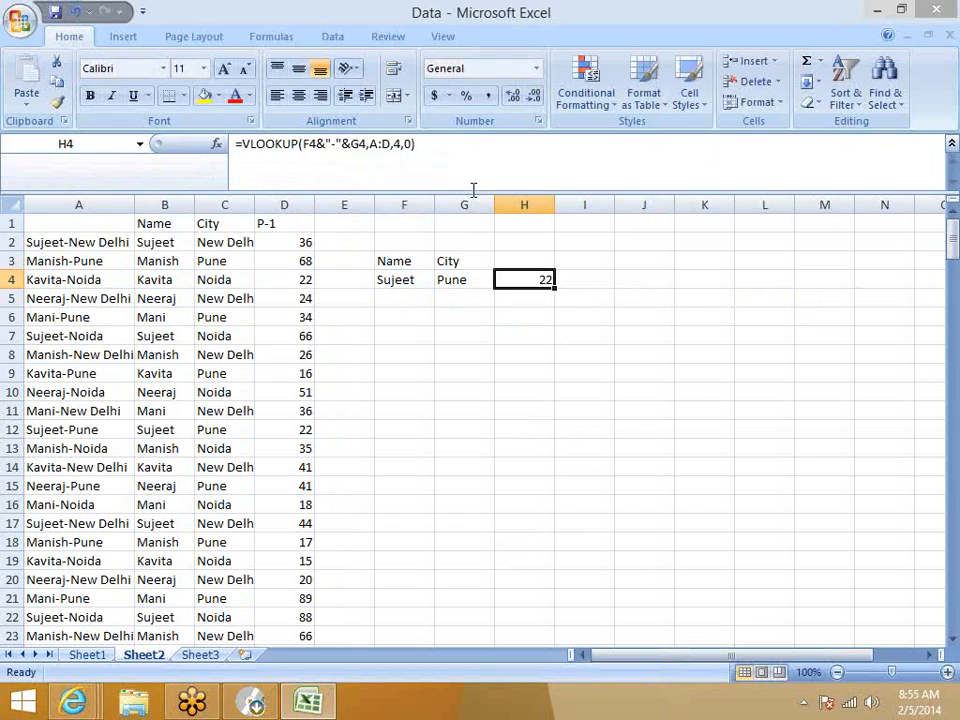
click(347, 148)
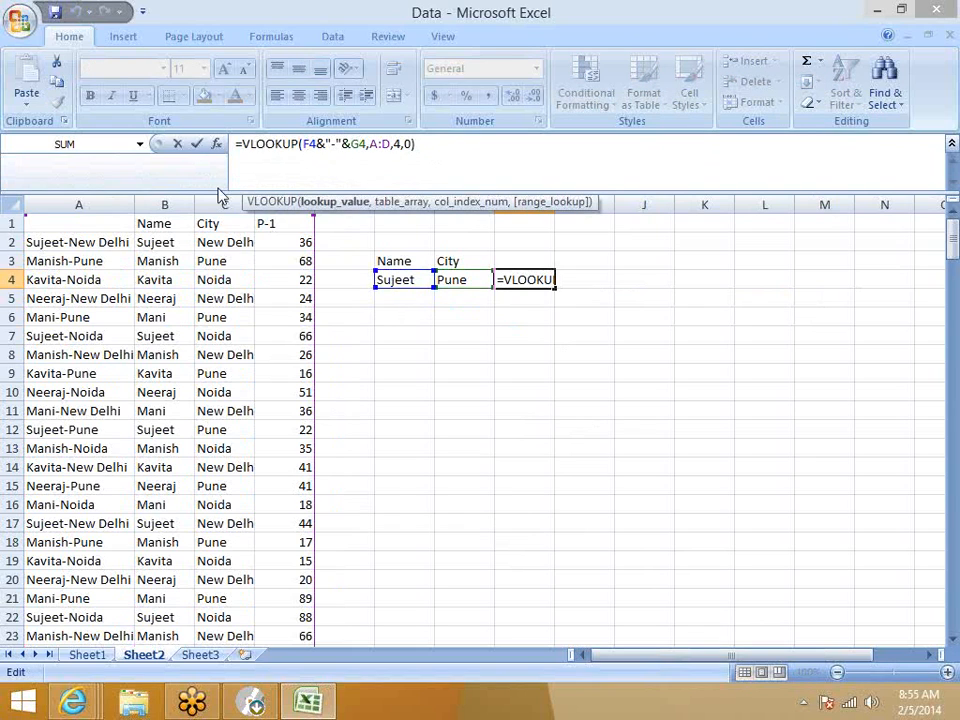
key(Escape)
Examine the helper formulas in A2 and A3, the H4 VLOOKUP arguments and the matching P-1 value in row 12
click(93, 245)
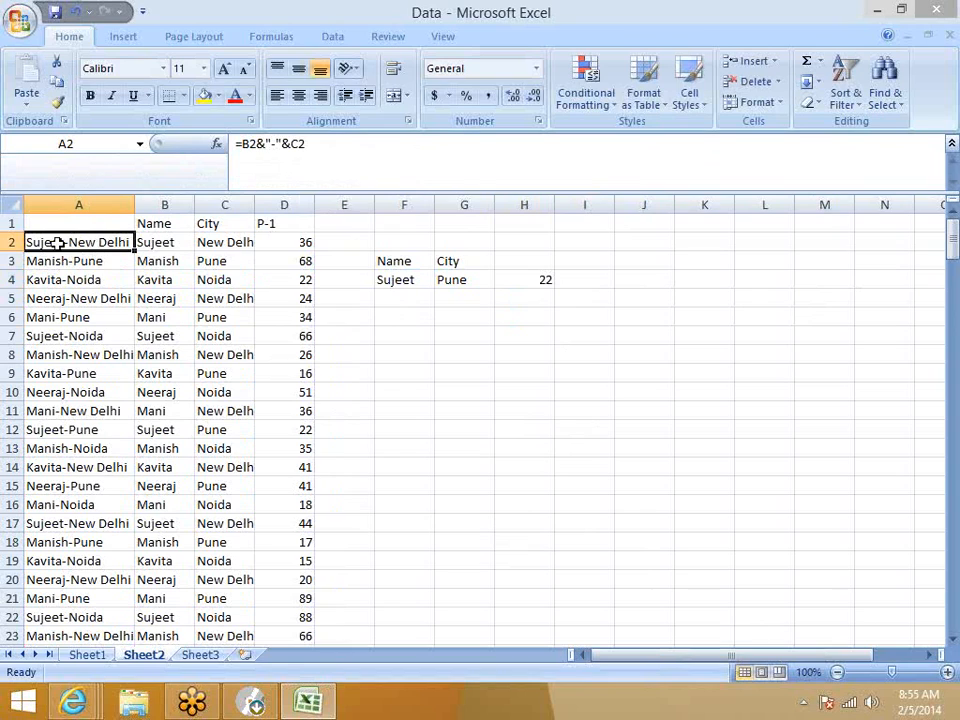
click(106, 260)
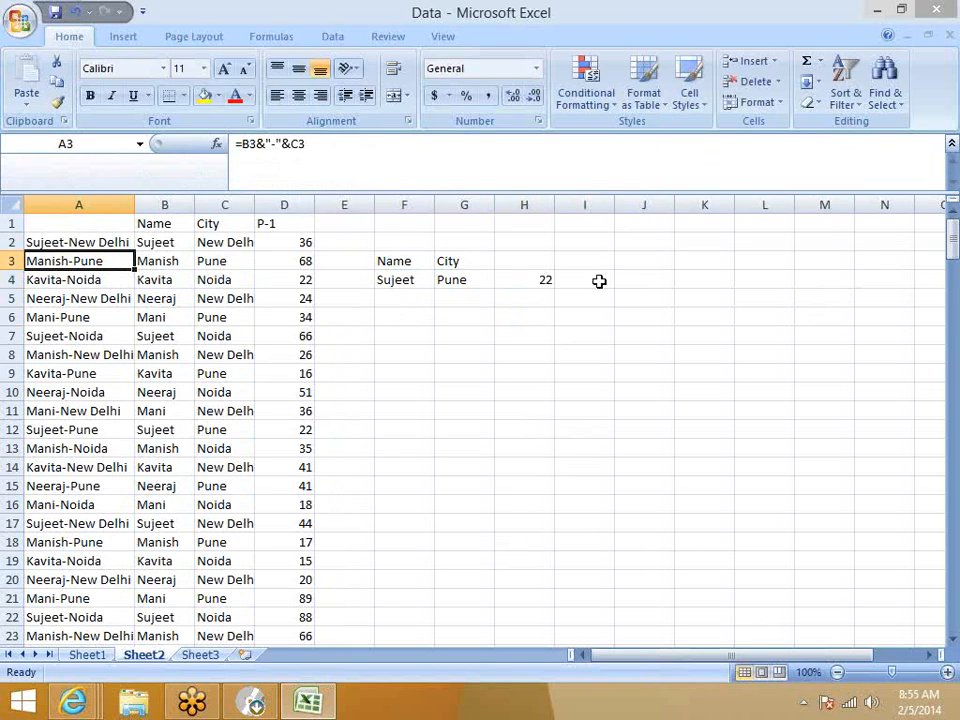
click(527, 281)
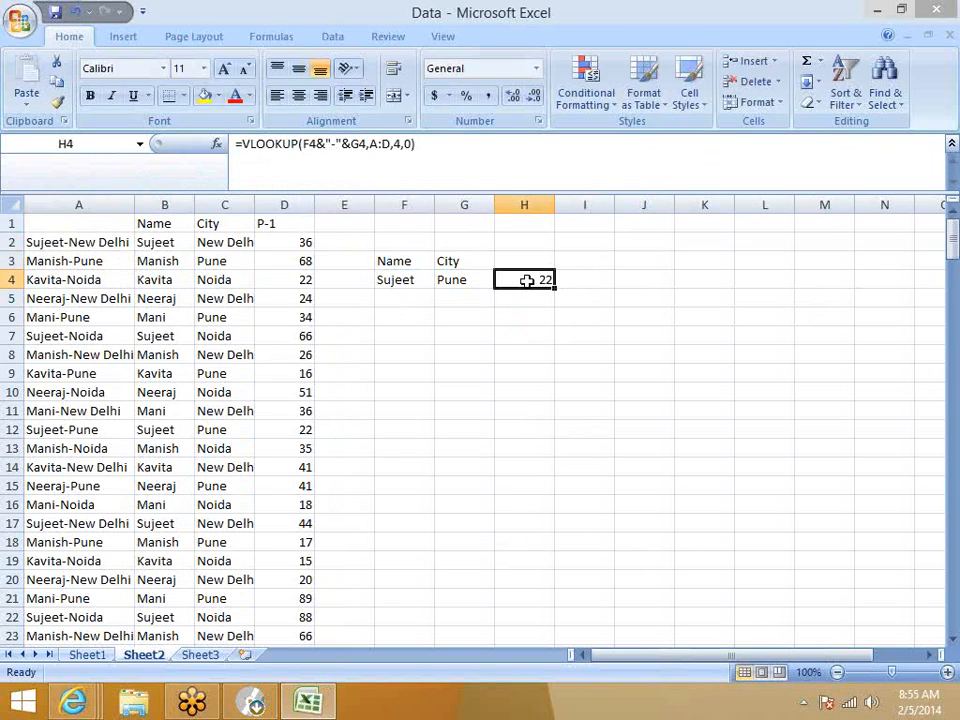
double_click(315, 150)
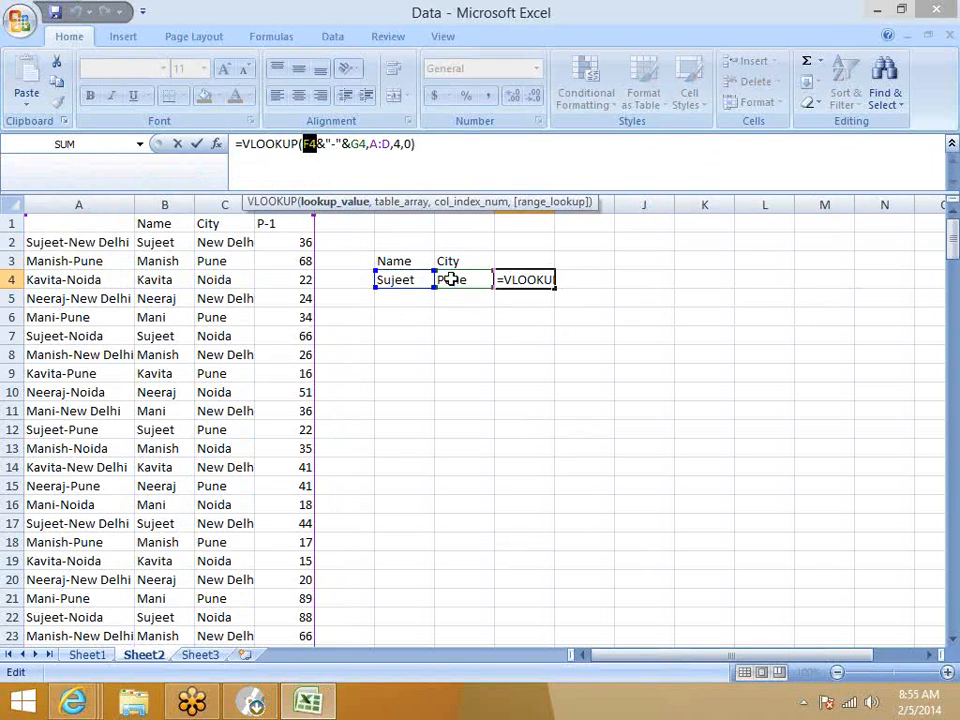
double_click(386, 144)
key(Return)
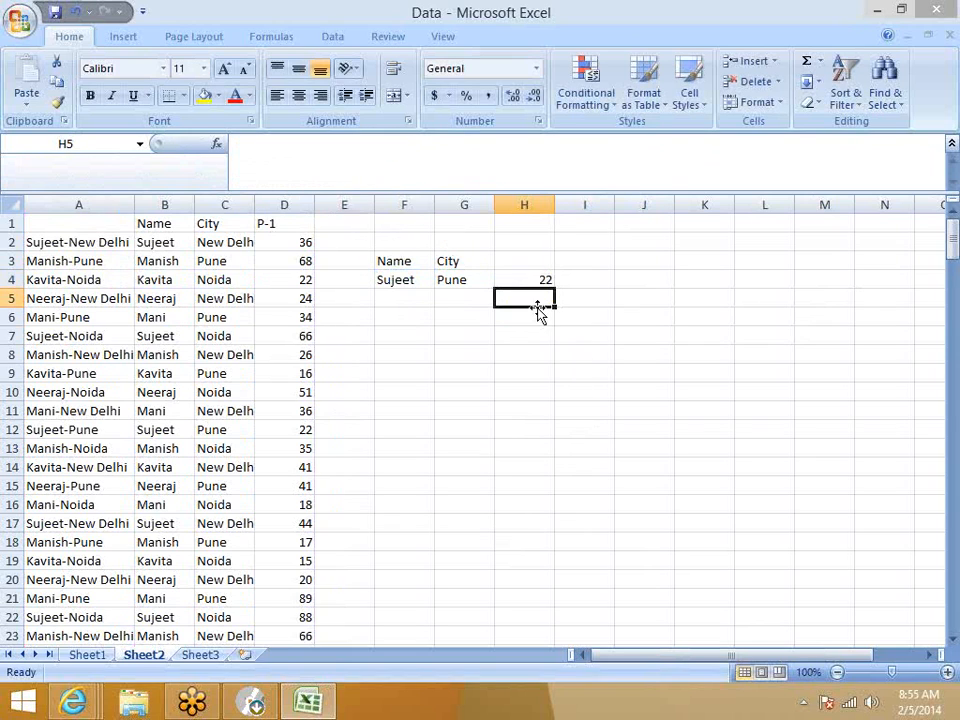
click(173, 244)
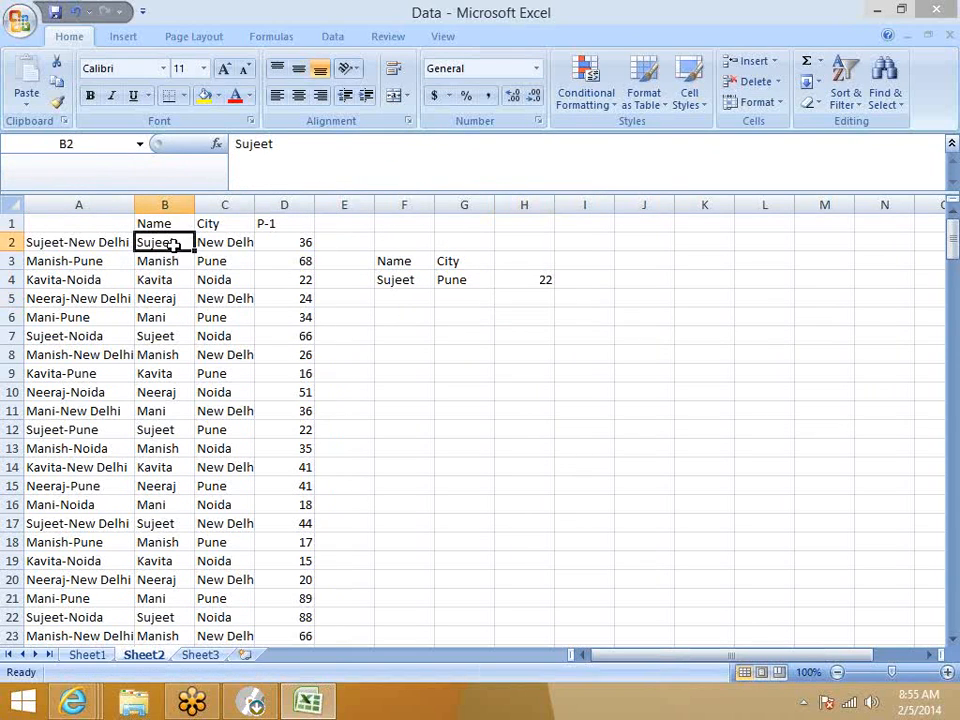
click(221, 429)
click(310, 430)
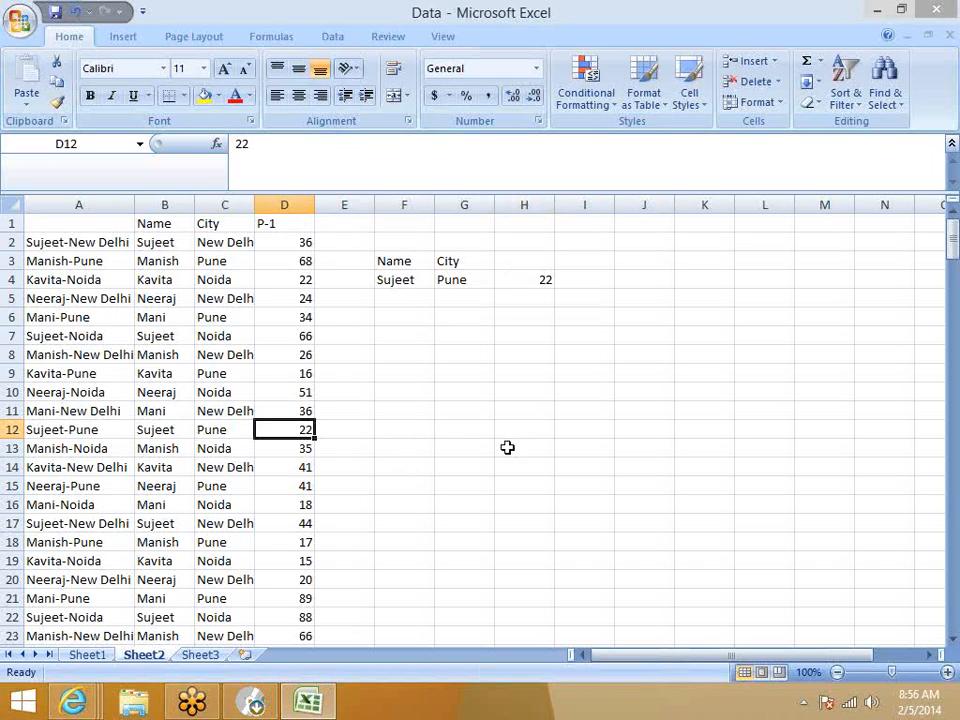
click(548, 284)
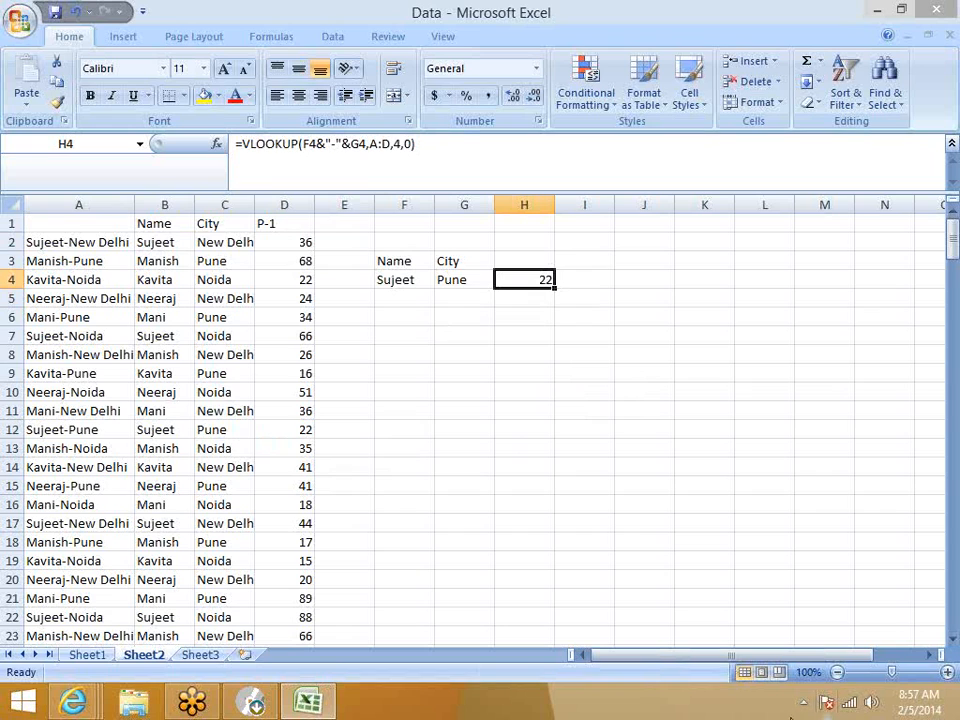
Connect to the Wi-Fi network TP-LINK_B7F2FE by entering its network security key, and allow device discovery on it
click(850, 704)
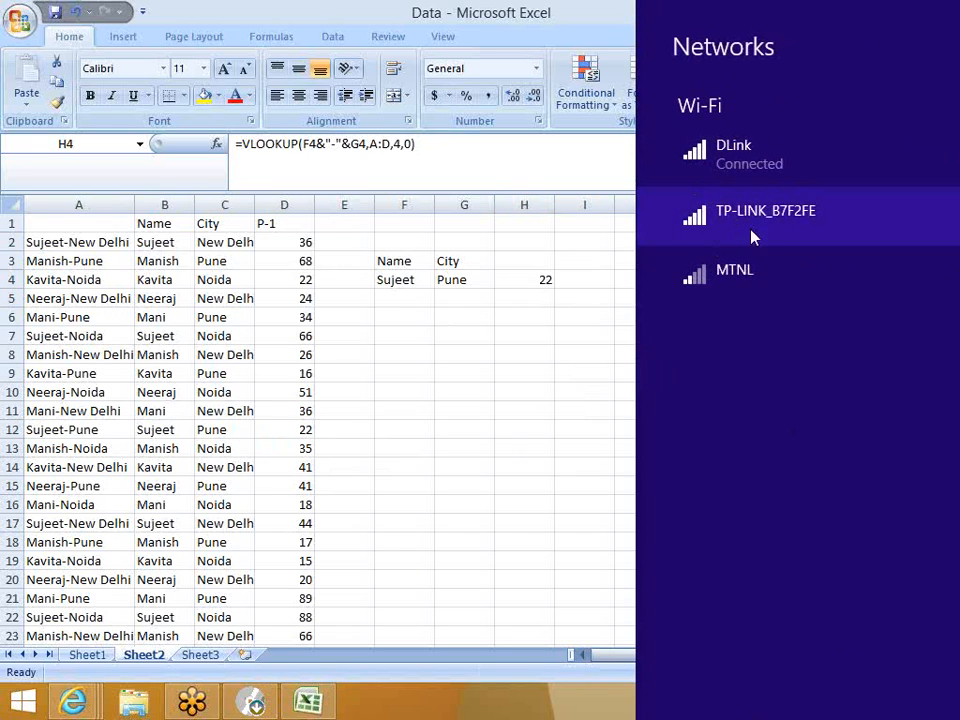
click(760, 228)
click(862, 324)
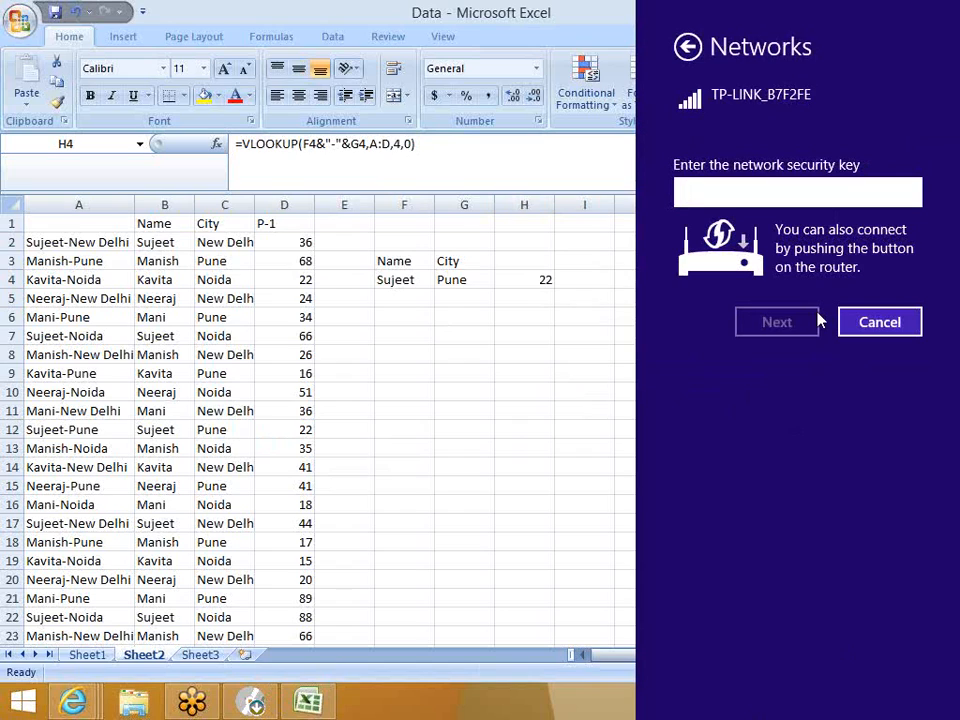
text(******)
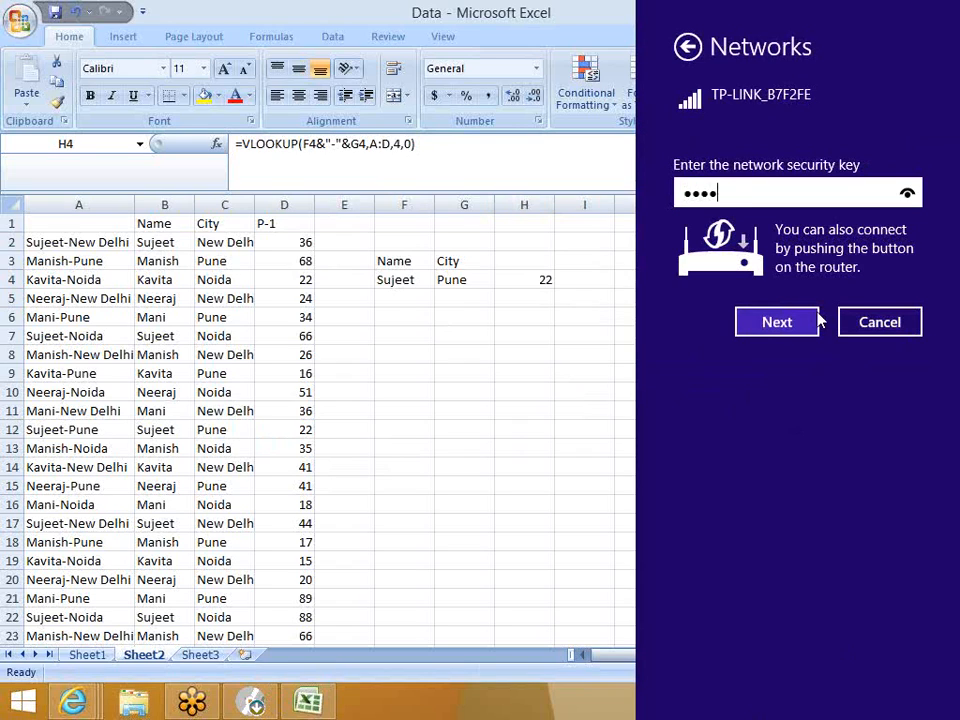
text(***)
click(815, 321)
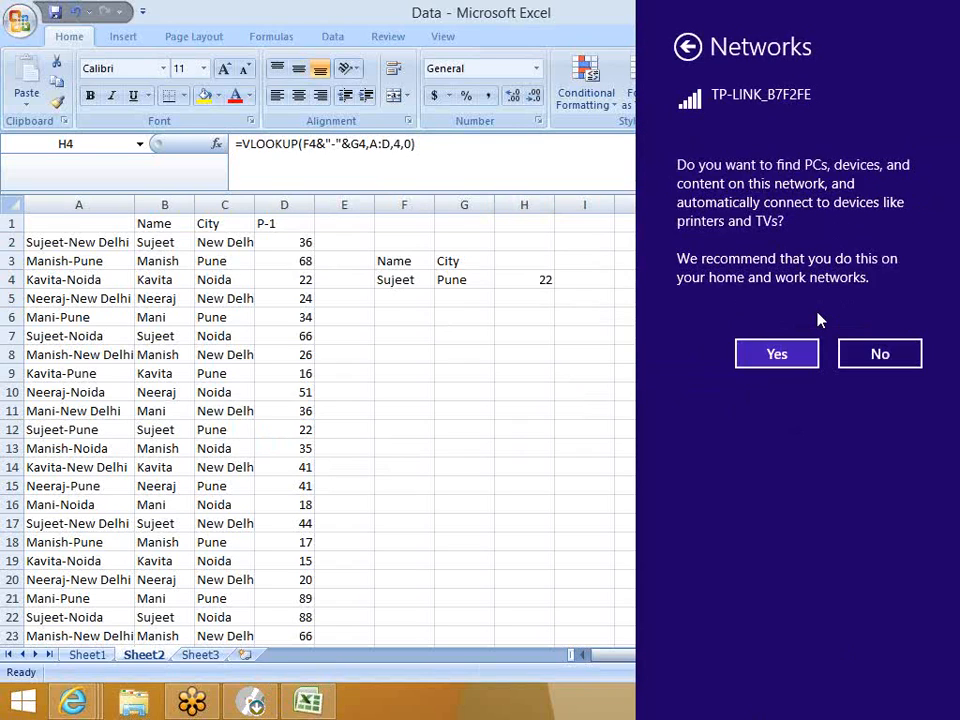
key(Return)
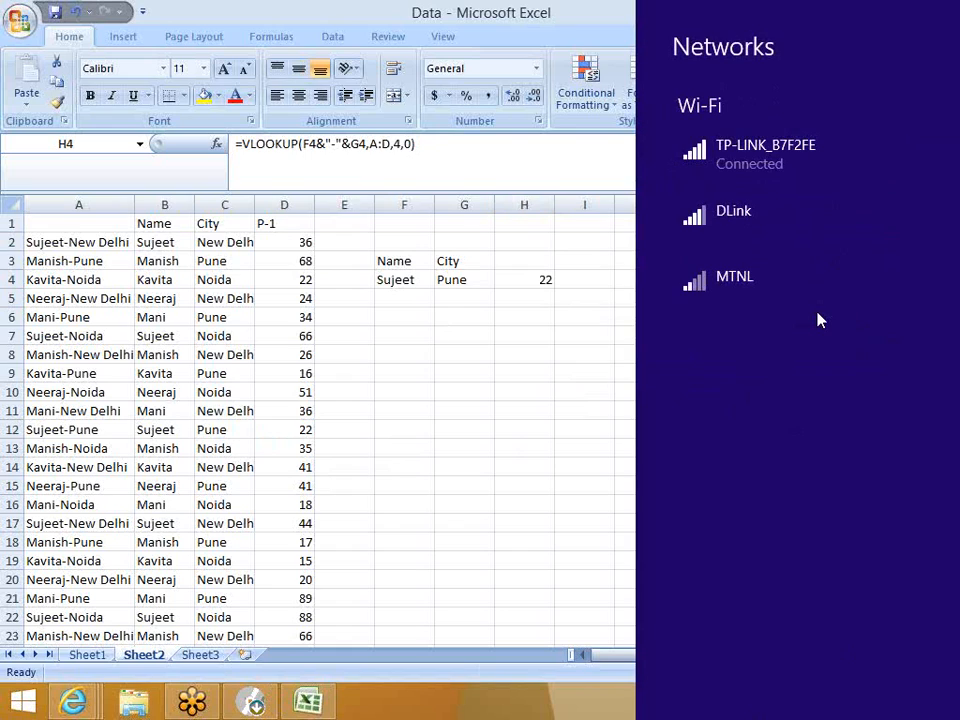
click(530, 366)
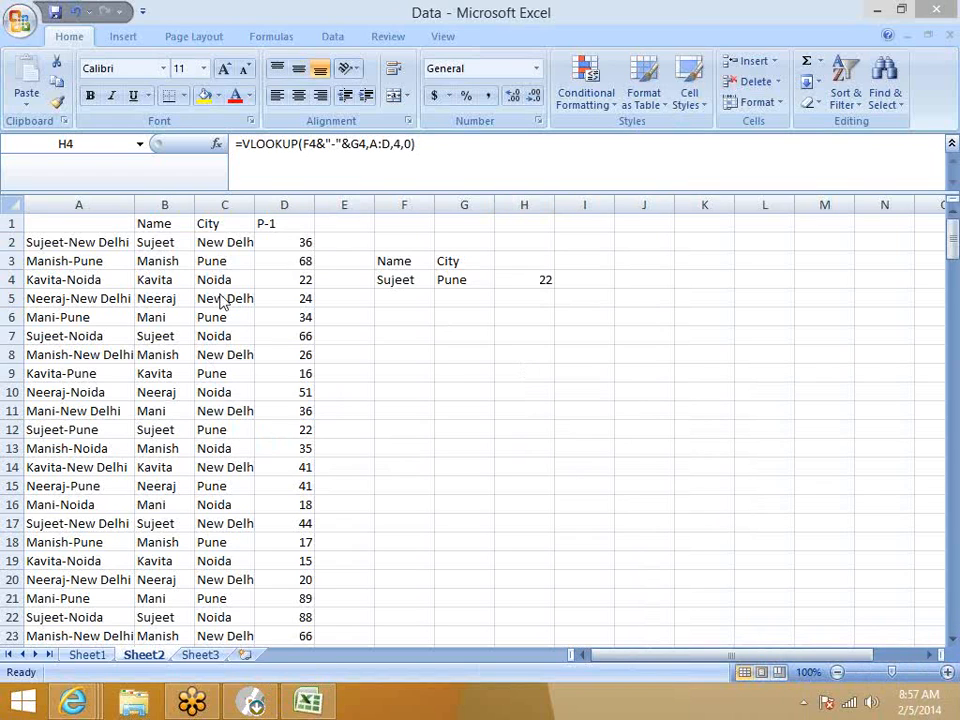
Copy the Name, City and P-1 columns (B:D) from Sheet2 into Sheet3 starting at A1
click(173, 216)
click(173, 218)
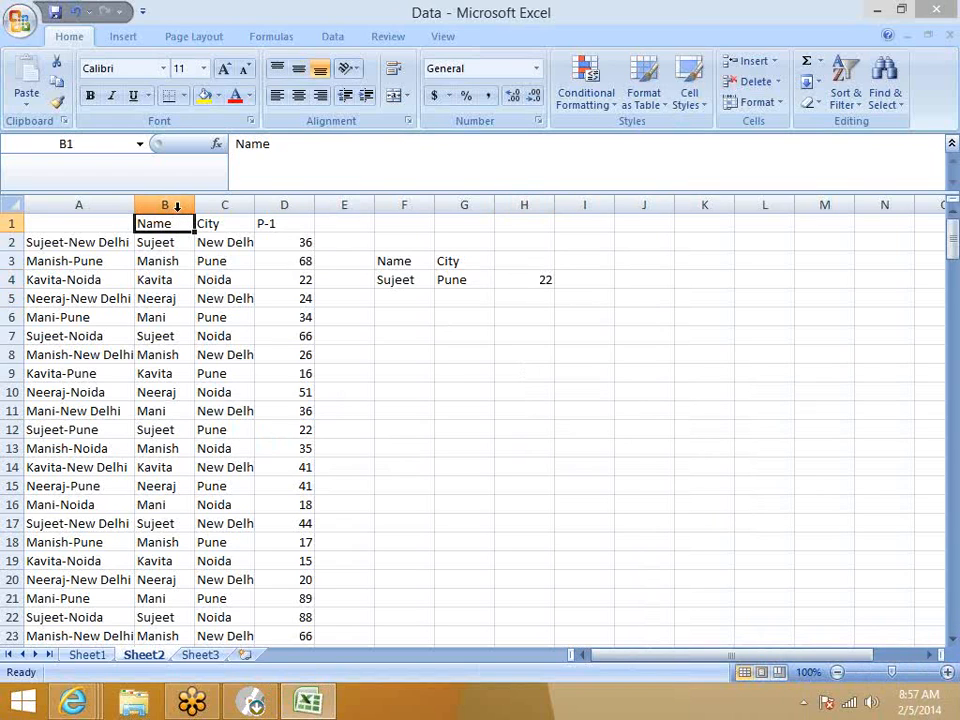
drag(150, 207, 262, 212)
key(ctrl+c)
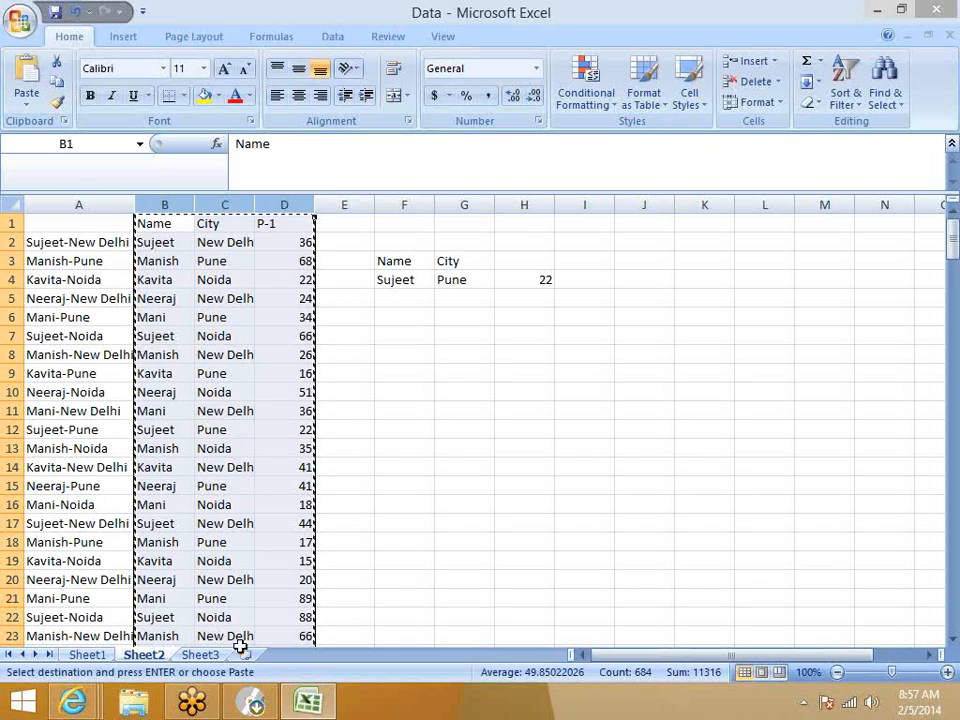
click(210, 654)
key(ctrl+v)
key(Escape)
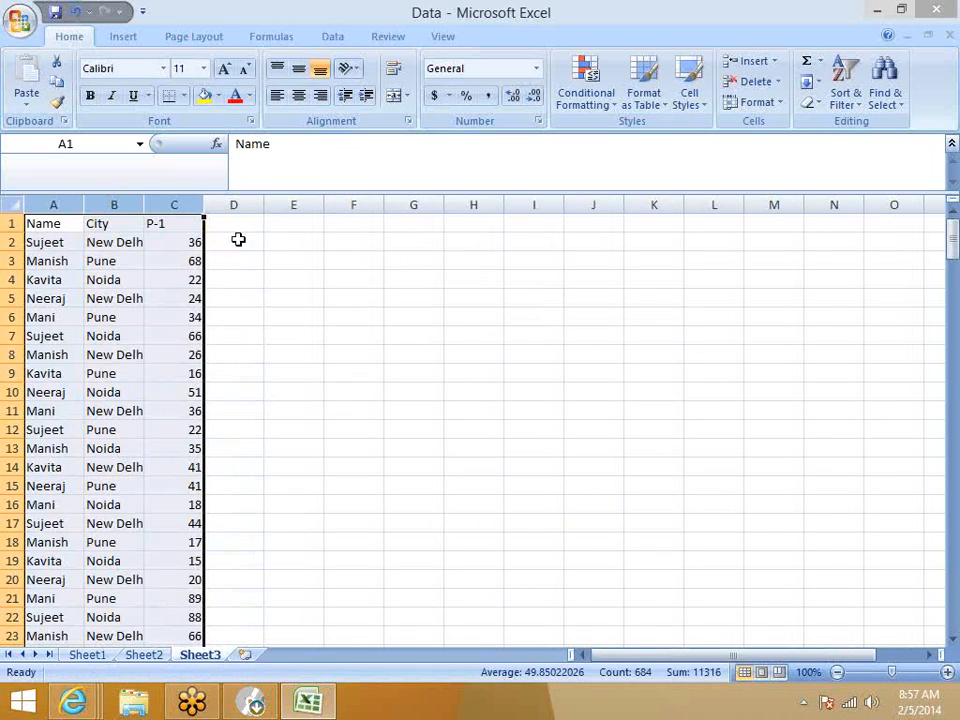
Add an ID heading in D1 of Sheet3, enter 1 in D2 and the running-number formula +D2+1 in D3
click(236, 229)
text(ID)
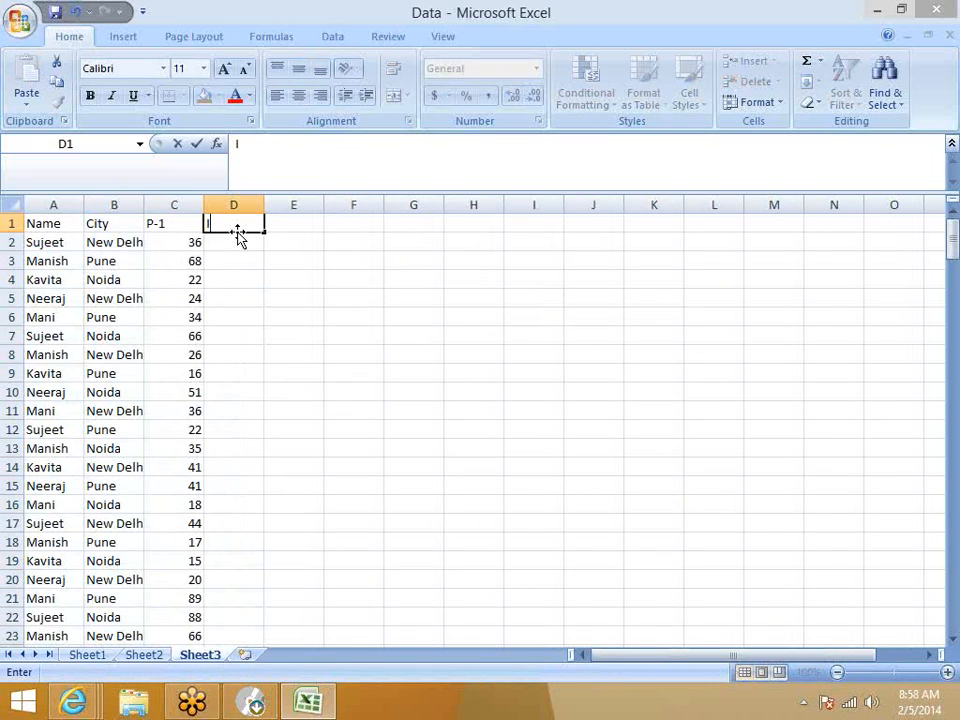
key(Return)
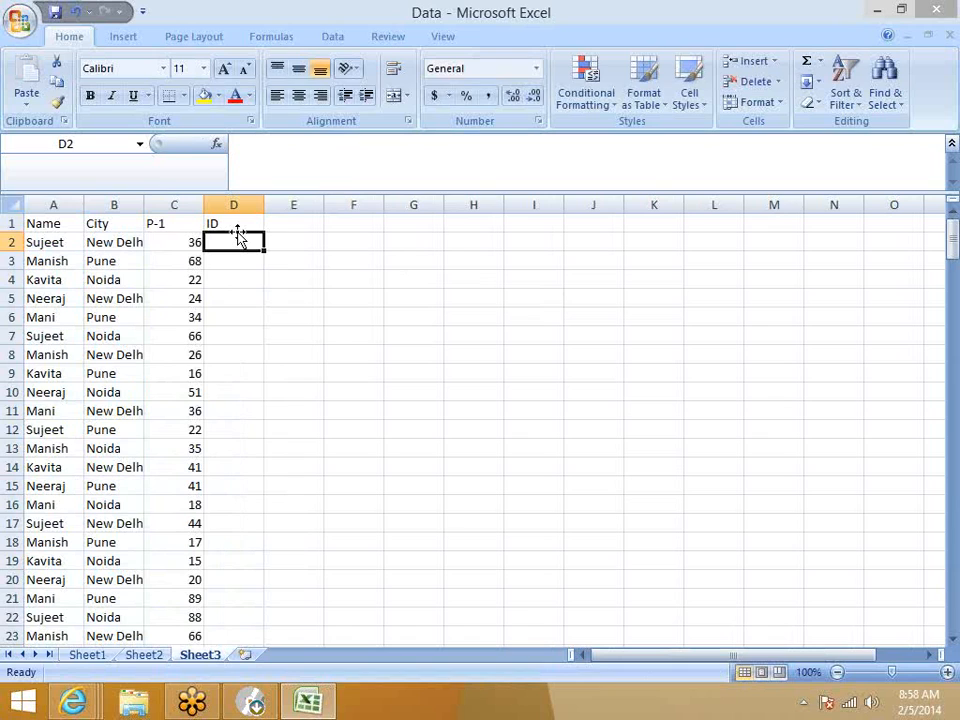
text(1)
key(Return)
text(+)
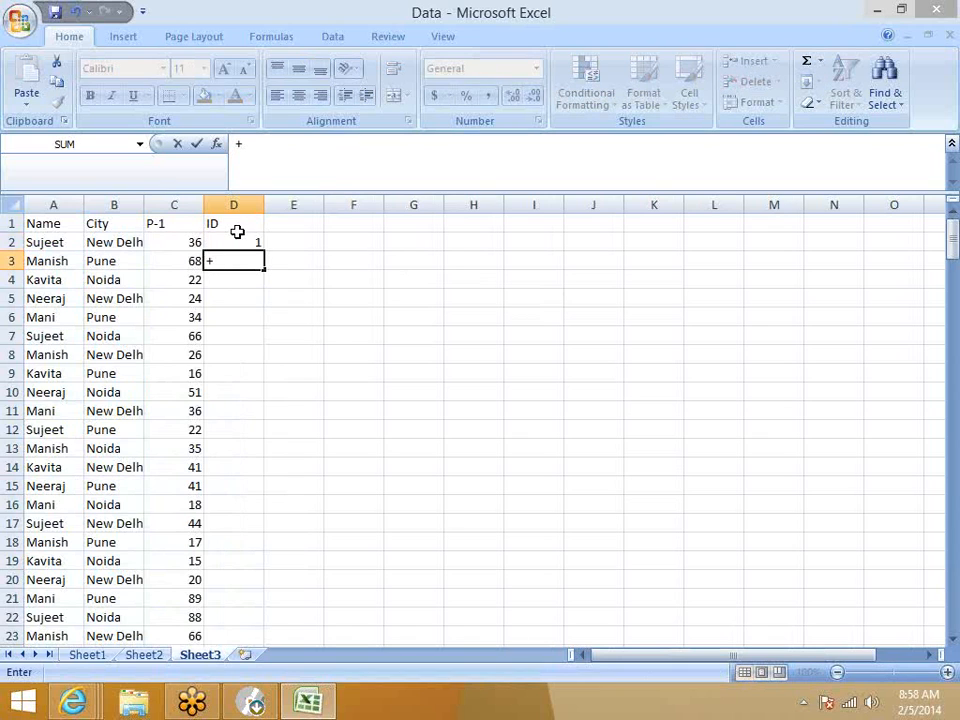
key(Up)
text(+1)
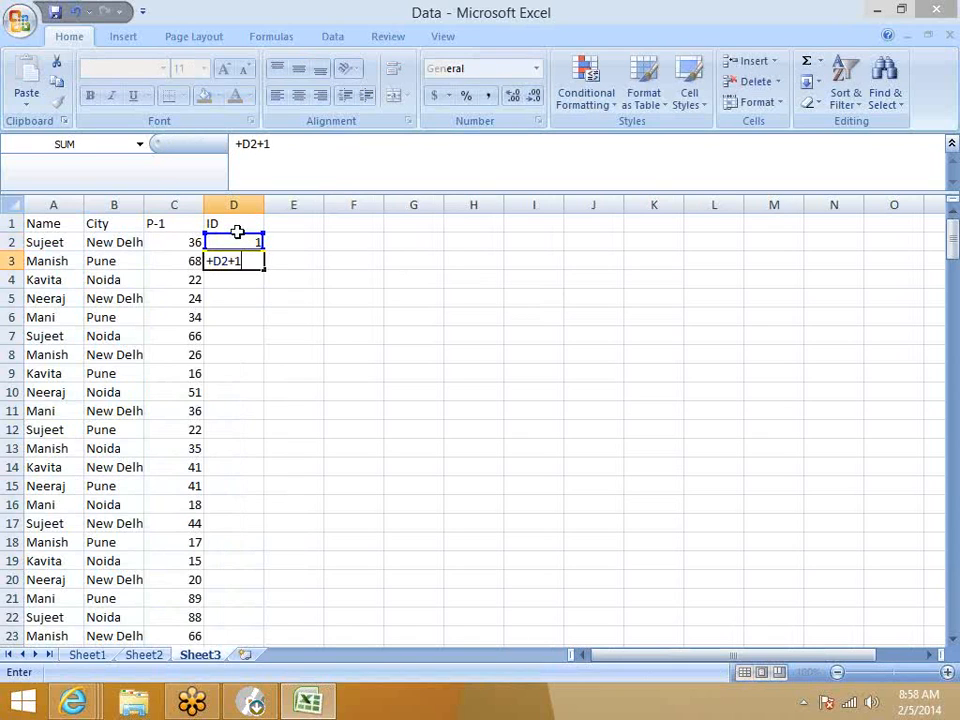
key(Return)
click(255, 259)
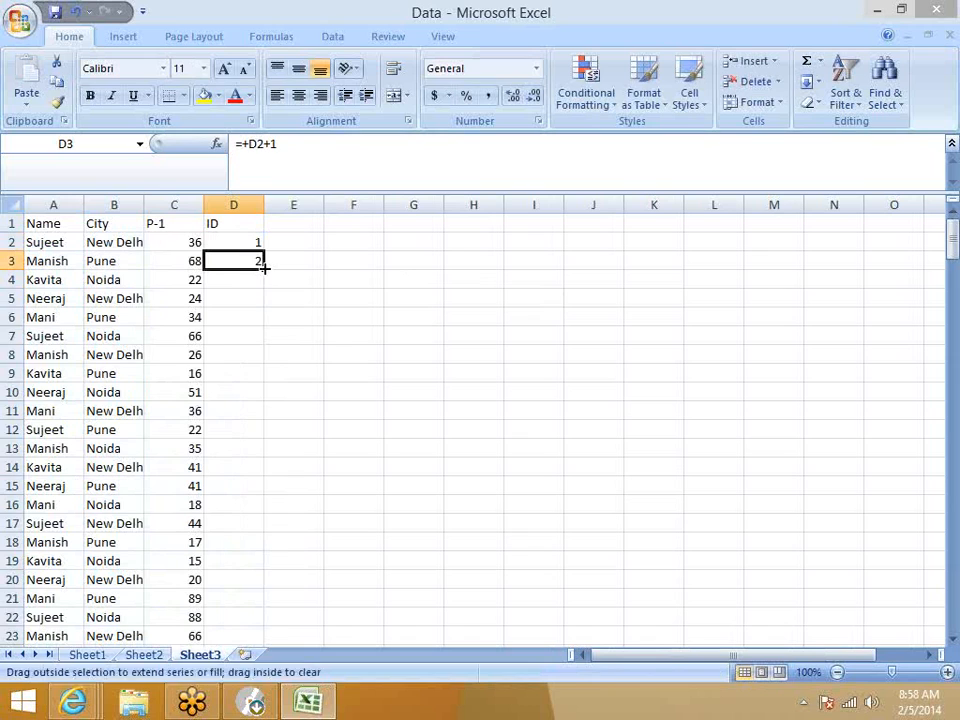
Fill the running-number formula from D3 down the ID column and enter 4 as the lookup ID in G7
double_click(264, 267)
click(309, 261)
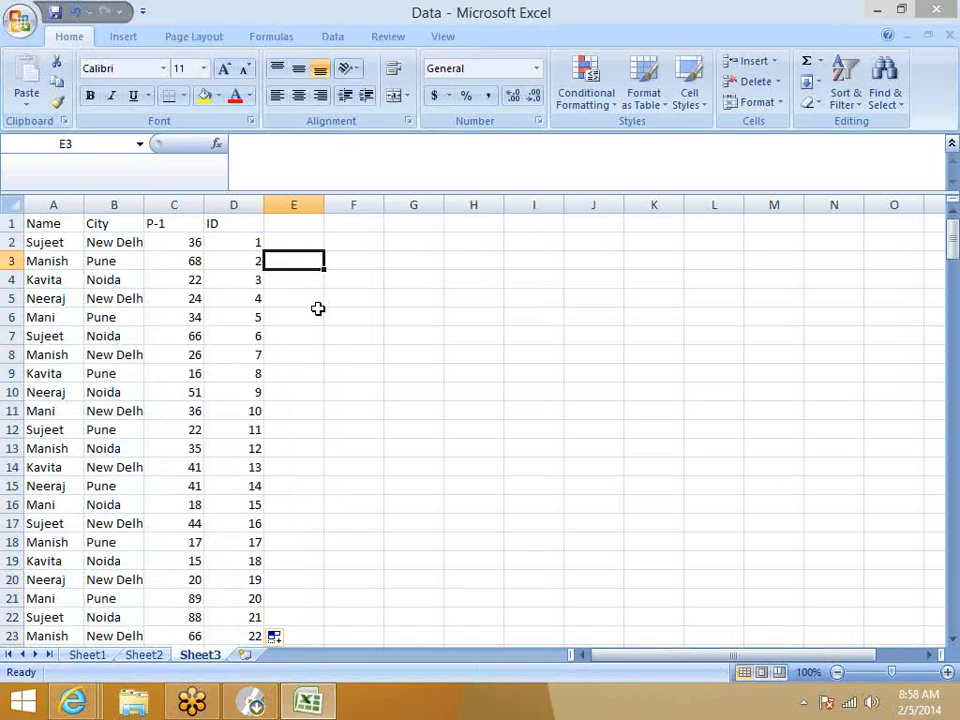
click(407, 338)
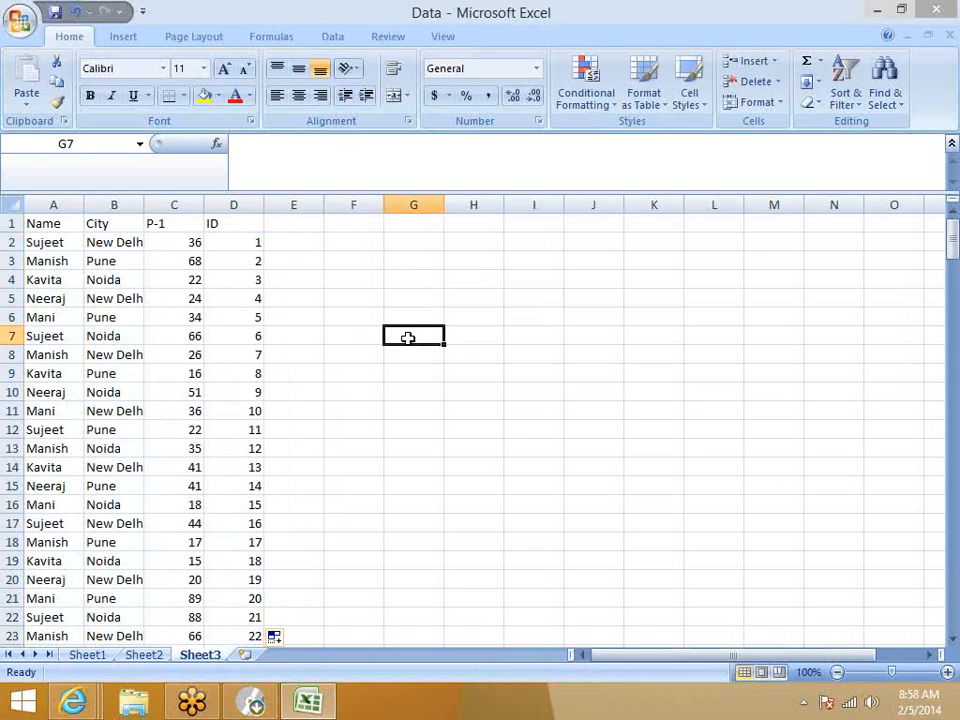
text(4)
key(Tab)
Copy the Name, City and P-1 headings from A1:C1 into H6:J6
key(Left)
key(Left)
key(Left)
key(Left)
key(Left)
key(Left)
key(Left)
key(Up)
key(Up)
key(Up)
key(Up)
key(Up)
key(Up)
key(shift+Right)
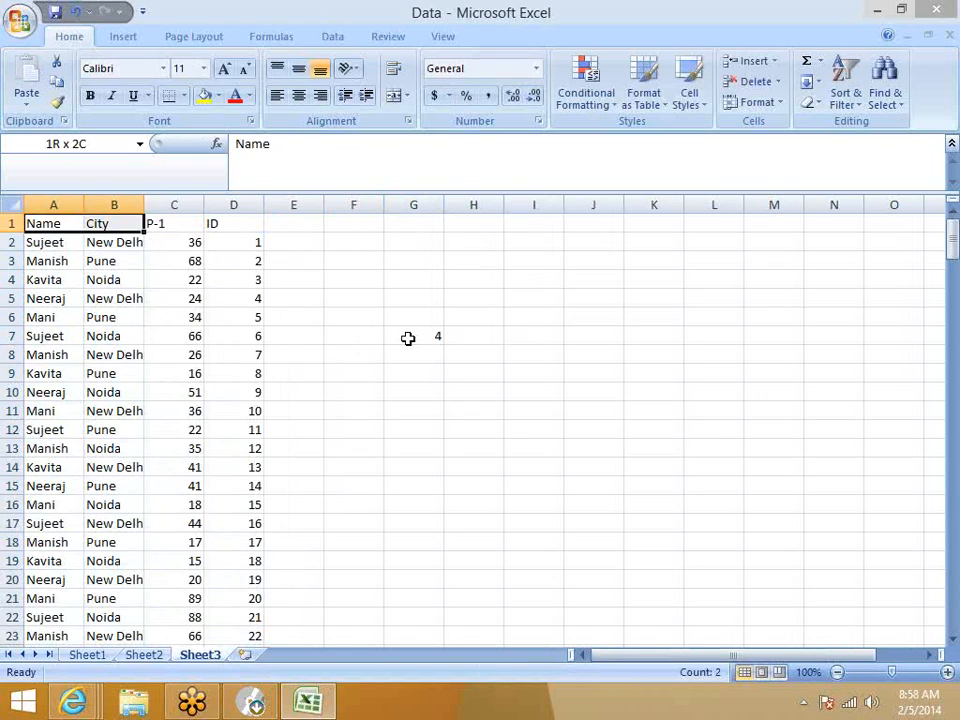
key(shift+Right)
key(ctrl+c)
key(Right)
key(Right)
key(Right)
key(Right)
key(Right)
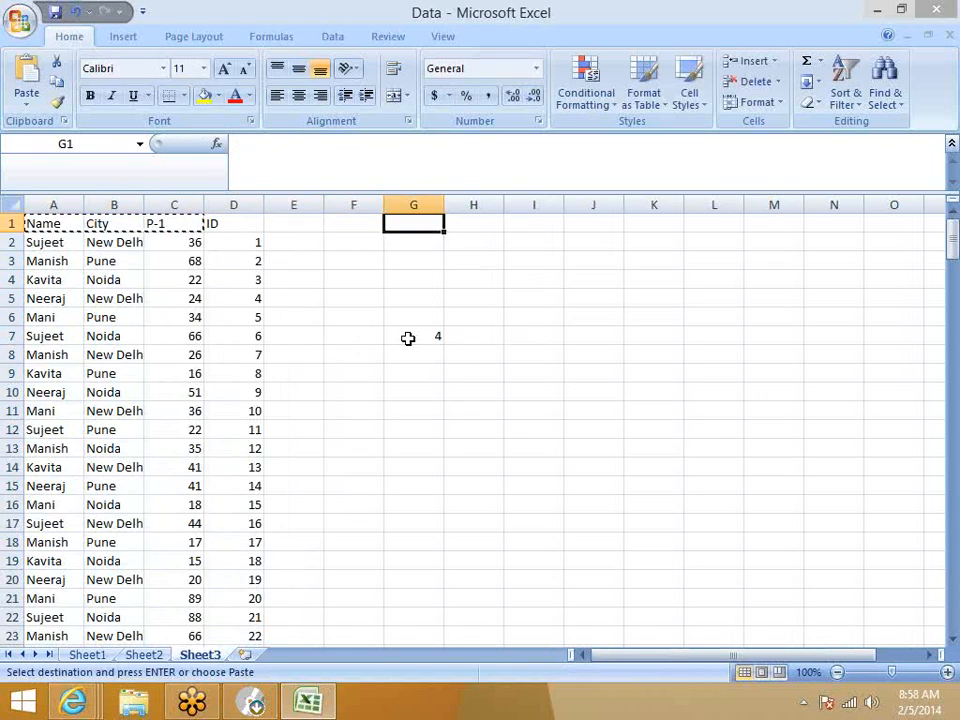
key(Down)
key(Down)
key(Down)
key(Down)
key(Down)
key(ctrl+v)
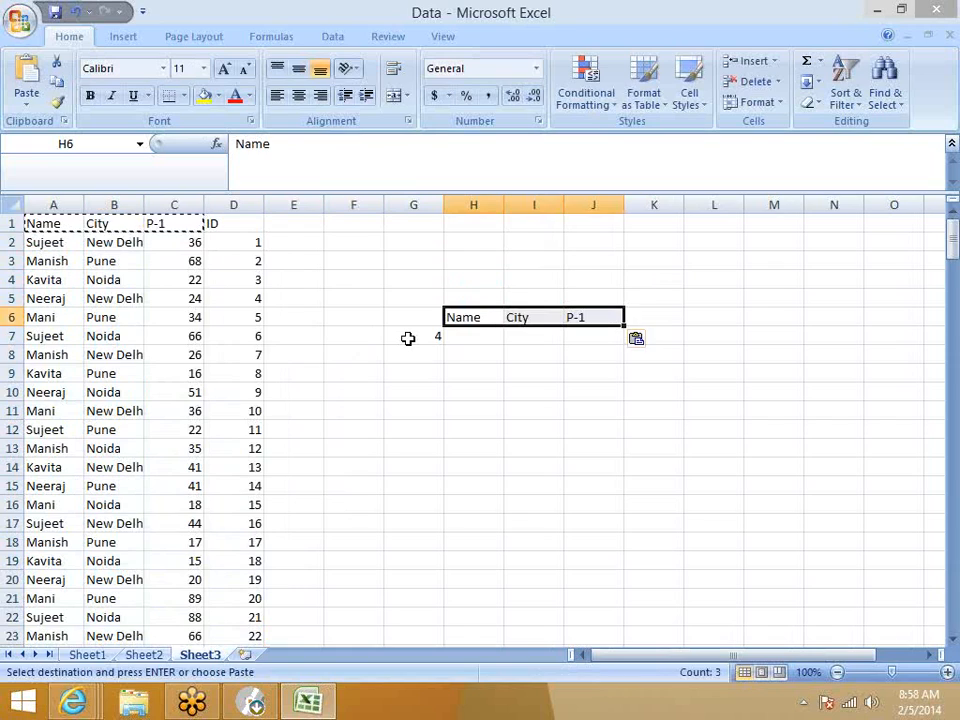
key(Escape)
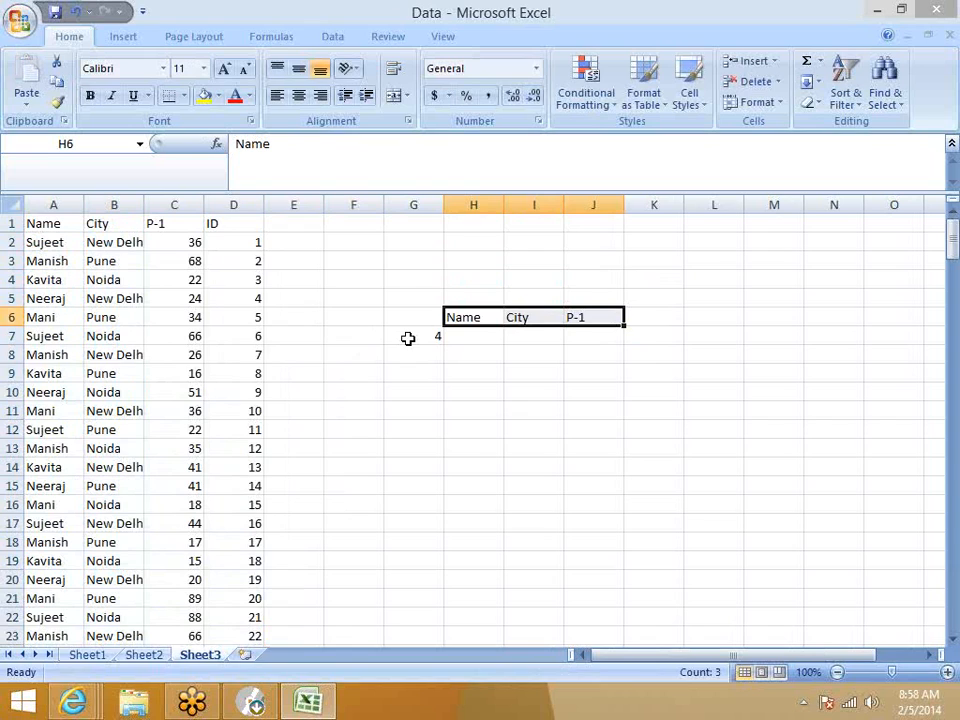
click(255, 260)
click(243, 218)
drag(244, 204, 397, 200)
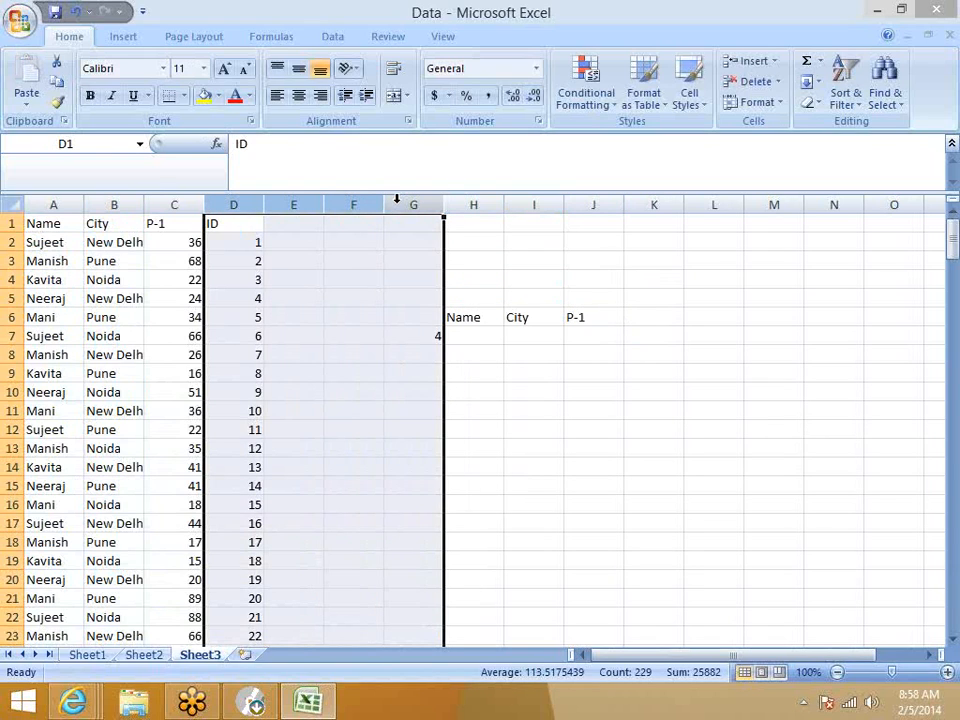
click(291, 241)
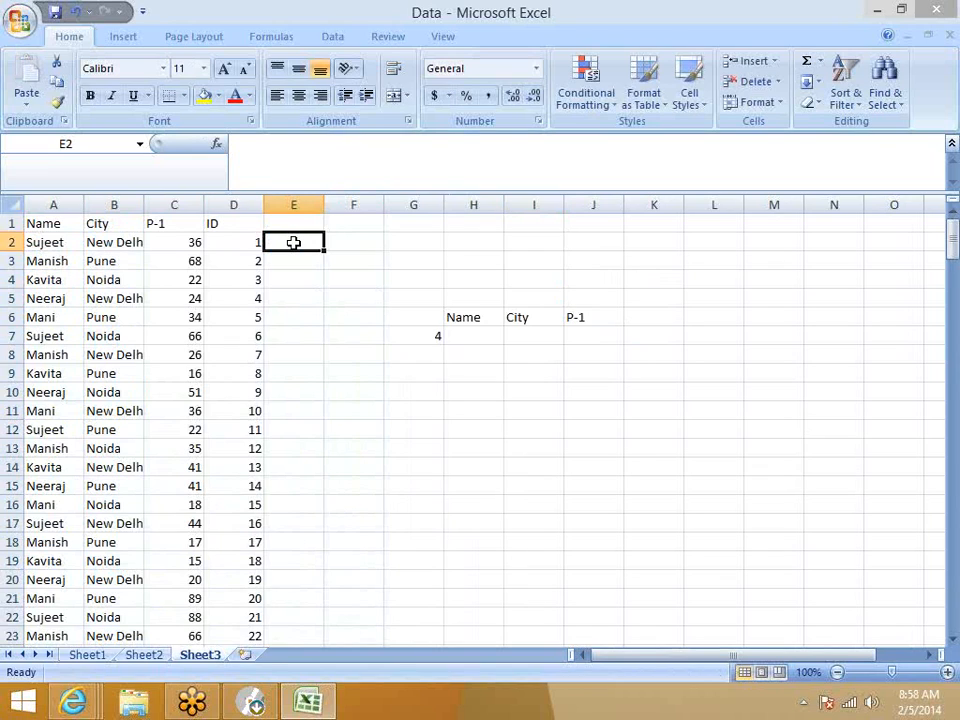
Find the row position of the G7 ID in column D by entering =MATCH(G7,D:D,0) in G8
key(Down)
key(Down)
key(Down)
key(Down)
key(Down)
key(Down)
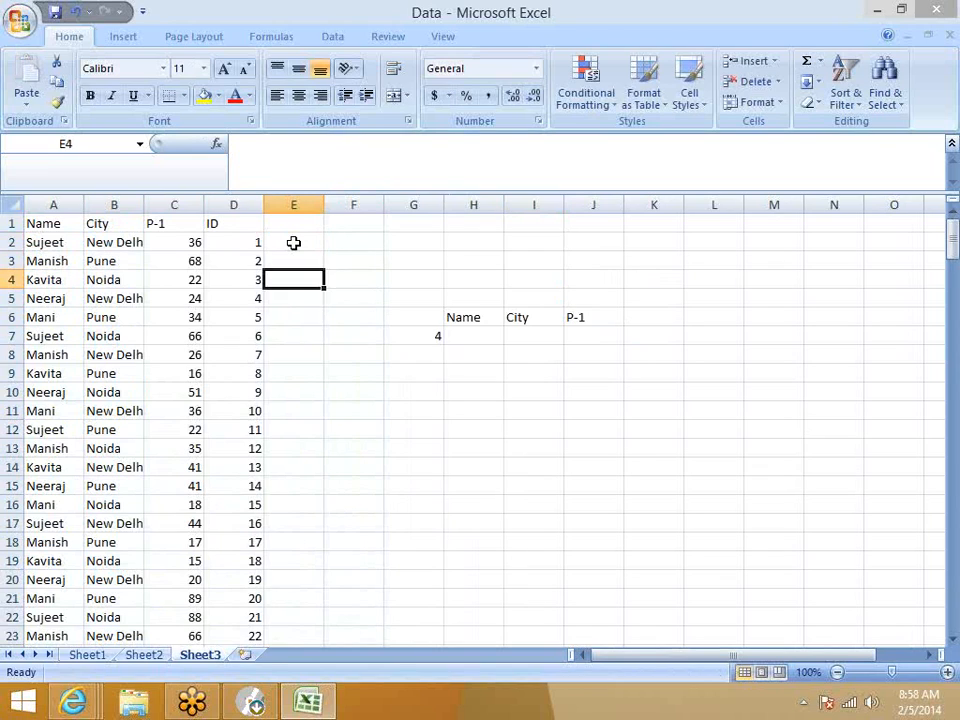
key(Right)
key(Right)
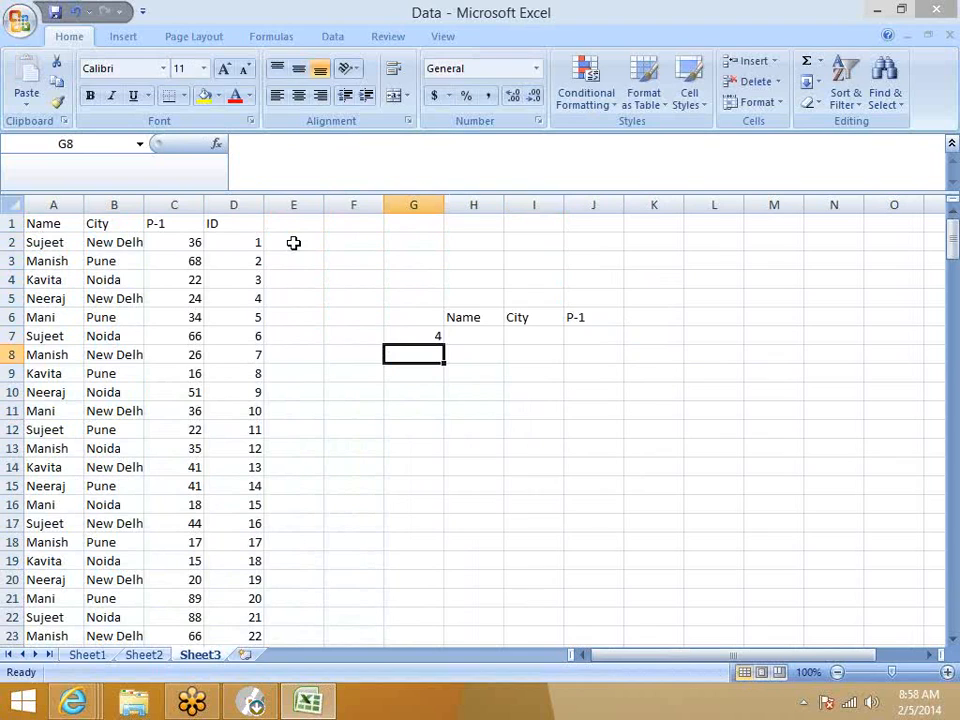
text(=m)
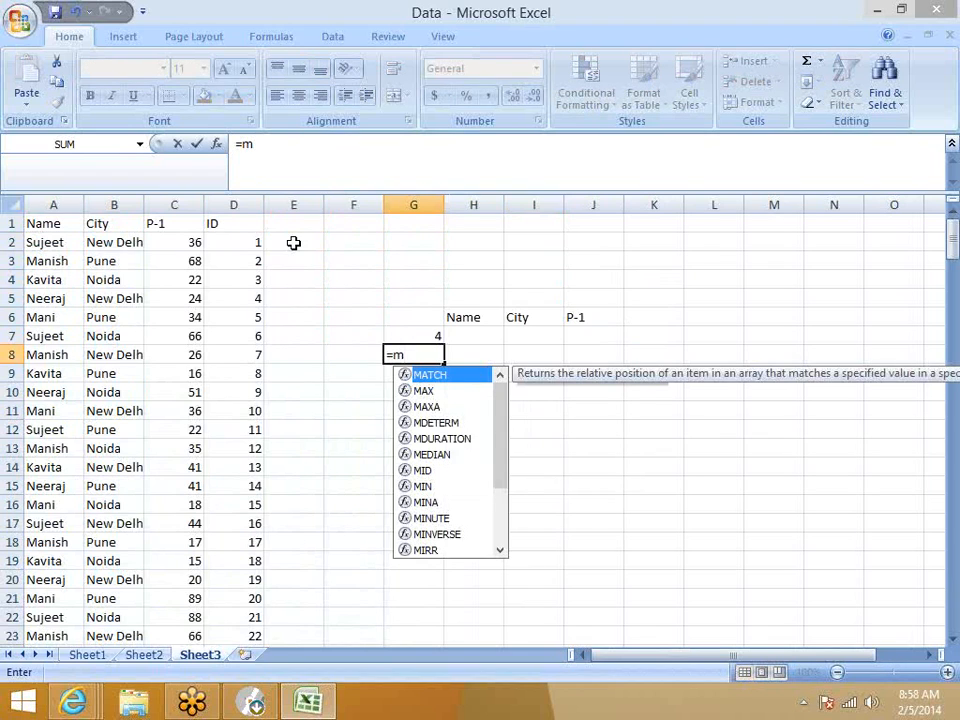
key(Tab)
key(Up)
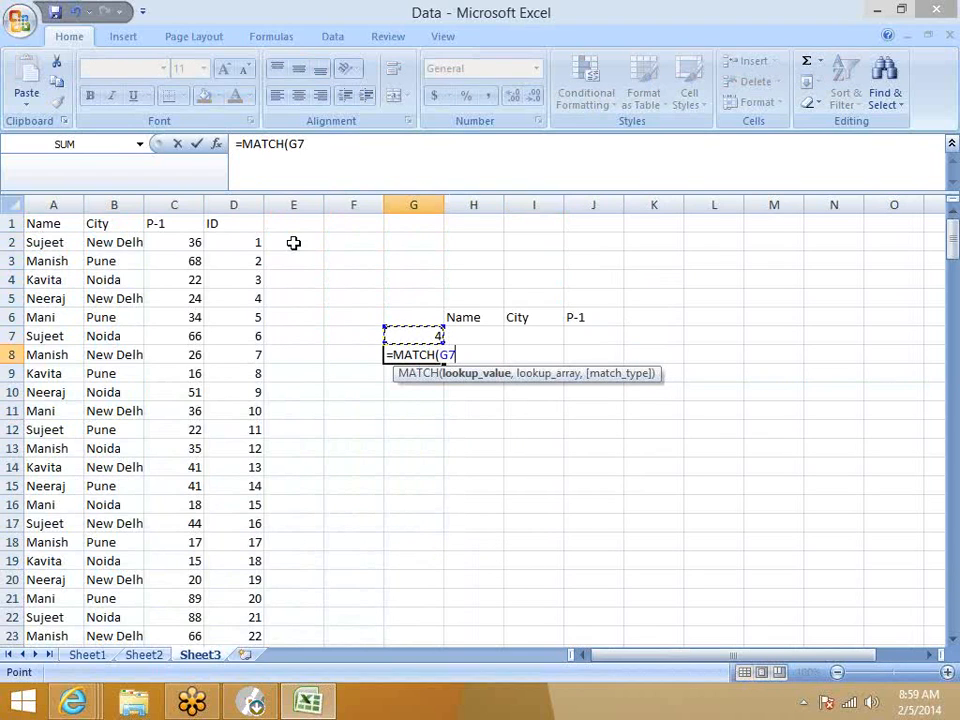
text(.)
key(BackSpace)
key(BackSpace)
key(BackSpace)
text(,)
key(Left)
key(Left)
key(Left)
key(ctrl+Up)
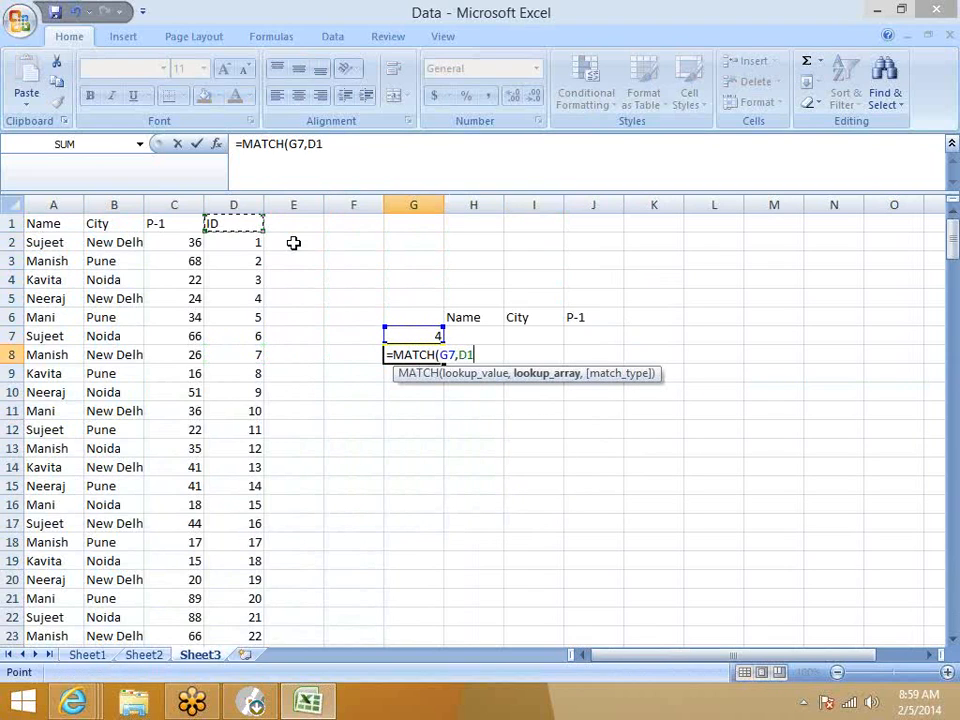
key(ctrl+space)
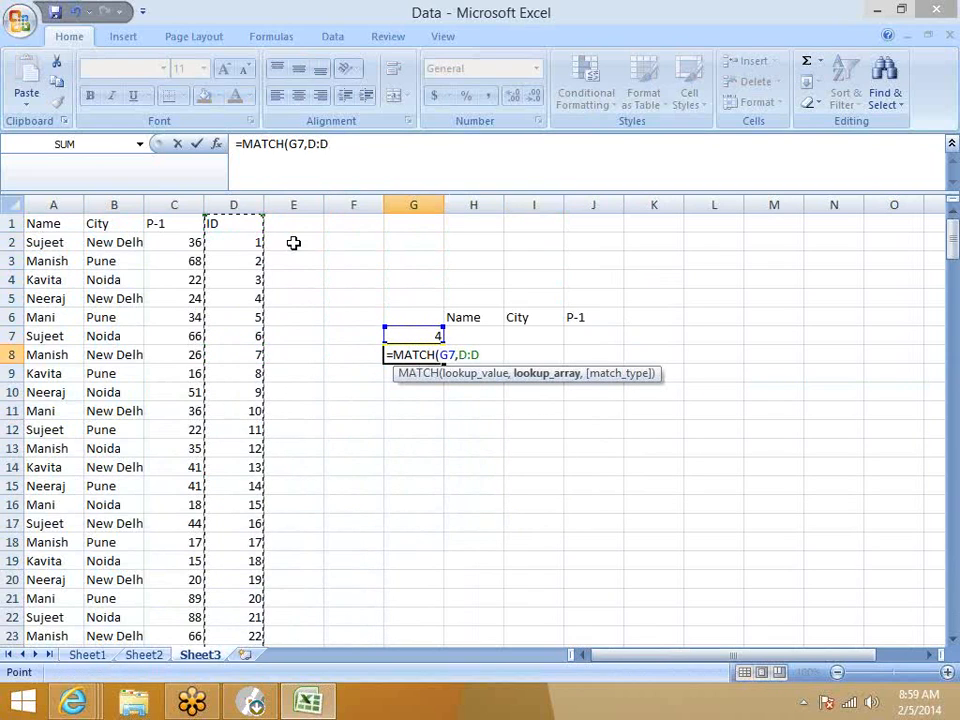
text(,0)
key(Return)
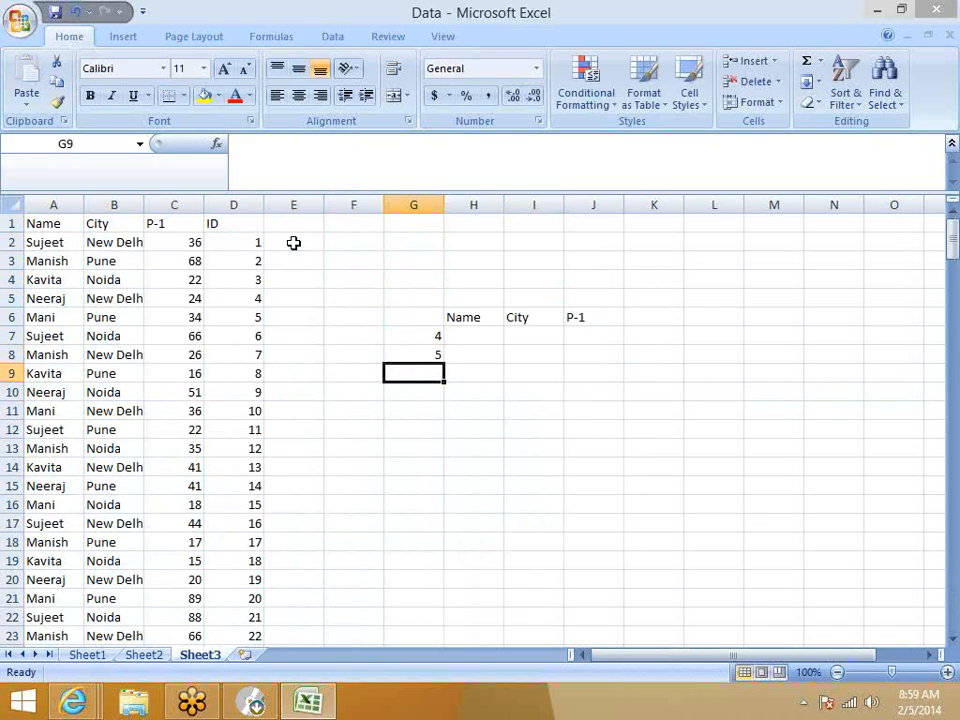
Retrieve the name for the matched row by entering an INDEX formula in H7 with array A:D, row G8 and column 1
key(Up)
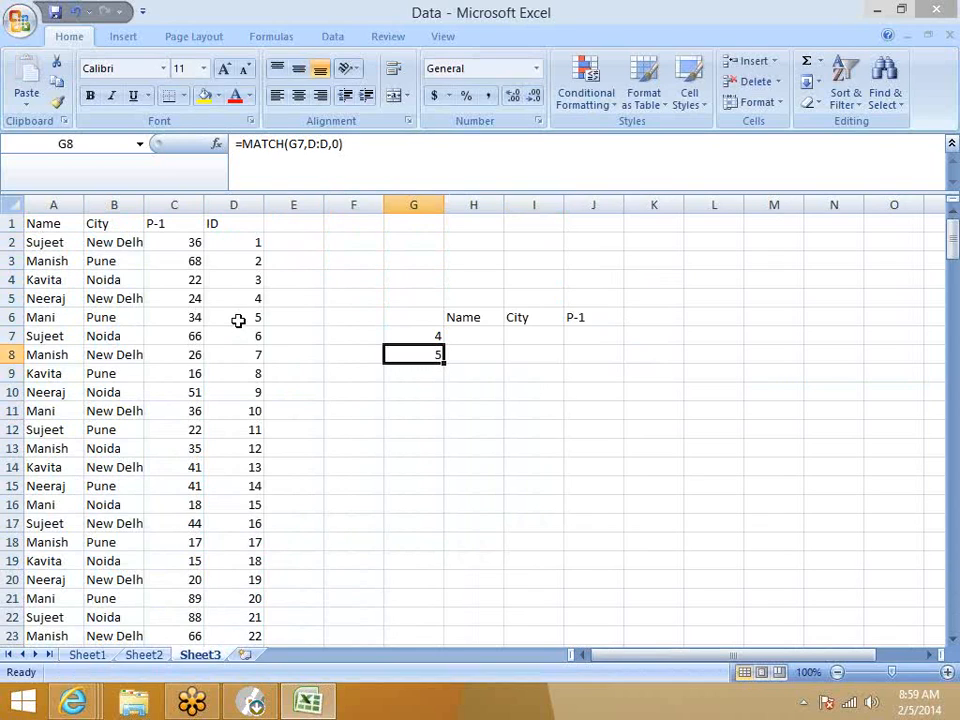
key(Right)
key(Up)
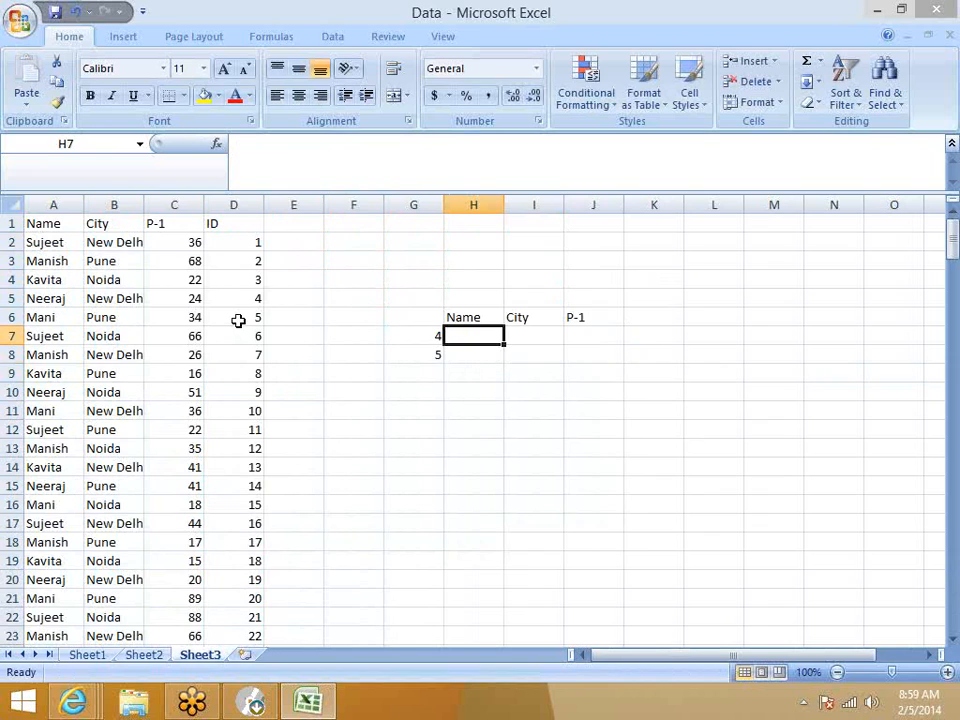
text(=in)
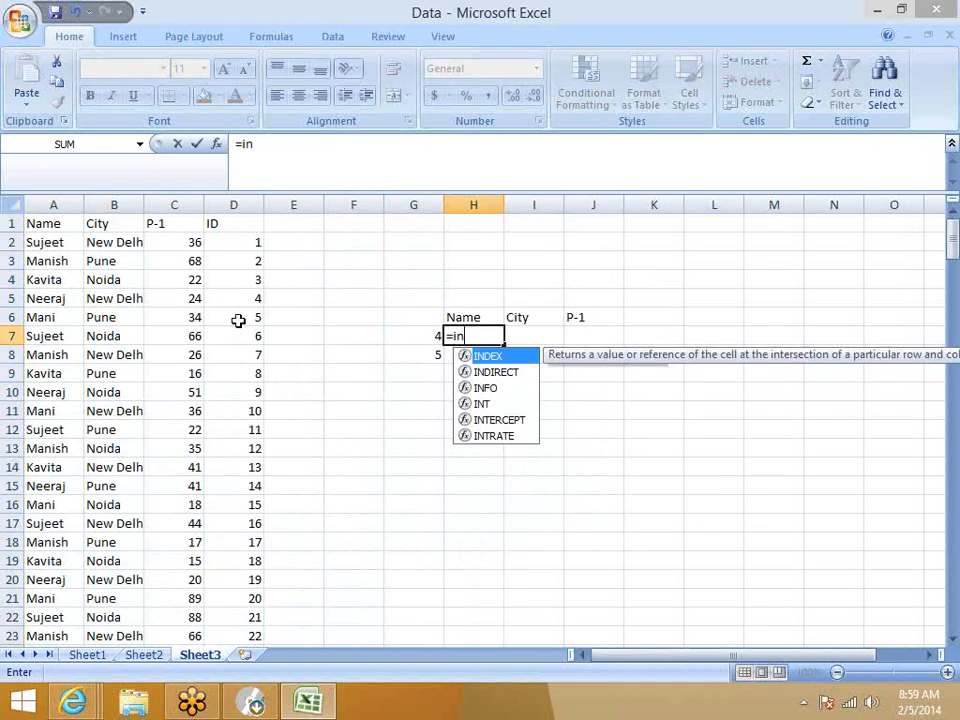
key(Tab)
key(Left)
key(Left)
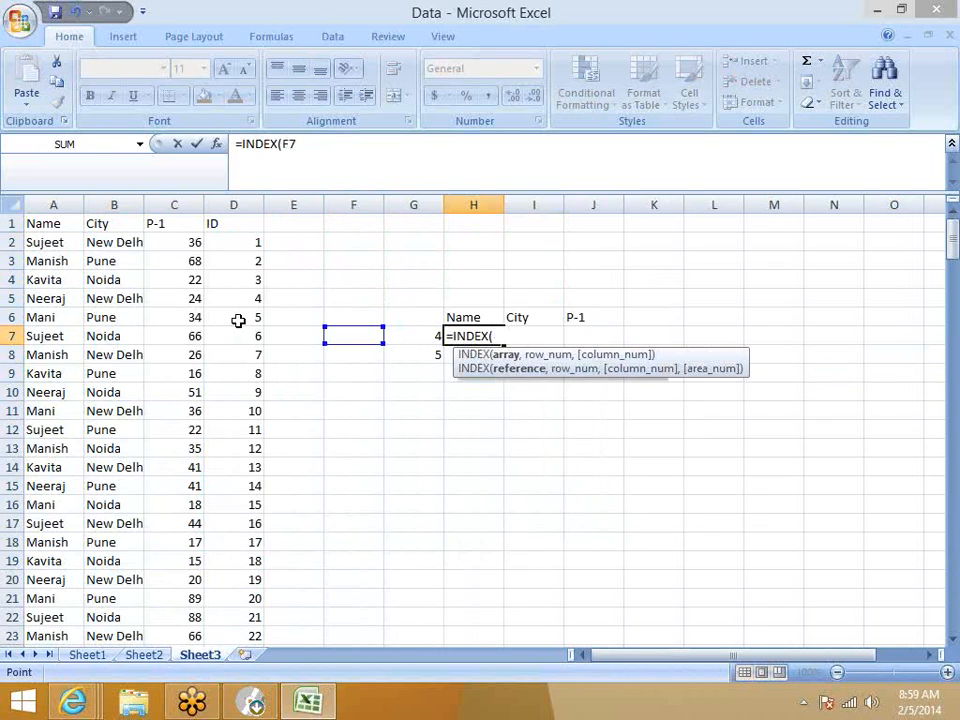
key(Left)
key(Left)
key(Left)
key(Left)
key(Left)
key(ctrl+space)
key(shift+Right)
key(shift+Right)
key(shift+Right)
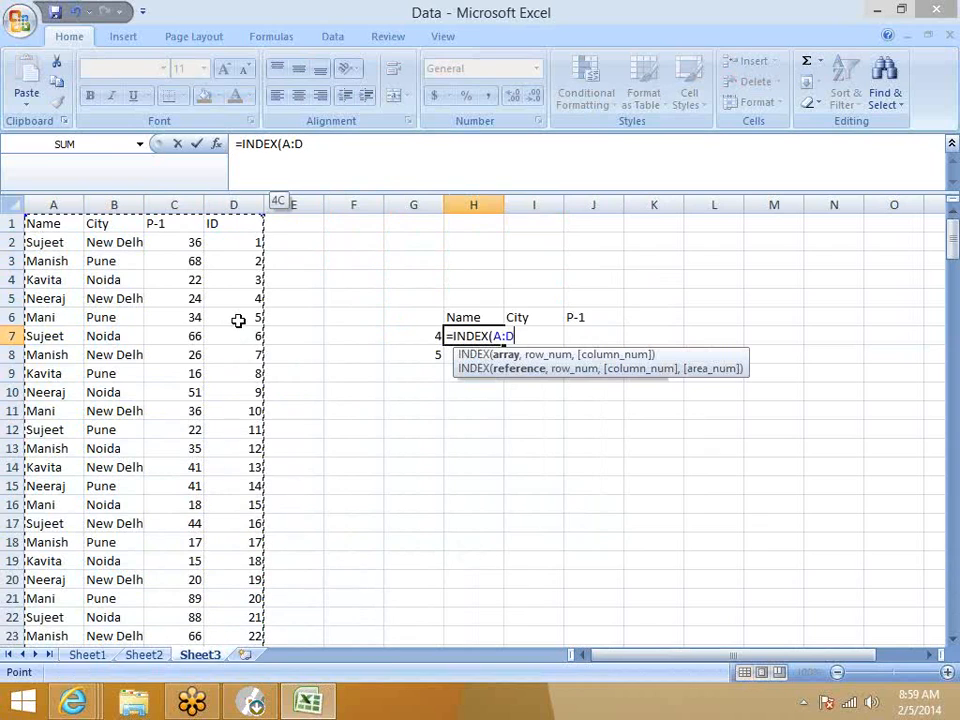
text(,)
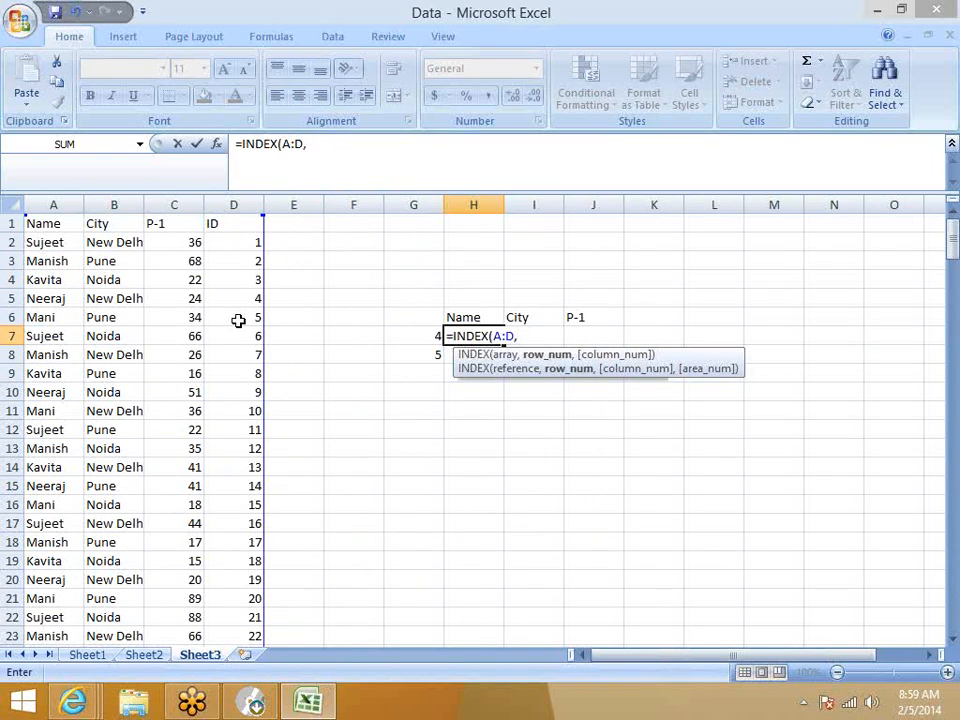
key(Down)
key(Left)
text(,)
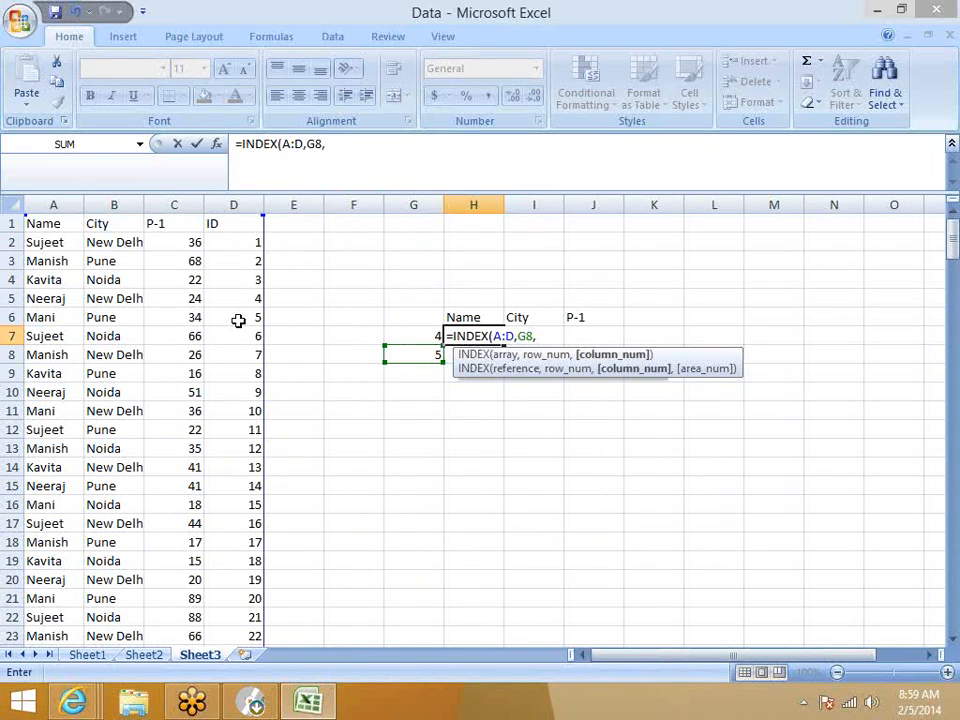
text(1)
key(Tab)
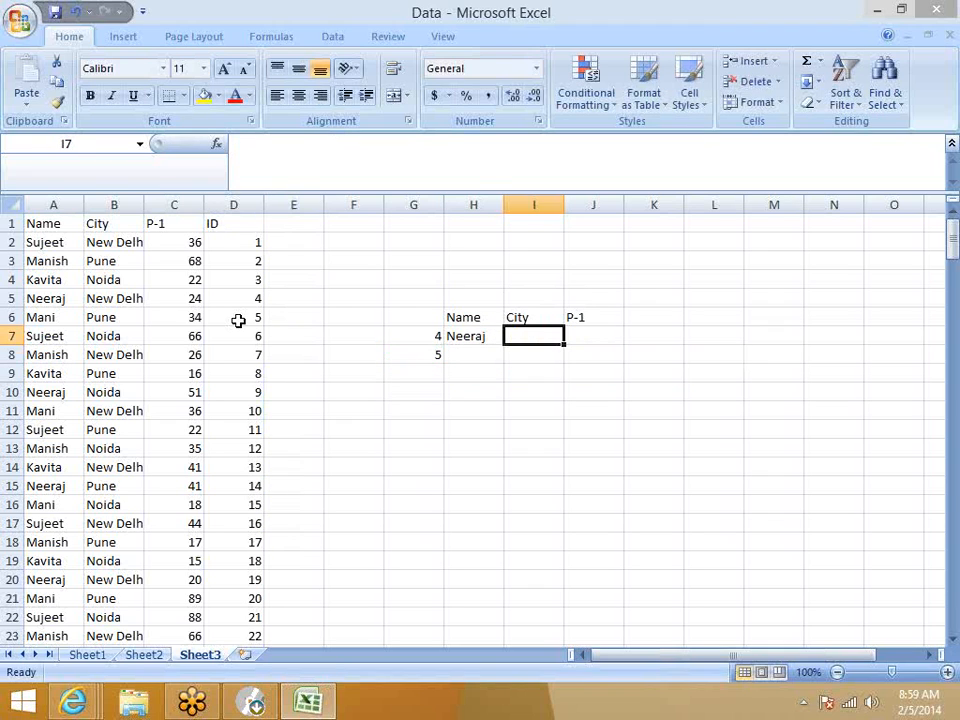
Retrieve the city for the matched row by entering an INDEX formula in I7 with array A:D, row G8 and column 2
text(=in)
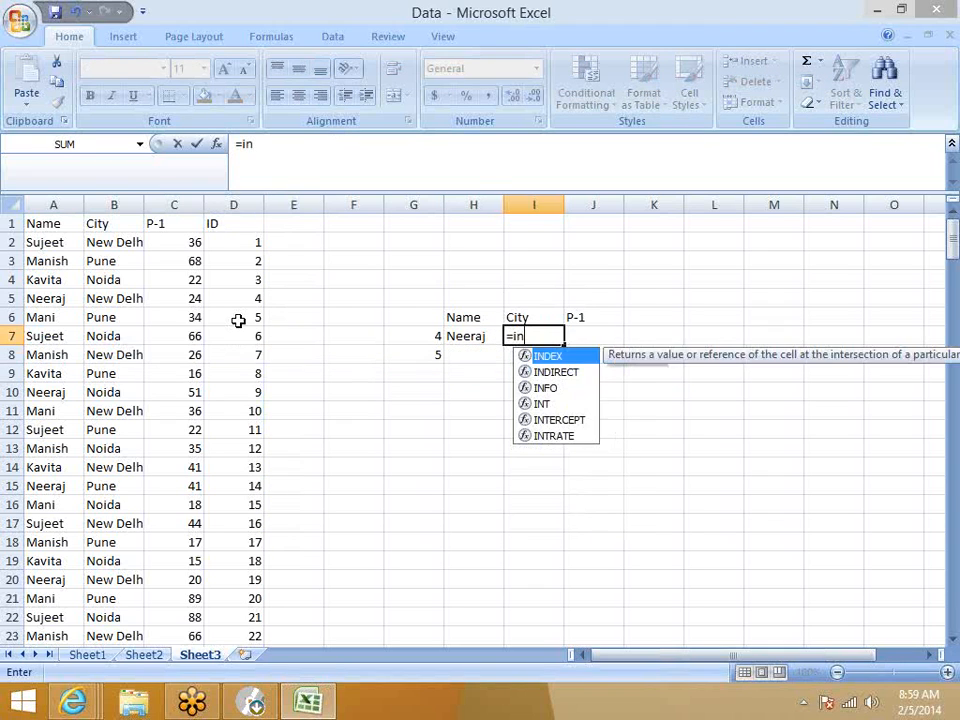
text(d)
key(Tab)
key(Left)
key(Left)
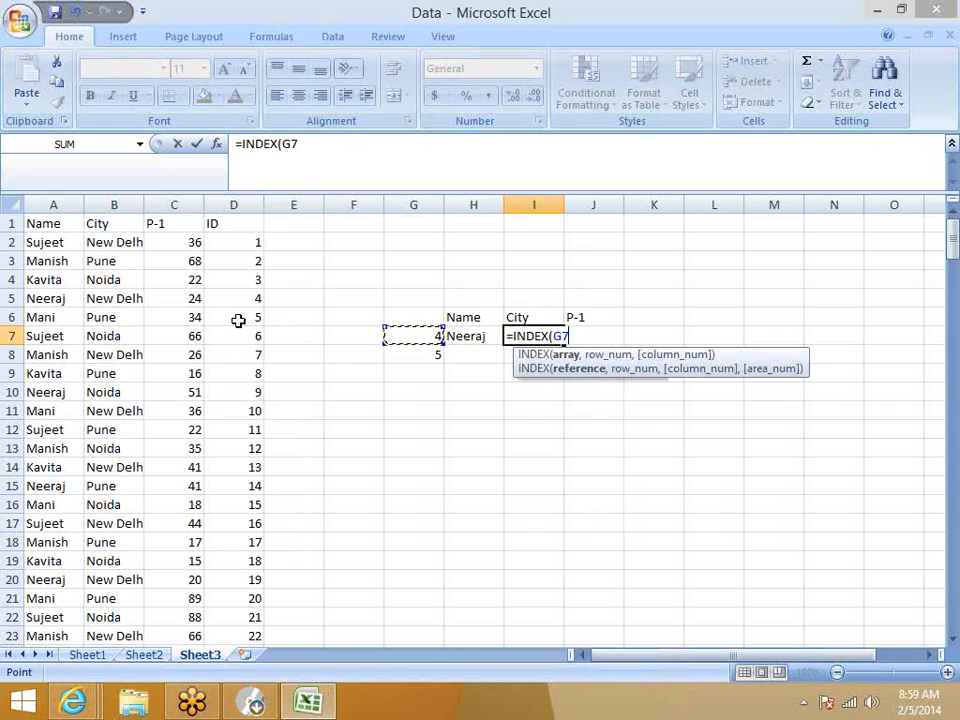
key(Left)
key(Left)
key(Left)
key(Left)
key(Left)
key(Left)
key(ctrl+space)
key(shift+Right)
key(shift+Right)
key(shift+Right)
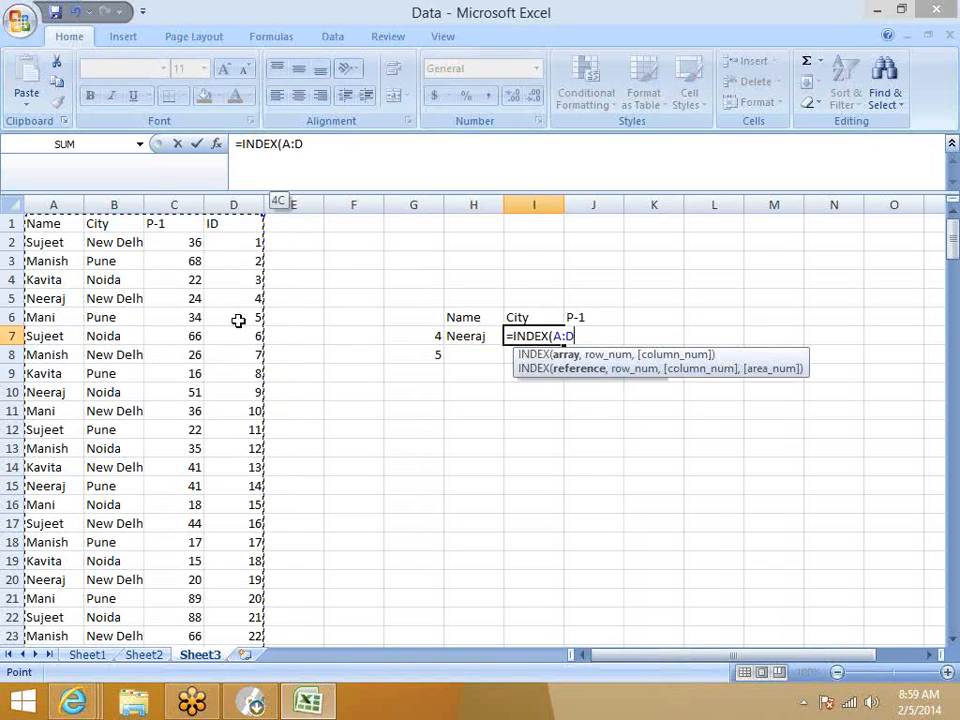
text(,)
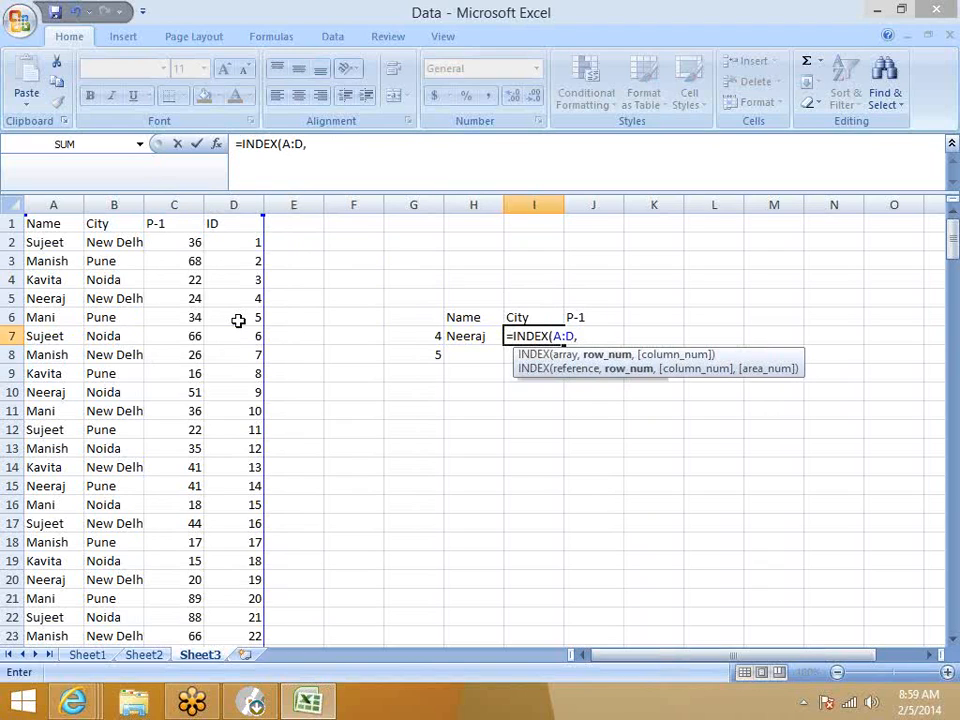
click(414, 352)
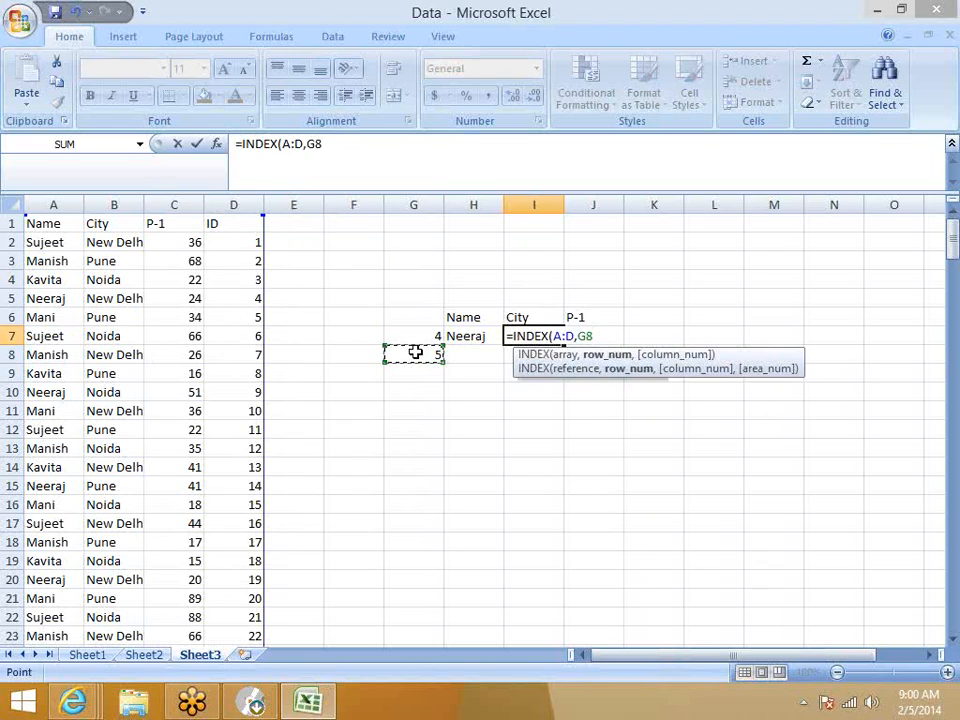
text(12)
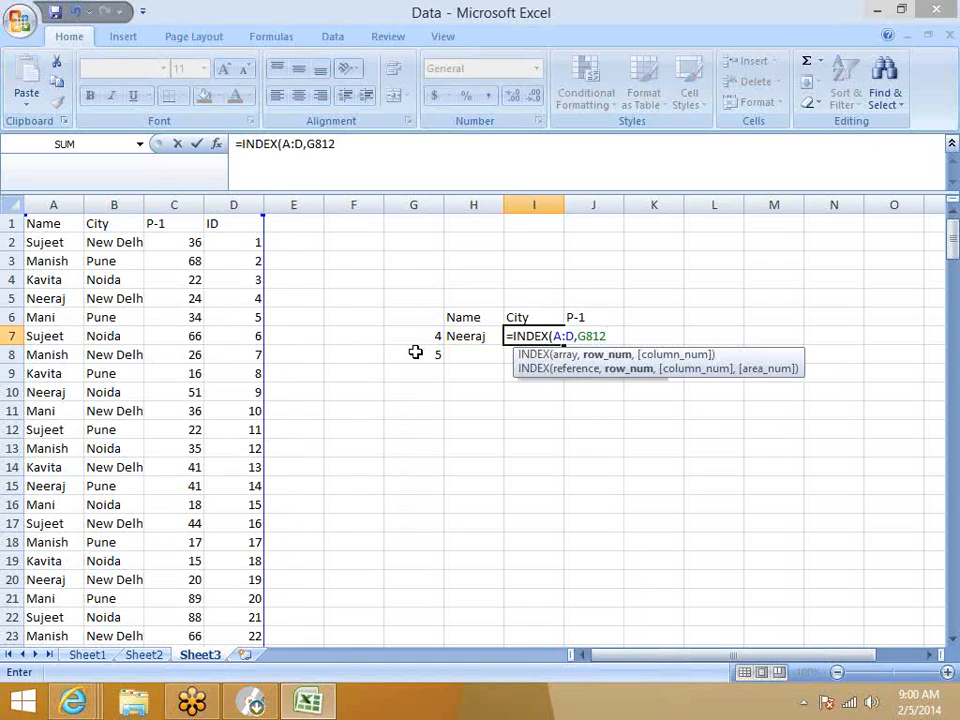
key(BackSpace)
key(BackSpace)
text(,2)
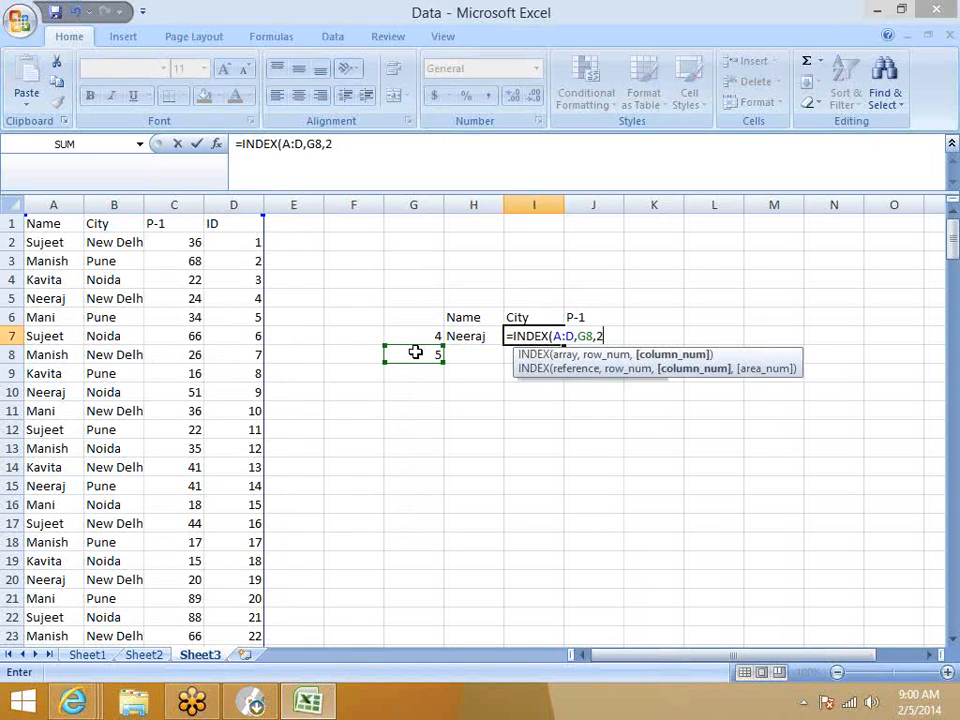
key(Return)
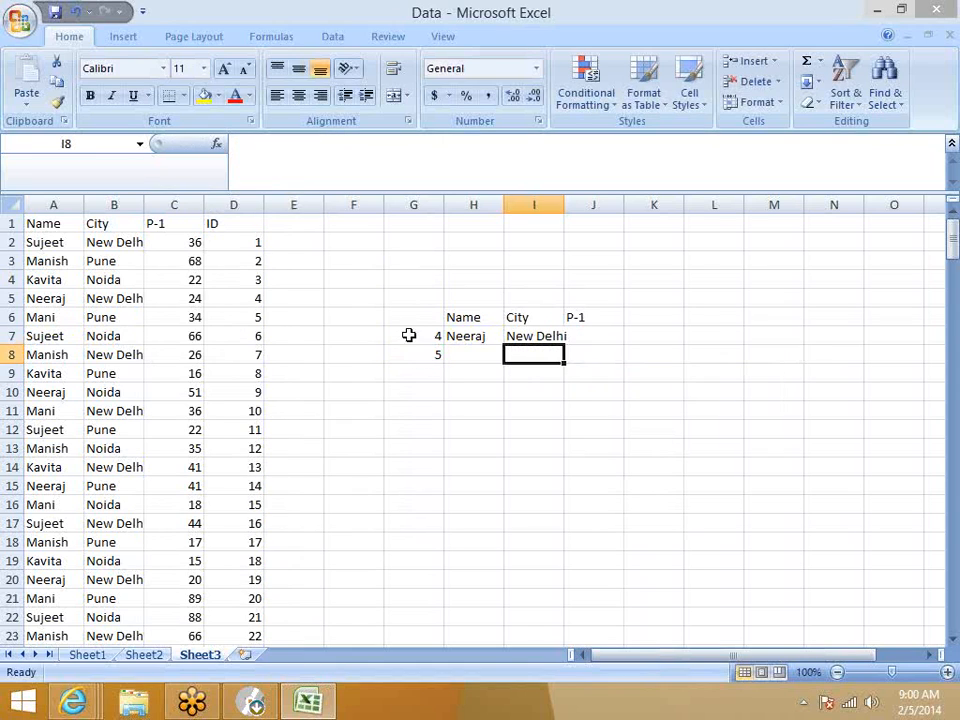
Examine the Name column from A1 down to A5 to trace how the INDEX row number is counted
click(45, 222)
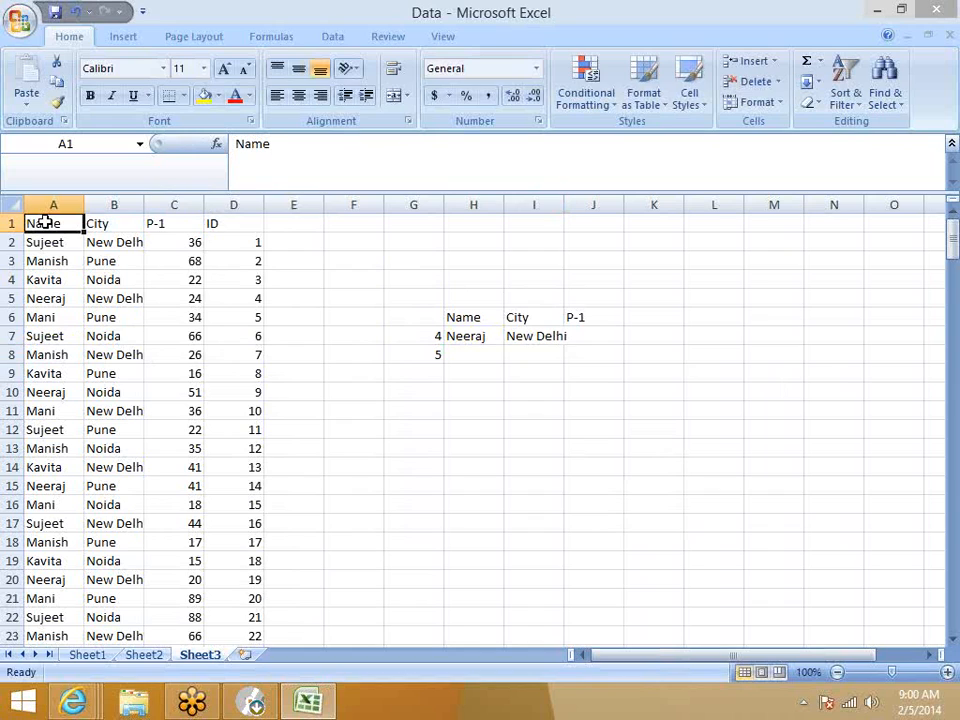
key(Down)
key(Down)
key(Down)
key(Down)
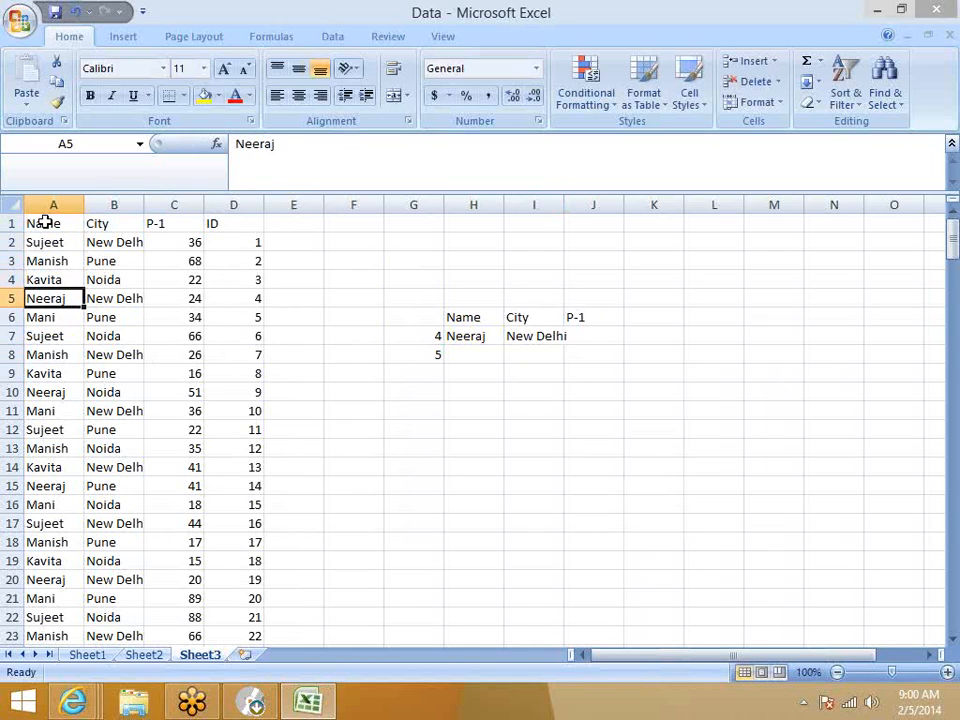
key(Up)
key(Up)
key(Up)
key(Up)
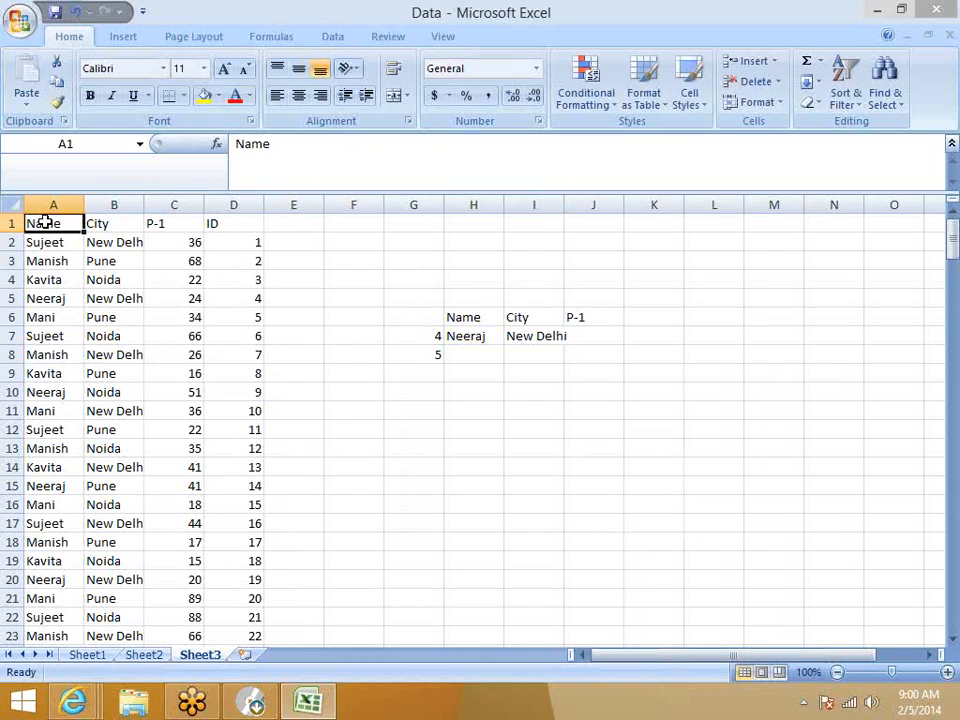
key(Down)
key(Down)
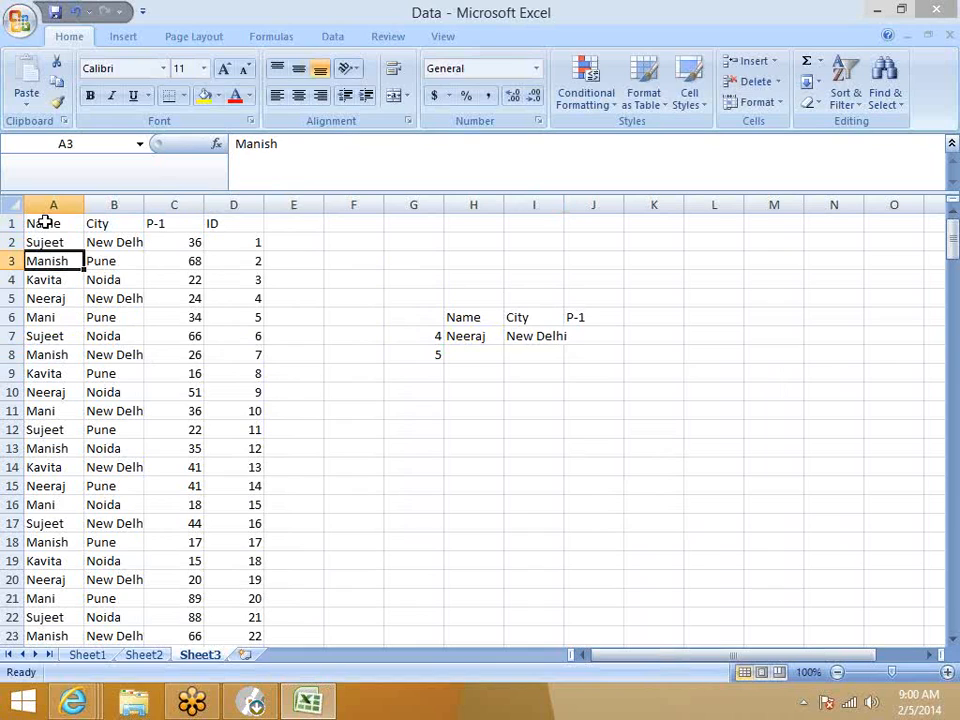
Trace the counted rows down to A5 and across to the City column in B5
key(Down)
key(Down)
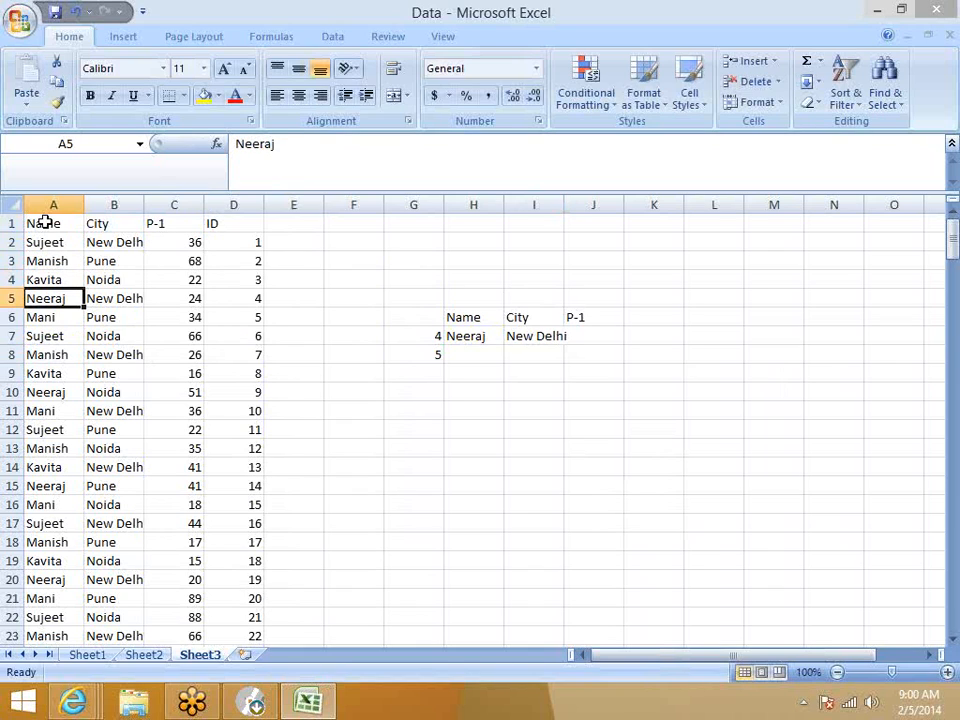
key(Right)
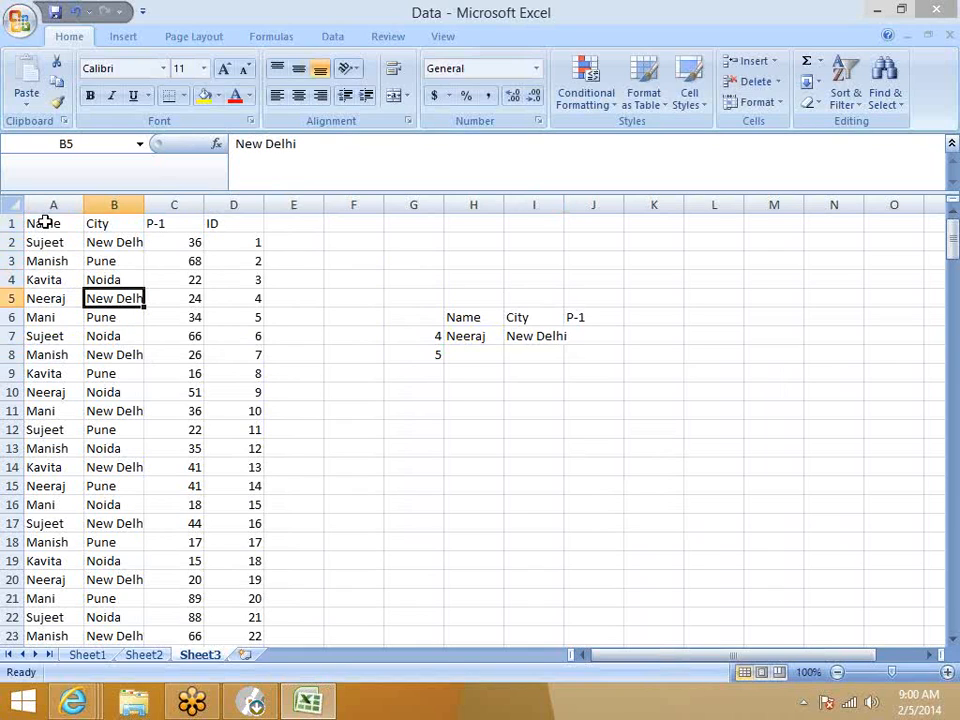
Retrieve the P-1 value for the matched row by entering an INDEX formula in J7 with array A:D, row G8 and column 3
click(591, 339)
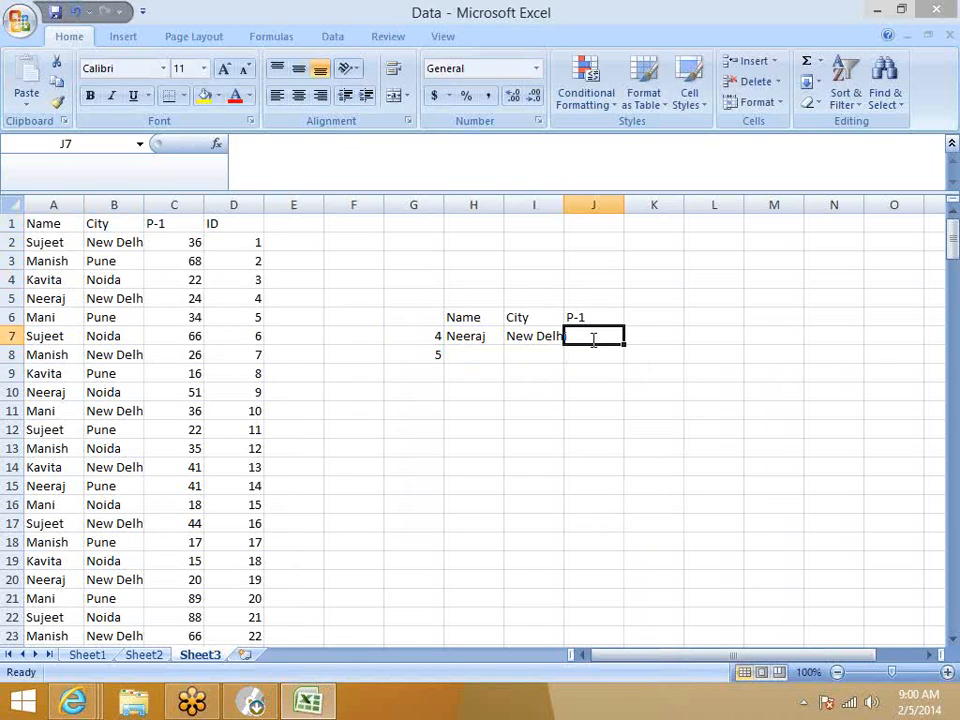
text(=ind)
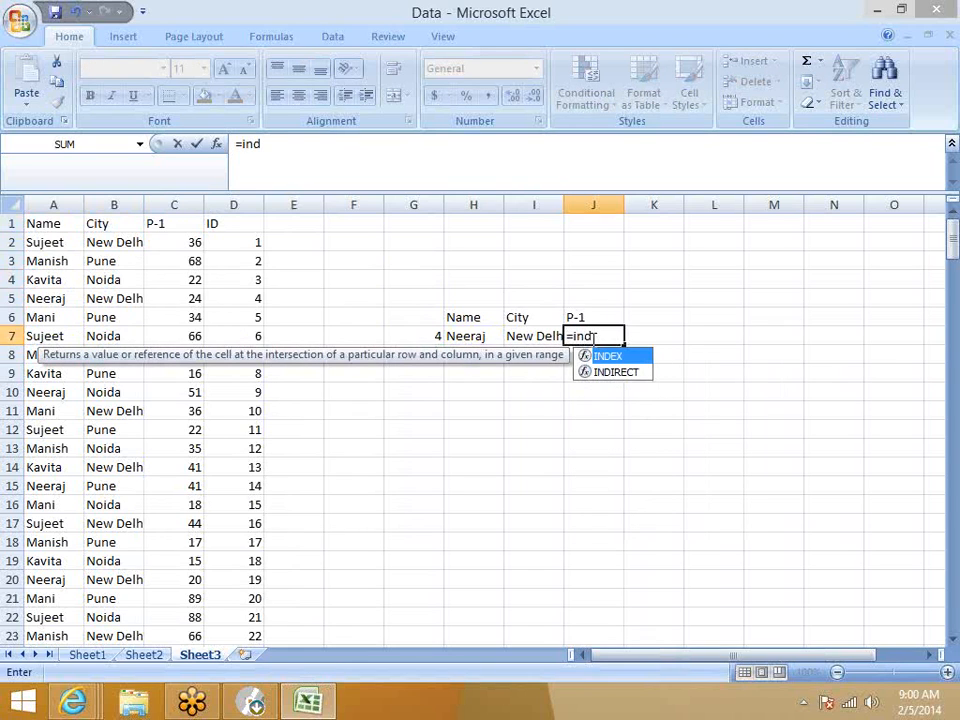
key(Tab)
key(Left)
key(Left)
key(Left)
key(Left)
key(Left)
key(Left)
key(Left)
key(Left)
key(Left)
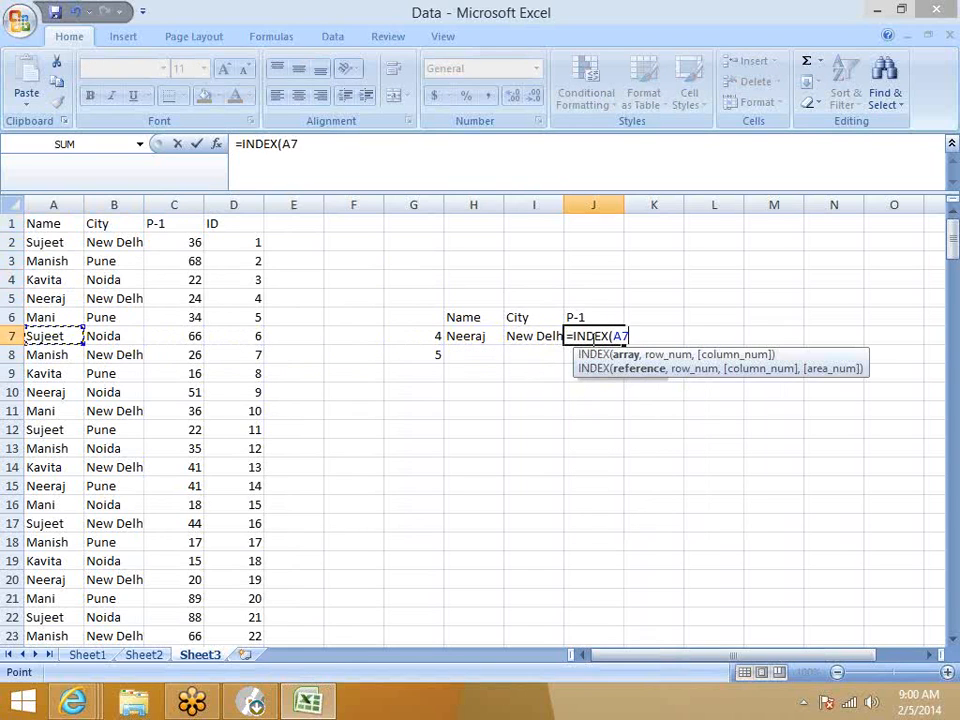
key(ctrl+space)
key(shift+Right)
key(shift+Right)
key(shift+Right)
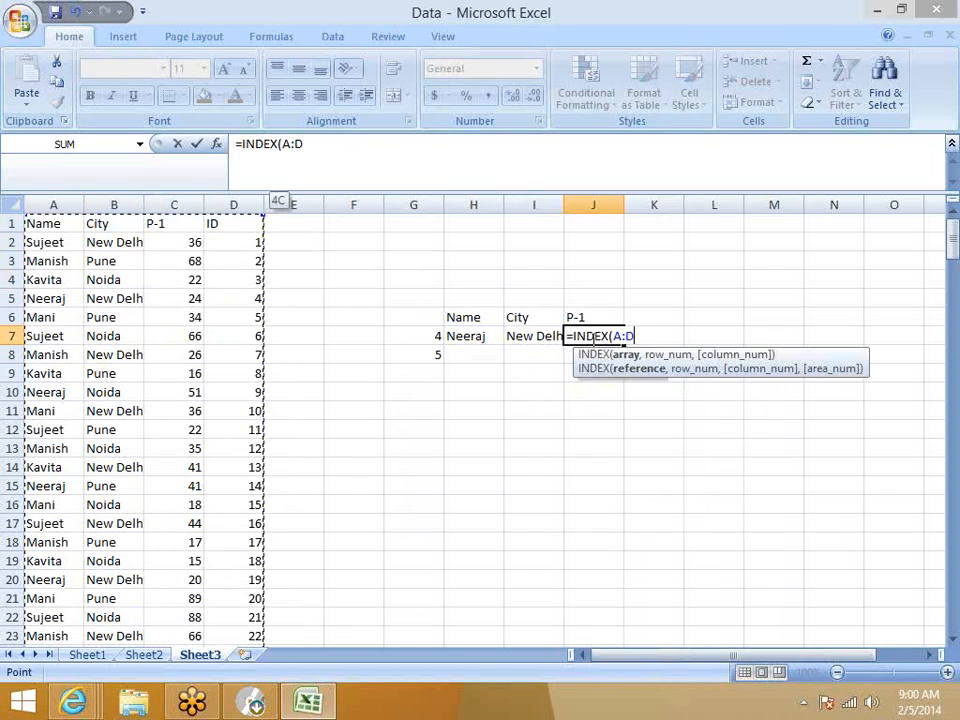
text(,)
key(Down)
key(Left)
key(Left)
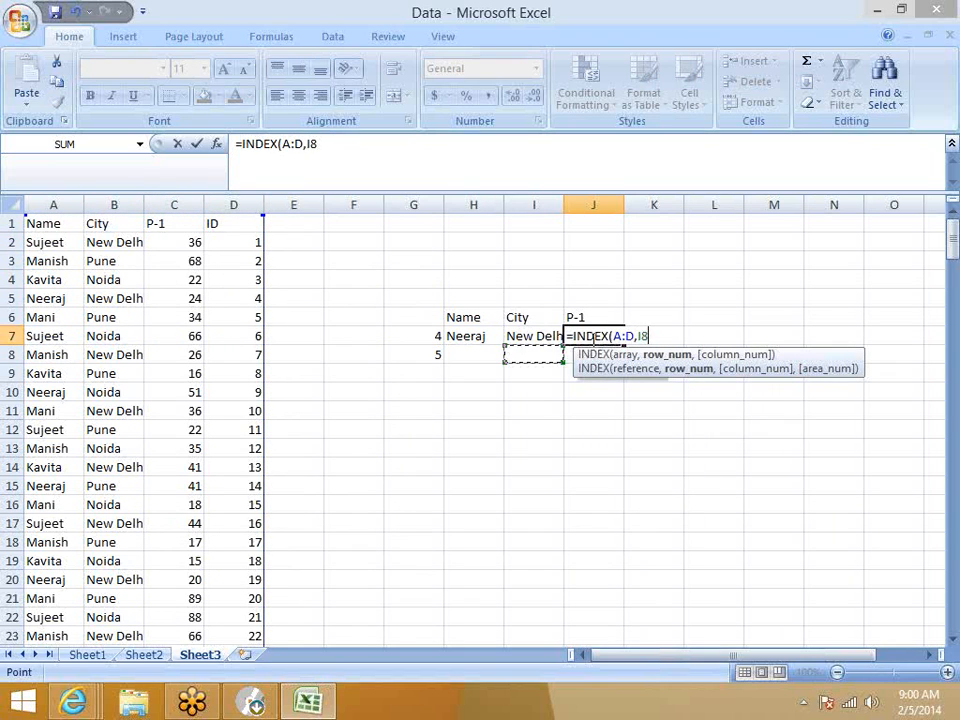
key(Left)
text(,)
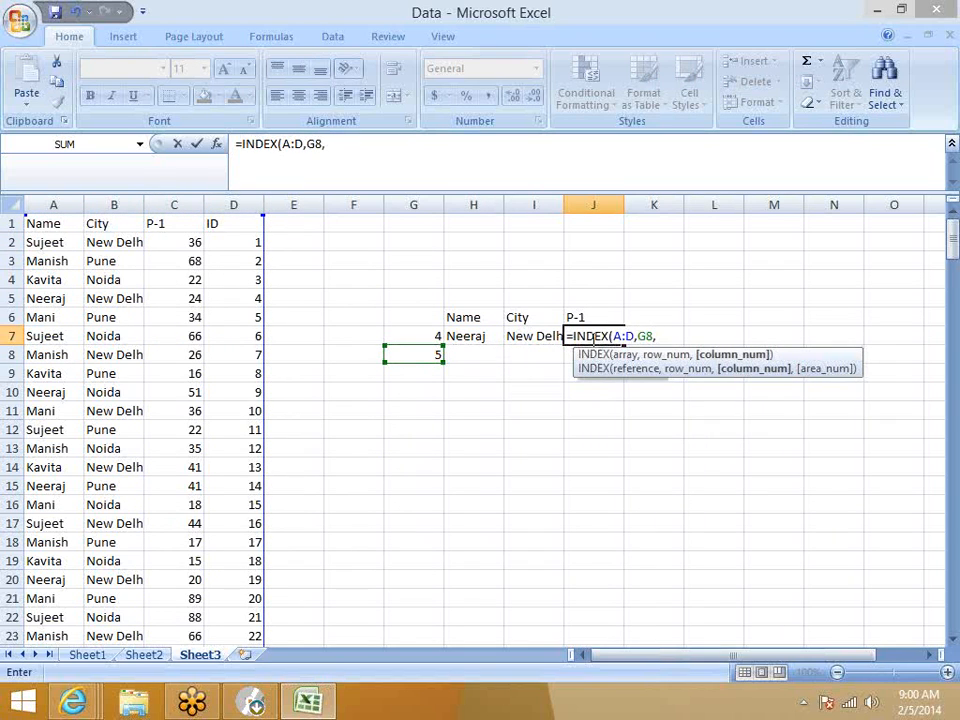
text(3)
key(Return)
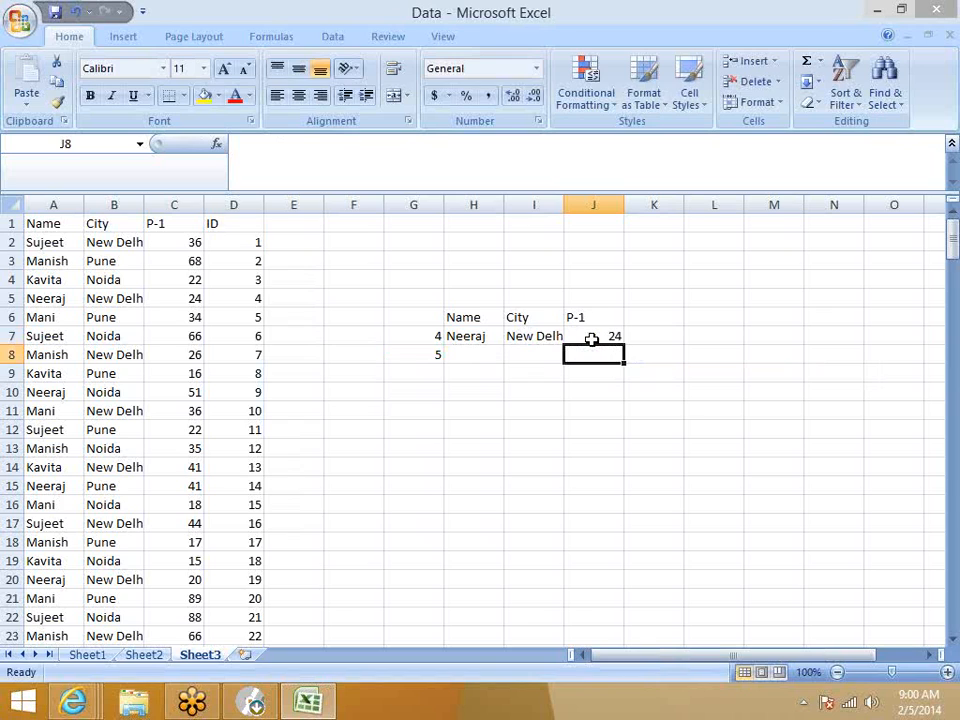
Retrieve the name with an offset from A1 by entering =OFFSET(A1,G8-1,0) in H9
key(Left)
key(Left)
key(Left)
key(Down)
key(Right)
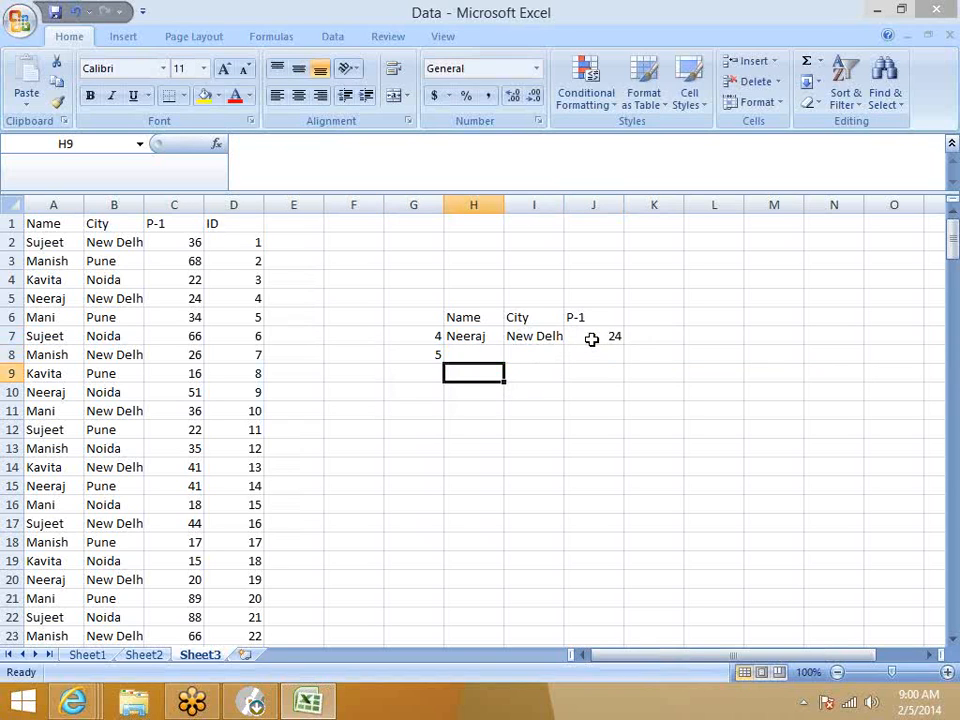
text(=of)
key(Tab)
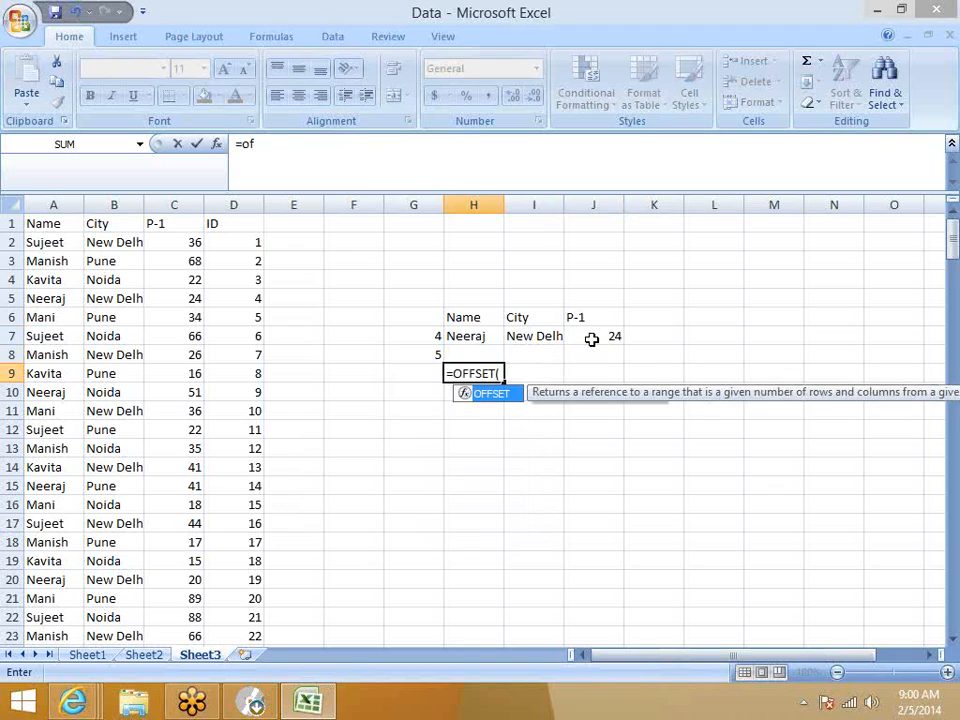
key(Left)
key(Left)
key(Left)
key(Left)
key(Left)
key(Left)
key(Left)
key(Up)
key(Up)
key(Up)
key(Up)
key(Up)
key(Up)
key(Up)
key(Up)
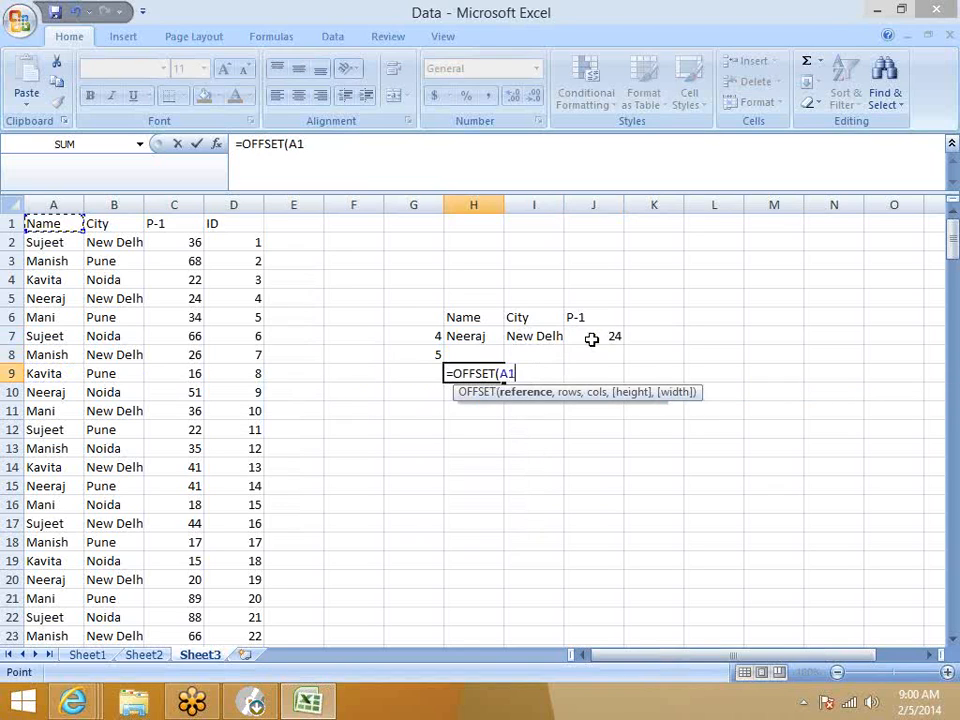
text(,)
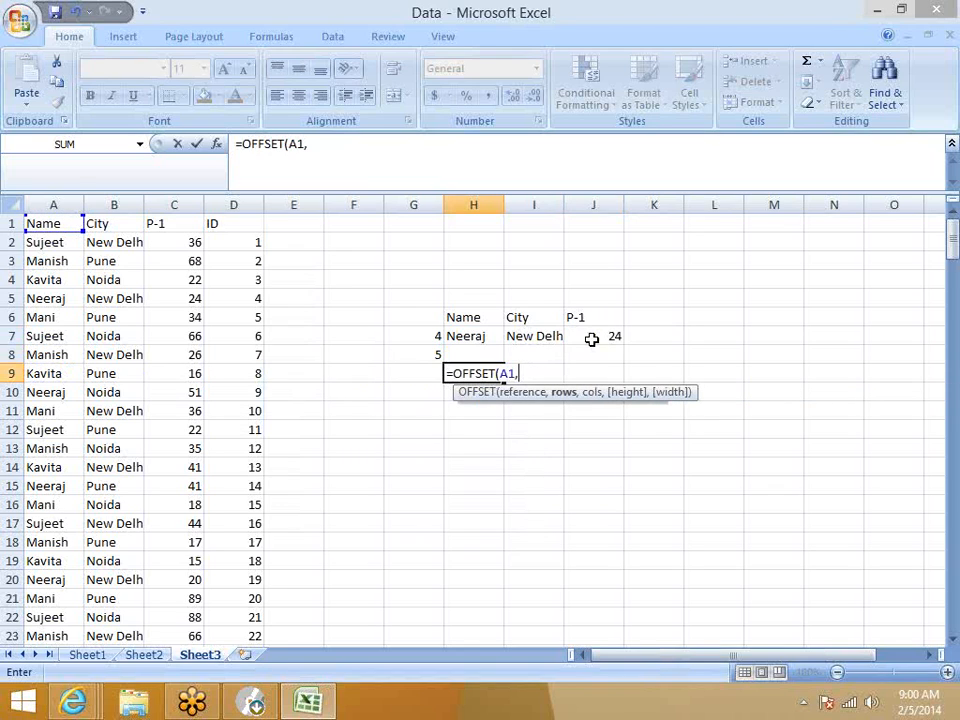
key(Up)
key(Up)
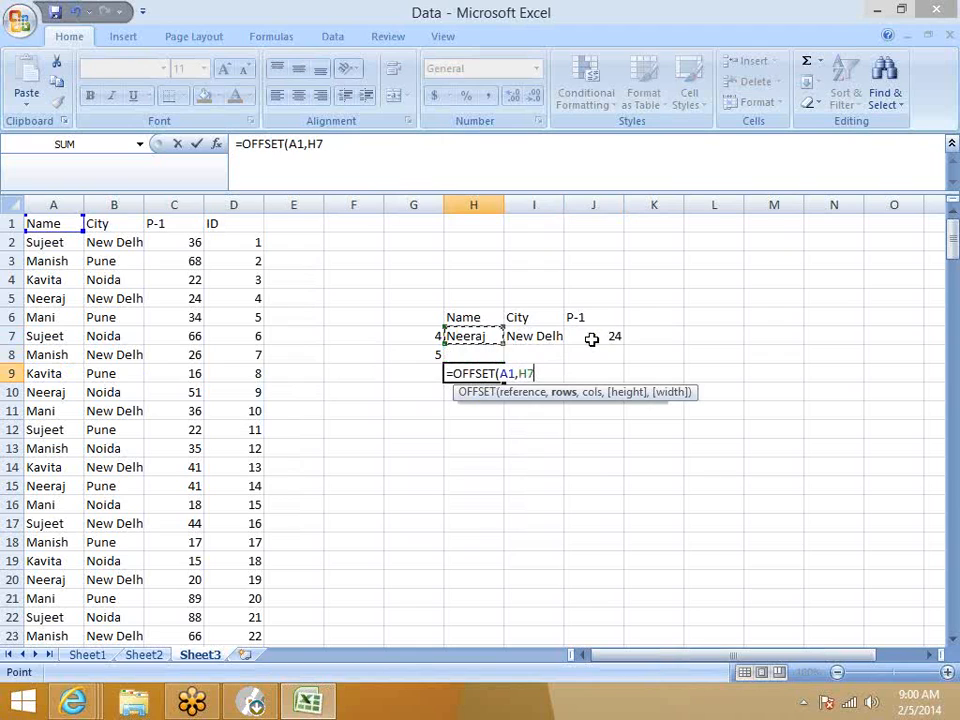
key(Left)
key(Down)
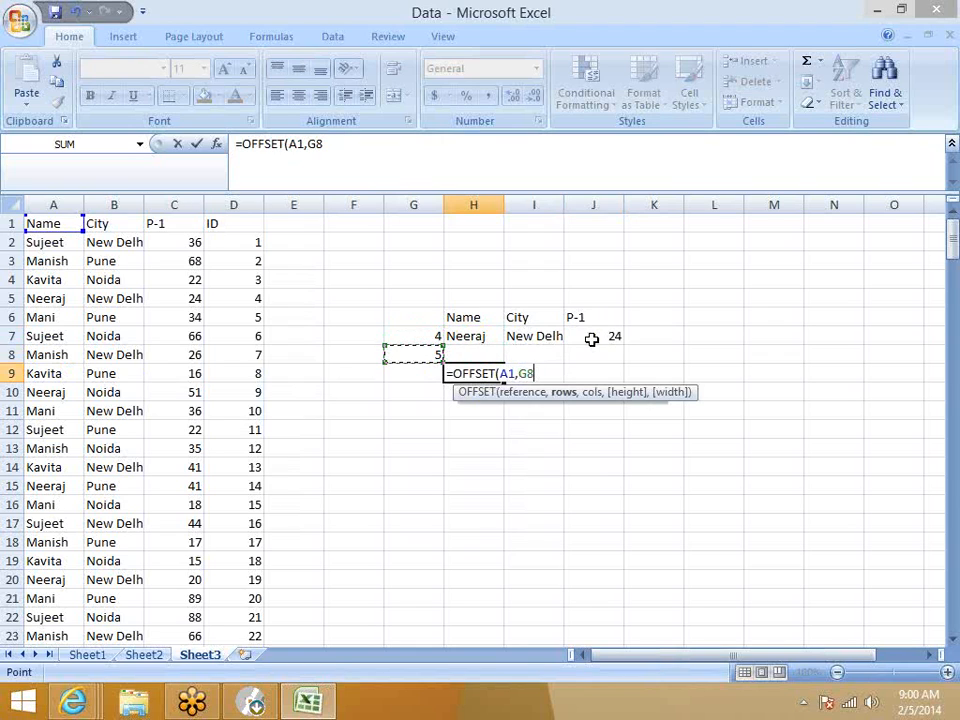
text(-1,)
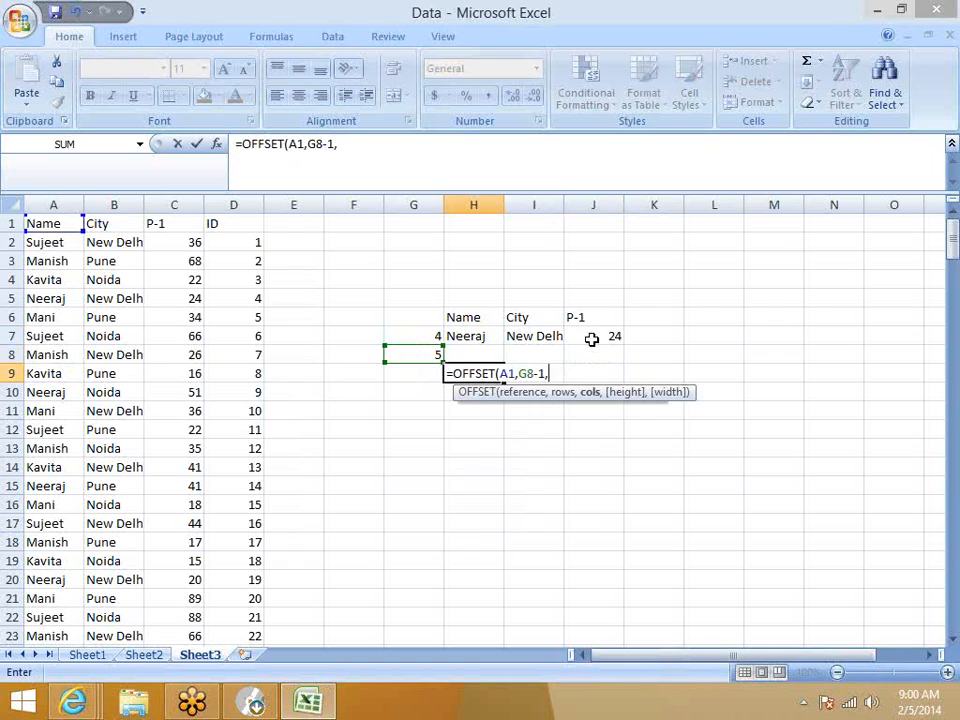
text(0)
key(ctrl+Return)
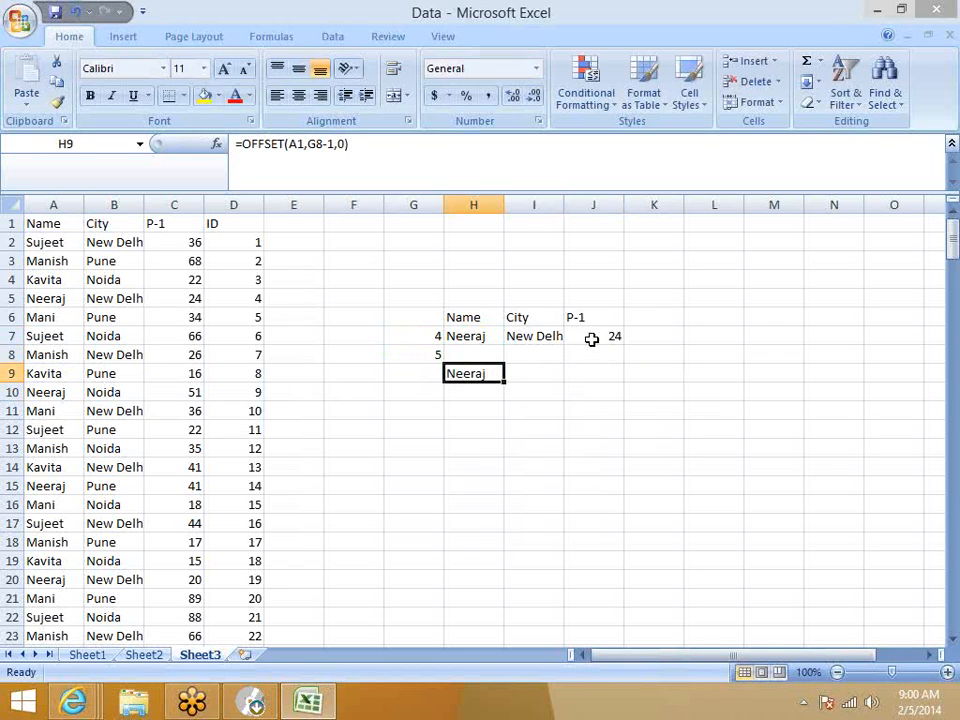
Retrieve the city with an offset from A1 by entering =OFFSET(A1,G8-1,1) in I9
key(Right)
text(=of)
key(Tab)
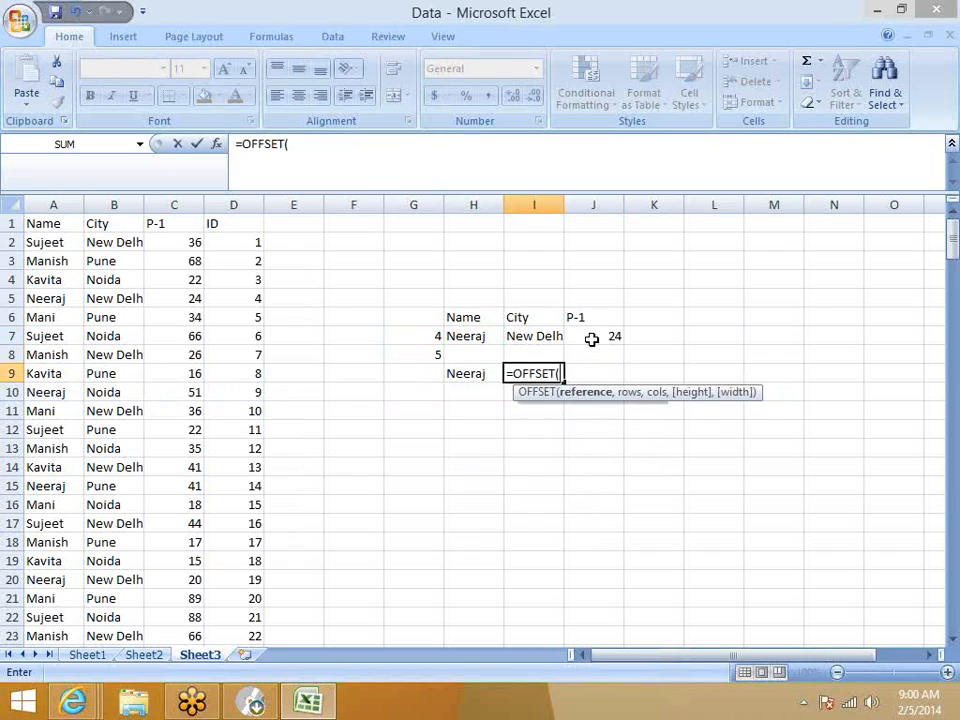
key(Left)
key(Home)
key(ctrl+Up)
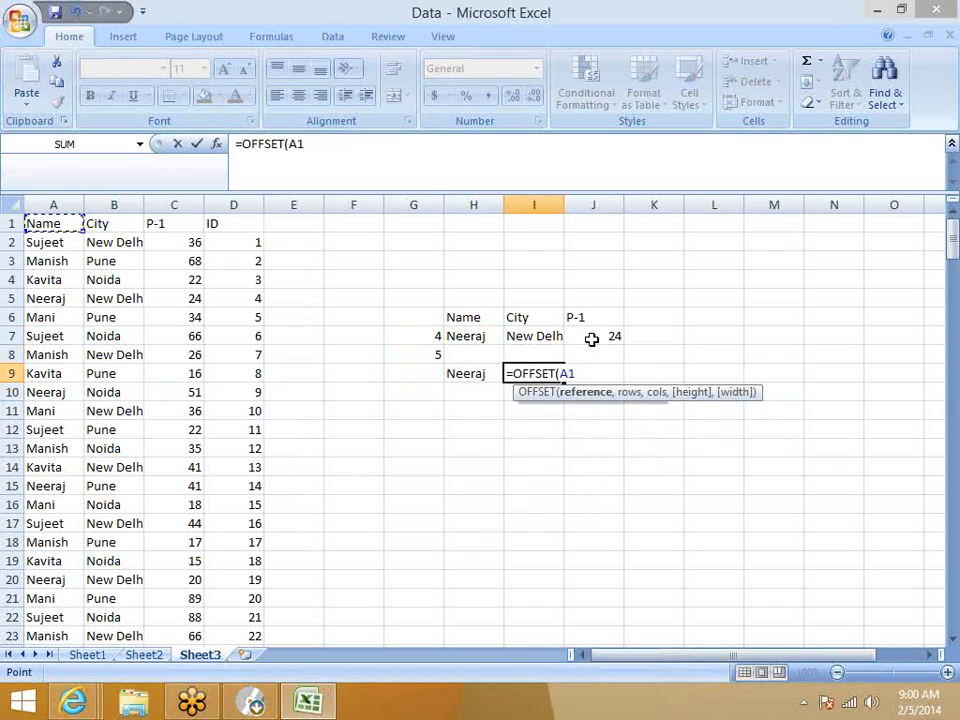
text(,)
key(Up)
key(Left)
key(Left)
text(-)
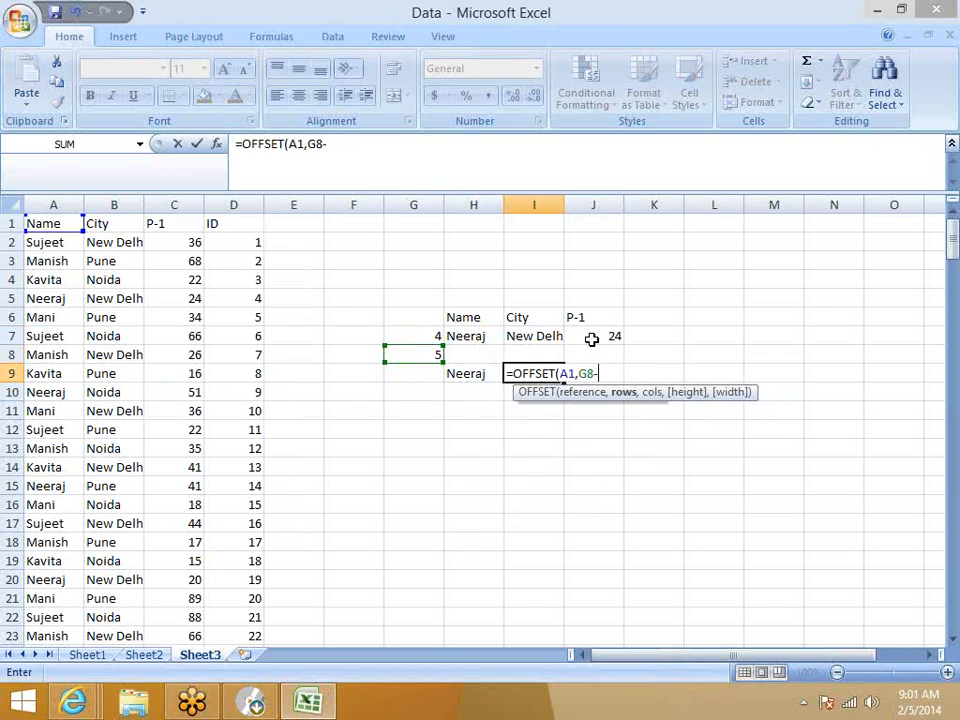
text(1)
text(,1))
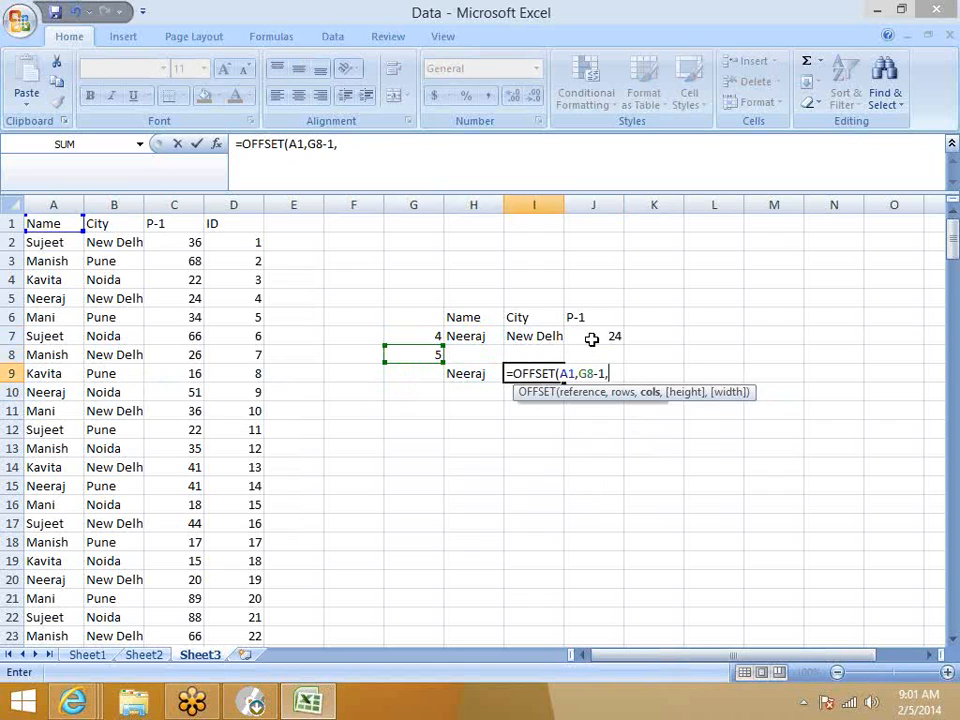
key(Return)
Retrieve the P-1 value with an offset from A1 by entering =OFFSET(A1,G8-1,2) in J9
key(Right)
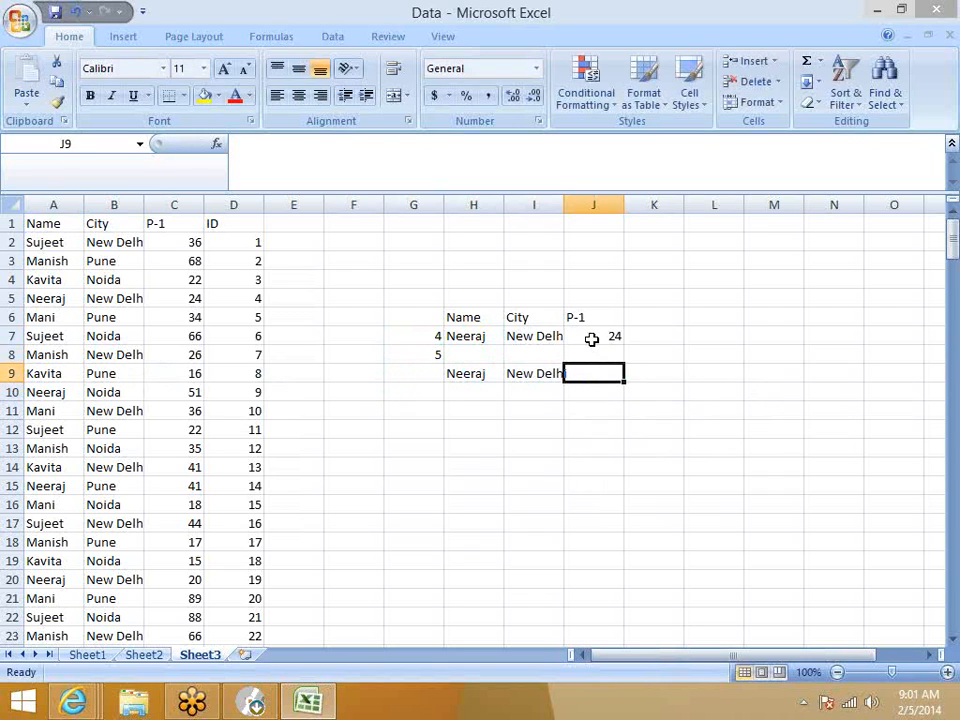
text(=of)
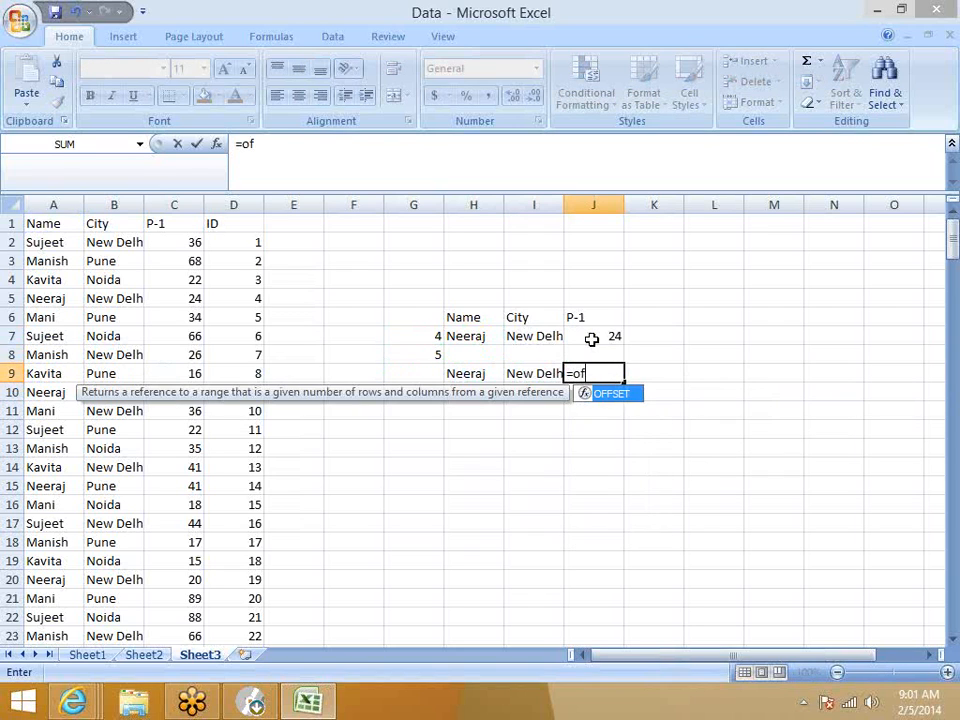
key(Tab)
key(Left)
key(Left)
key(Left)
key(Left)
key(Left)
key(Left)
key(Left)
key(Left)
key(Left)
key(Up)
key(Up)
key(Up)
key(Up)
key(Up)
key(Up)
key(Up)
key(Up)
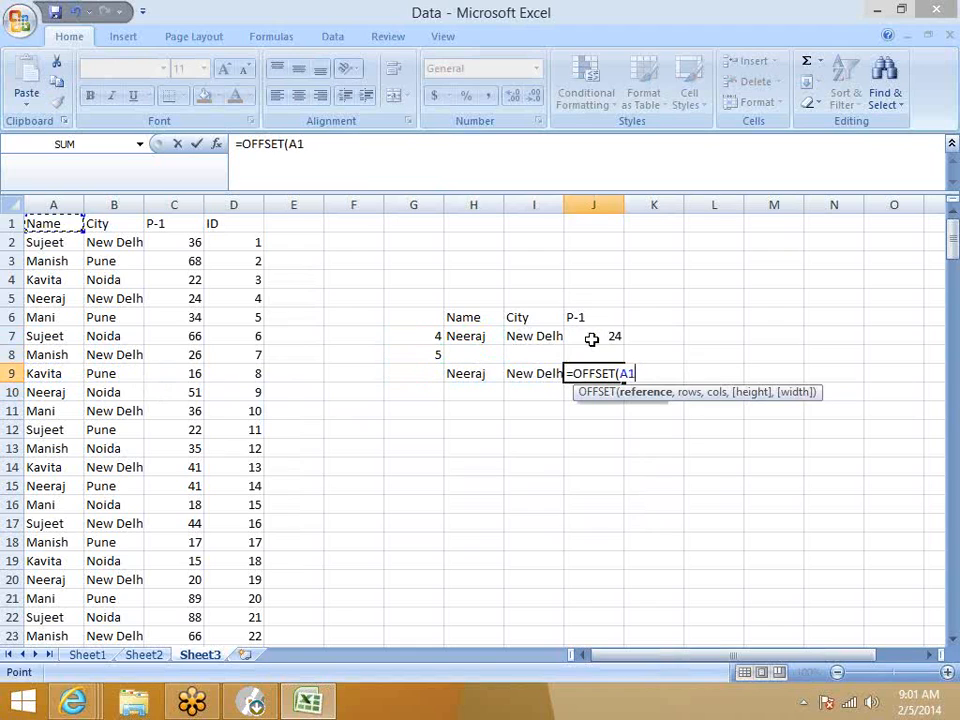
text(,)
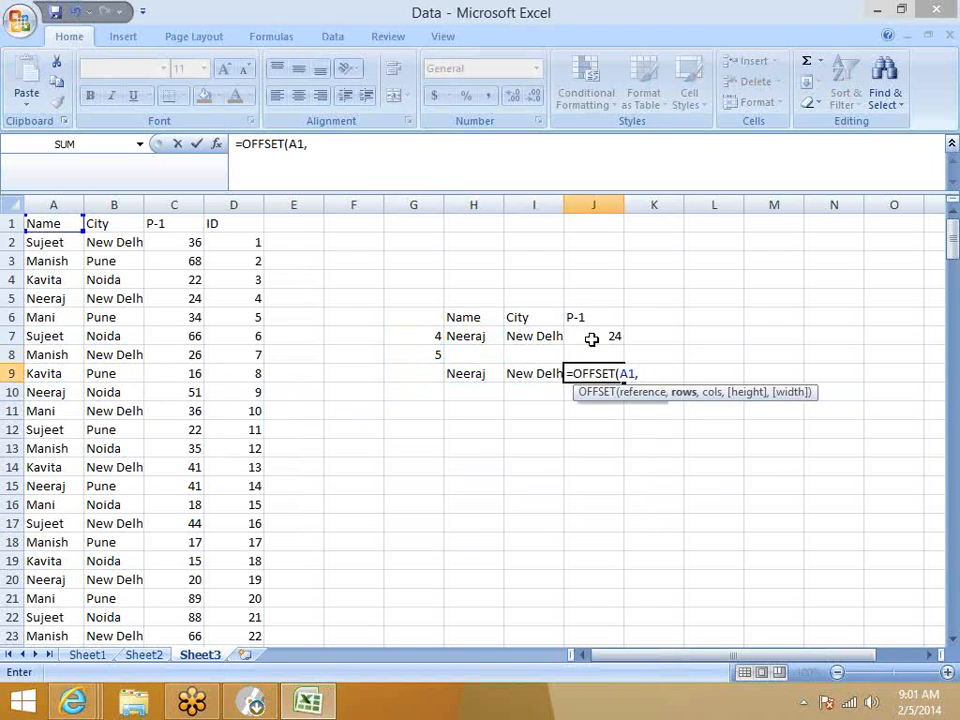
key(Left)
key(Left)
key(Left)
key(Up)
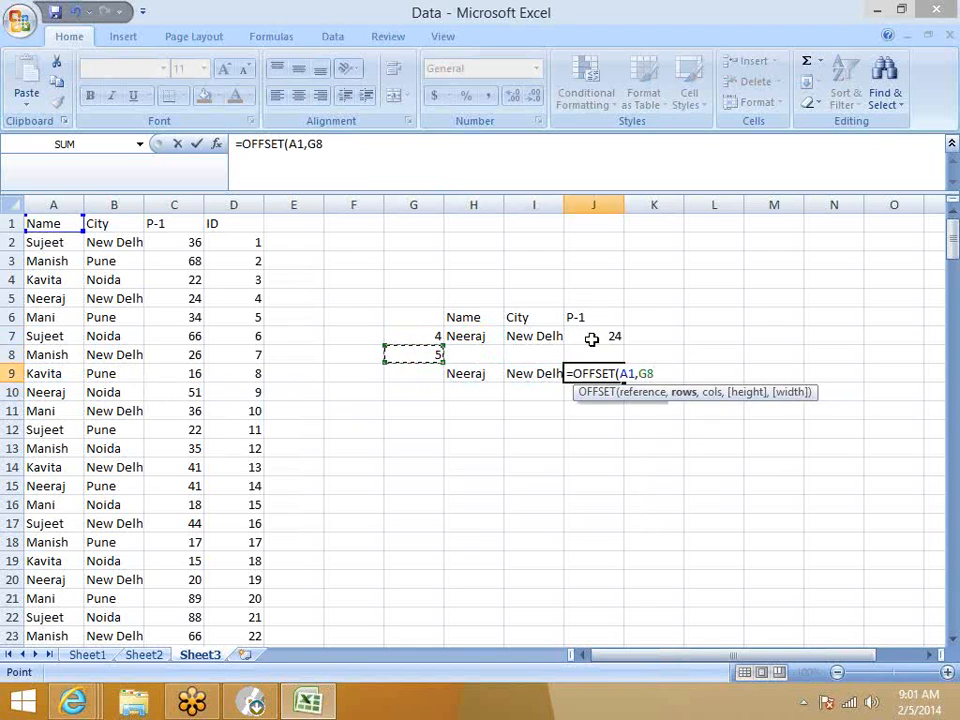
text(-1,)
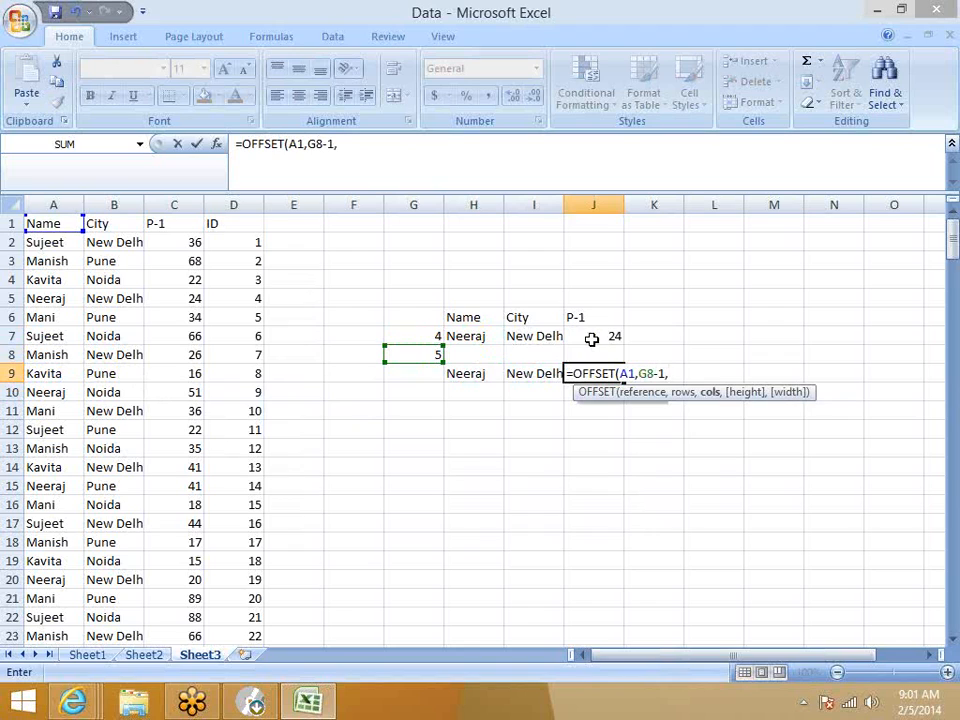
text(2)
key(ctrl+Return)
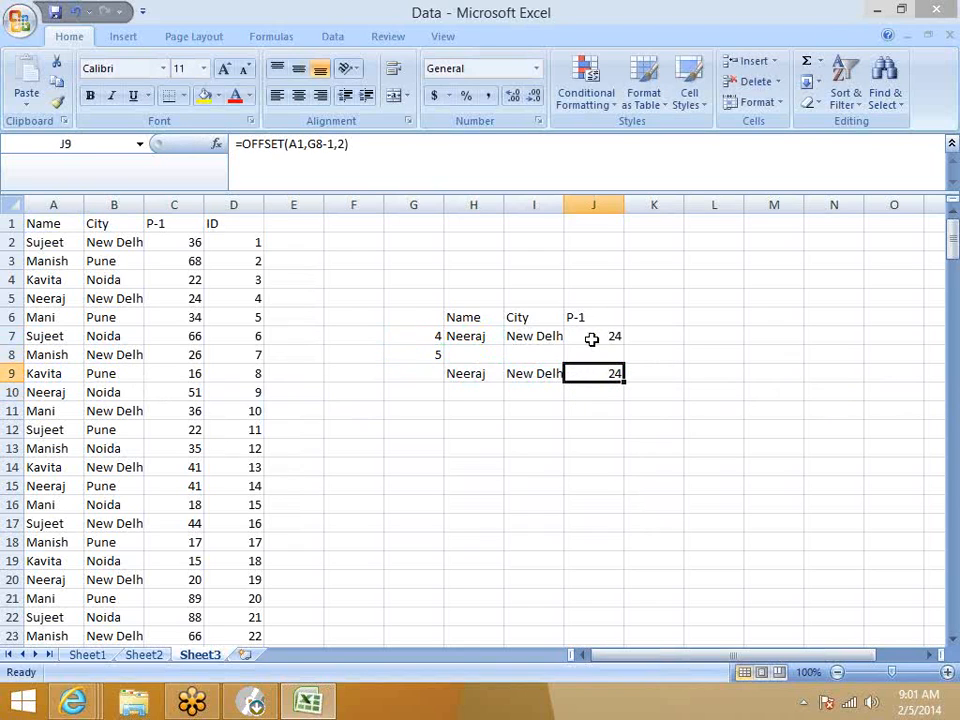
Trace the offset from A1 down to A5 and across to C5, and review the OFFSET formulas in row 9
key(Left)
key(Left)
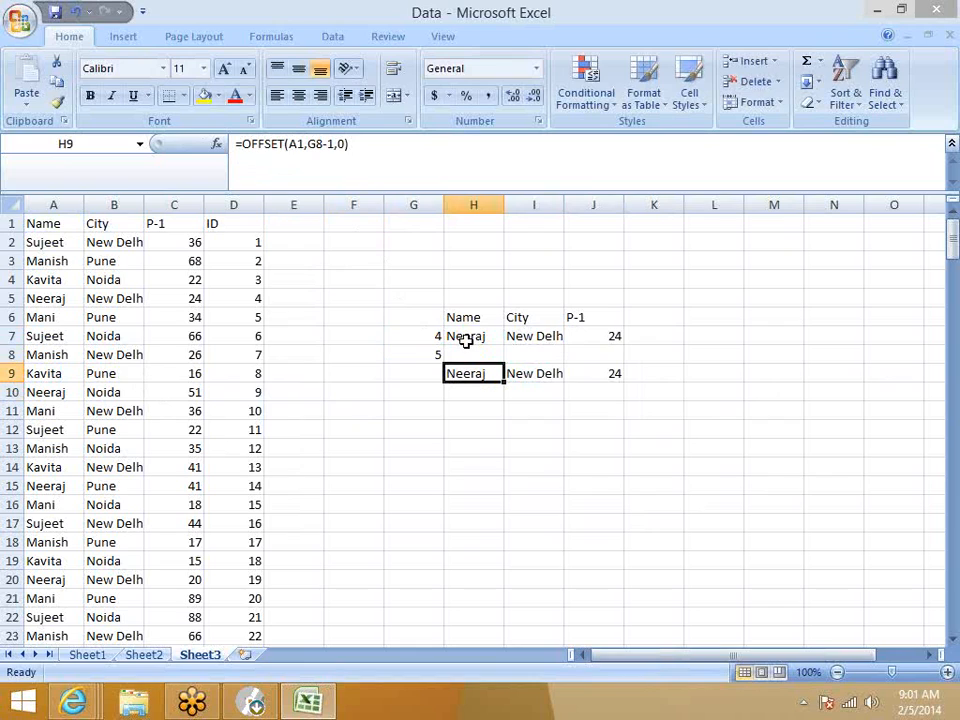
click(64, 229)
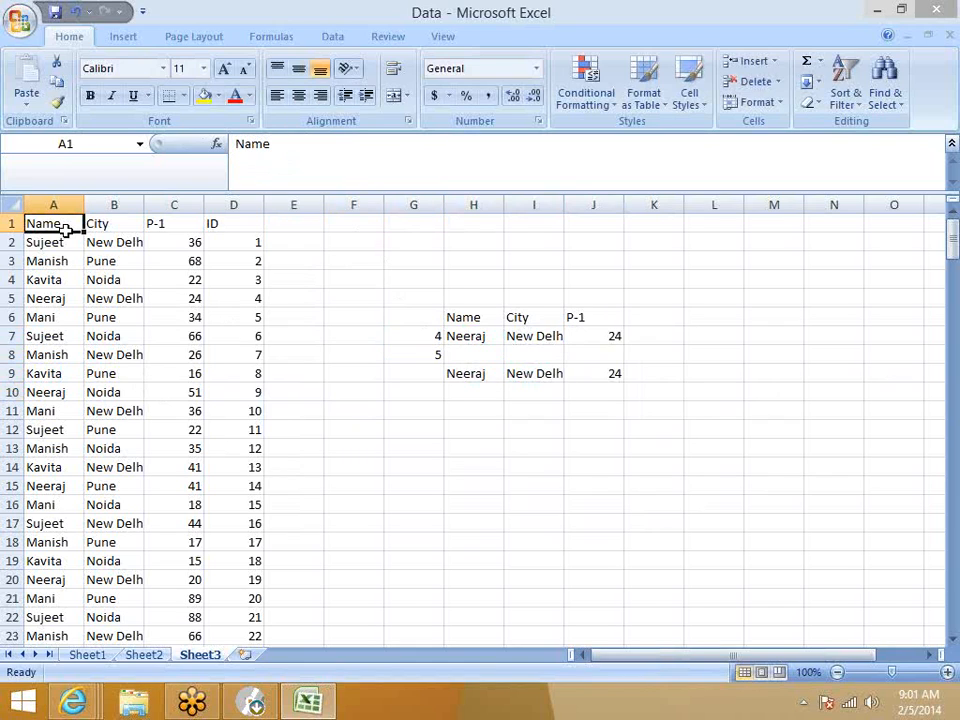
key(Down)
key(Down)
key(Down)
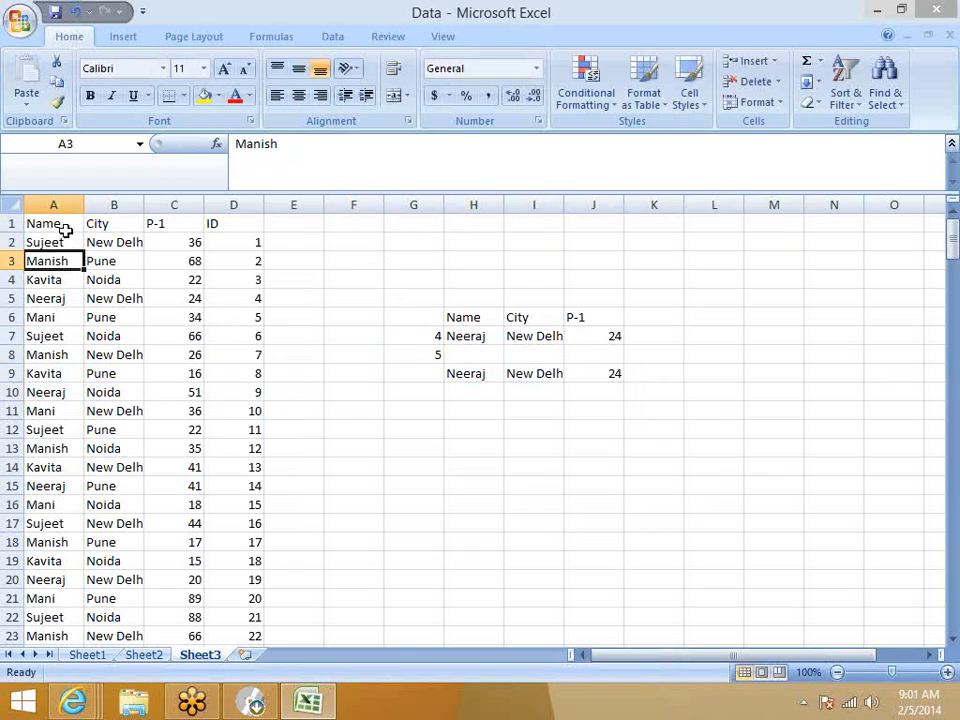
key(Down)
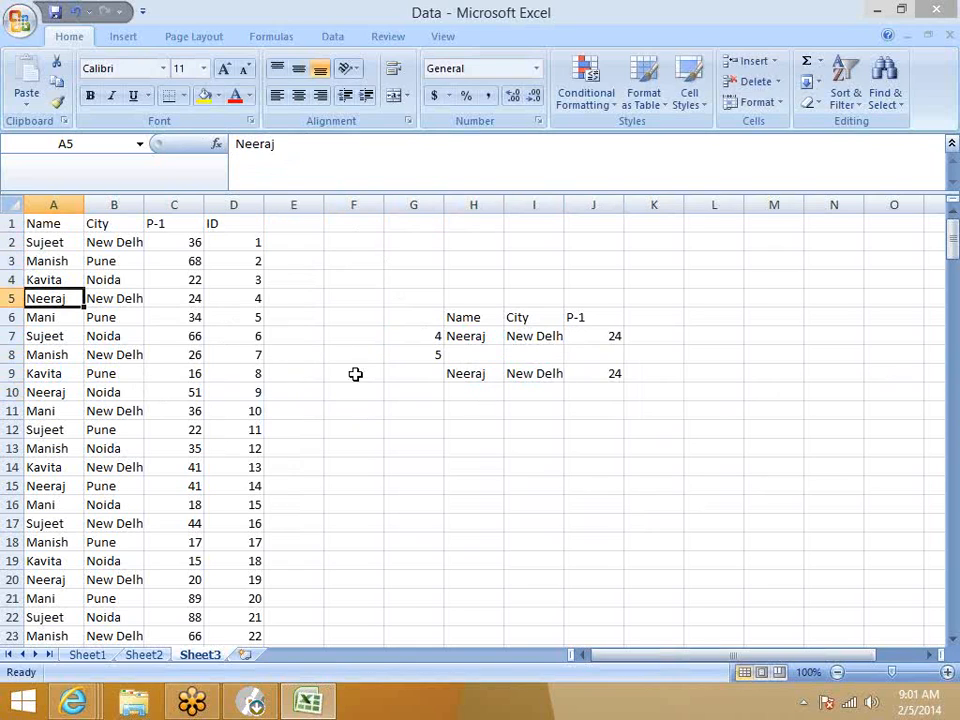
key(Right)
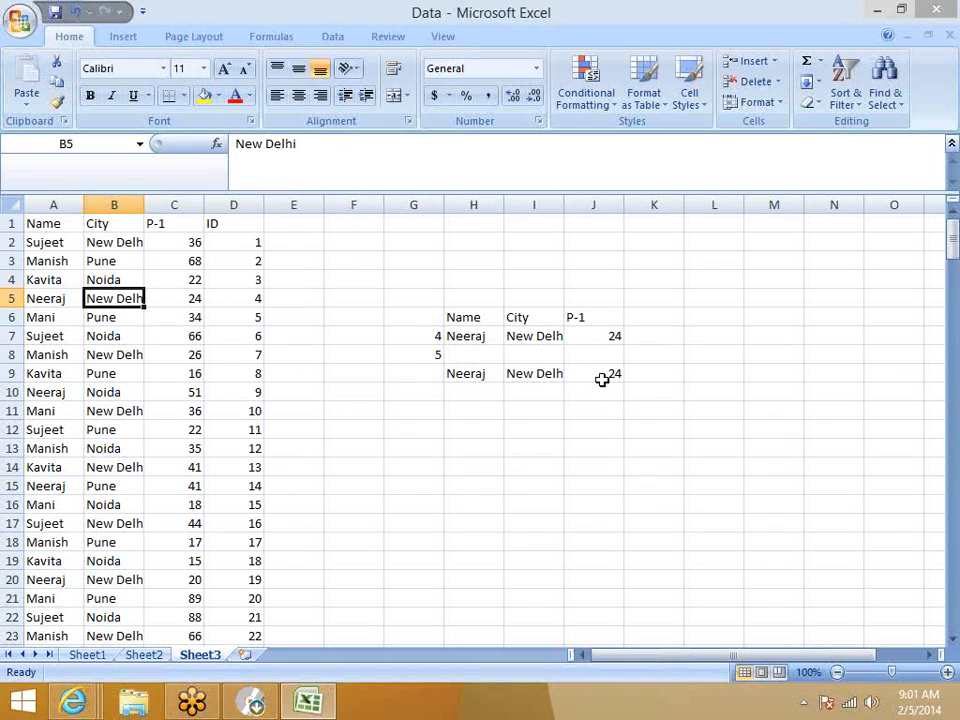
key(Right)
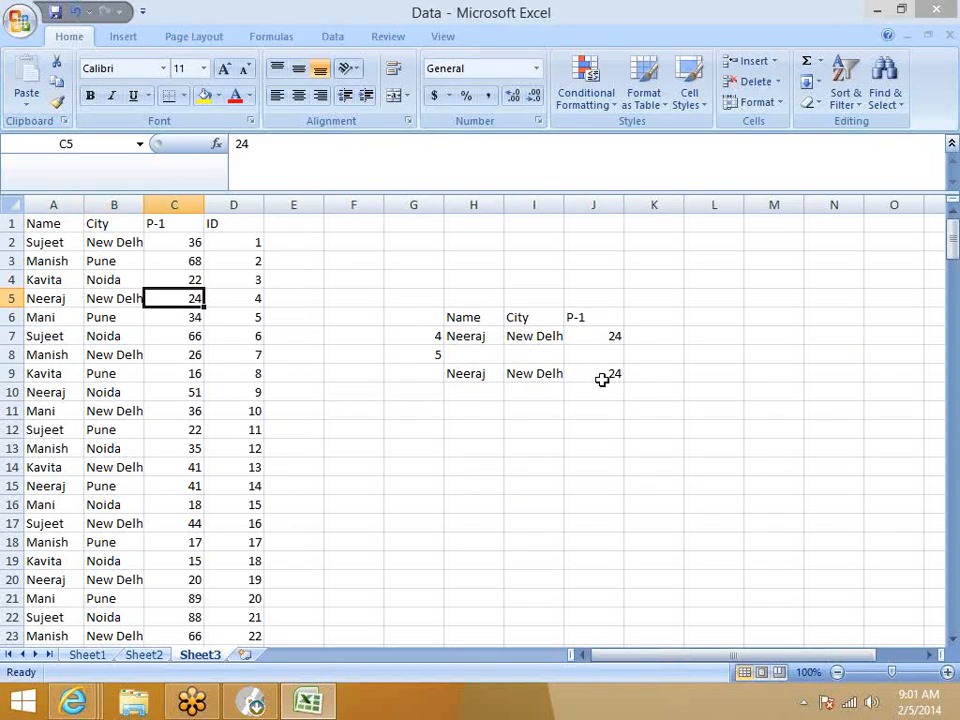
click(600, 379)
click(540, 377)
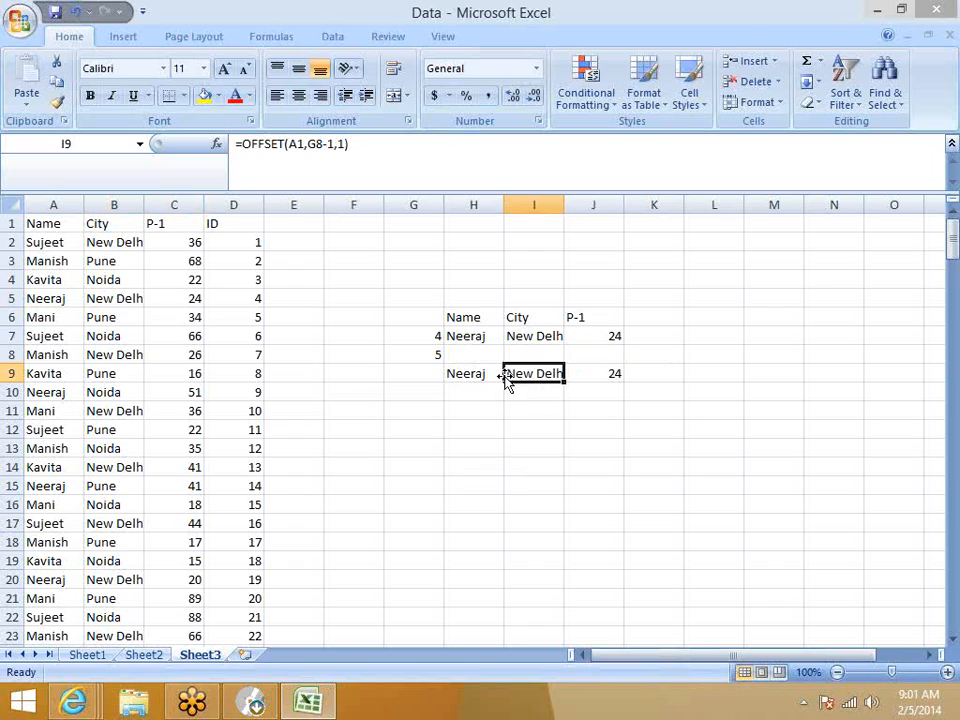
Widen column I so the full city name fits in its cells
drag(565, 210, 572, 210)
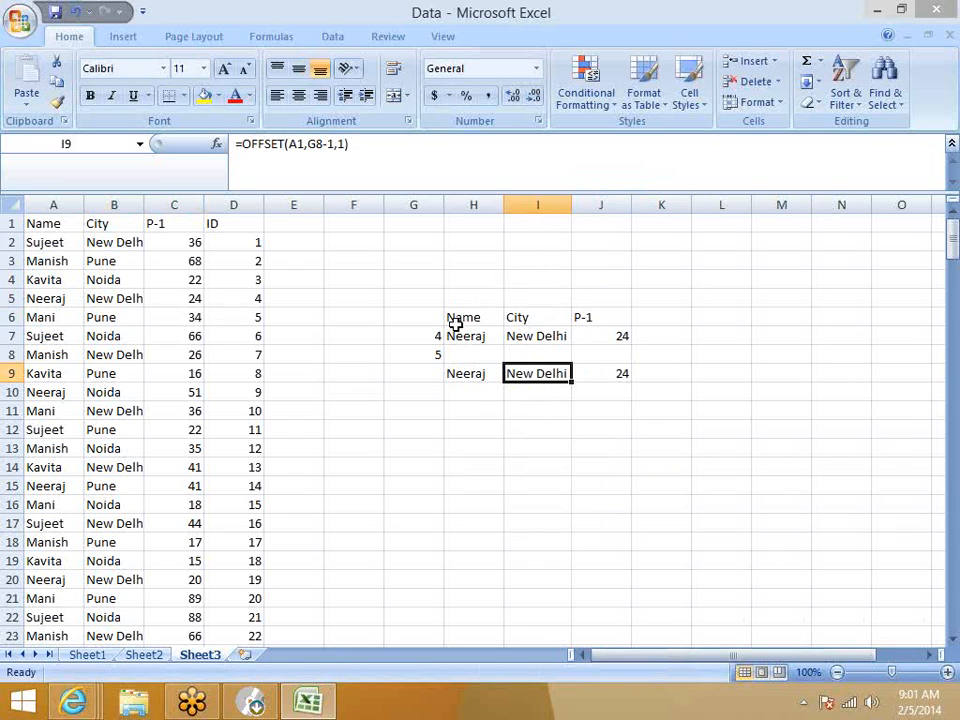
click(519, 418)
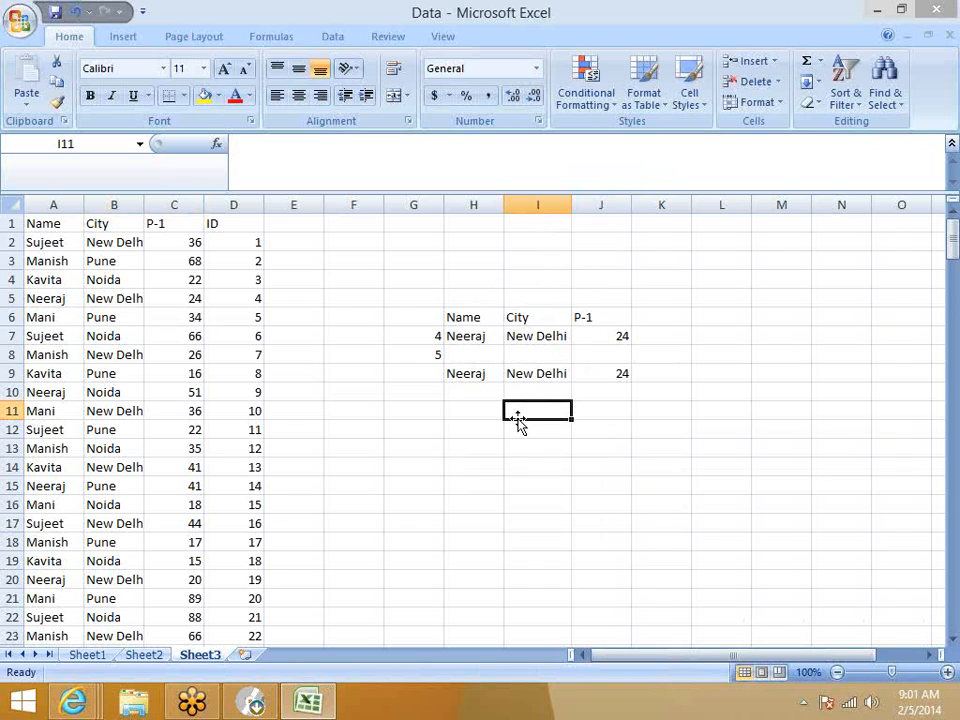
Display the formulas in Sheet3, narrow column D, and review the MATCH, INDEX and OFFSET formulas in G7:J9
key(ctrl+grave)
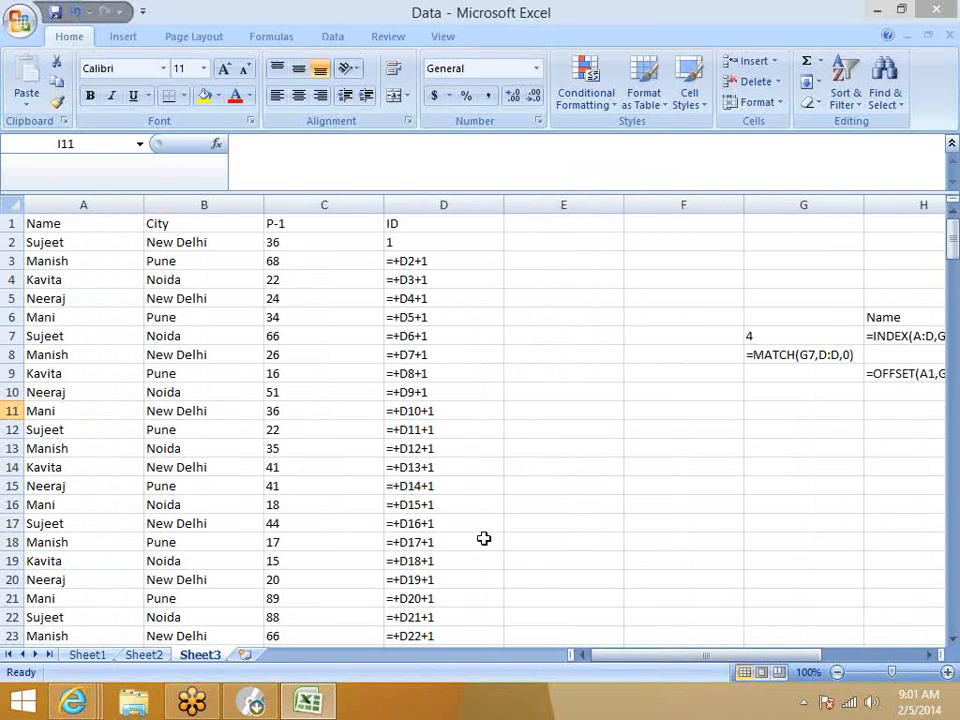
drag(502, 205, 395, 212)
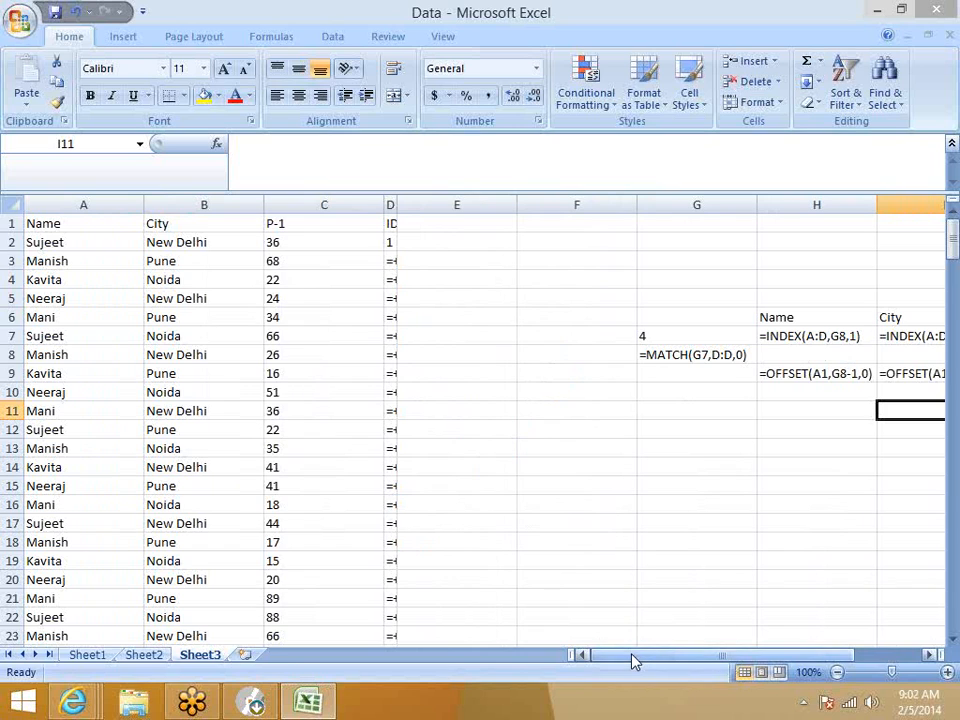
drag(632, 660, 723, 660)
click(934, 655)
click(934, 655)
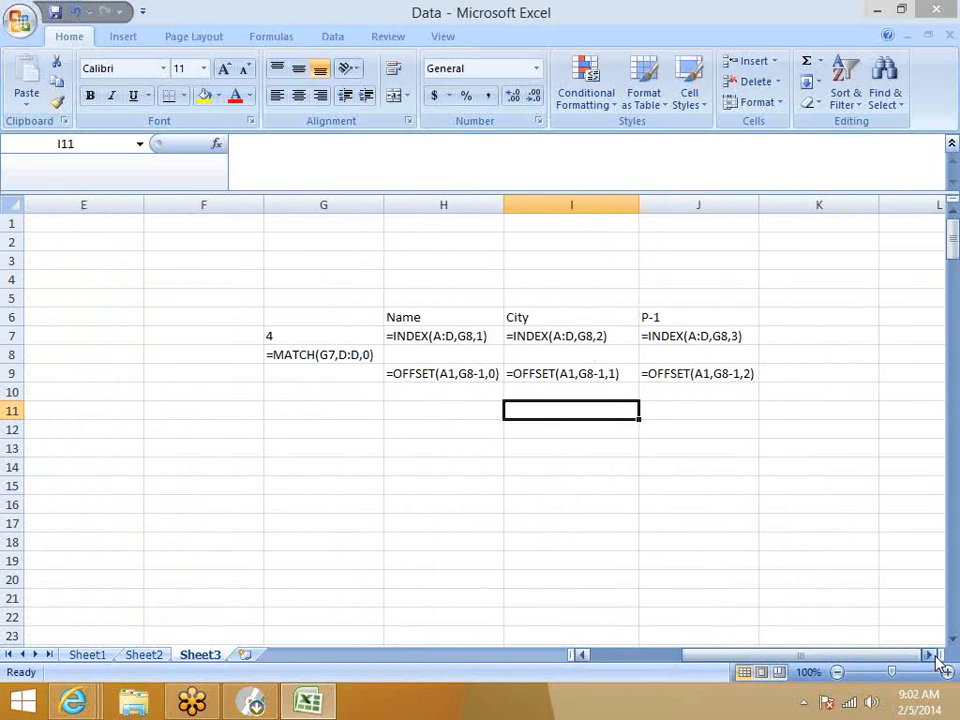
click(934, 655)
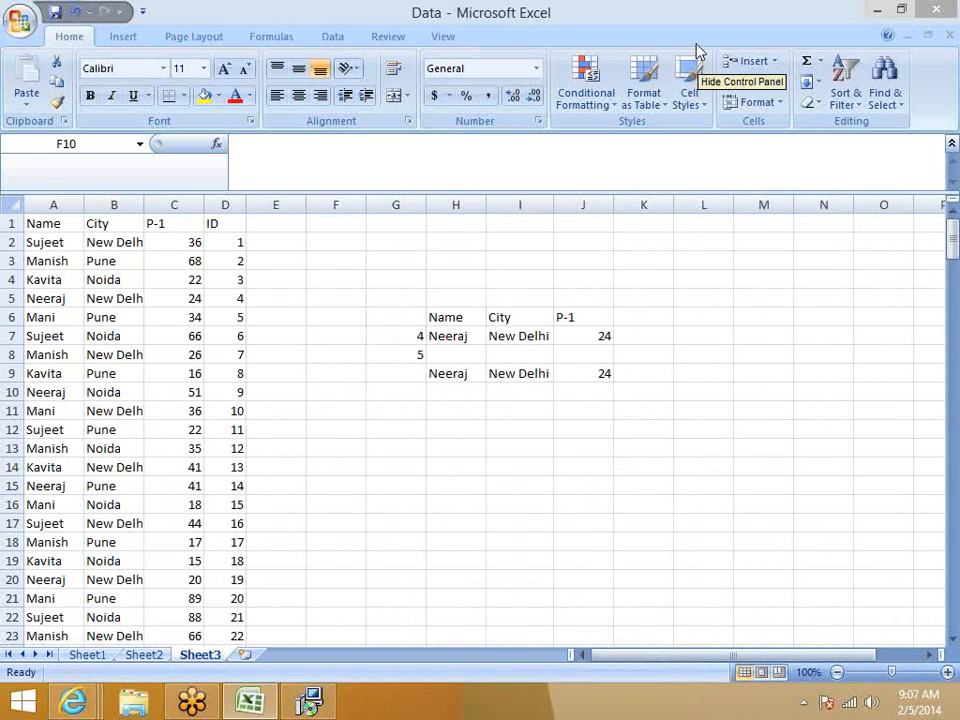
Enter the row number 5 in F3 and the column number 2 in G3
click(368, 411)
click(321, 300)
click(326, 256)
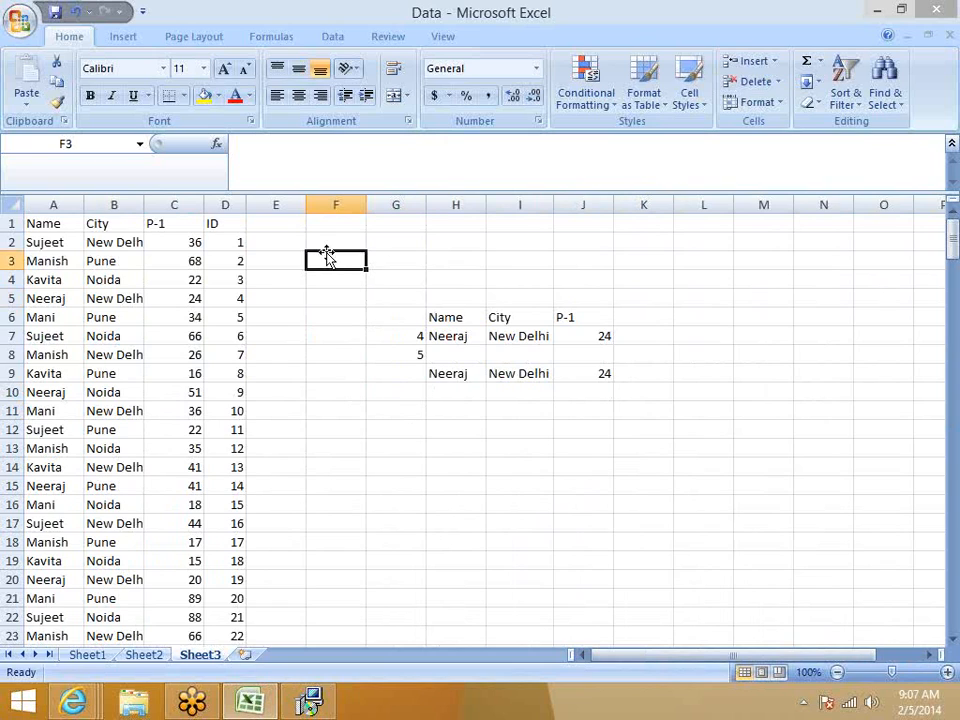
text(4)
key(Tab)
click(326, 256)
text(5)
key(Tab)
text(2)
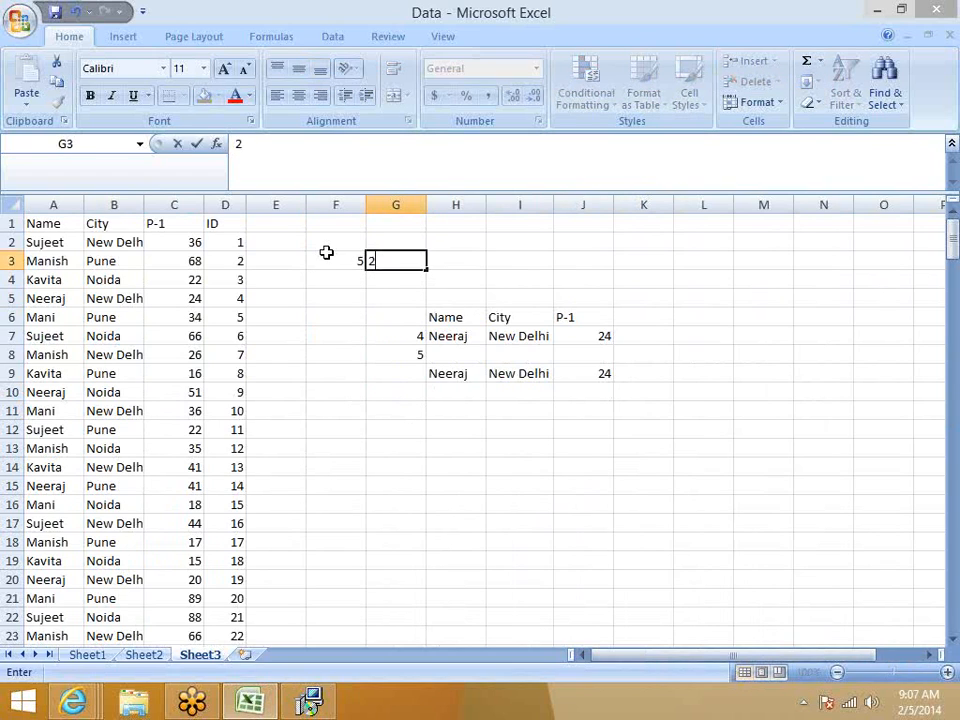
key(Tab)
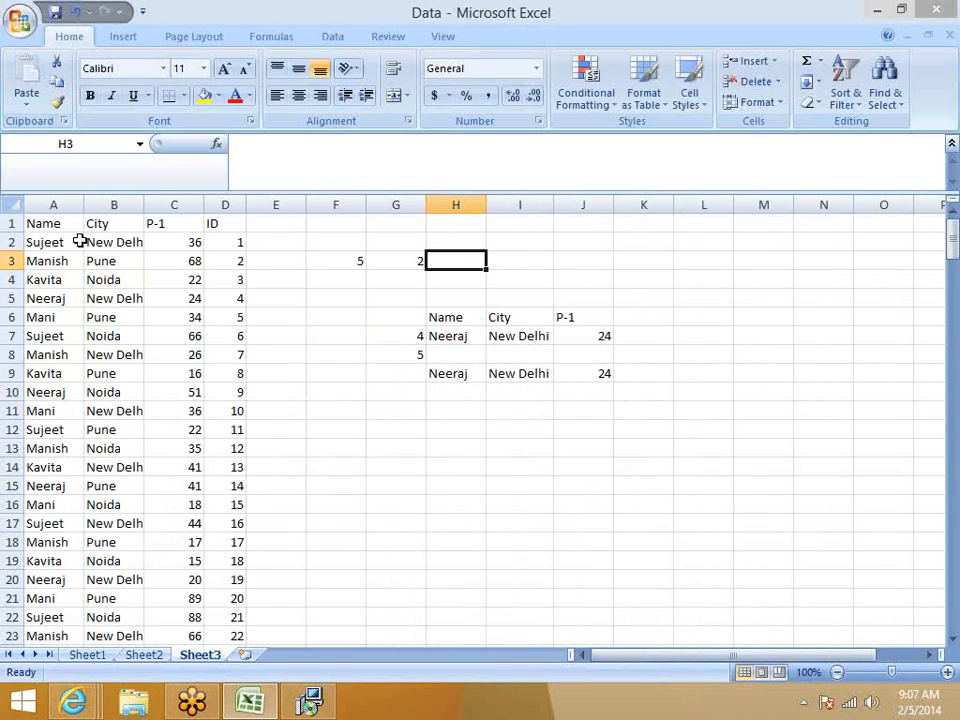
Trace from A1 down to the fifth row and across to the second column, ending at B5
click(48, 228)
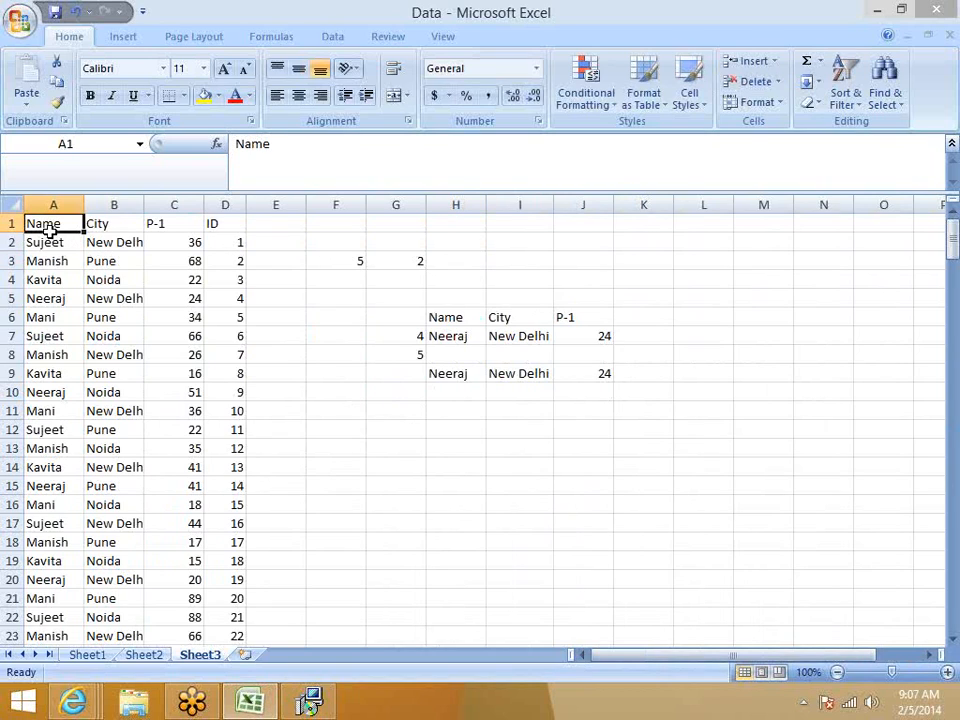
key(Down)
key(Down)
key(Down)
key(Down)
key(Right)
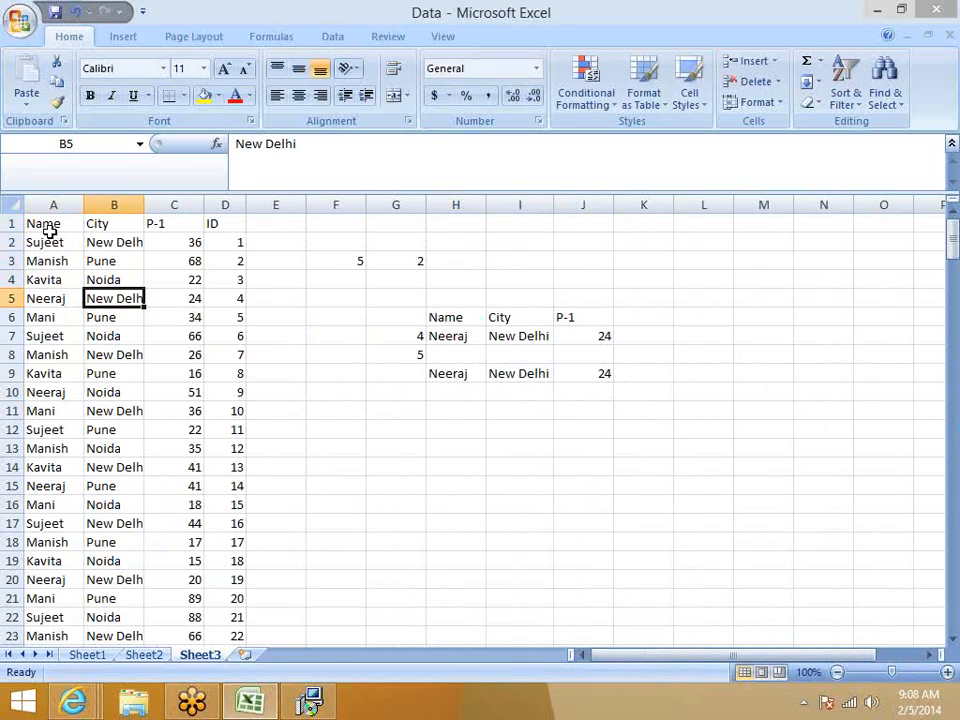
Start an INDEX formula in I3 with the data range A1:D228 as its array
click(502, 266)
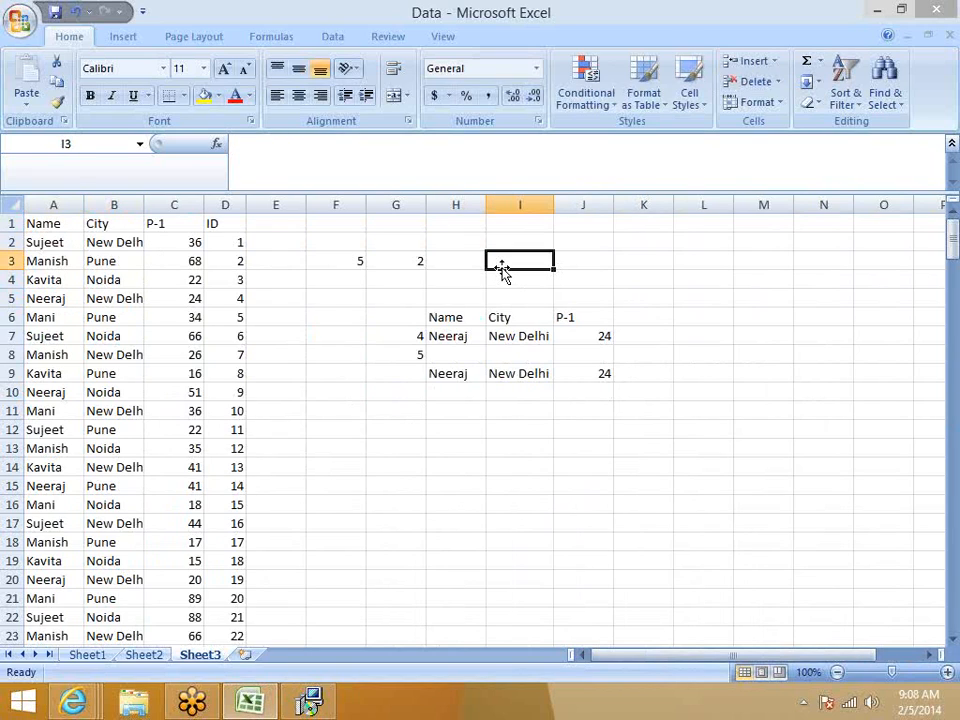
text(=ind)
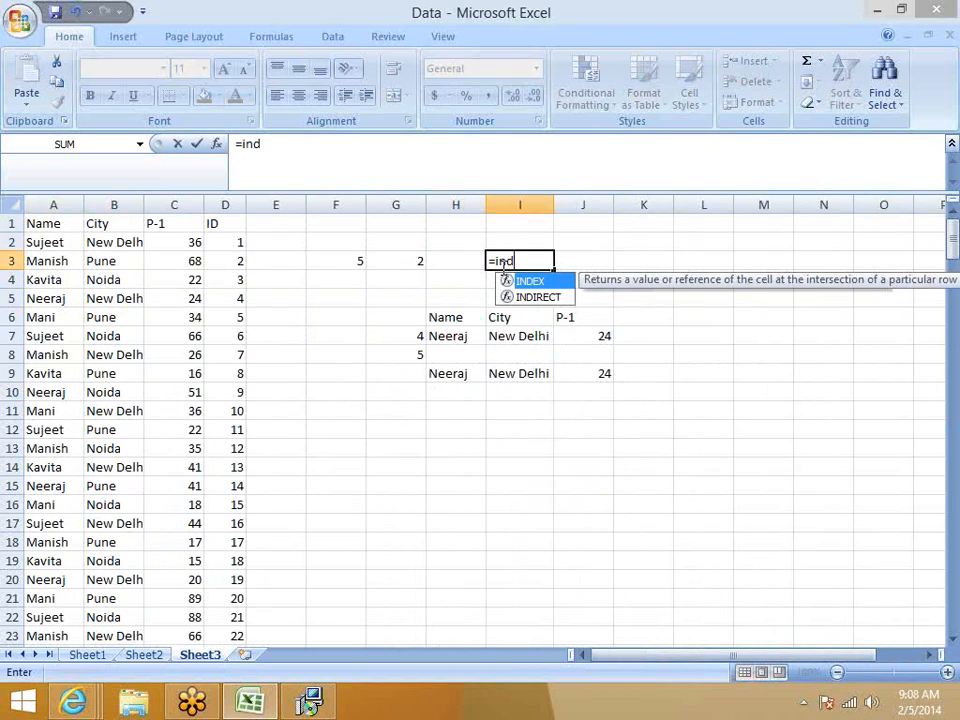
key(Tab)
key(Left)
key(Home)
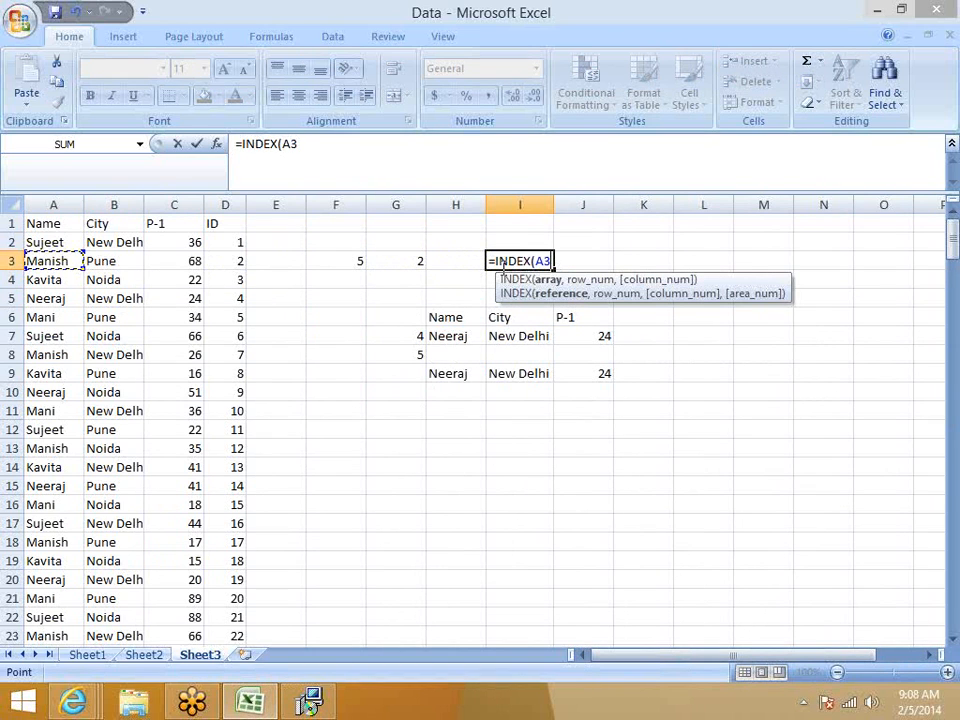
key(Up)
key(Up)
key(ctrl+shift+Right)
key(ctrl+shift+Down)
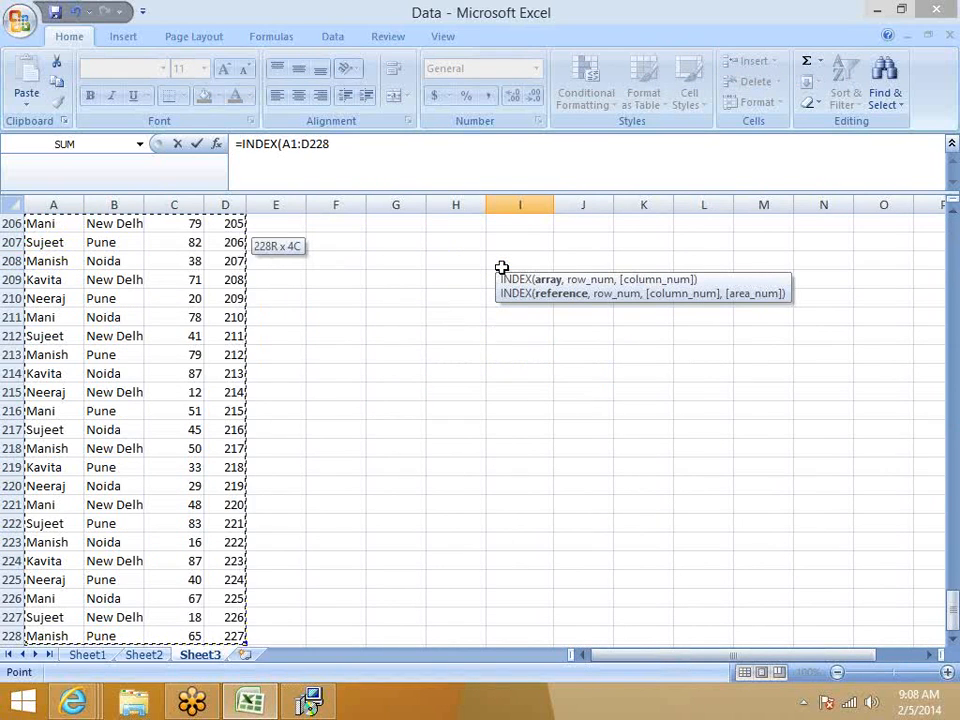
Complete the formula in I3 as =INDEX(A1:D228,F3,G3), clearing the Mobogenie installer window along the way
text(,)
key(Up)
key(Up)
key(Left)
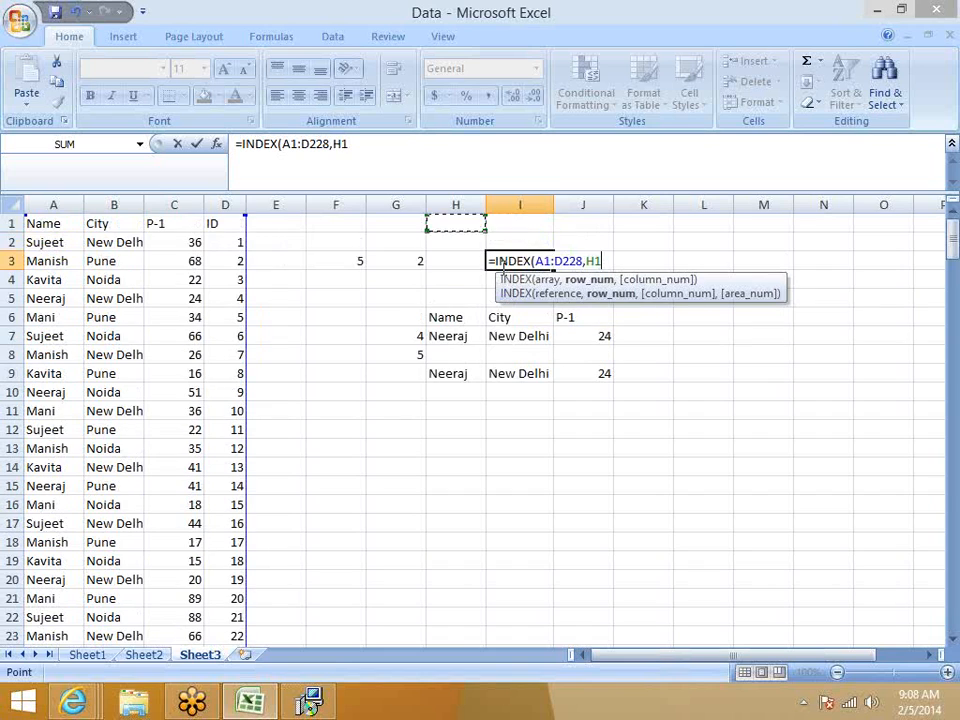
key(Left)
key(Left)
key(Down)
key(Down)
key(Right)
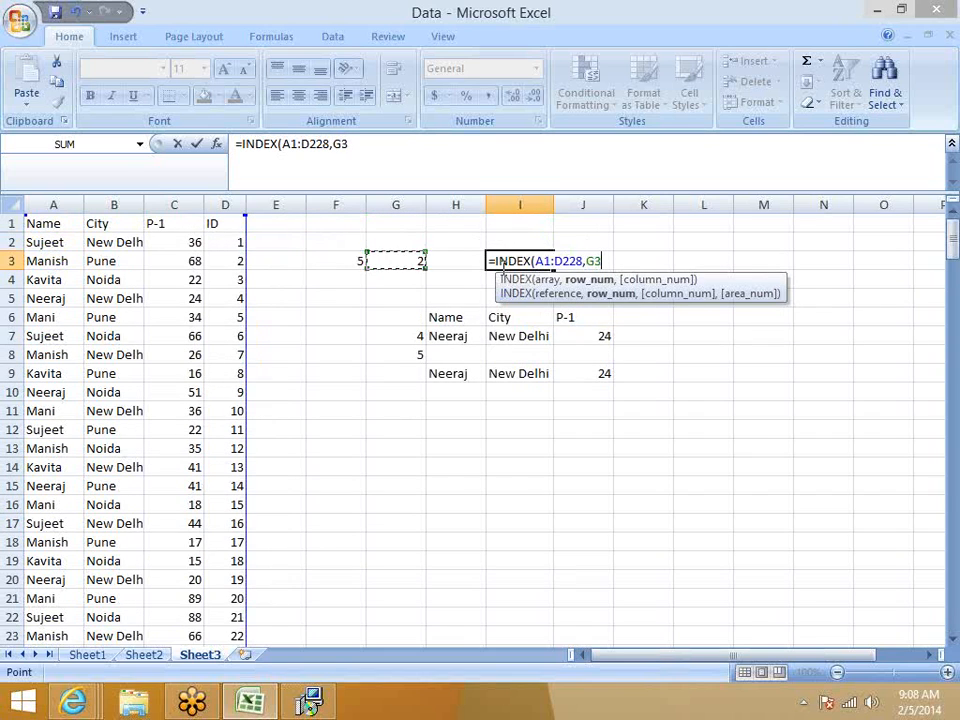
key(Left)
text(,)
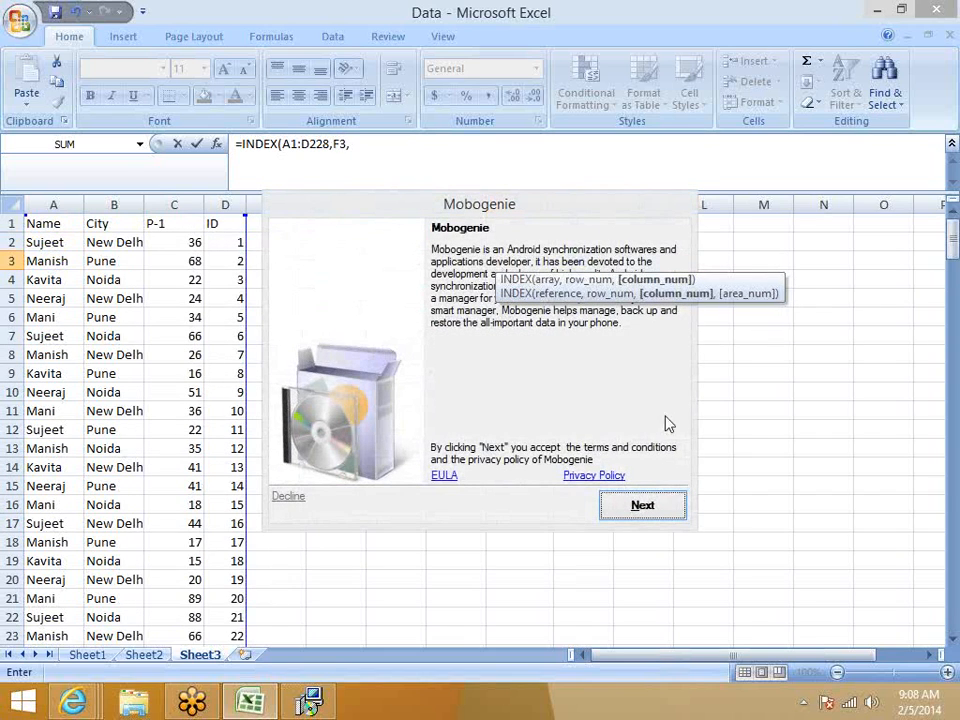
click(642, 505)
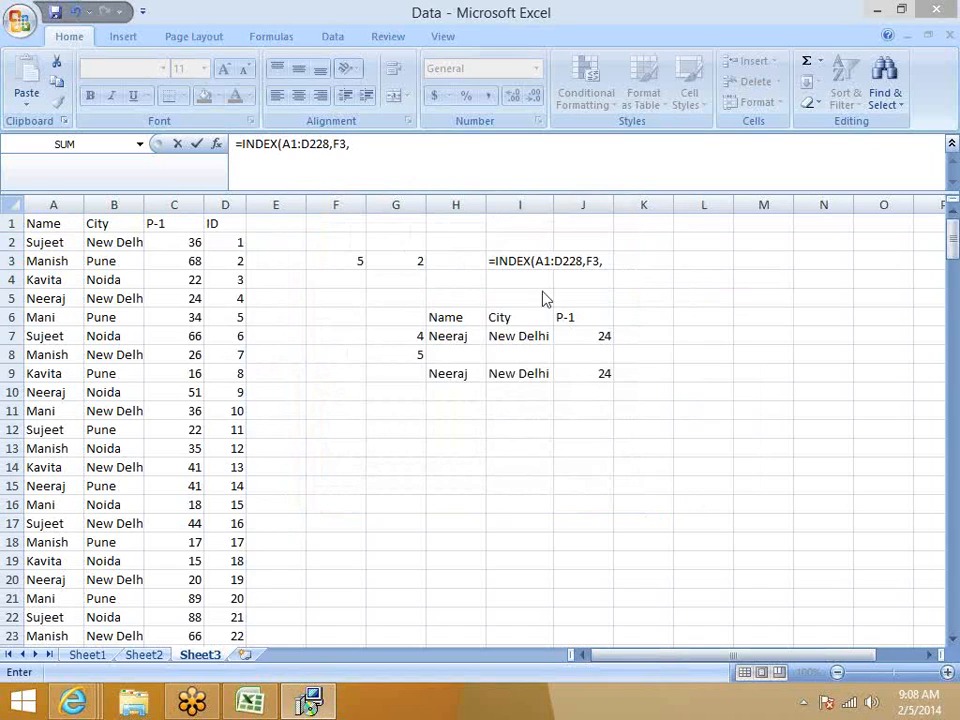
click(421, 260)
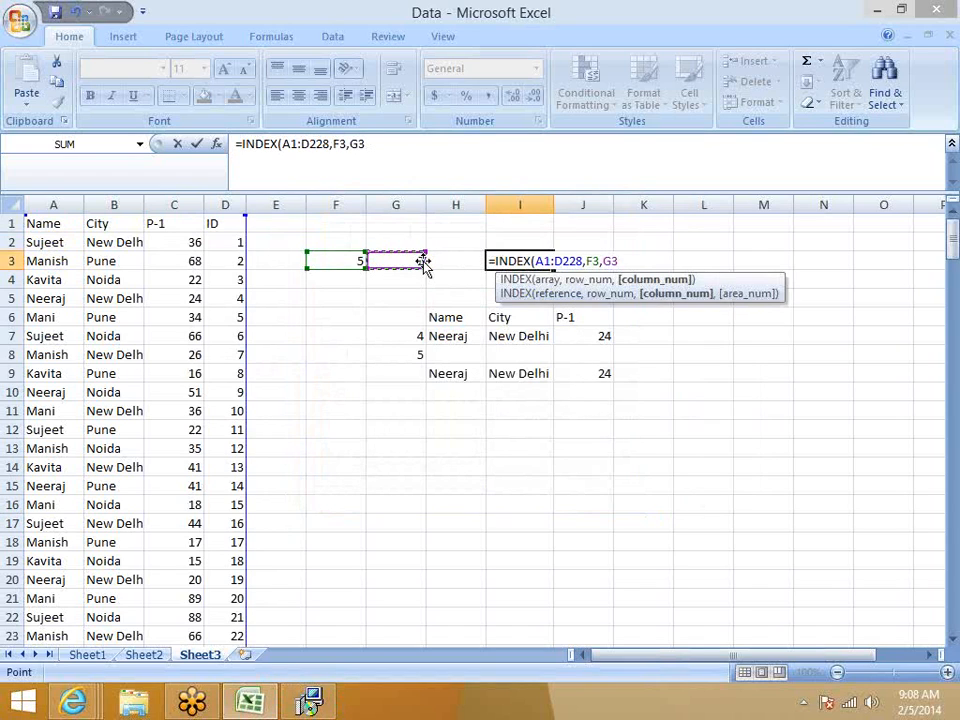
key(Return)
key(Up)
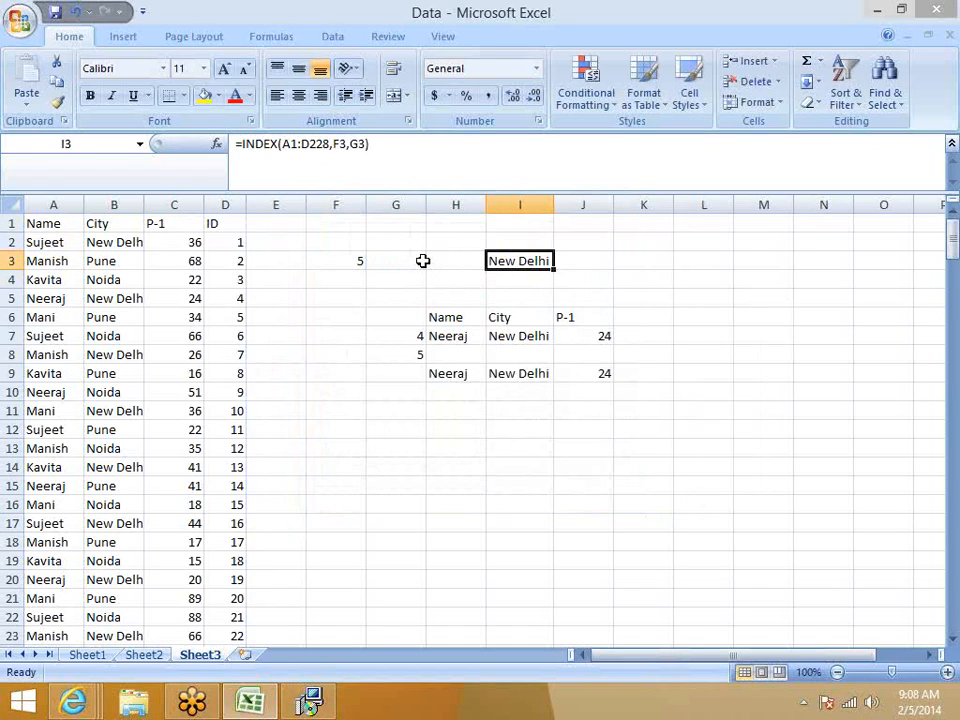
click(308, 702)
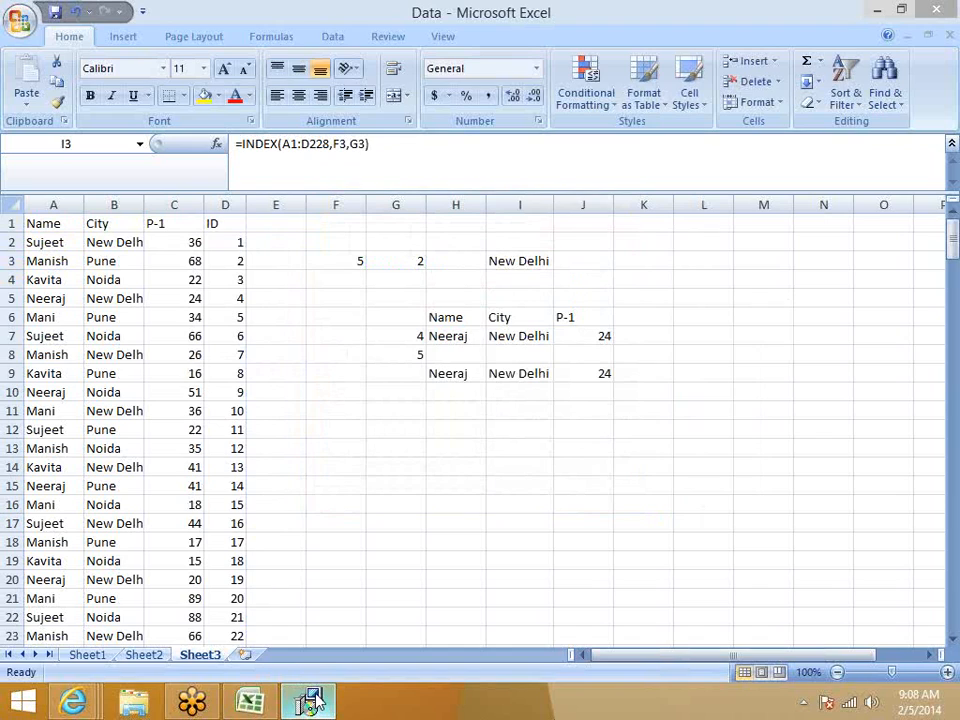
click(317, 699)
click(316, 704)
click(488, 460)
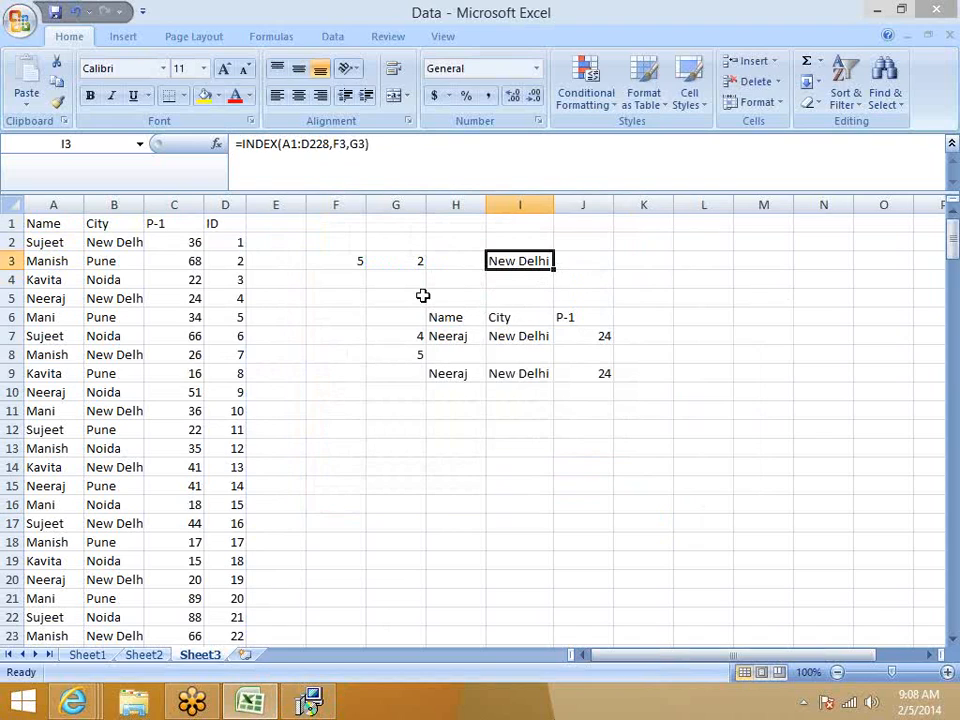
Change the first ID in D2 to 101 so the IDs below it renumber
click(358, 262)
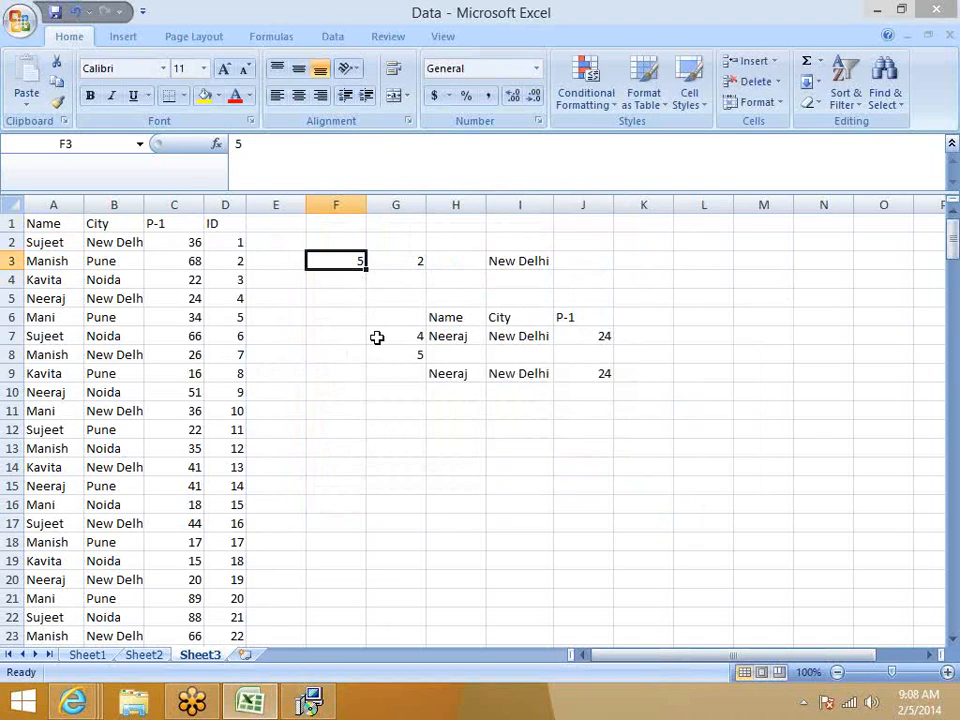
click(236, 244)
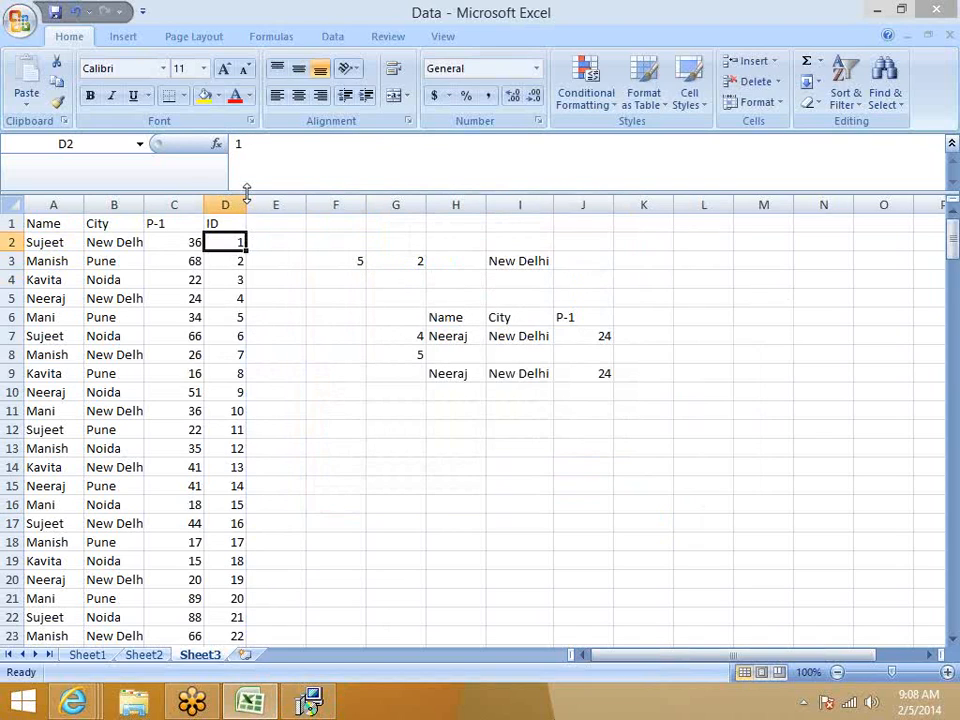
text(101)
key(Return)
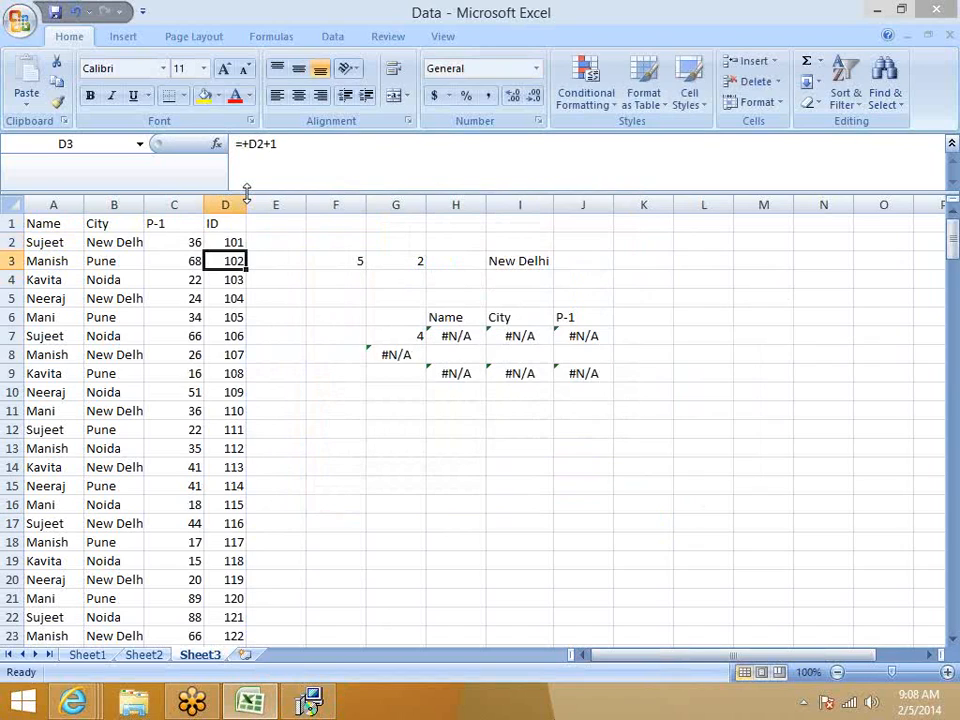
Set up a new lookup by entering the ID 105 in F5 and the heading City in G4
click(331, 296)
text(105)
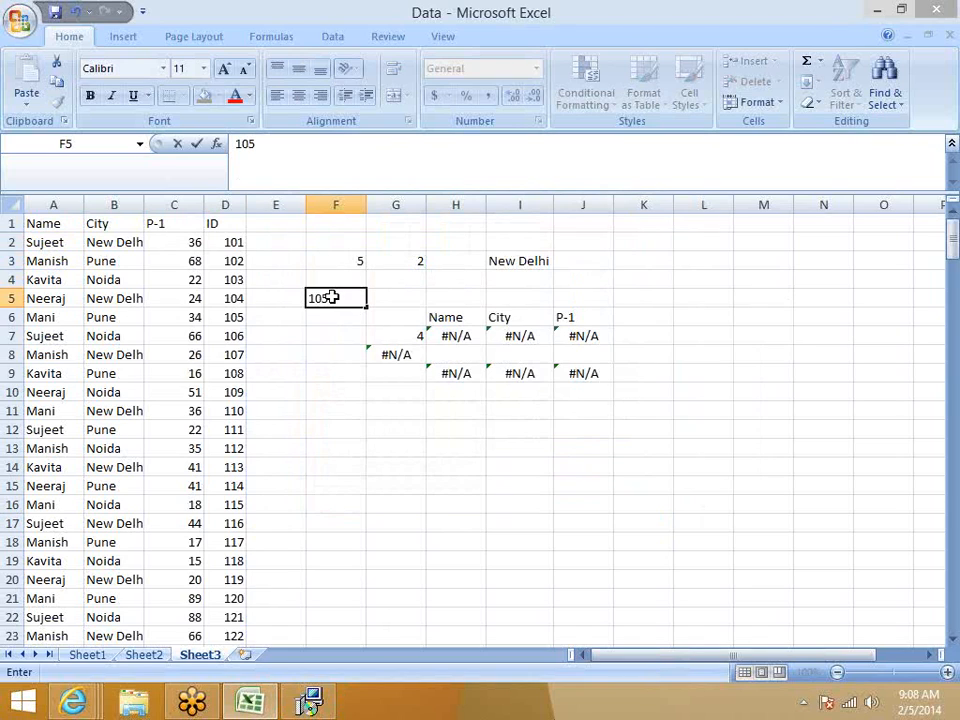
key(Right)
key(Up)
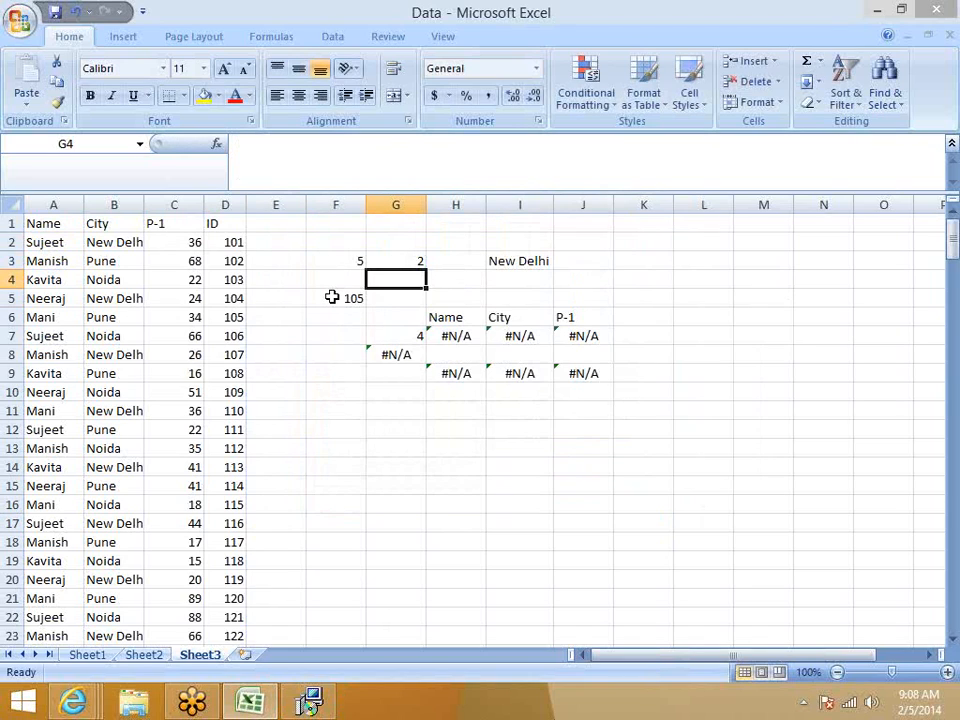
text(City)
key(Return)
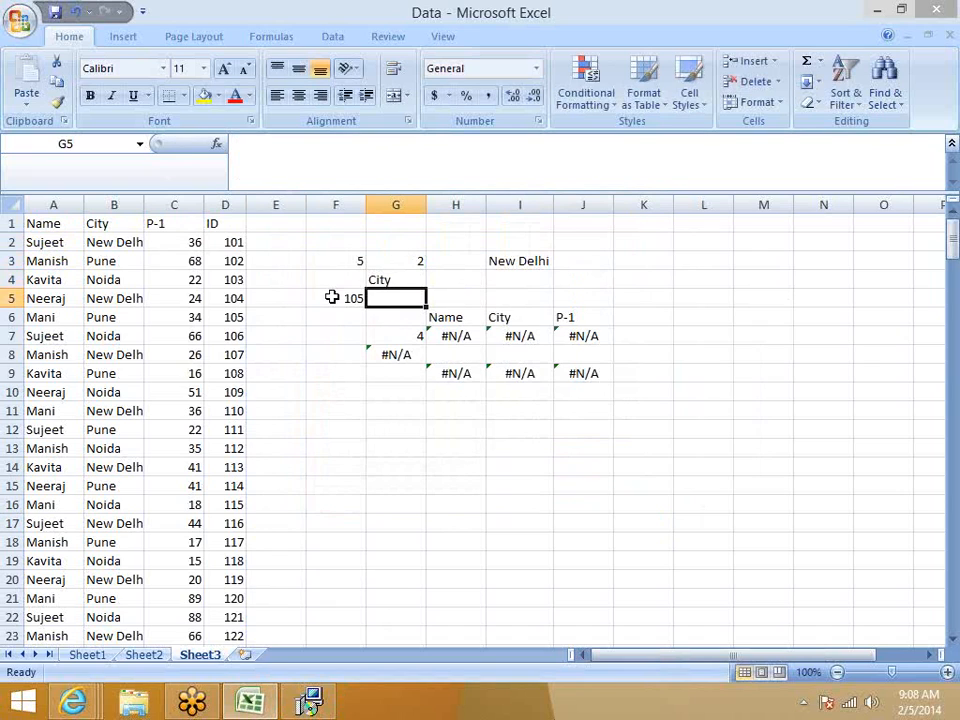
Examine the ID column and the data table in columns A to D as the source for the new lookup
click(221, 276)
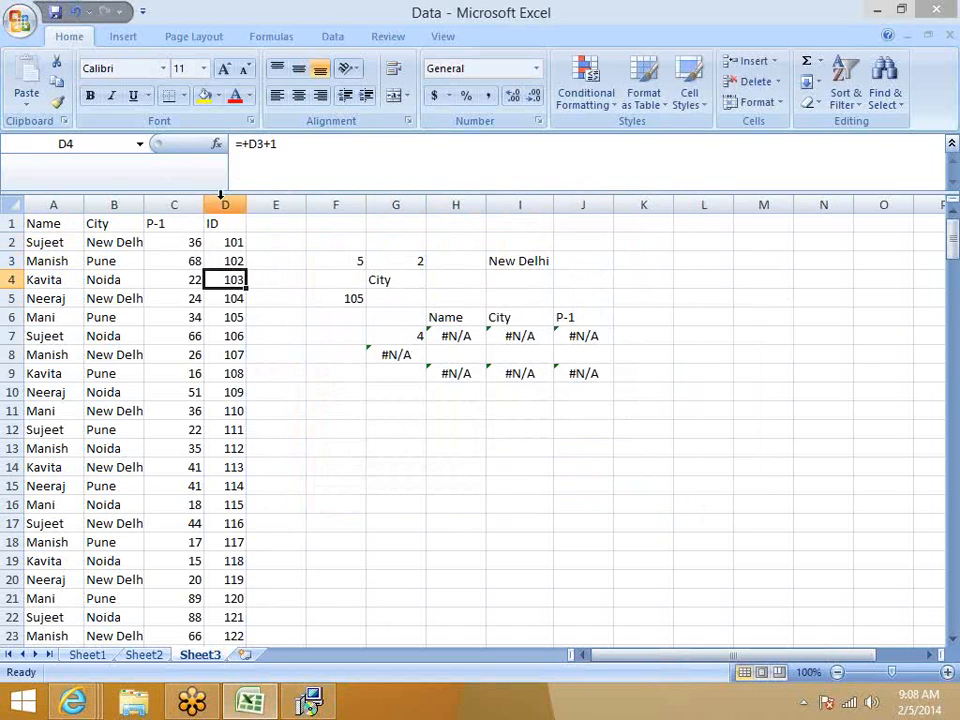
drag(225, 203, 651, 213)
click(174, 317)
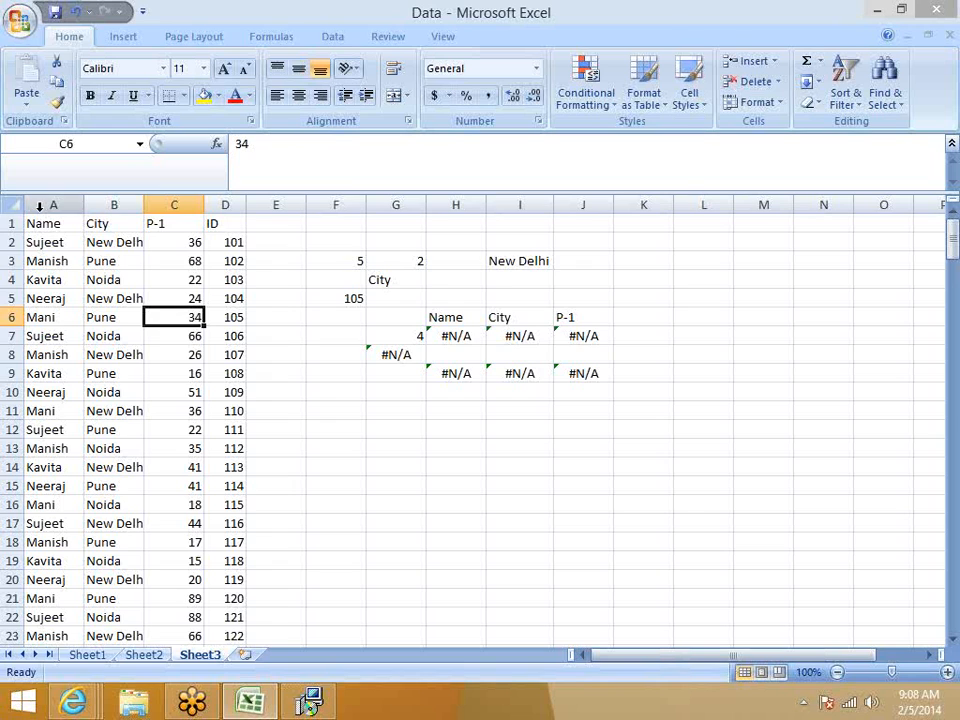
drag(53, 204, 210, 218)
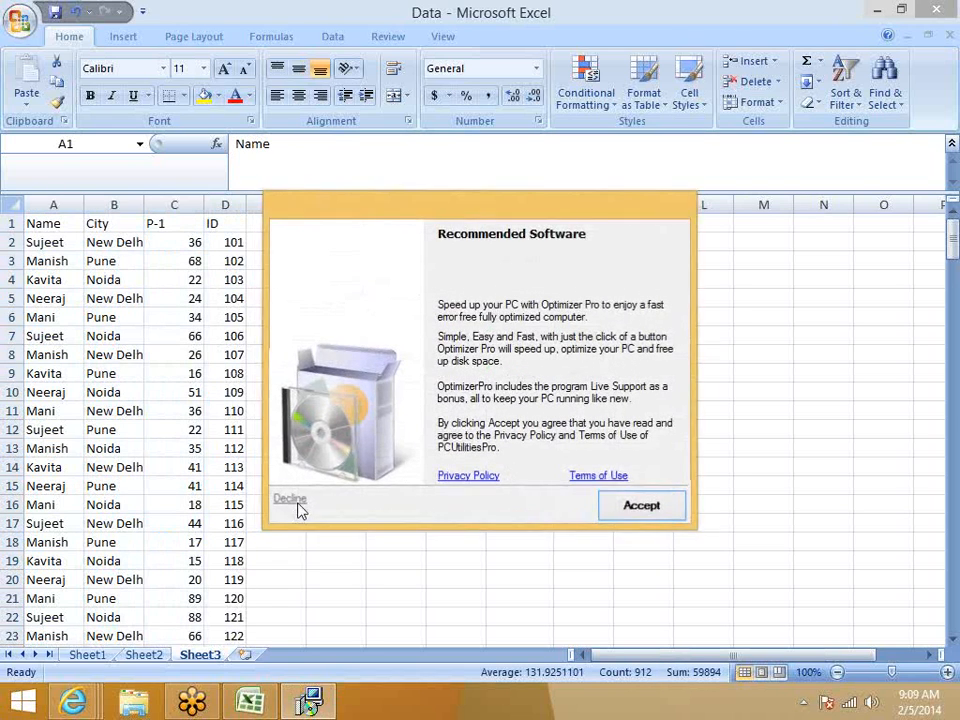
Decline the Optimizer Pro offer and return to the lookup cells around F5 and G5
click(296, 505)
click(392, 377)
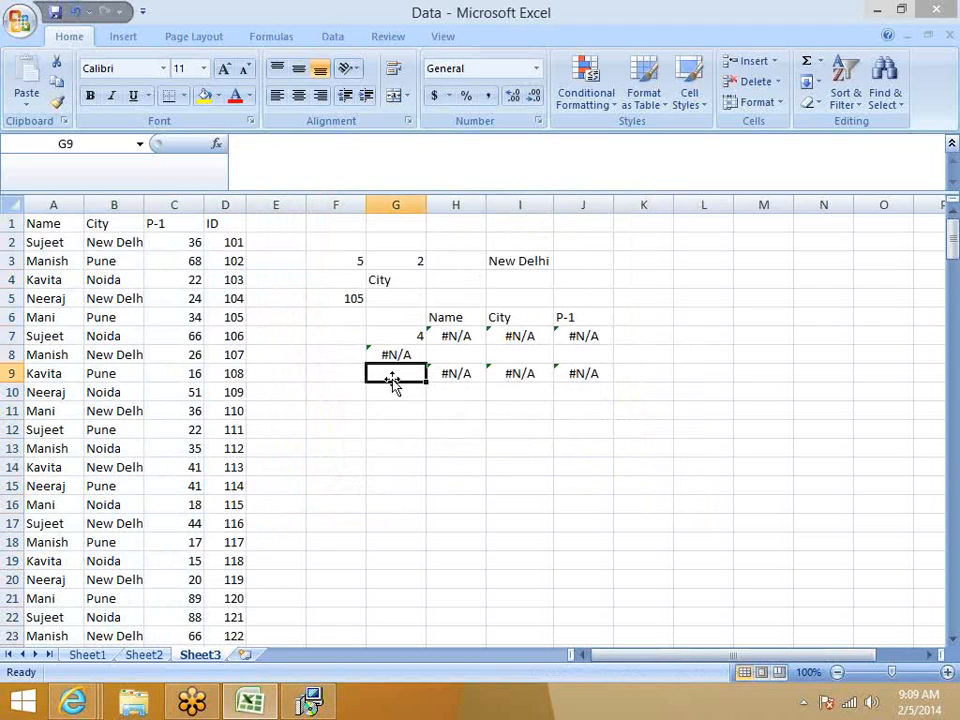
click(397, 299)
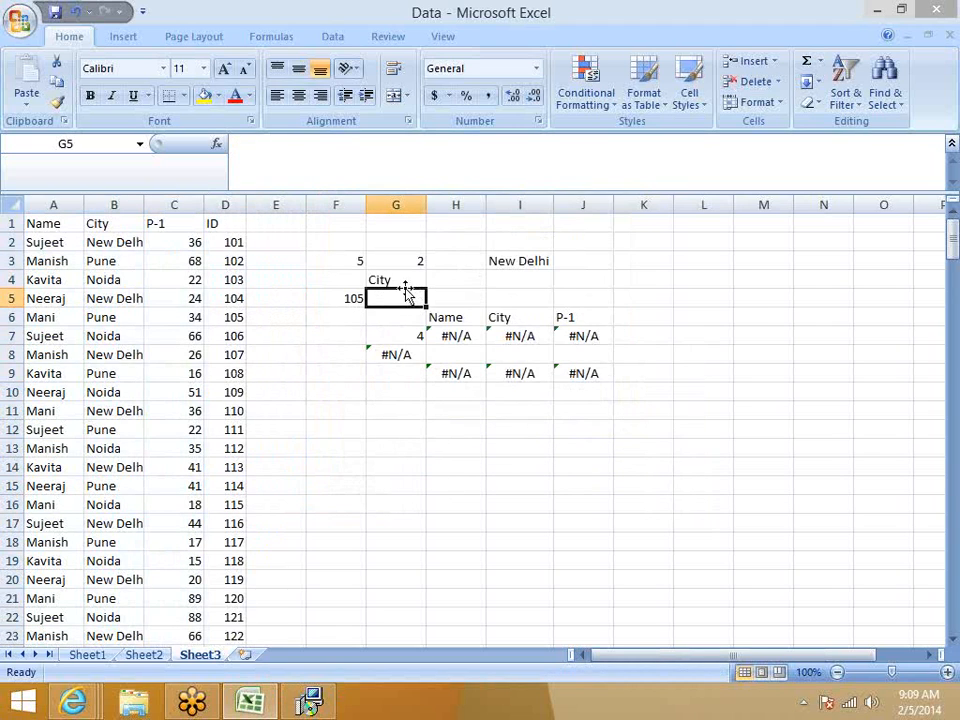
click(322, 309)
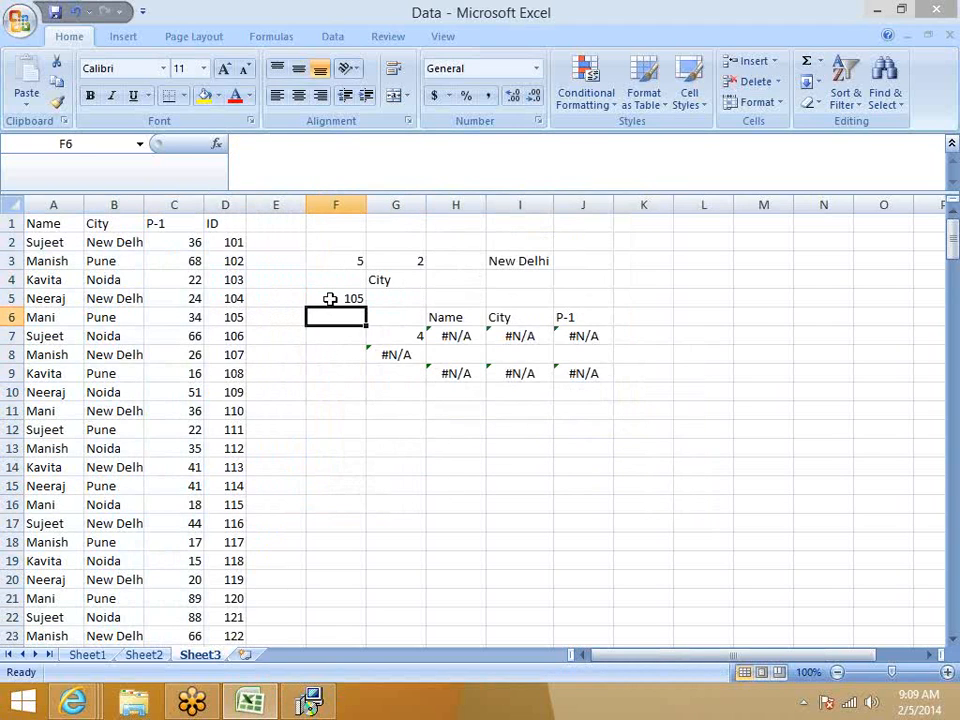
Decline the DriverPro offer and enter =MATCH(F5,D:D,0) in F6 to find the ID's row position
text(=m)
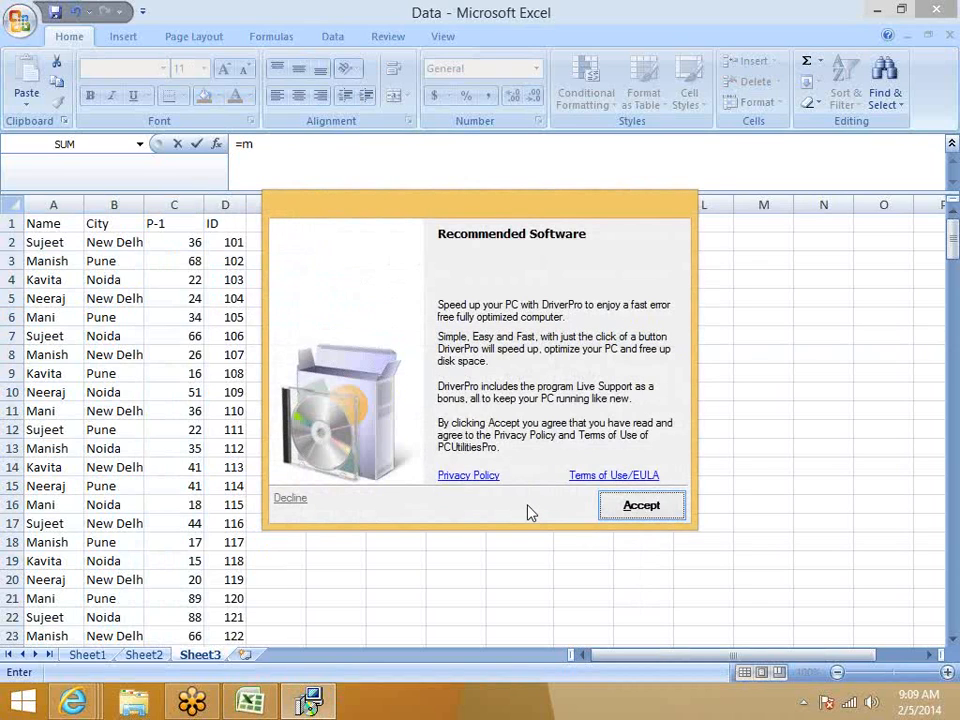
click(290, 499)
click(321, 309)
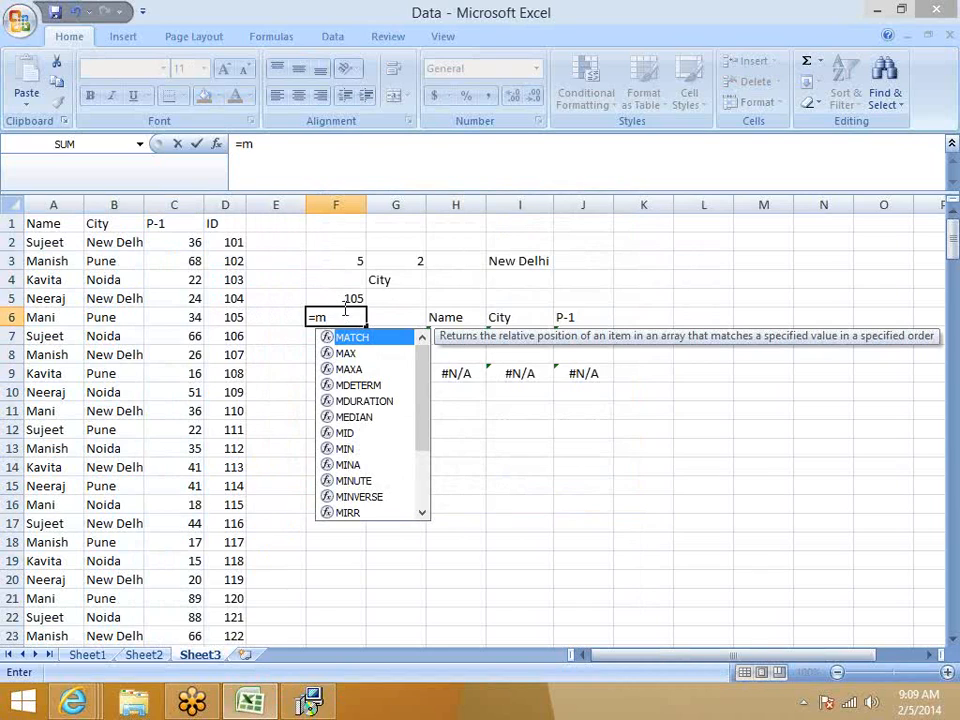
double_click(352, 338)
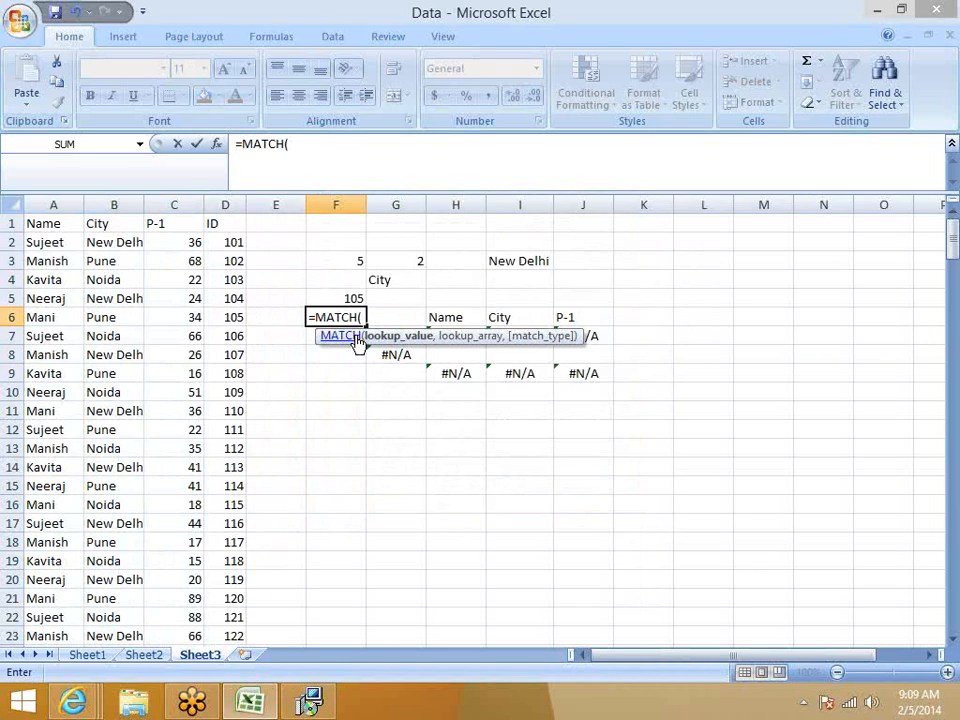
click(352, 299)
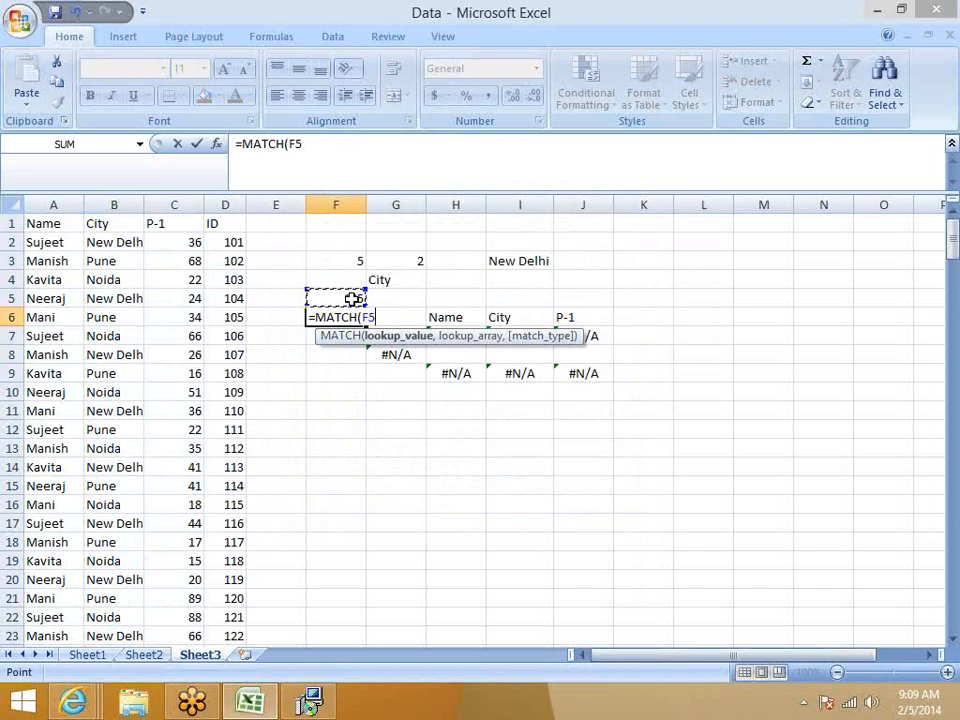
text(,)
click(228, 205)
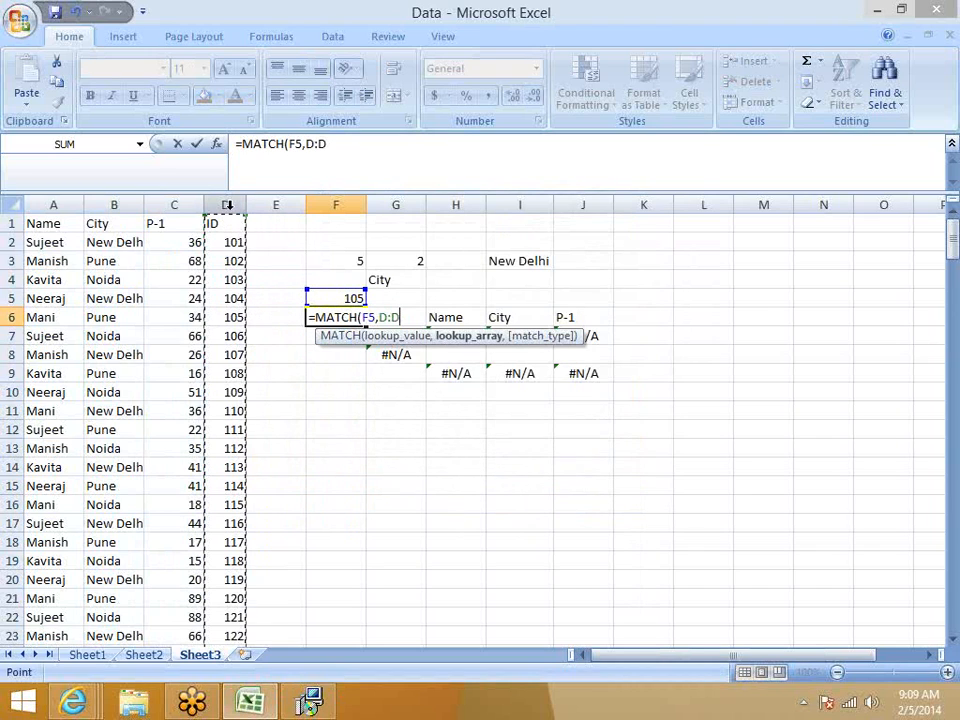
text(,0)
key(Return)
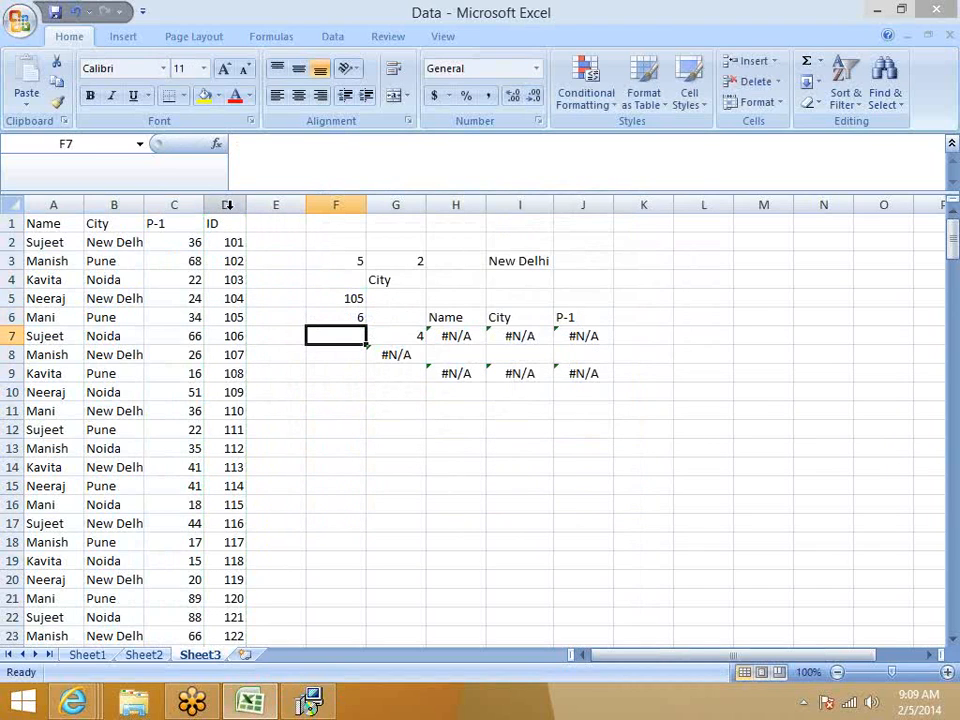
Compare the MATCH formula in F6 with the lookup ID in F5 and the matching ID cell in column D
key(Up)
key(Up)
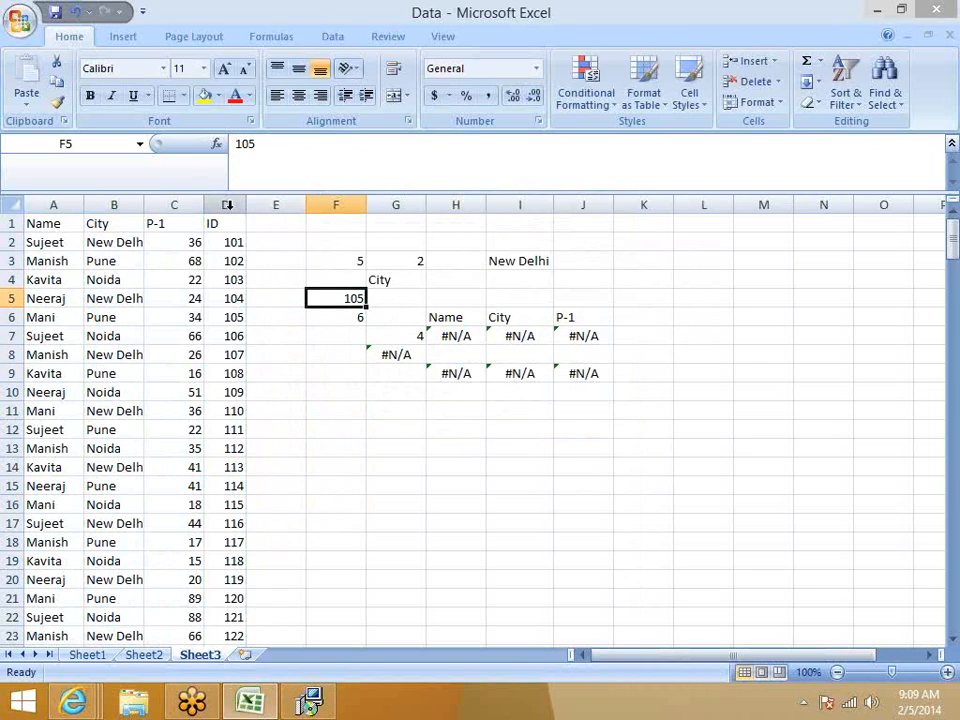
click(340, 322)
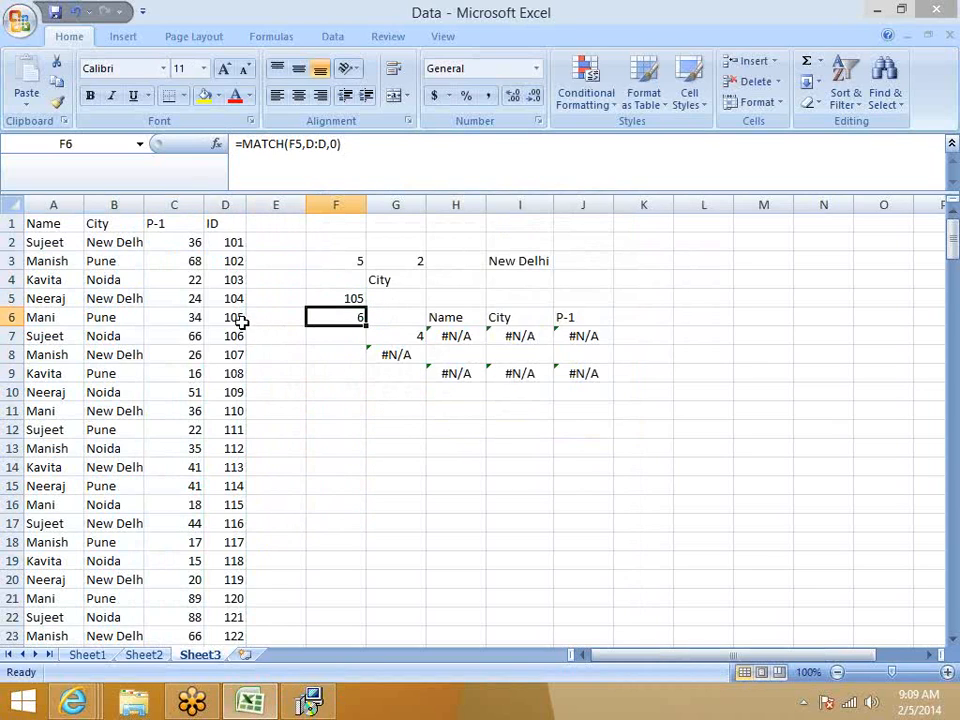
click(238, 319)
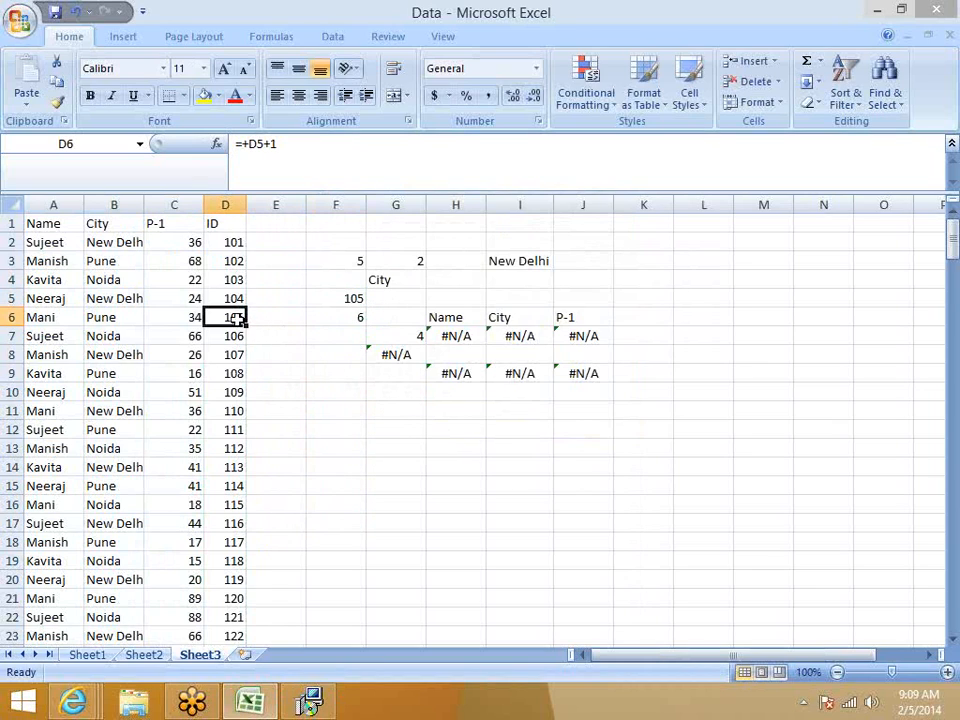
click(79, 143)
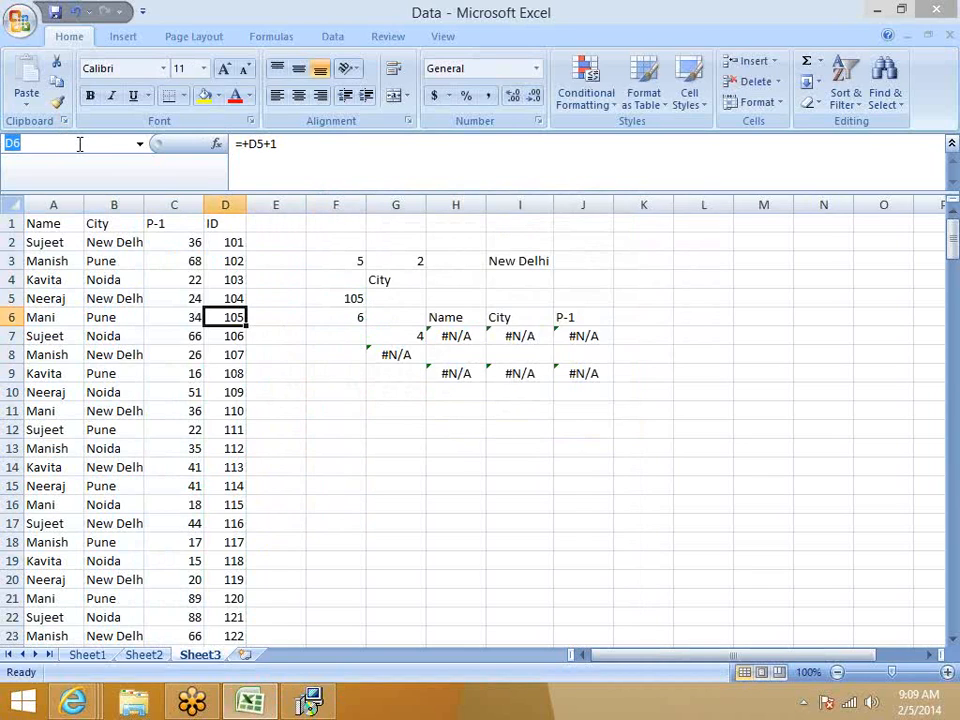
click(356, 301)
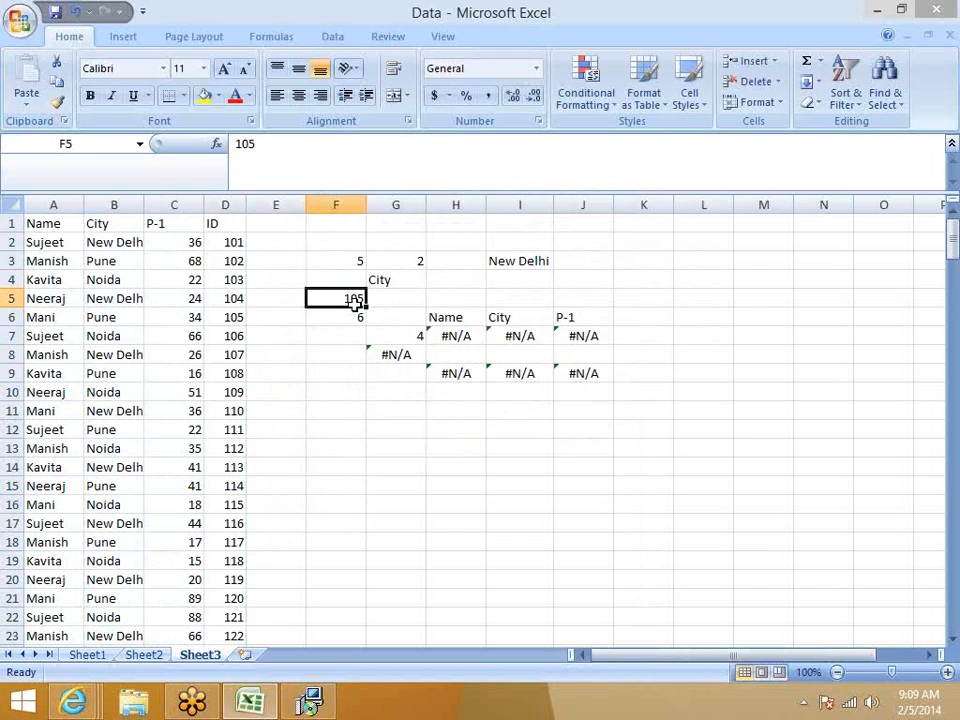
click(48, 223)
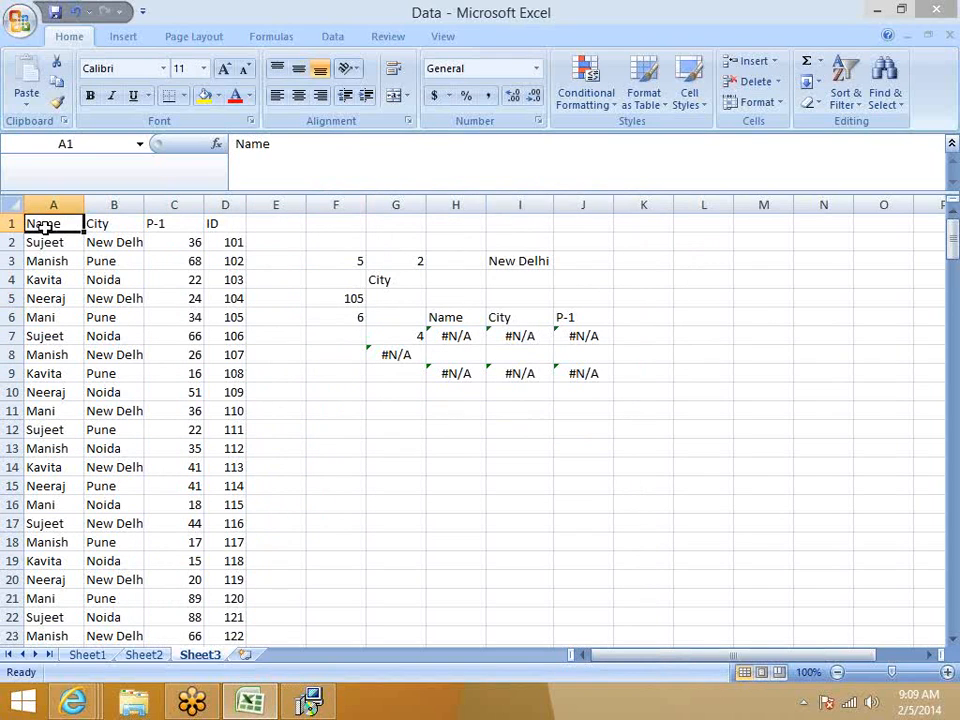
Rename the column heading in D1 as Emp ID and autofit the width of column D
click(221, 222)
text(Emp ID)
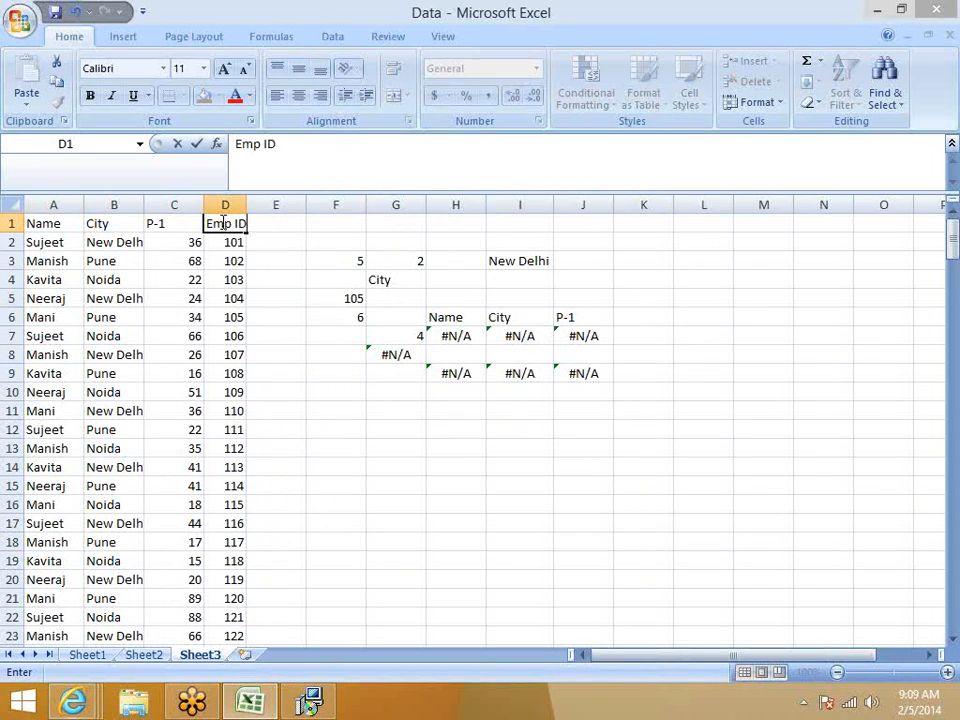
key(Return)
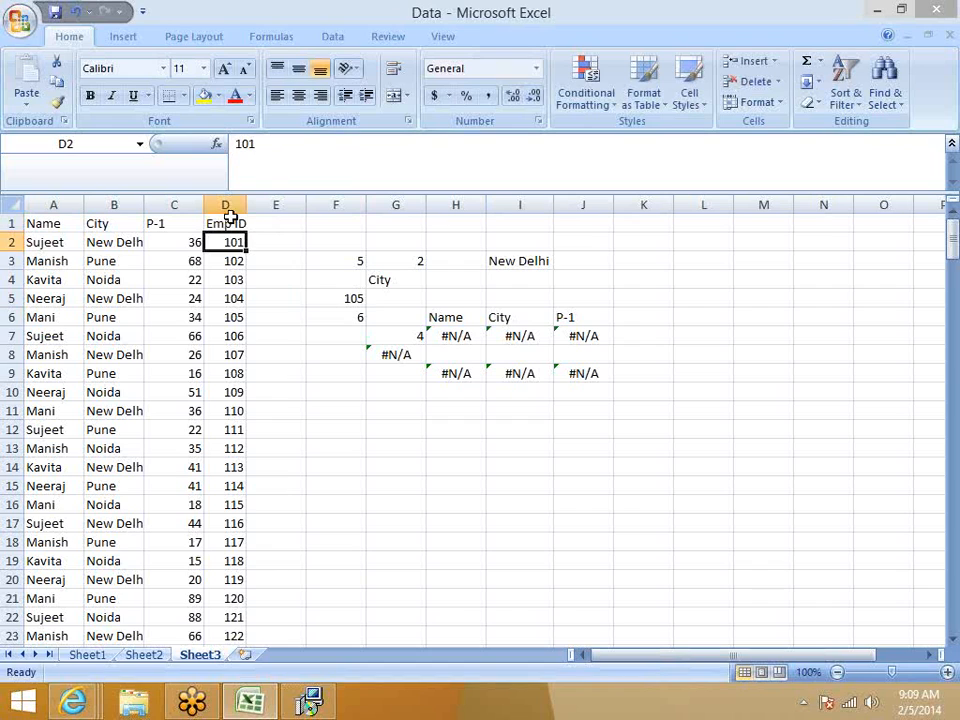
double_click(243, 206)
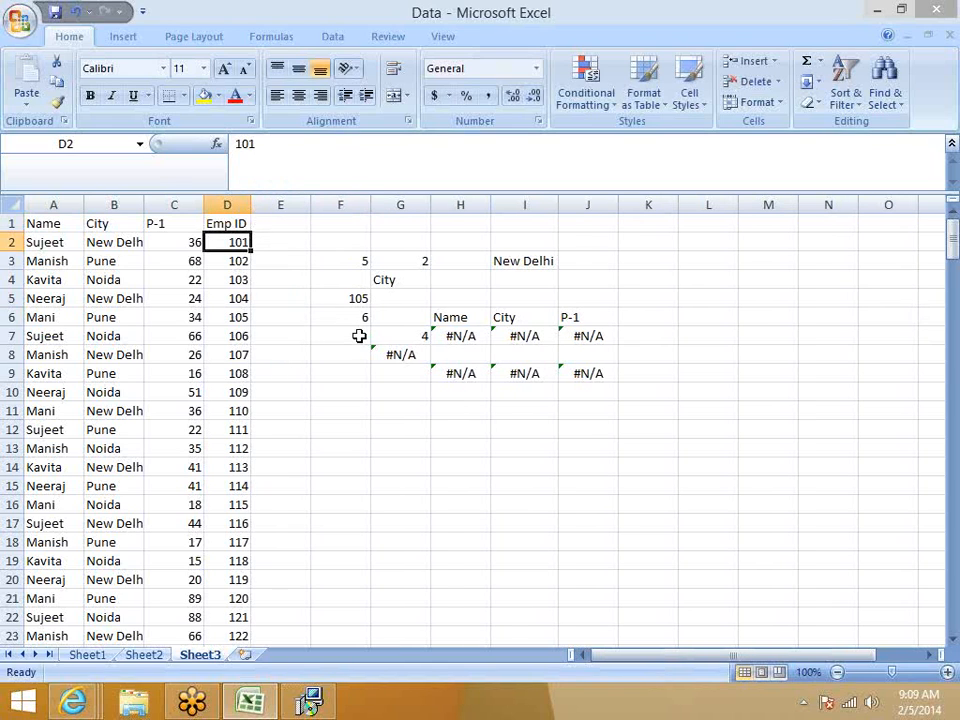
Copy the Emp ID heading from D1 into F4 above the lookup ID
click(225, 222)
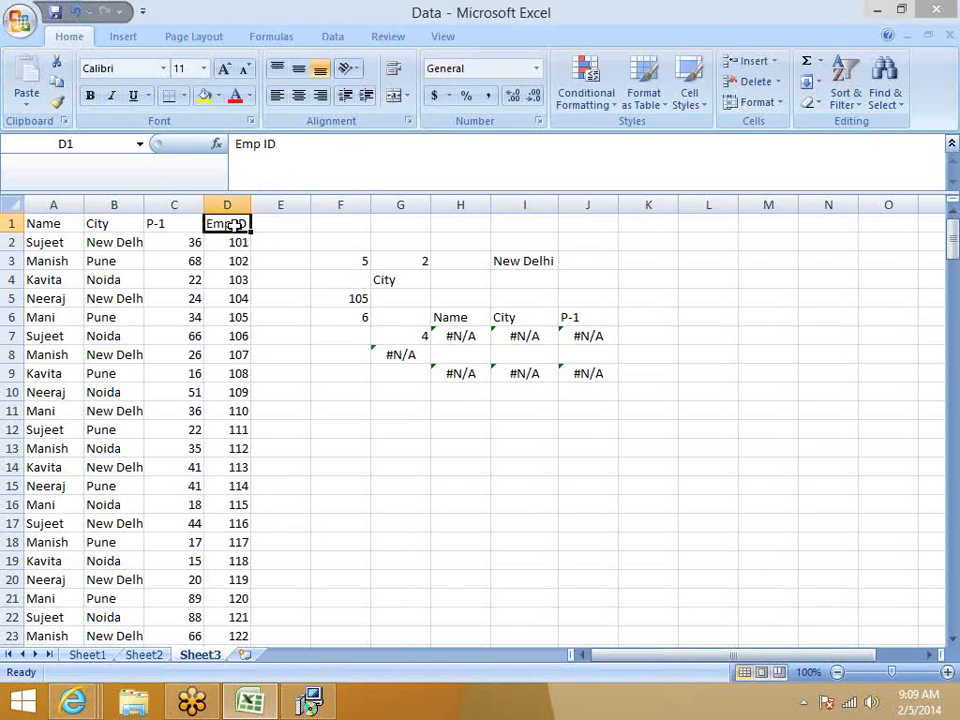
key(ctrl+c)
click(343, 280)
key(ctrl+v)
key(Escape)
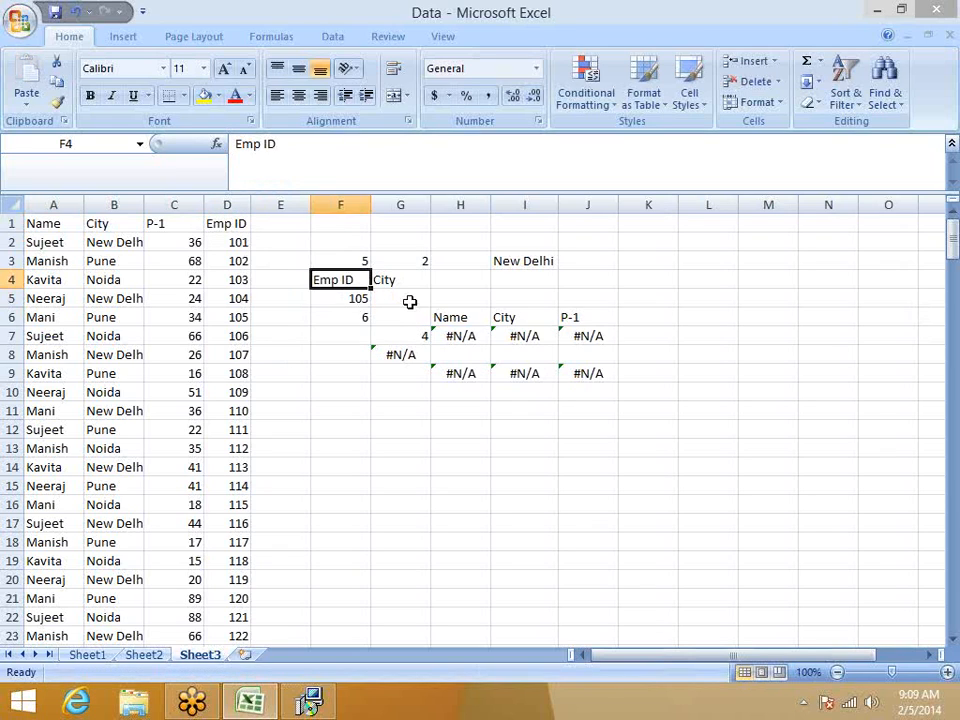
click(358, 303)
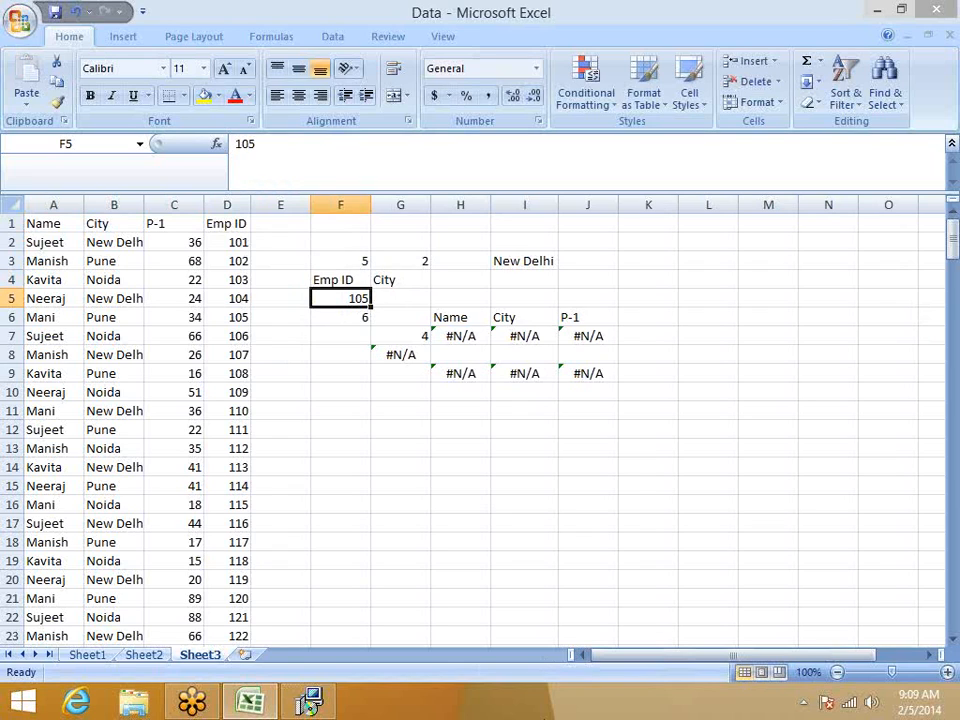
mouse_move(330, 708)
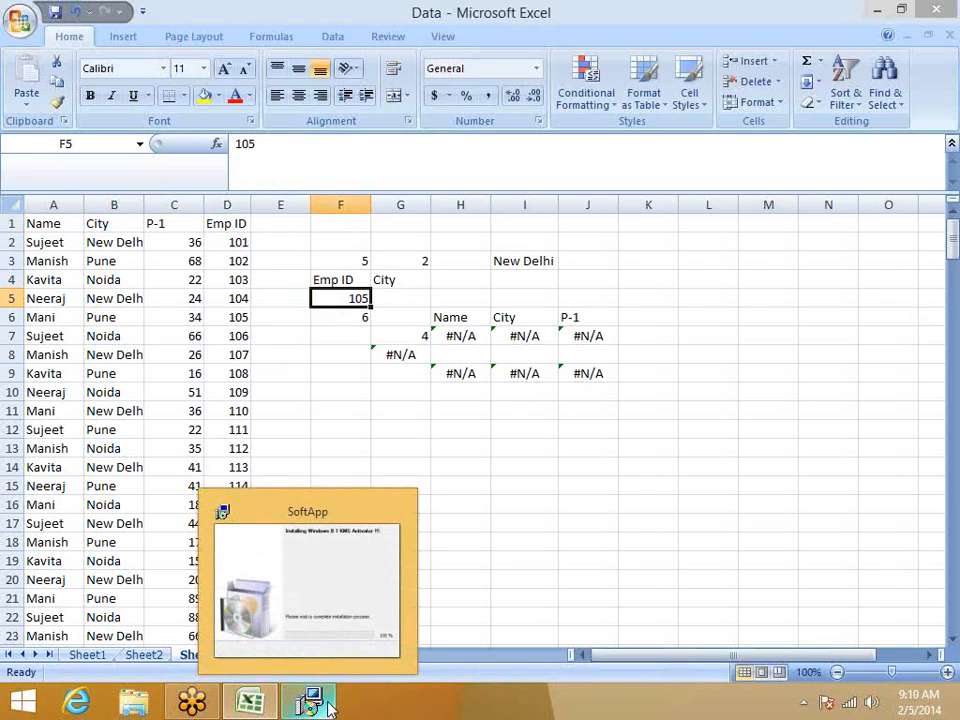
click(364, 645)
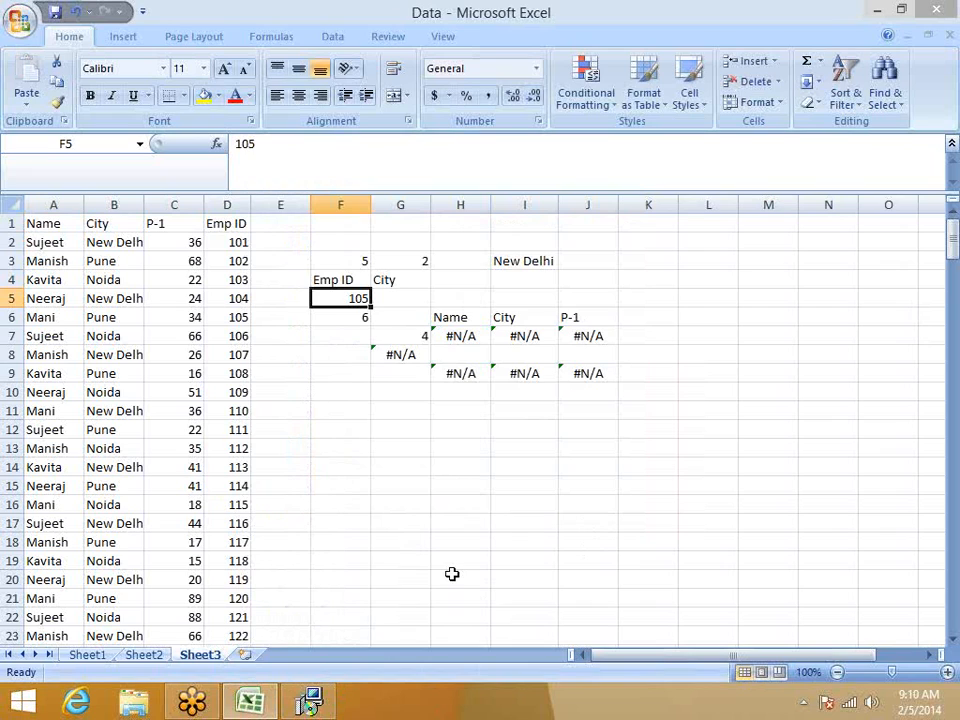
Clear all lookup values and formulas from the range E2:K10 beside the data table
key(Up)
key(Up)
key(Left)
key(Up)
key(shift+Right)
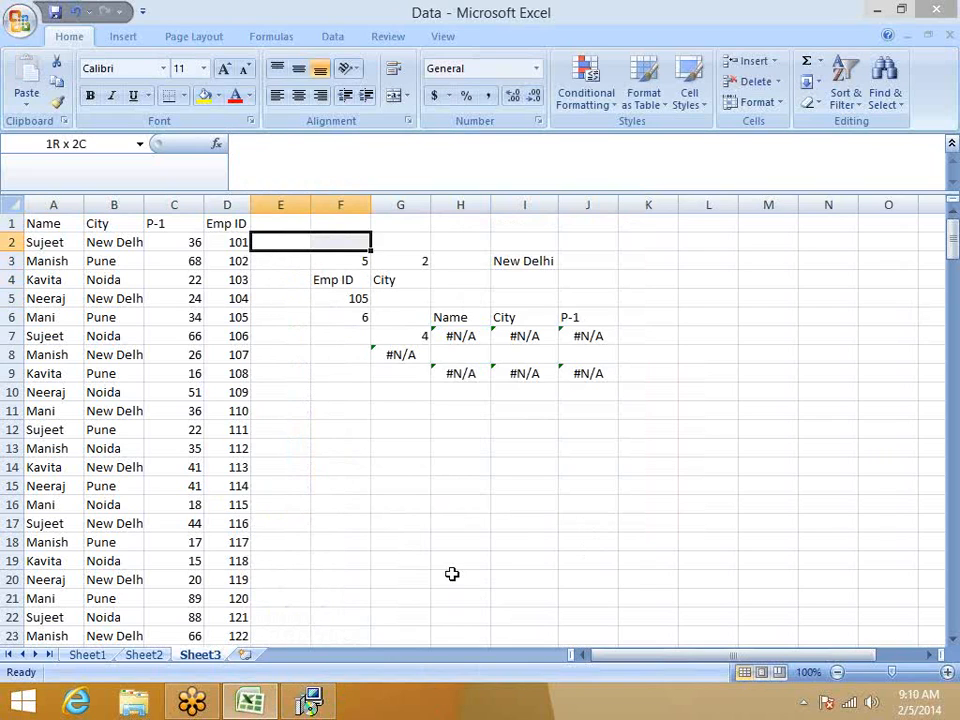
key(shift+Right)
key(shift+Right)
key(shift+Right)
key(shift+Right)
key(shift+Right)
key(shift+Down)
key(shift+Down)
key(shift+Down)
key(shift+Down)
key(shift+Down)
key(shift+Down)
key(shift+Down)
key(shift+Down)
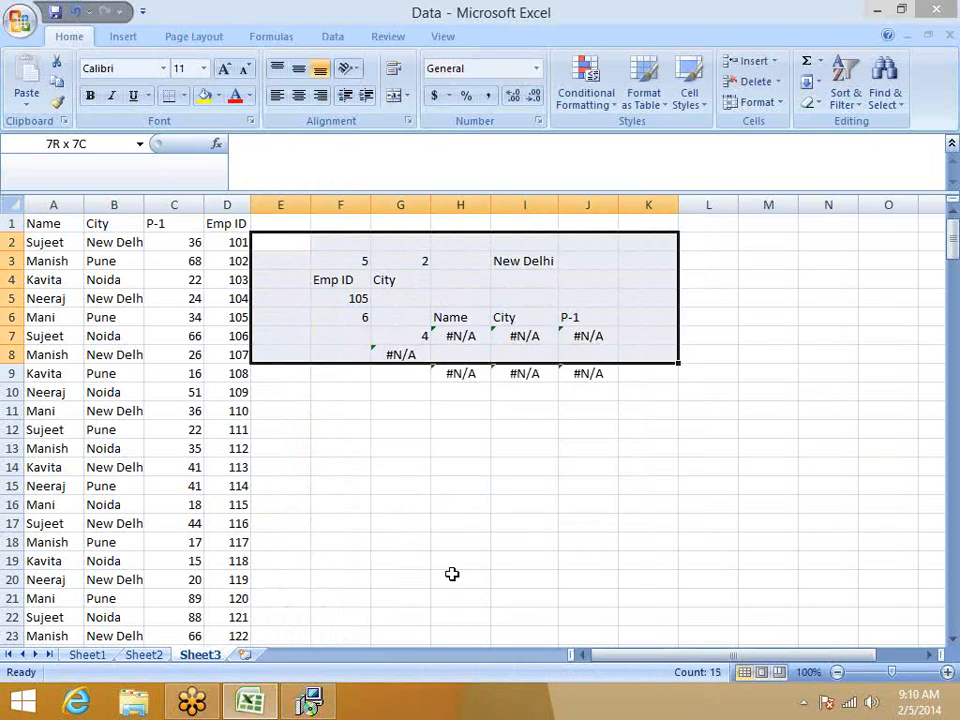
key(Delete)
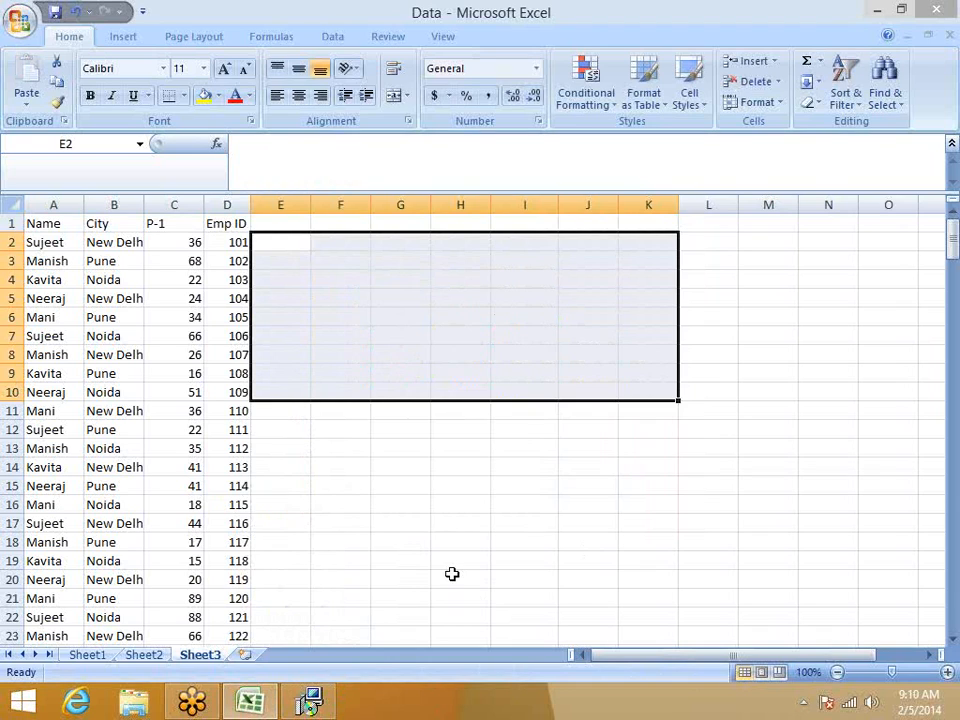
Move the Emp ID column in front of the Name column so it becomes the table's first column
key(Up)
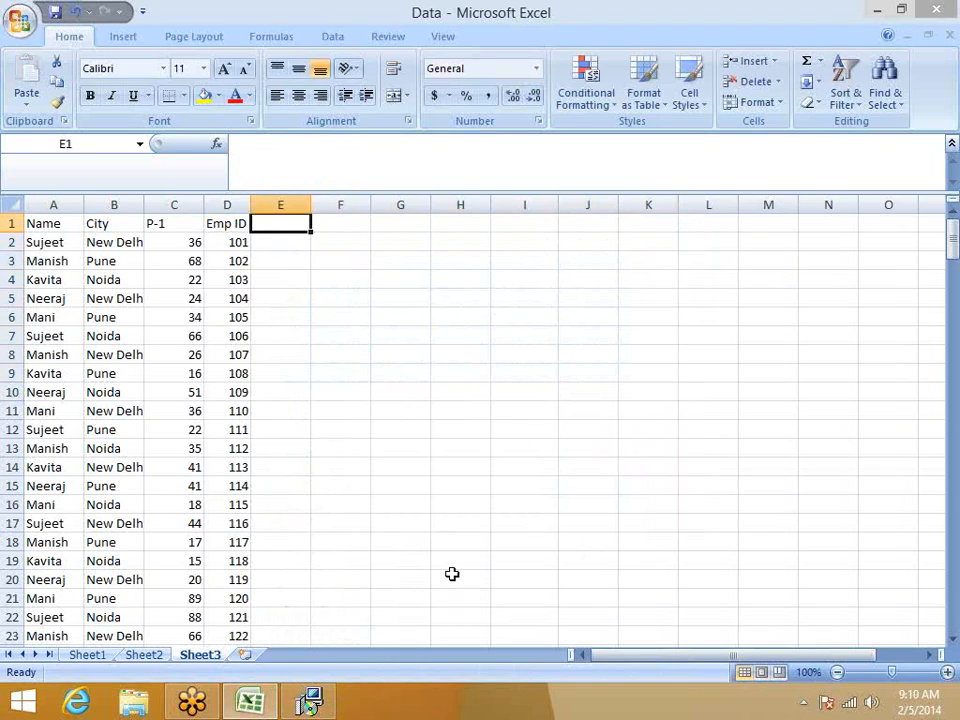
key(Left)
key(Home)
key(Right)
key(Right)
key(Right)
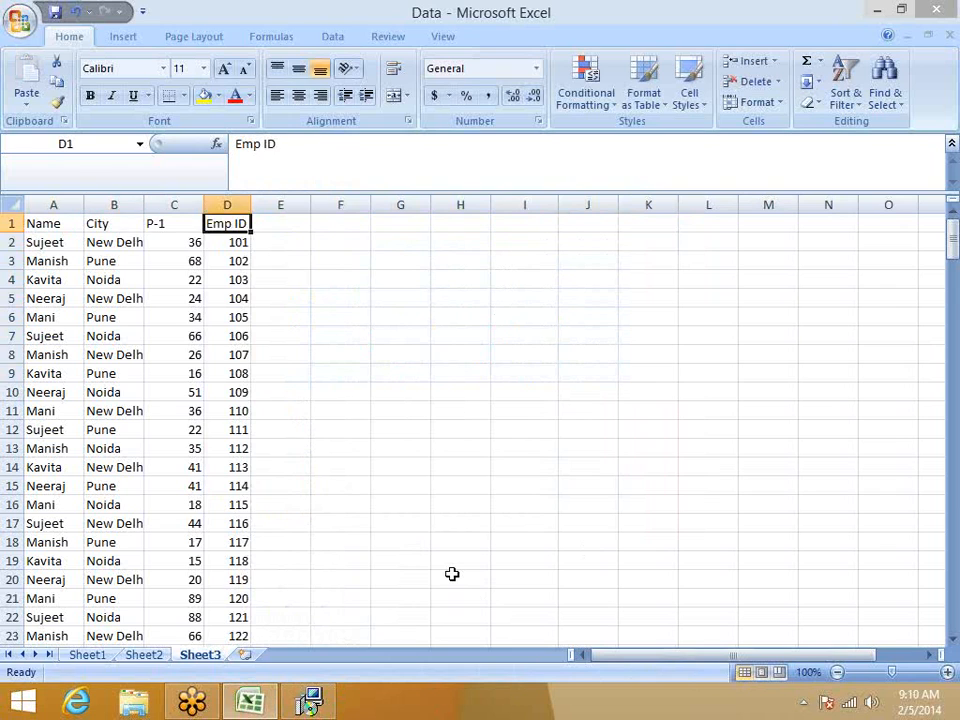
key(ctrl+shift+Down)
key(ctrl+c)
key(Left)
key(Home)
key(ctrl+space)
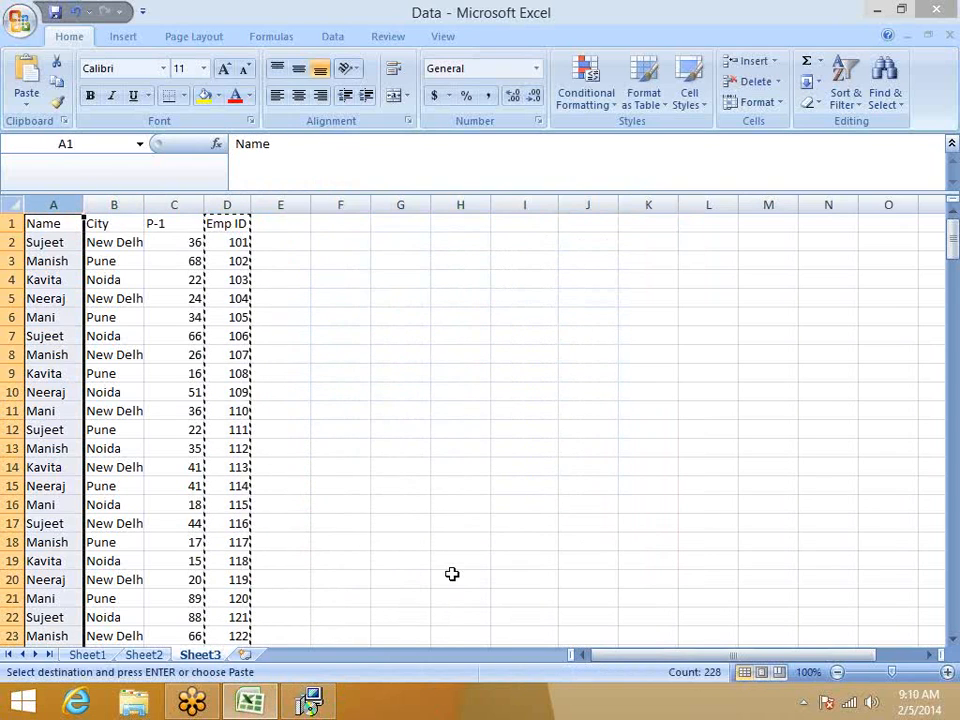
key(ctrl+shift+plus)
Copy the whole table, from Emp ID to P-1, into Sheet1 of the Book2 workbook starting at A1
key(Home)
key(ctrl+shift+Right)
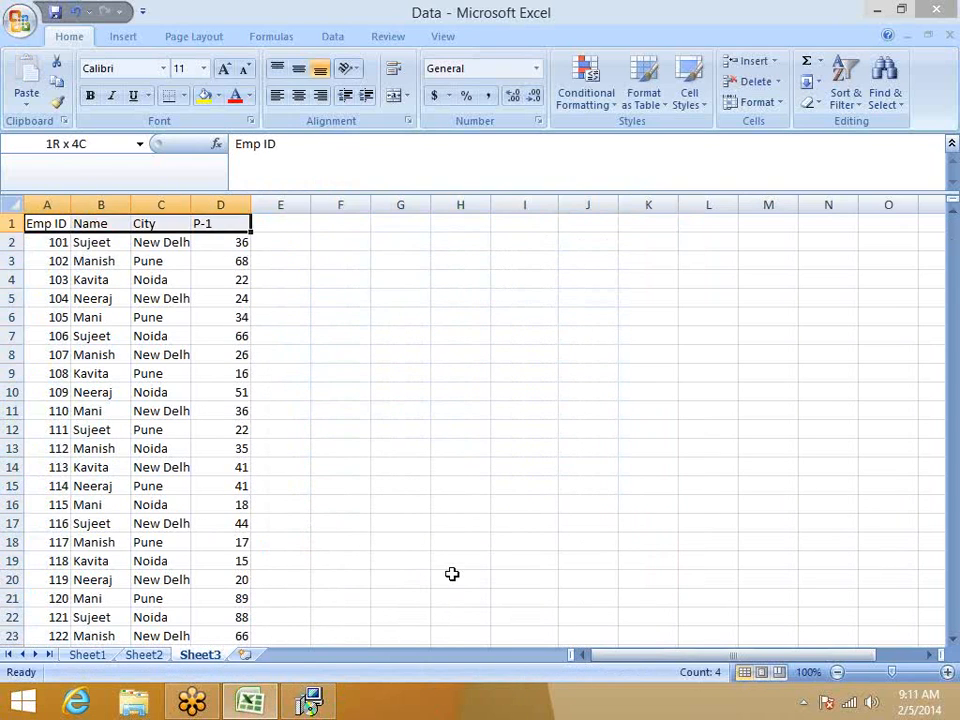
key(ctrl+shift+Down)
key(ctrl+c)
key(ctrl+Tab)
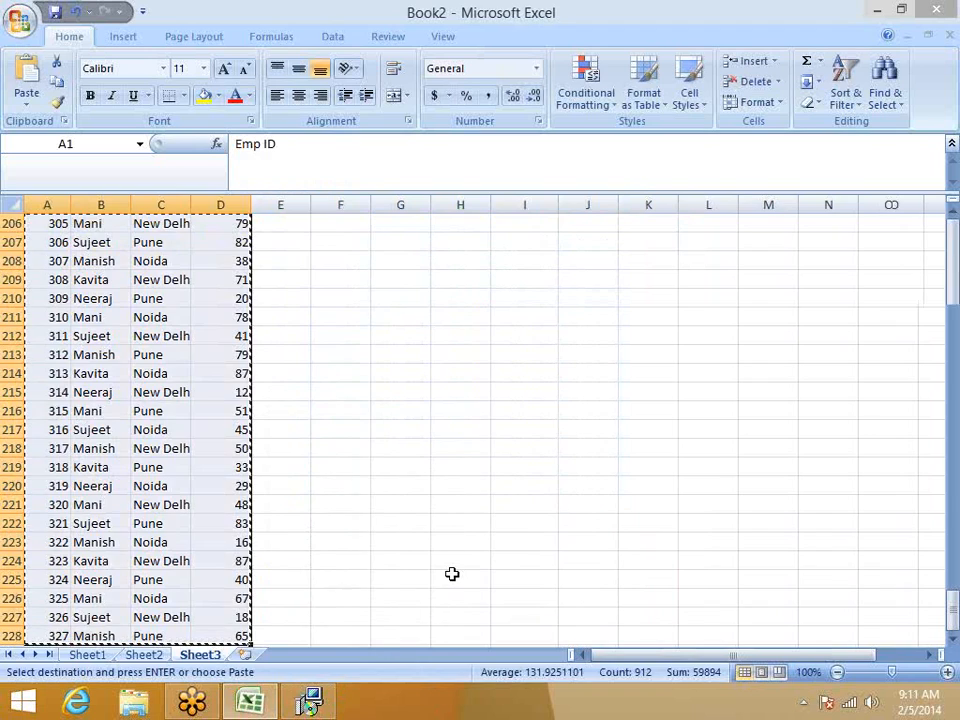
key(ctrl+v)
key(Escape)
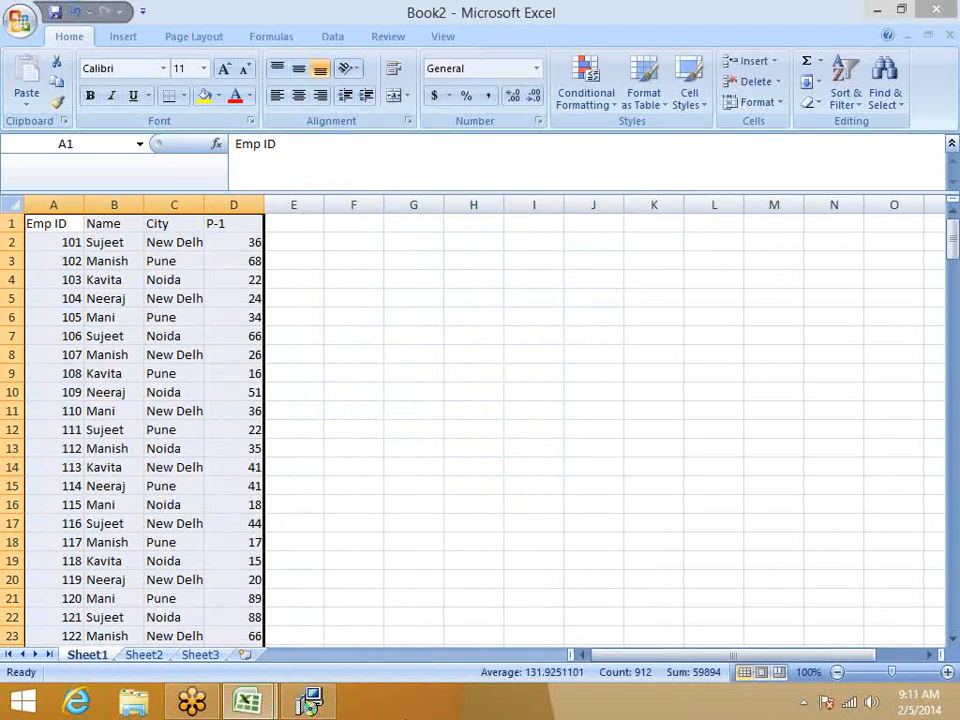
Copy the header row Emp ID, Name, City and P-1 from Sheet1 into row 1 of Sheet2
click(48, 226)
drag(48, 226, 236, 224)
key(ctrl+c)
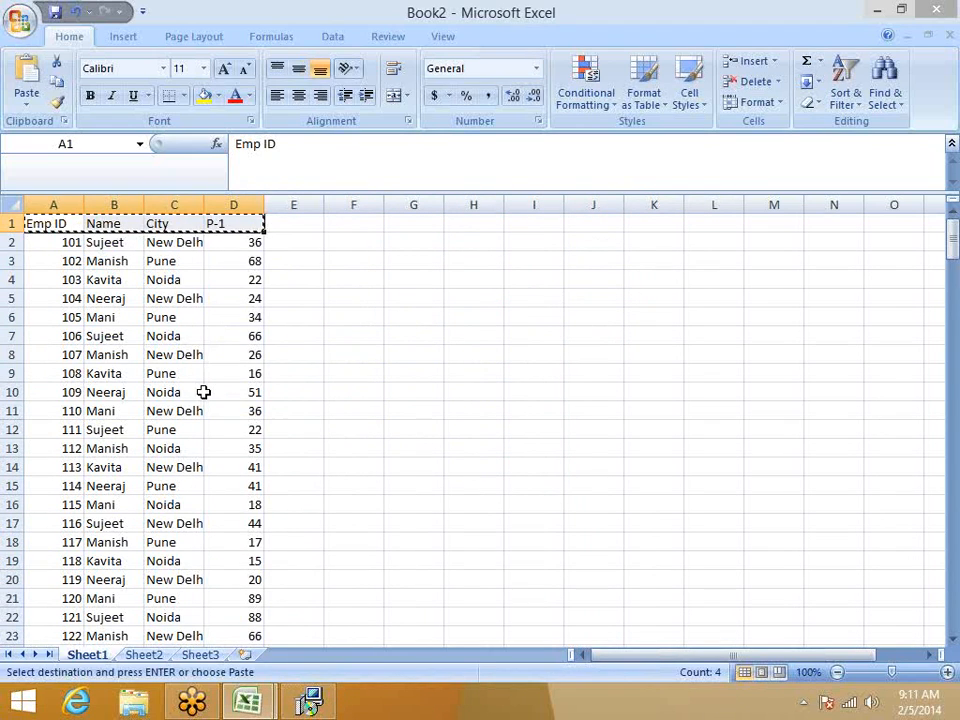
click(143, 654)
key(ctrl+v)
key(Escape)
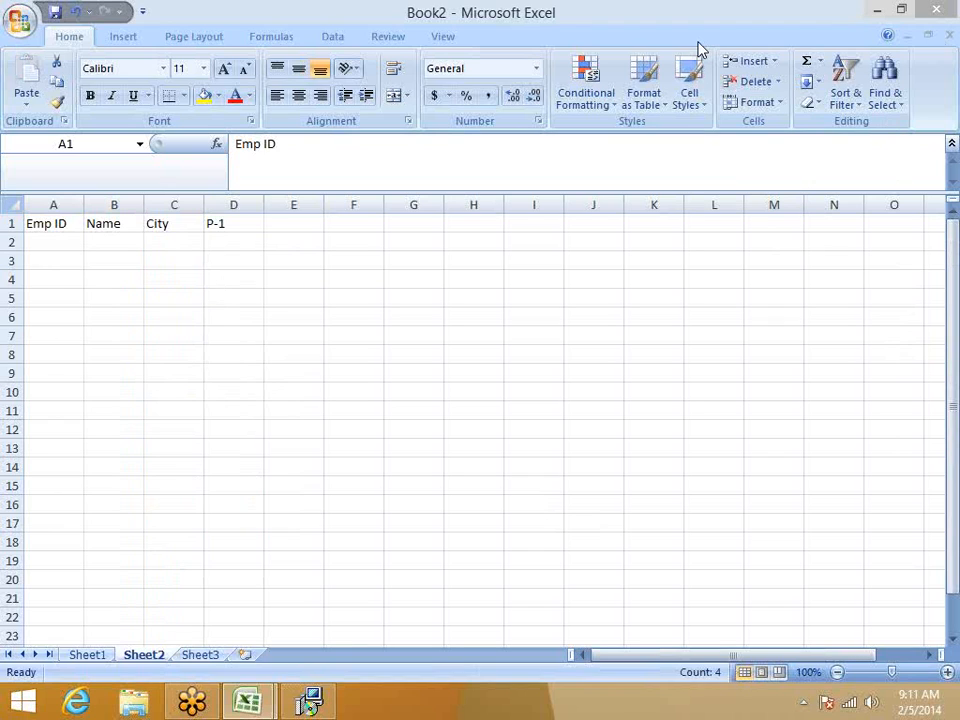
Enter the value 152 in F3 of Sheet2 and select the blank range E6:I13
click(326, 274)
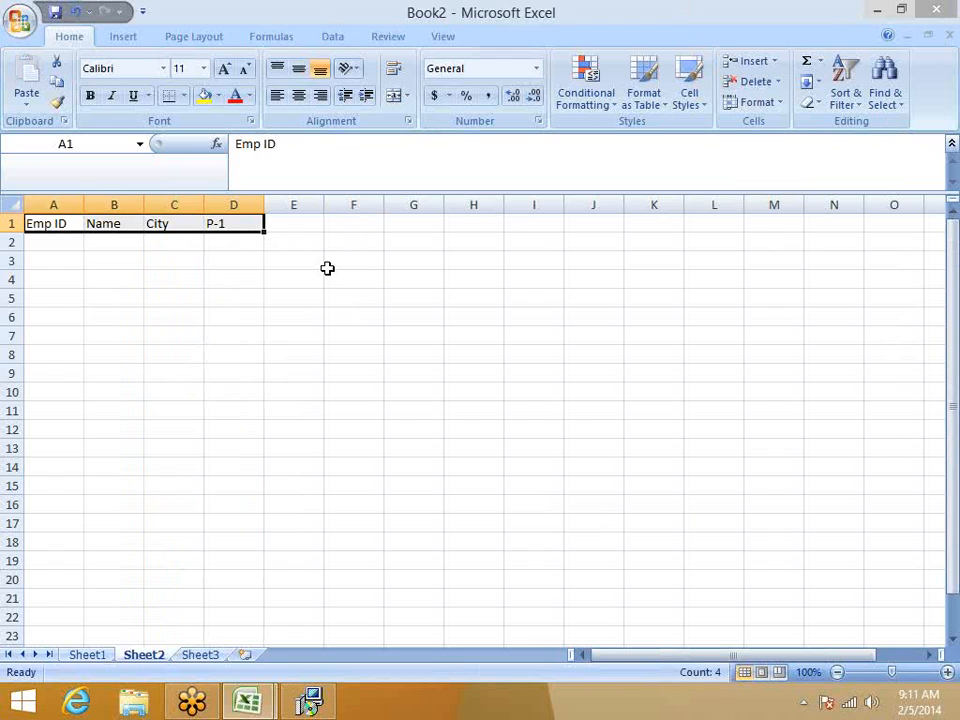
click(327, 268)
text(152)
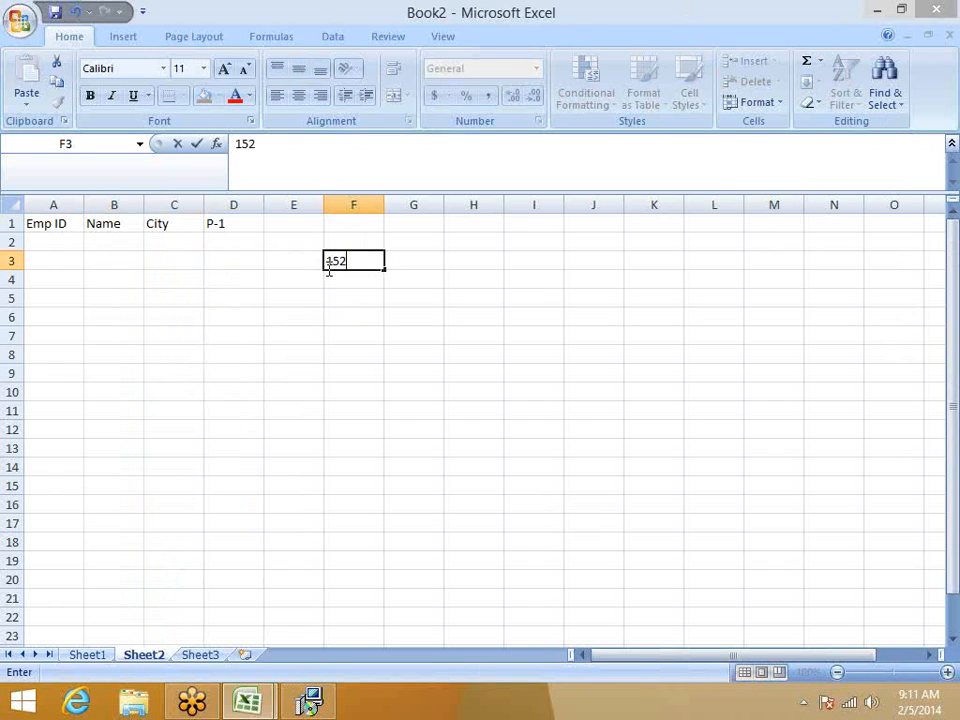
key(Return)
click(415, 263)
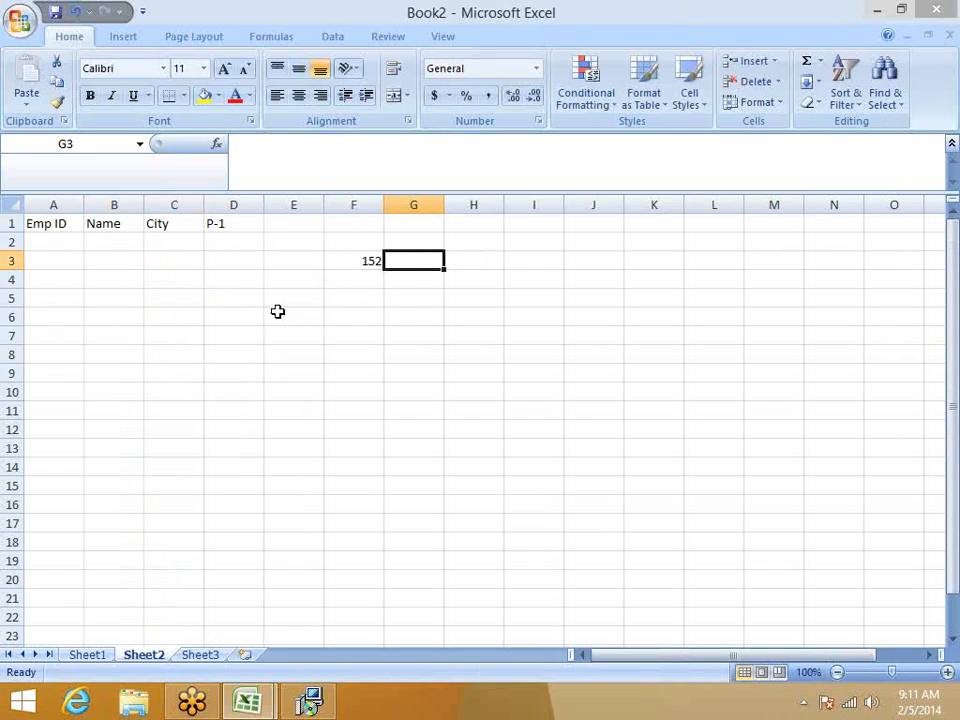
drag(276, 311, 559, 460)
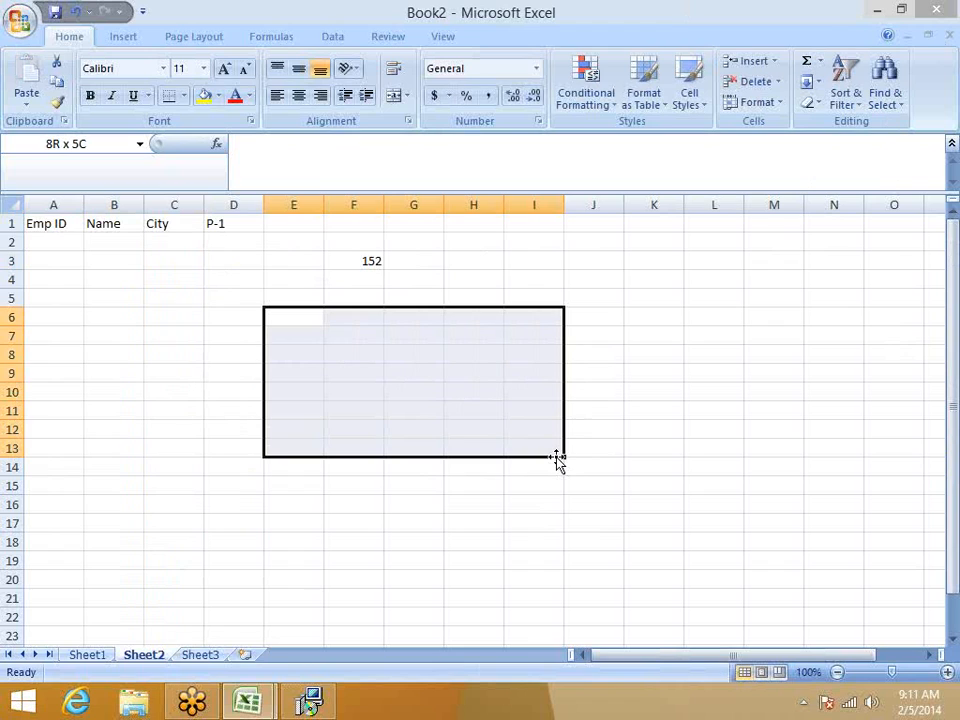
drag(559, 460, 559, 460)
scroll(474, 373, down, 1)
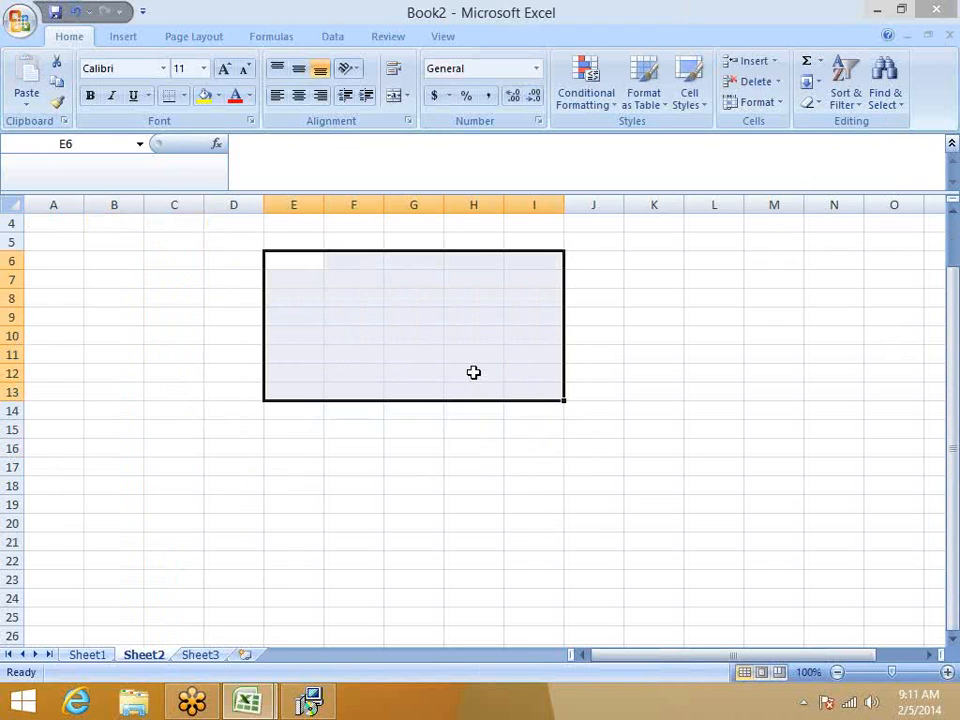
scroll(512, 377, up, 1)
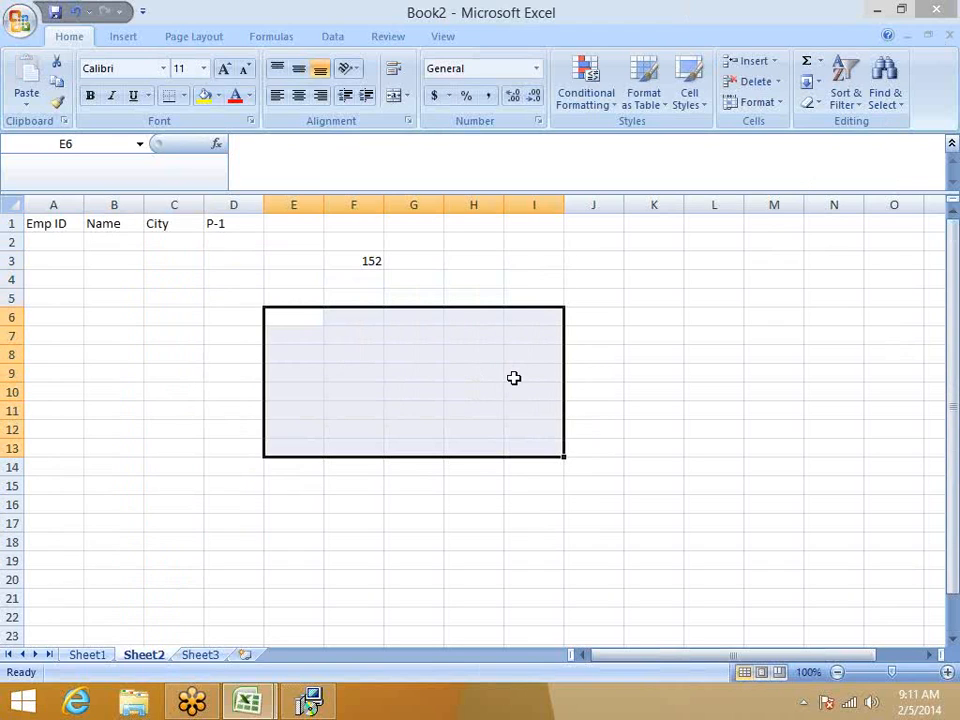
Enter the heading Roll in F2 of Sheet2, above the value 152
click(352, 249)
text(Roll)
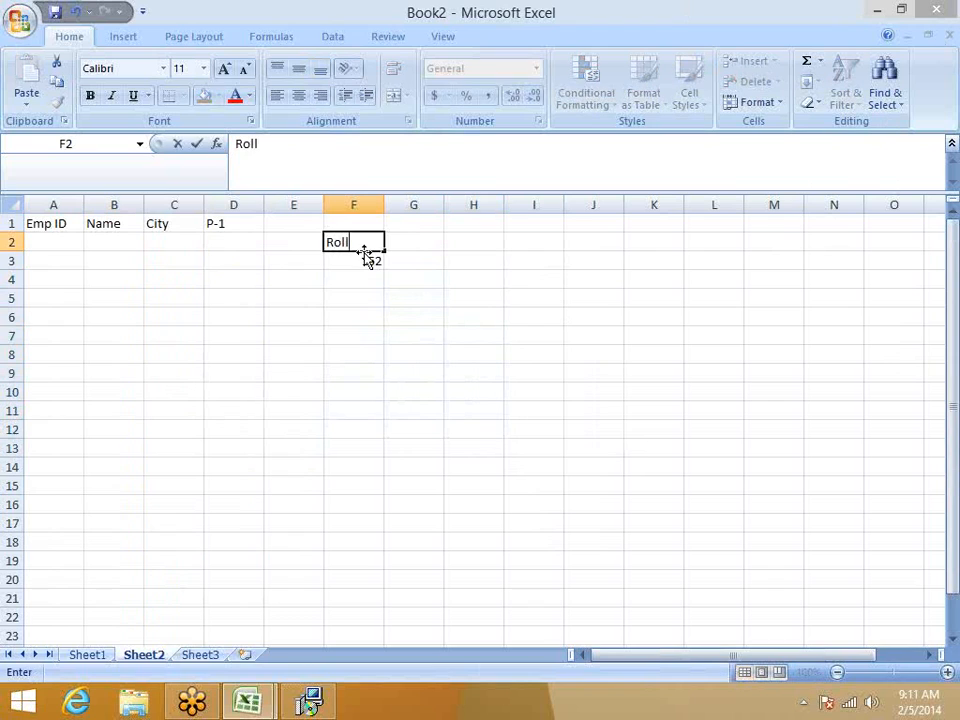
key(Return)
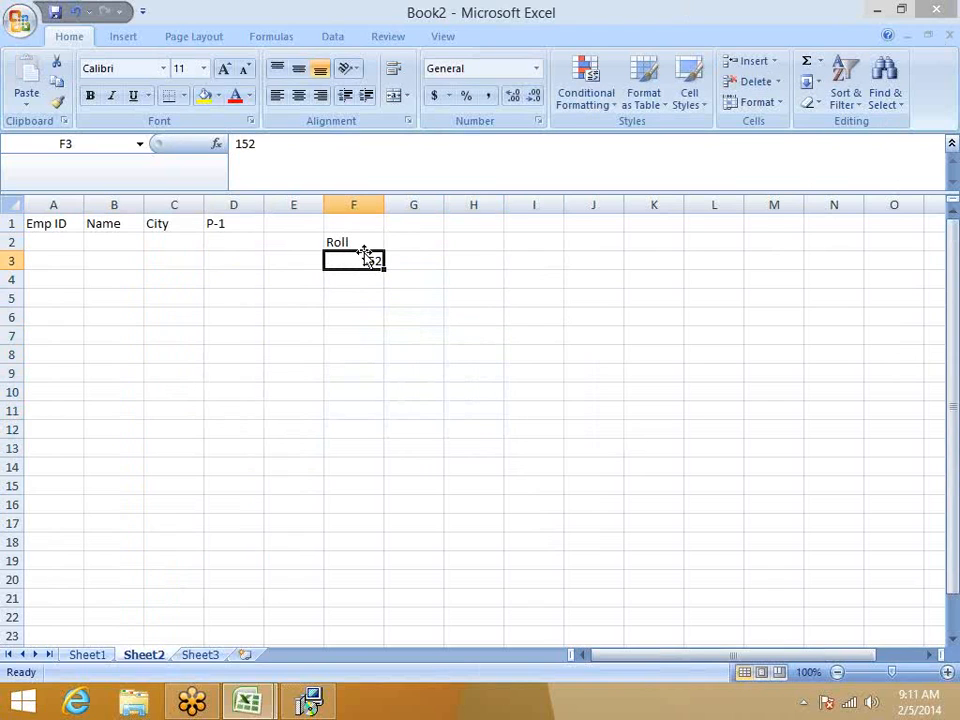
Clear the contents of F2:F3 in Sheet2 and select the blank cell below the Emp ID heading
drag(369, 244, 369, 259)
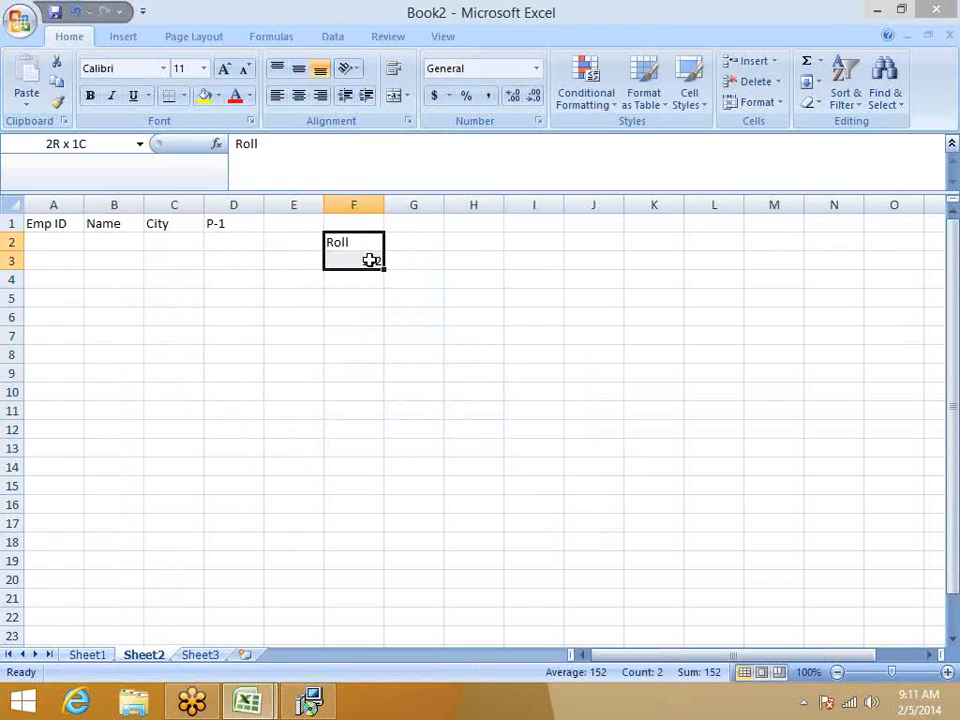
key(Delete)
click(33, 240)
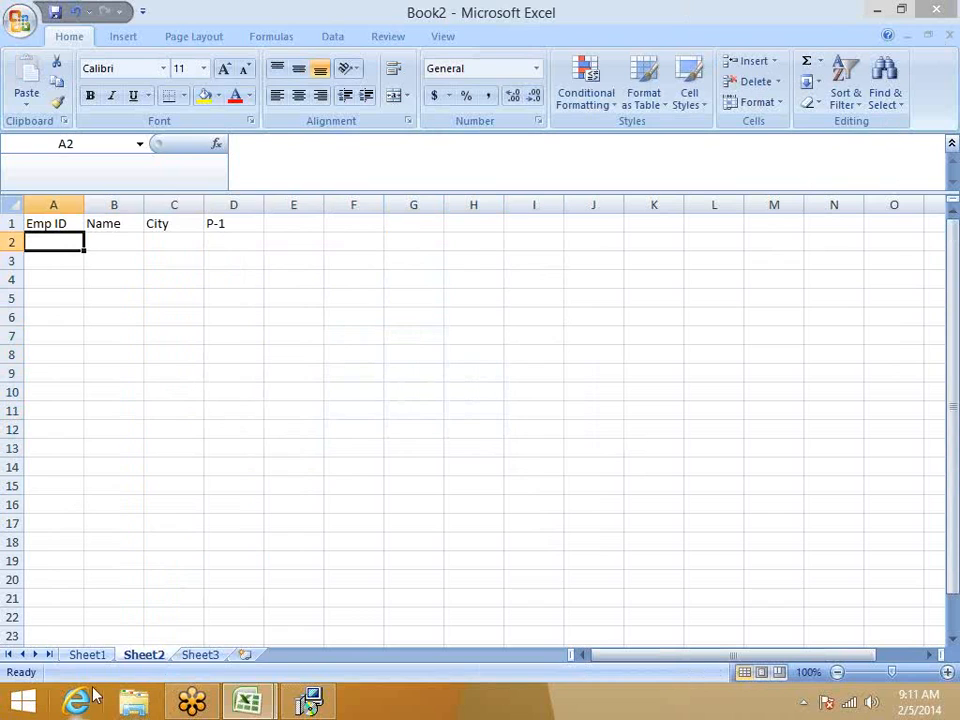
Examine the Emp ID, Name, City and P-1 headings in Sheet1 and the whole Emp ID column
click(87, 654)
click(234, 354)
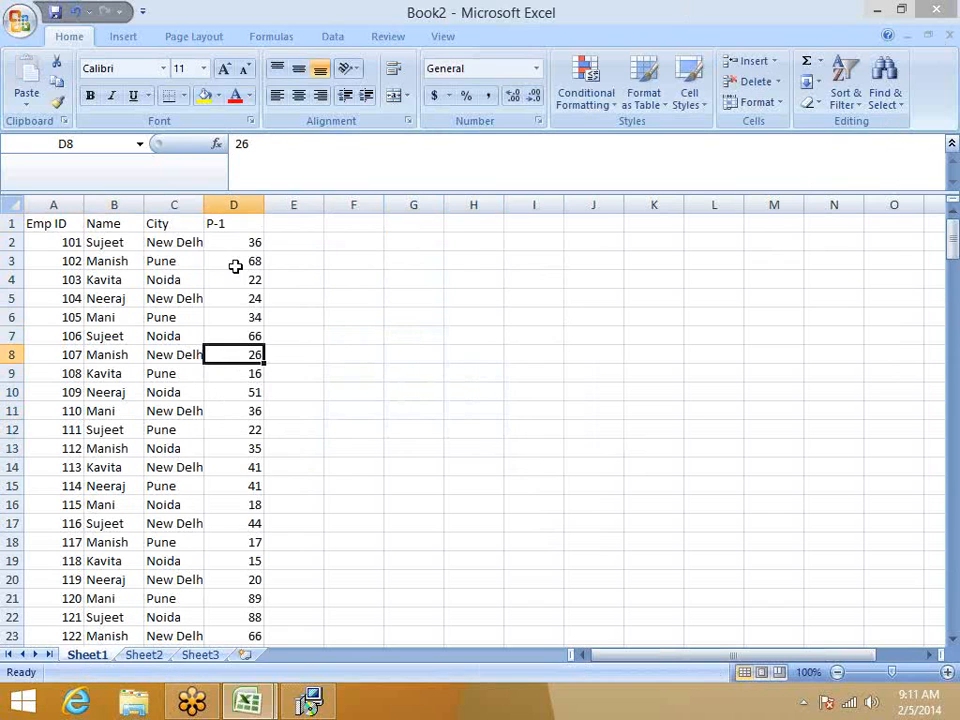
click(64, 223)
click(124, 223)
click(165, 221)
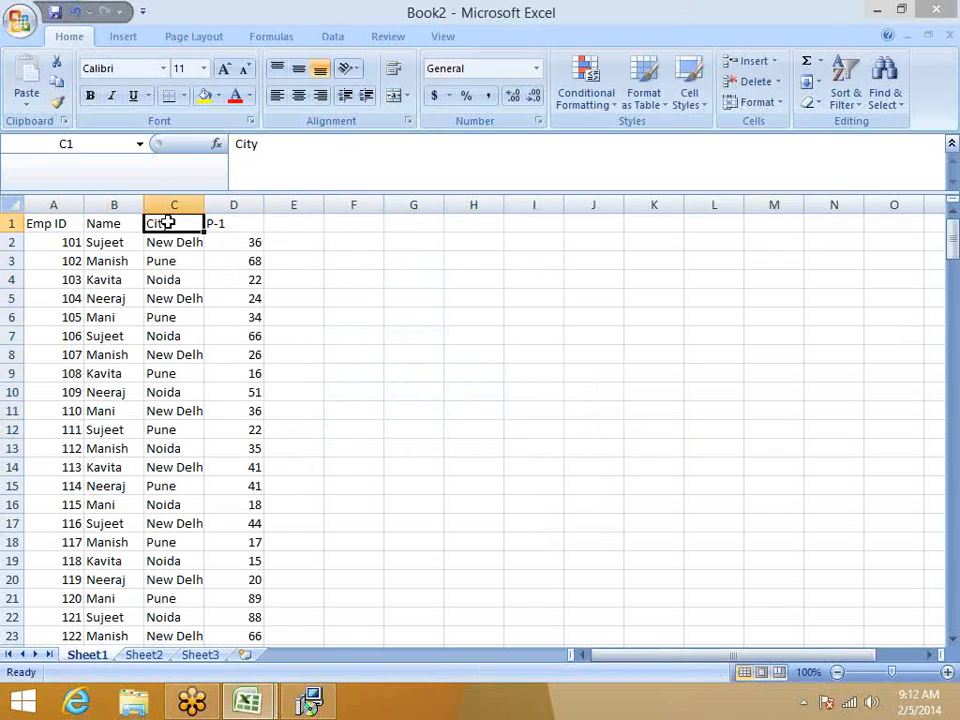
click(237, 222)
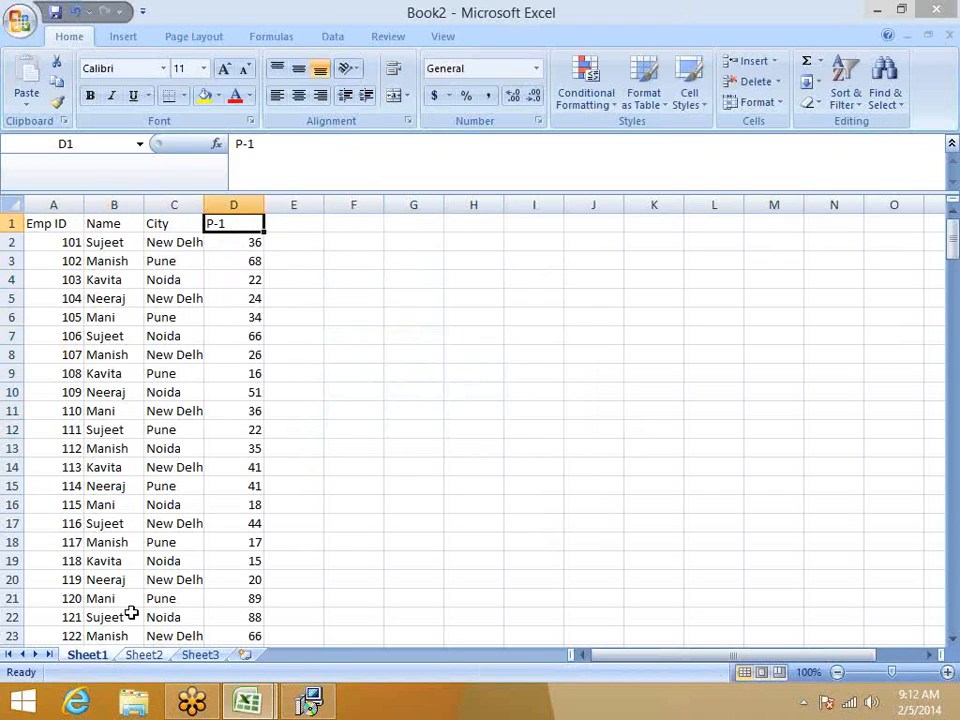
click(53, 224)
click(51, 205)
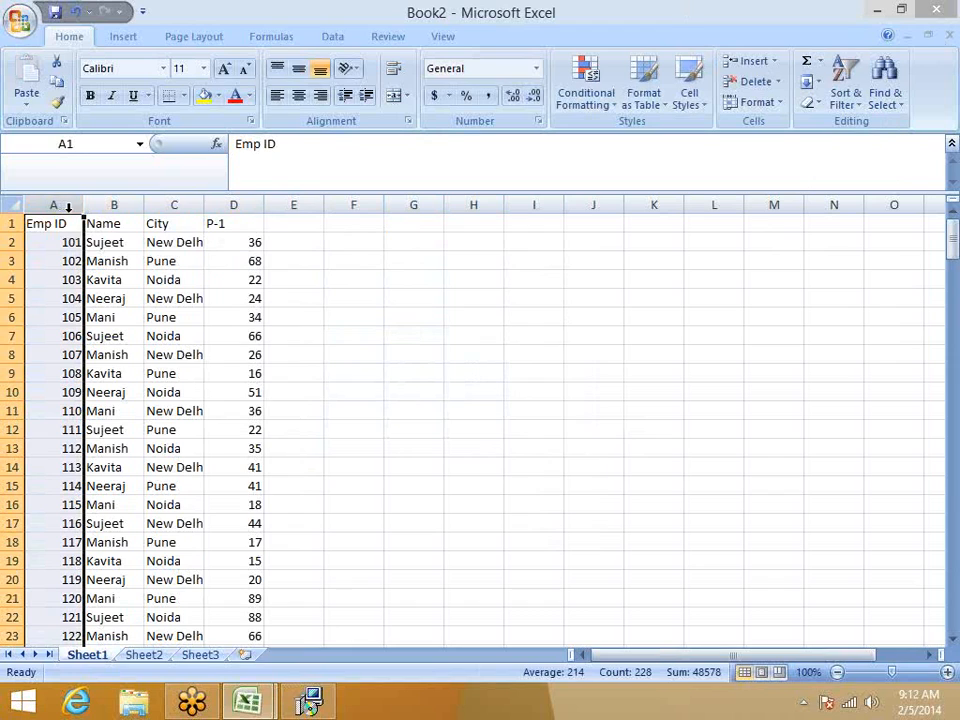
Enter the Emp IDs 104, 102, 102, 200, 145, 200 and 5011 in A2:A8 of Sheet2
click(156, 652)
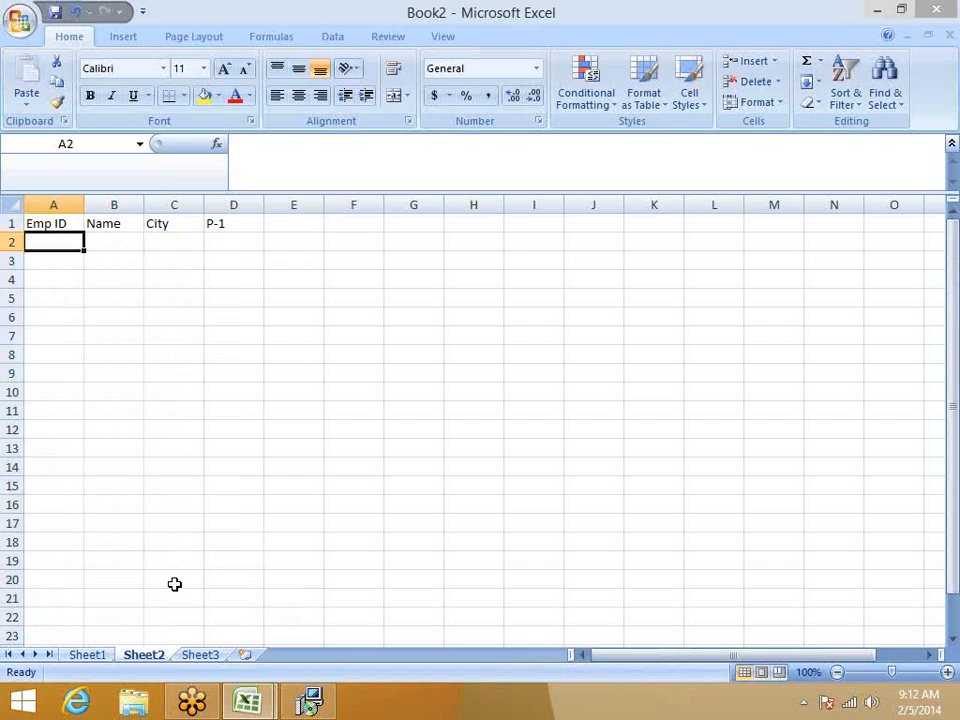
text(104)
key(Return)
text(102)
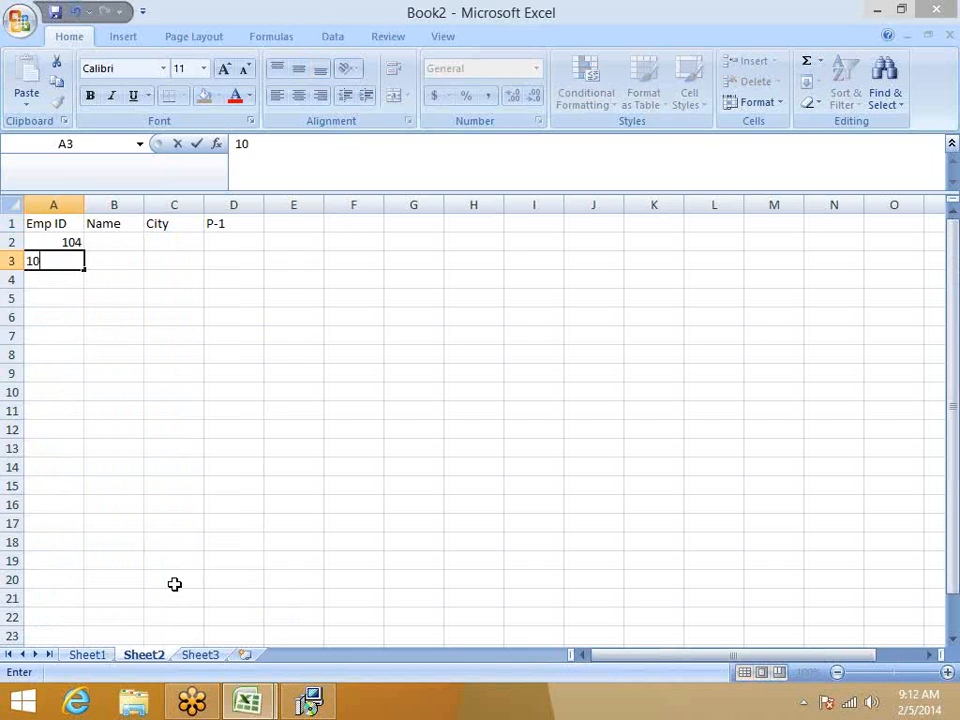
key(Return)
text(5)
key(Escape)
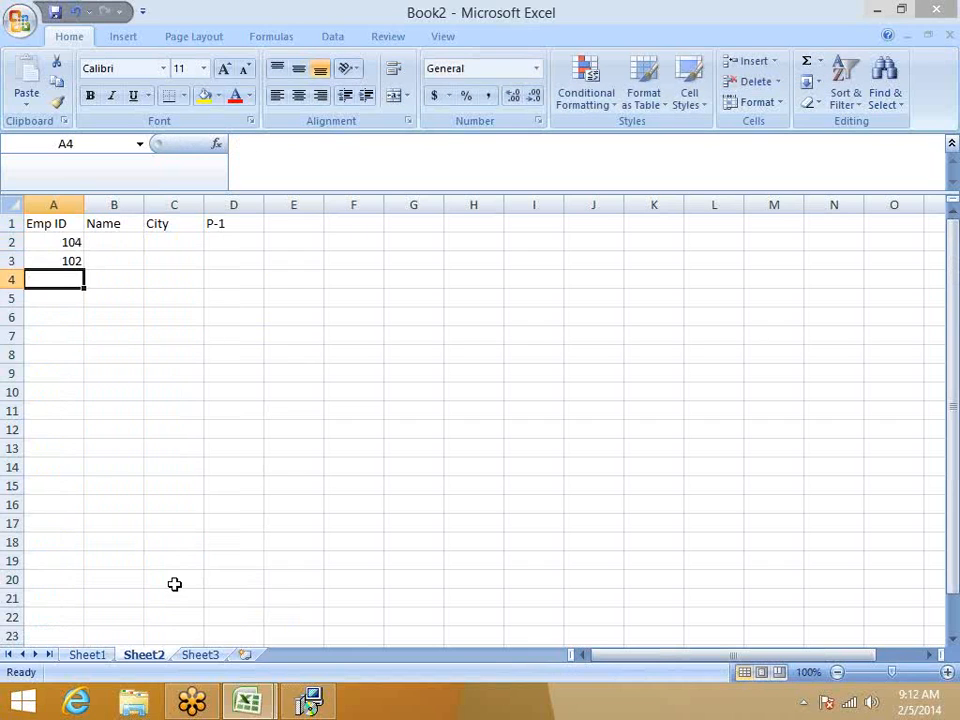
text(102)
key(Return)
text(200)
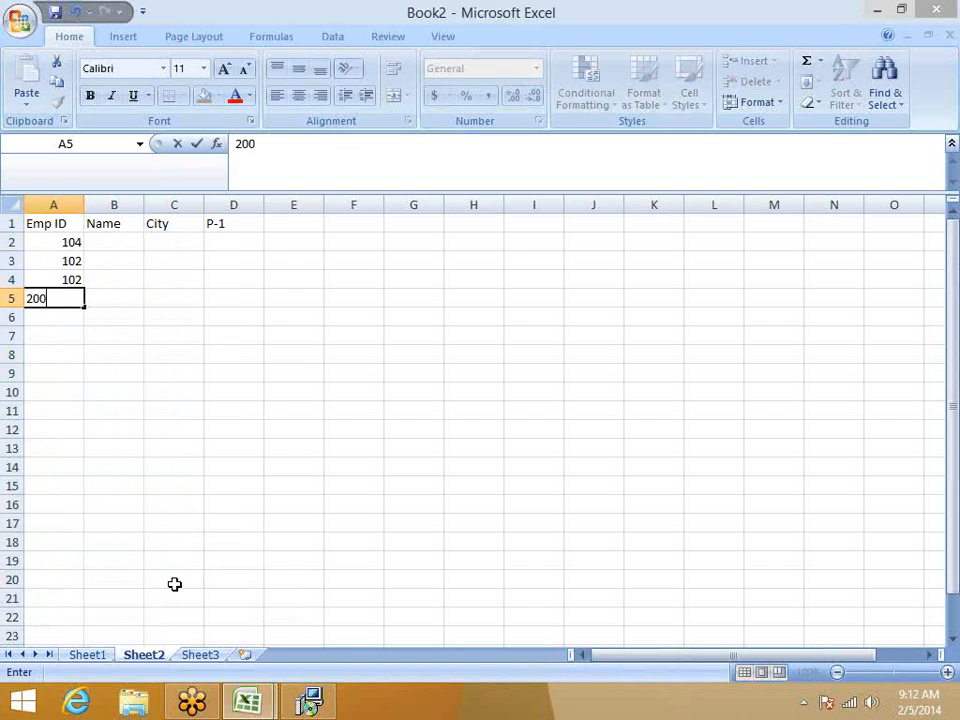
key(Return)
text(145)
key(Return)
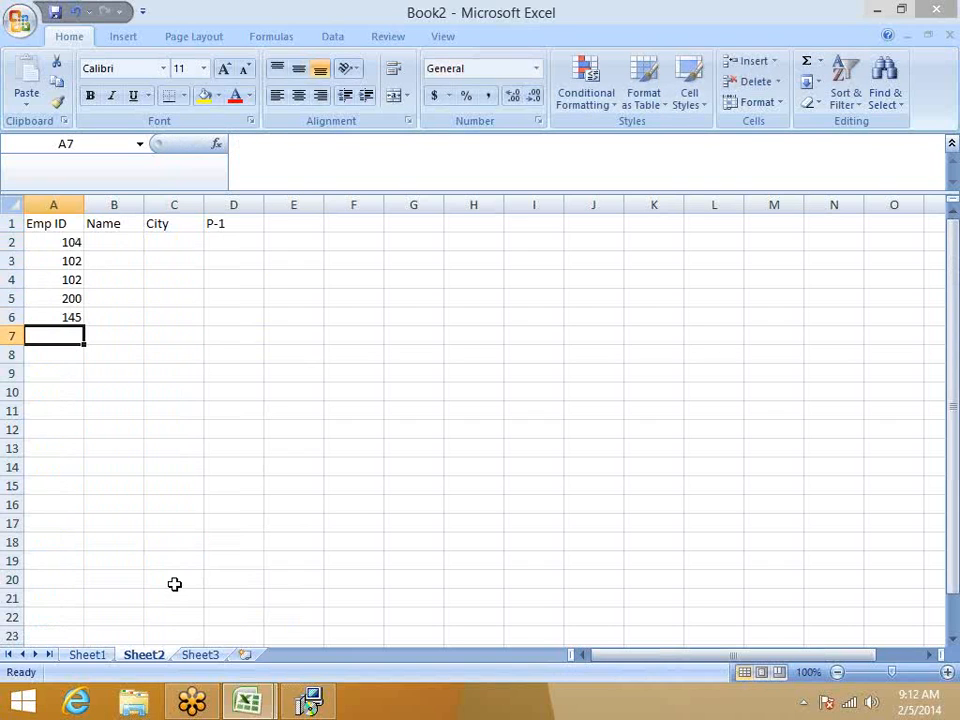
text(200)
key(Return)
text(501)
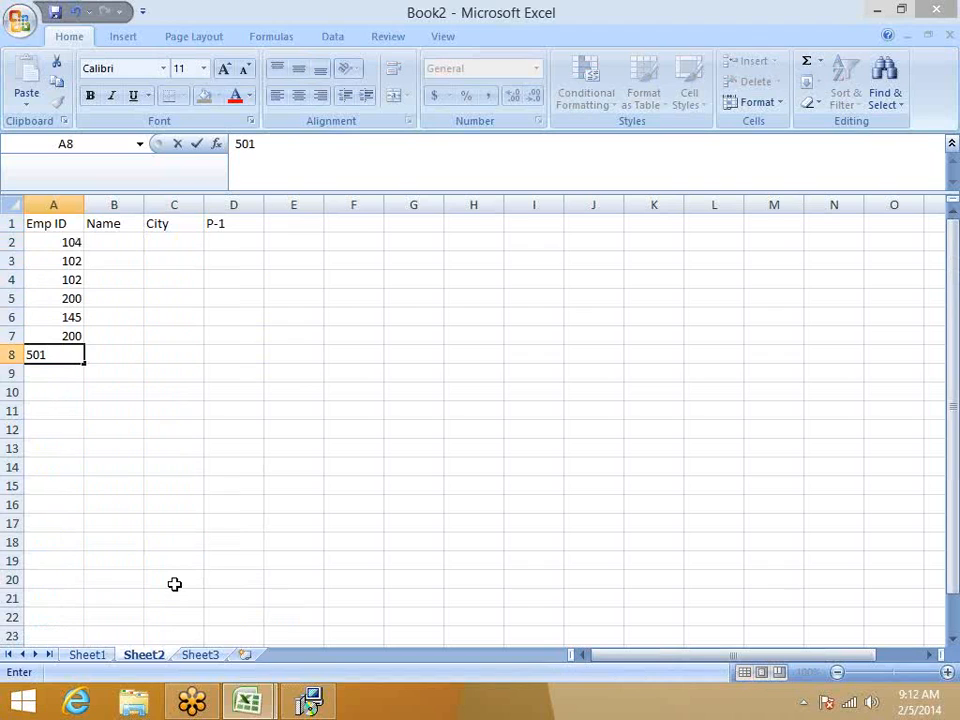
text(1)
key(Return)
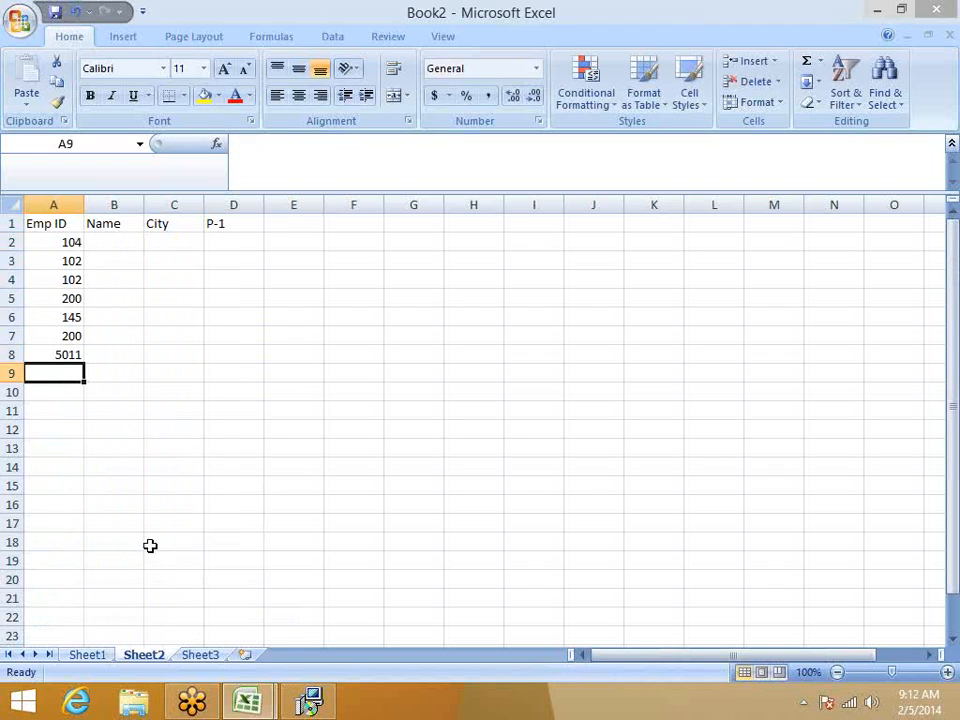
Copy the first Emp ID from A2 of Sheet2 and search the Emp ID column of Sheet1 for 104
key(Up)
key(ctrl+Up)
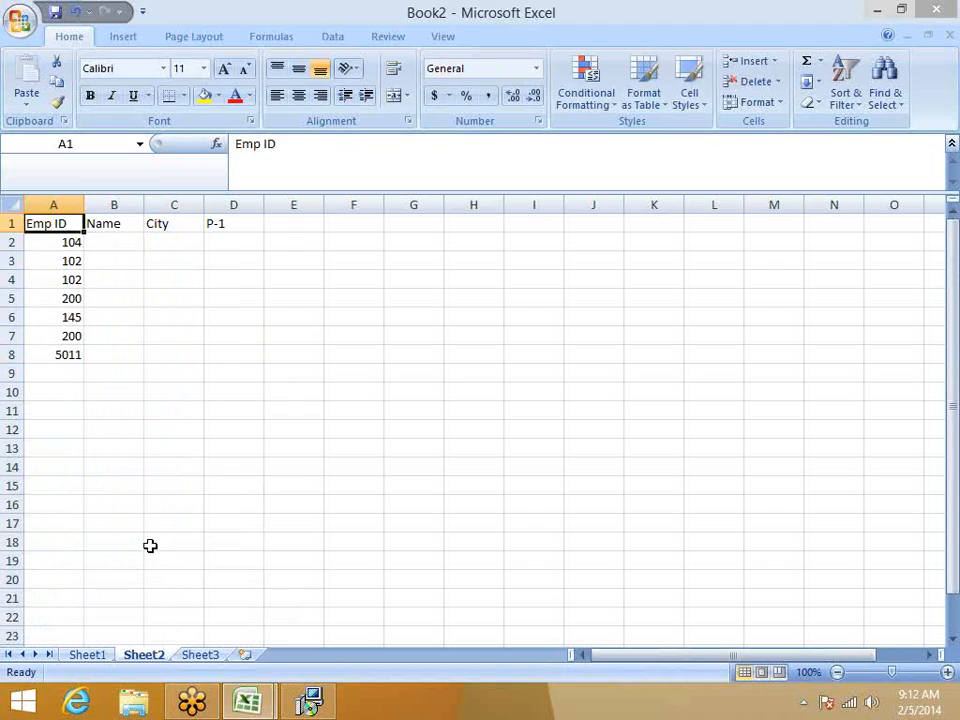
key(Right)
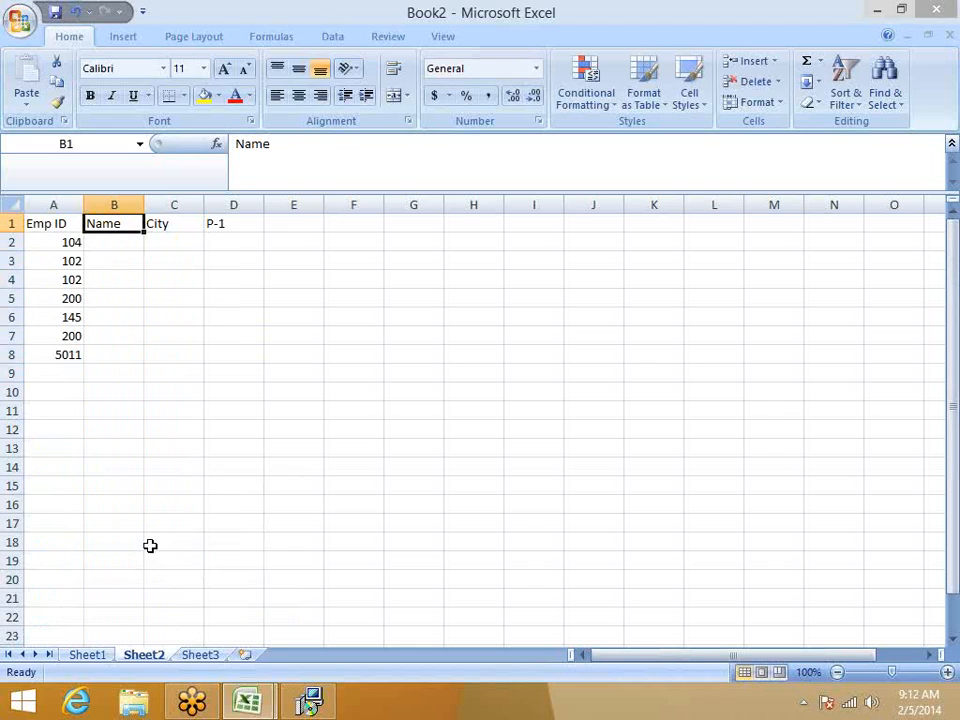
key(Down)
key(Left)
key(ctrl+c)
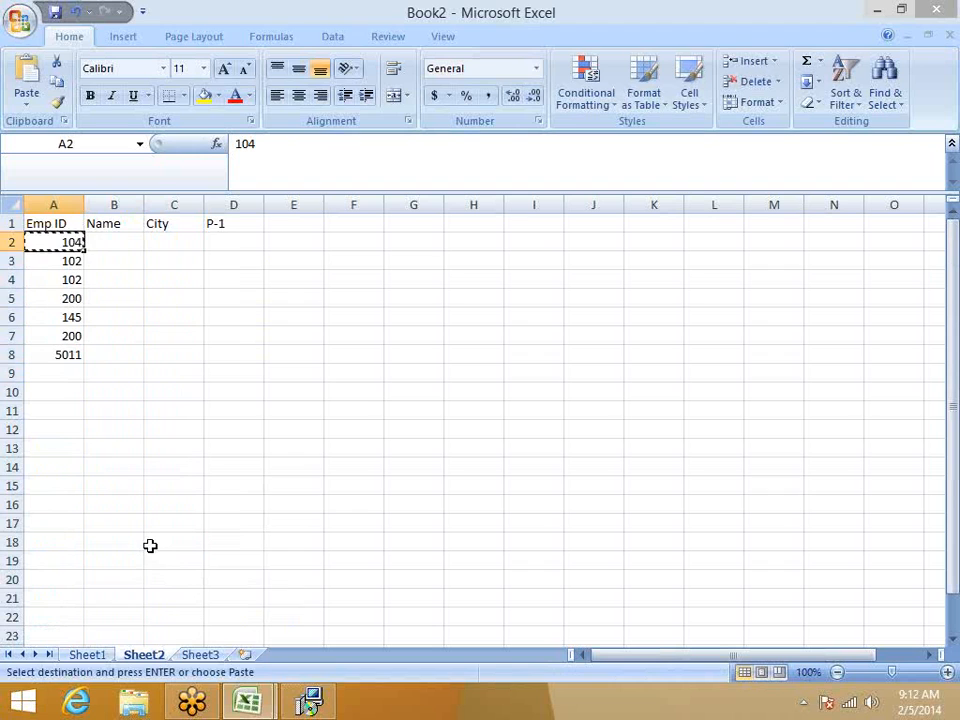
key(ctrl+Page_Up)
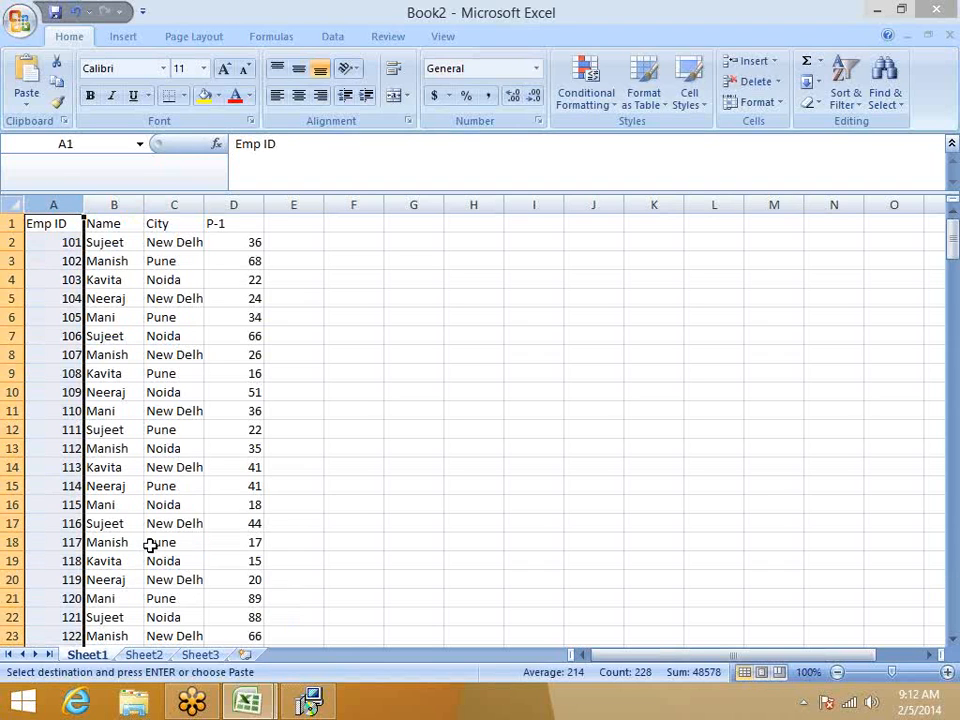
key(ctrl+f)
text(104)
key(Return)
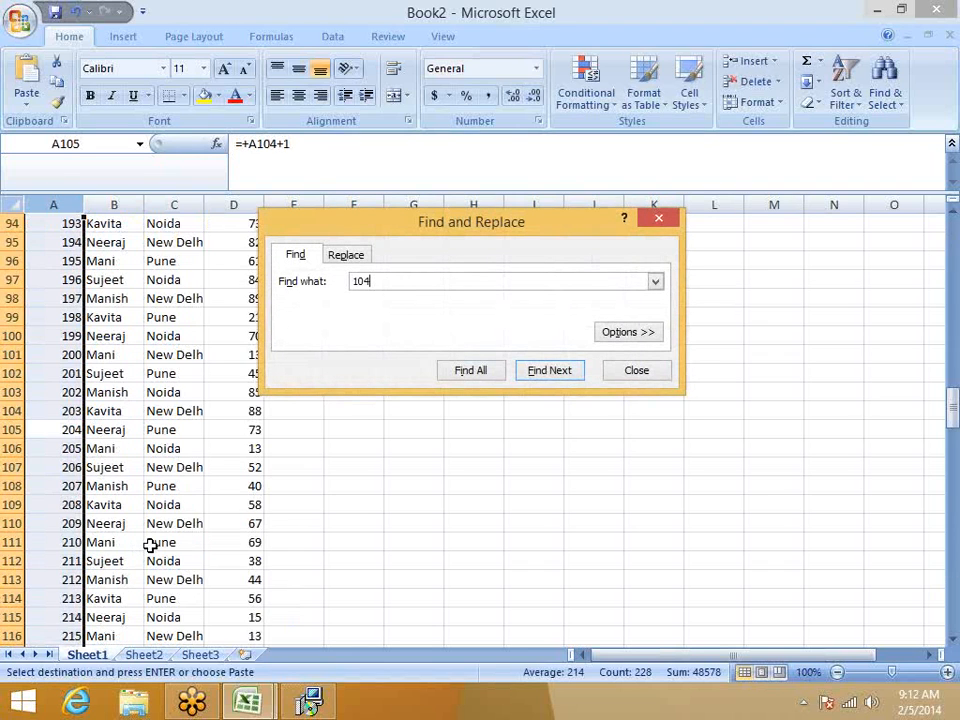
Copy the Name, City and P-1 values from B105:D105 of Sheet1 into B2:D2 of Sheet2
key(Escape)
key(Right)
key(shift+Right)
key(shift+Right)
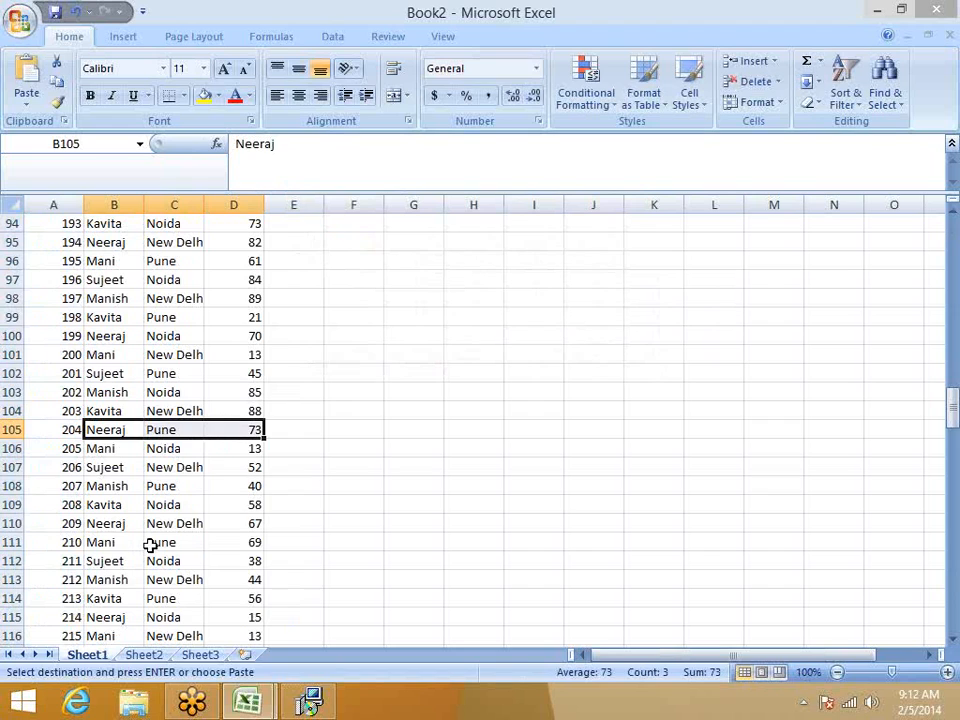
key(ctrl+c)
key(ctrl+Page_Down)
key(Right)
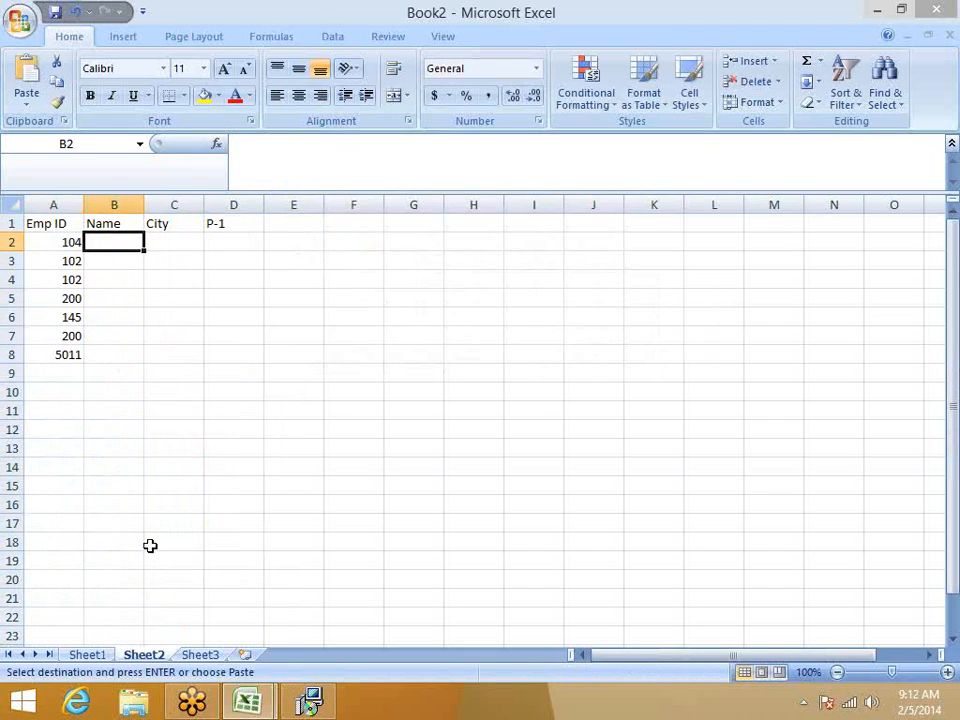
key(ctrl+v)
Copy the second Emp ID from A3 of Sheet2 and search the Emp ID column of Sheet1 for 102
key(Down)
key(Left)
key(ctrl+c)
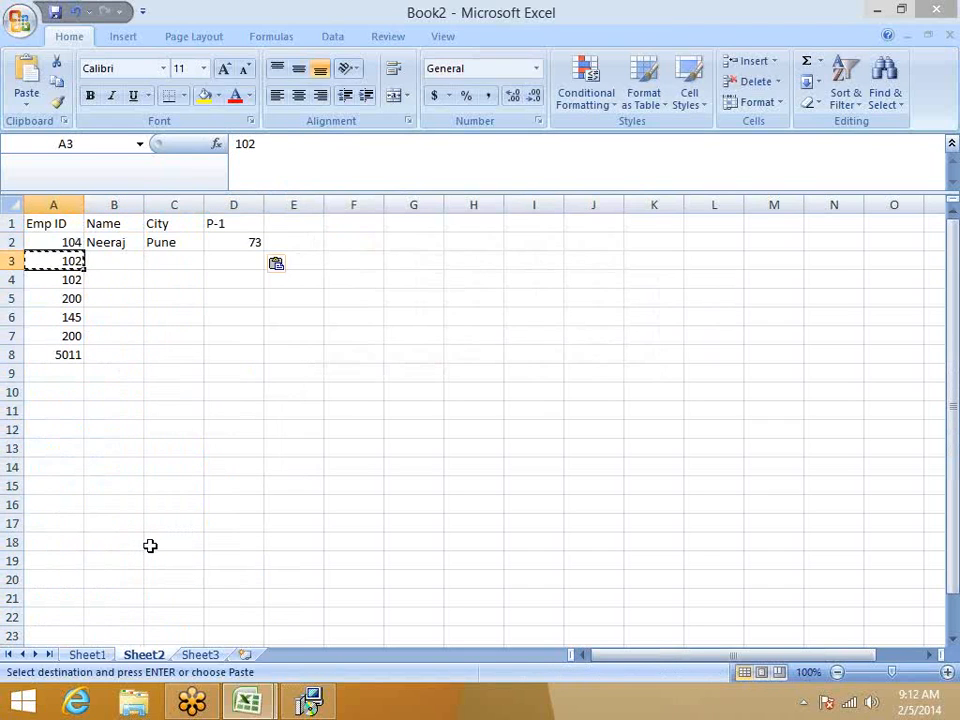
key(ctrl+Page_Up)
key(Left)
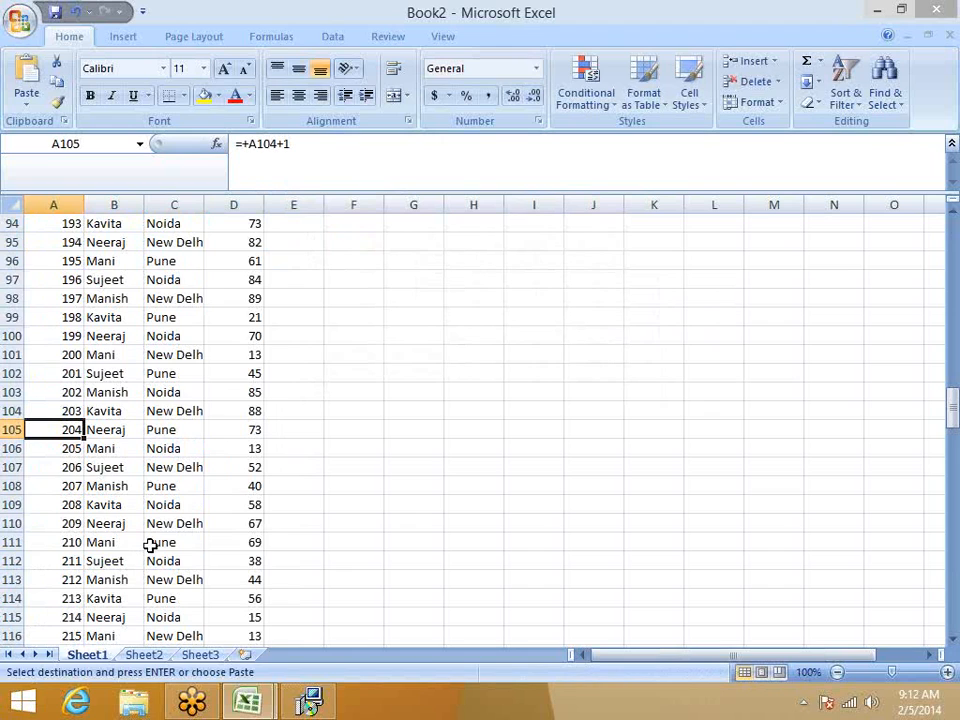
key(ctrl+space)
key(ctrl+f)
text(102)
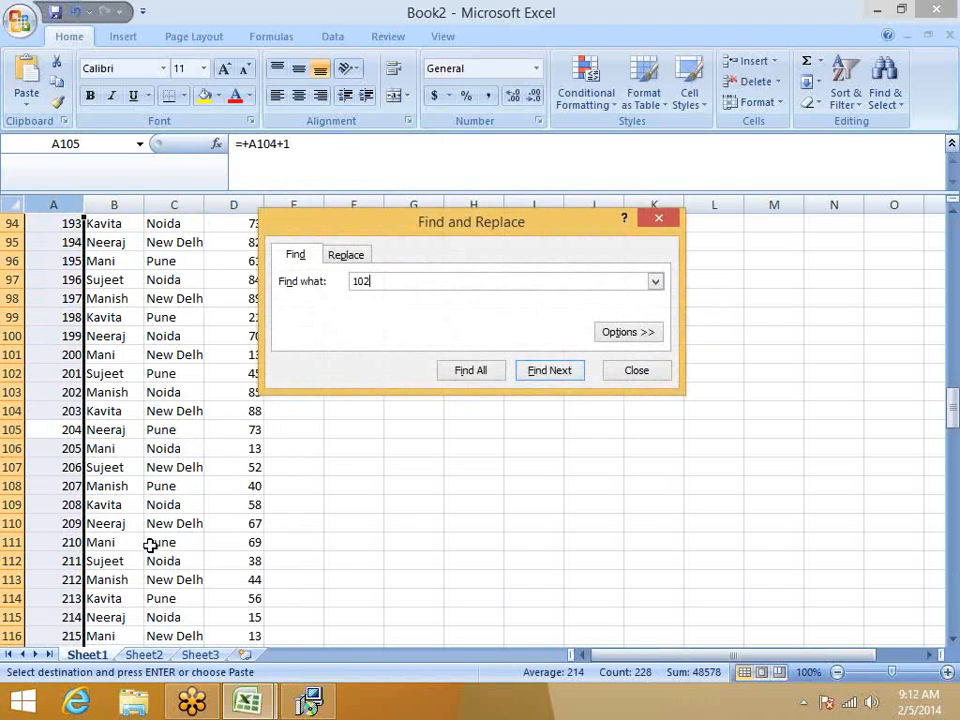
key(Return)
Copy the Name, City and P-1 values from B103:D103 of Sheet1 into B3:D3 of Sheet2
key(Escape)
key(Right)
key(shift+Right)
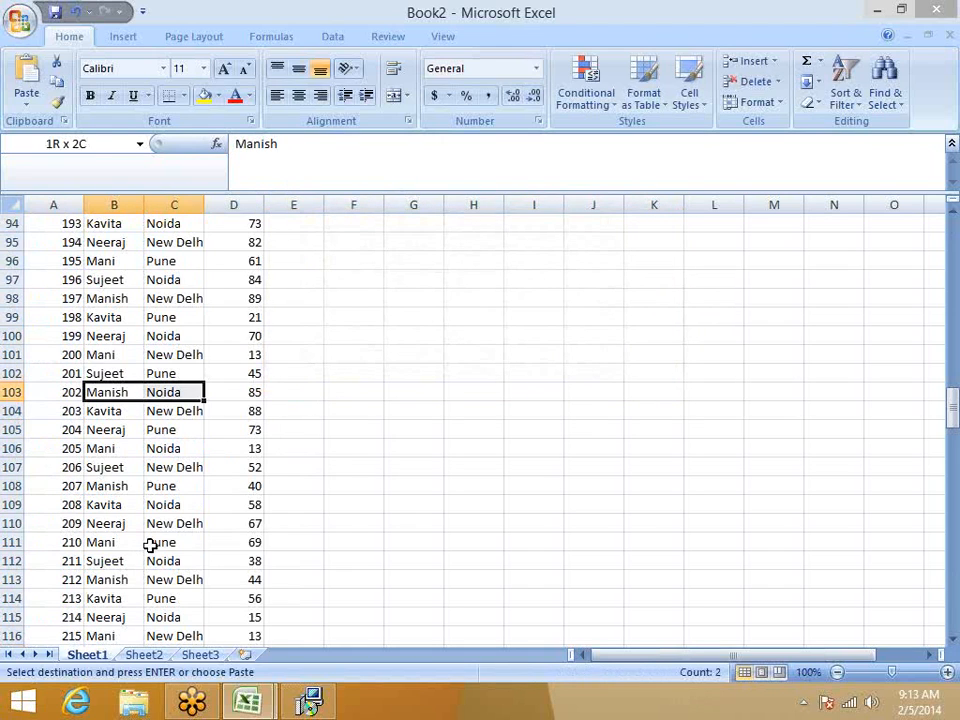
key(shift+Right)
key(ctrl+Page_Down)
key(Right)
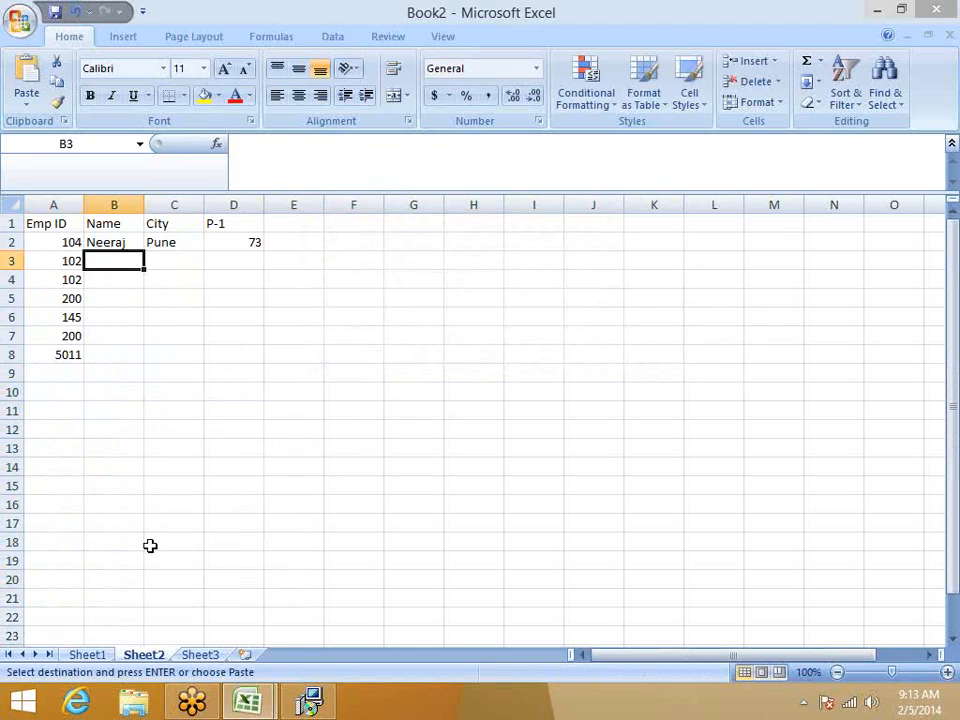
key(ctrl+v)
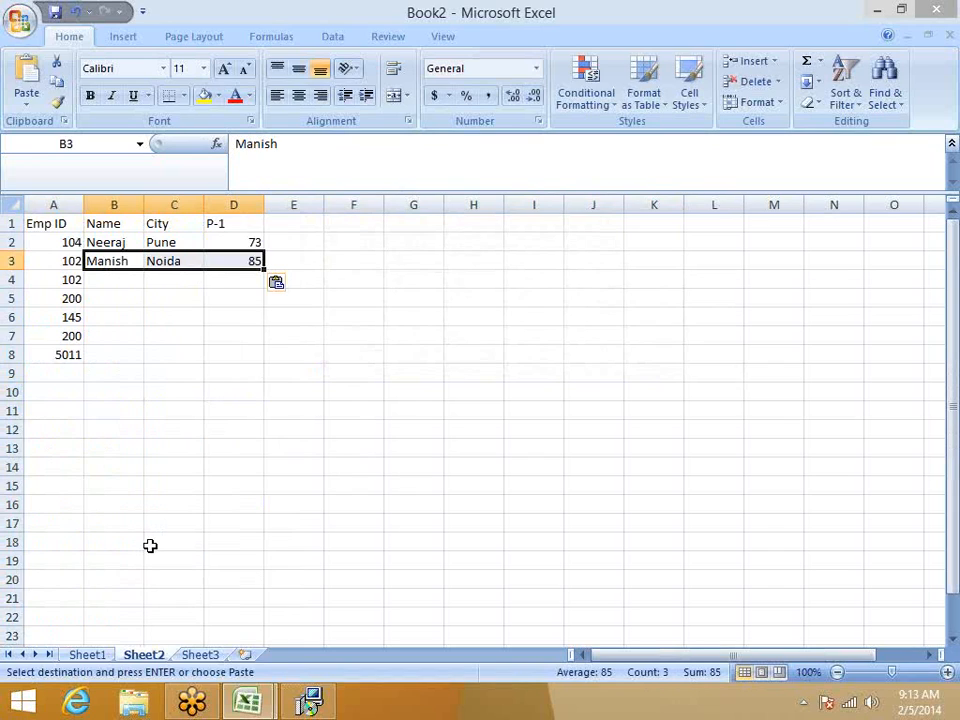
Review the remaining Emp IDs in A4:A8 of Sheet2 and check them against the source table in Sheet1
key(Left)
key(Down)
key(Down)
key(Down)
key(Down)
key(Down)
key(Down)
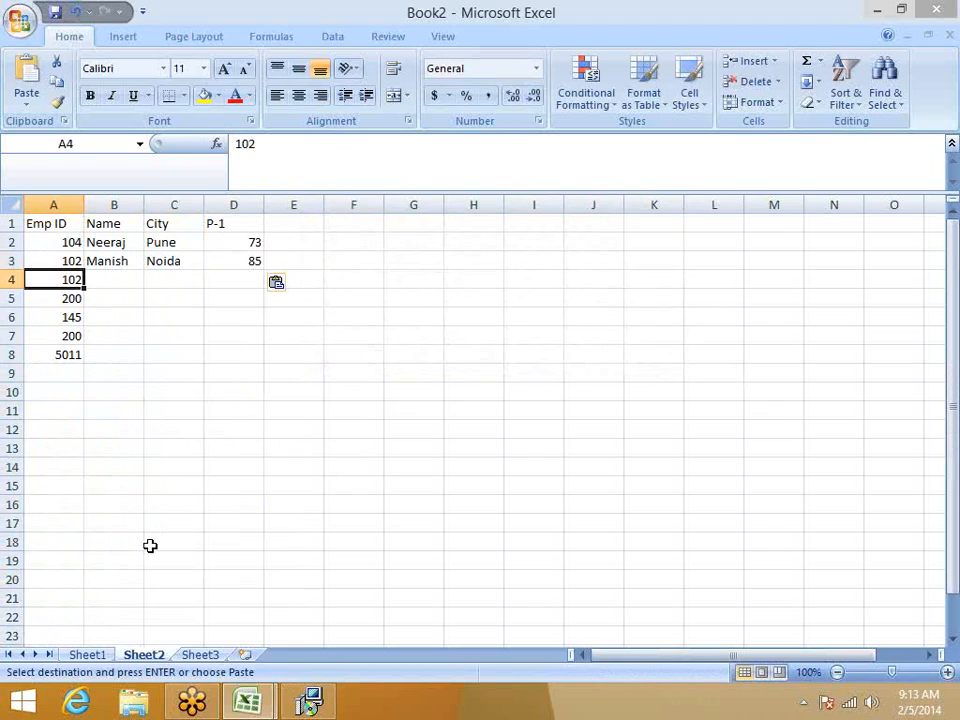
key(Down)
key(Up)
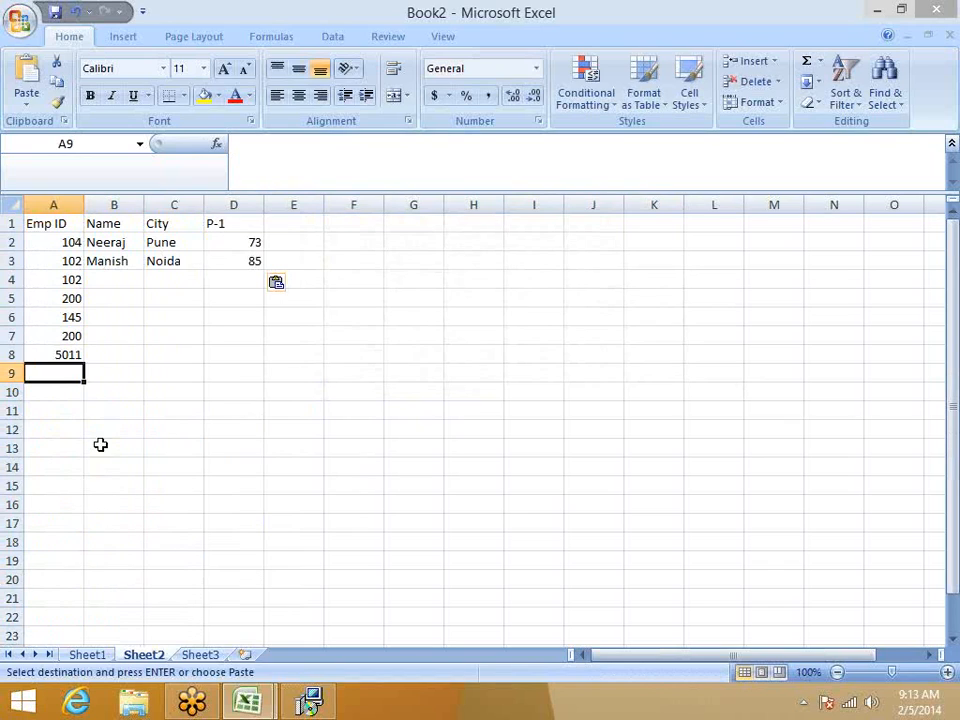
click(75, 281)
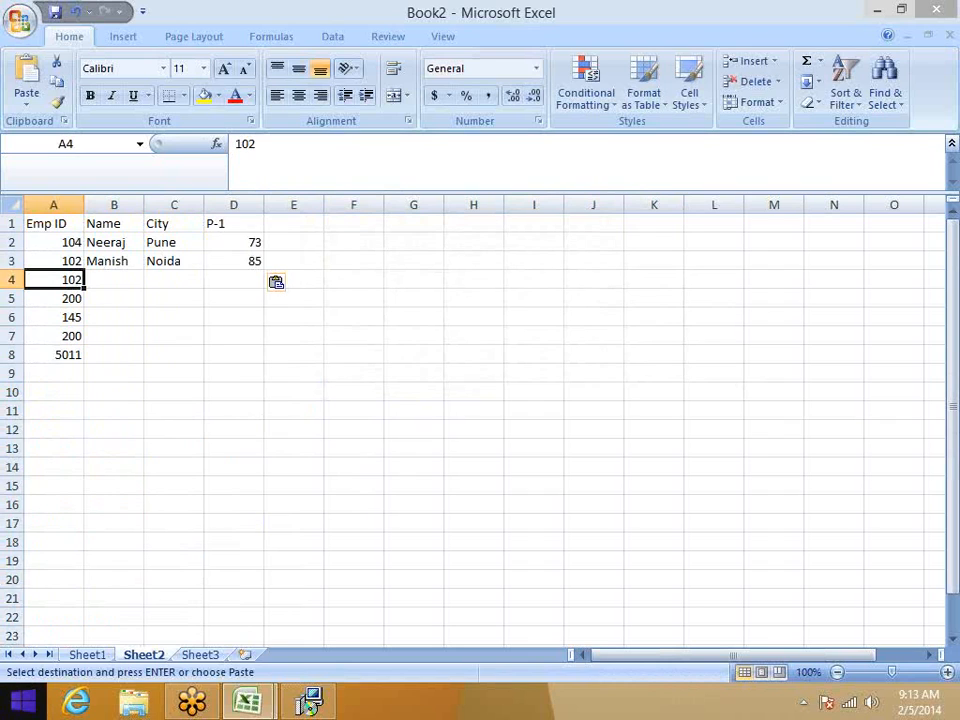
click(88, 655)
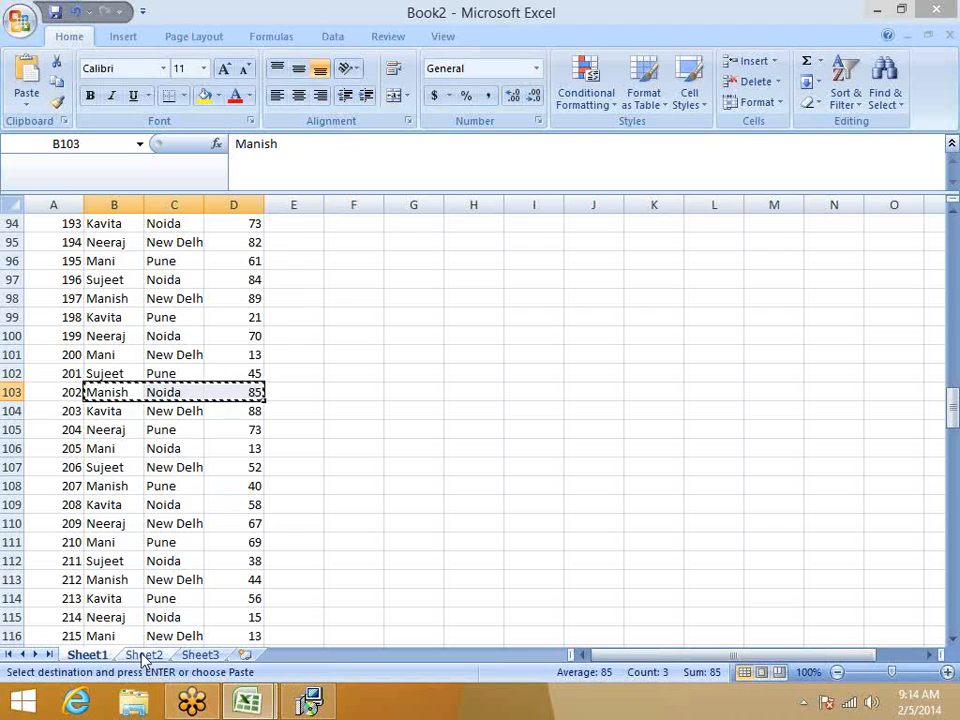
click(143, 655)
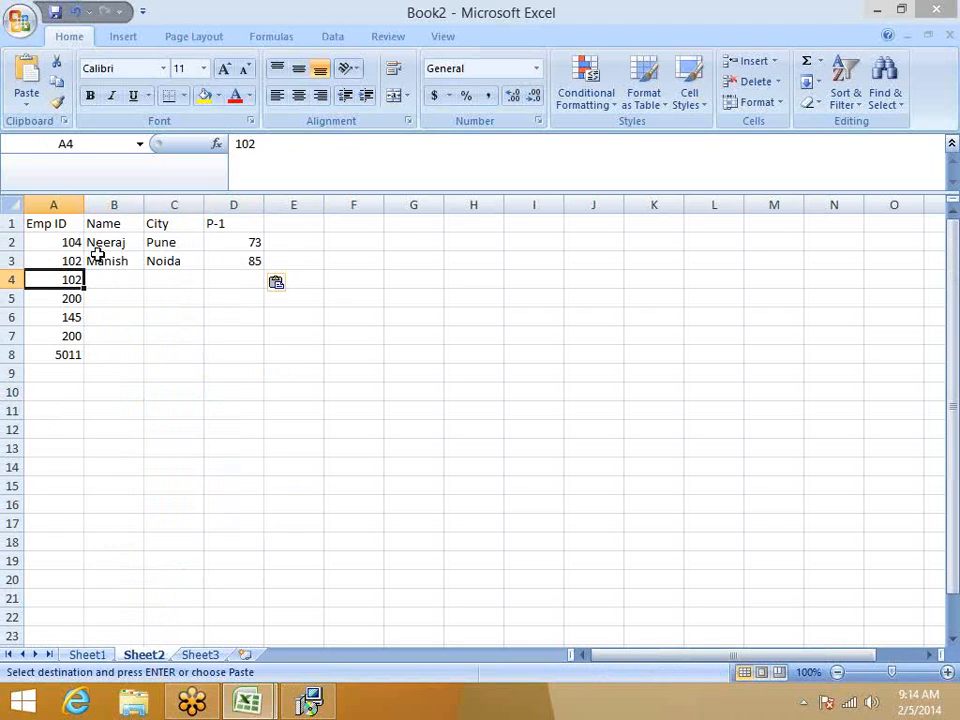
Clear the manually copied Name, City and P-1 values from B2:D3 of Sheet2
drag(98, 244, 218, 262)
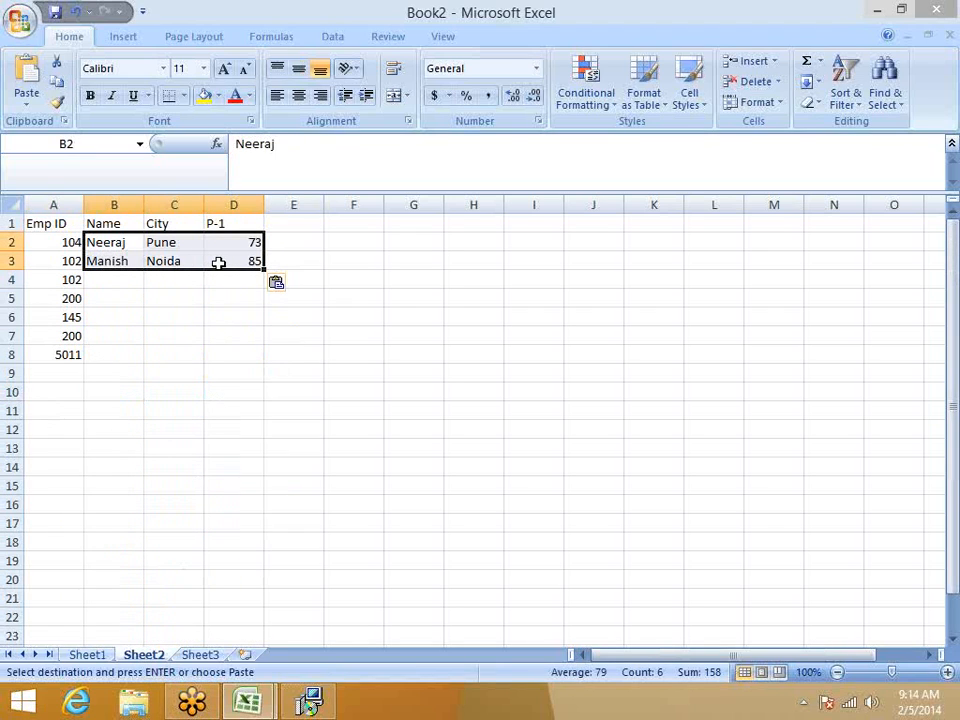
key(Delete)
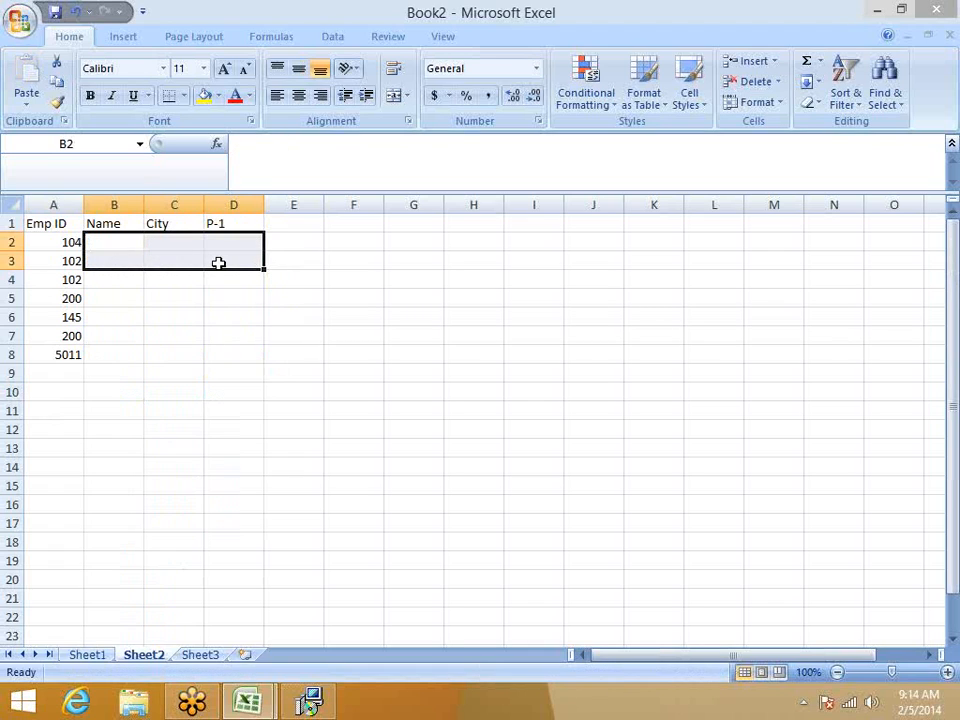
key(Up)
key(Down)
Enter =VLOOKUP(A2,Sheet1!A:D,2,0) in B2 of Sheet2 to look up the employee's Name
text(=vl)
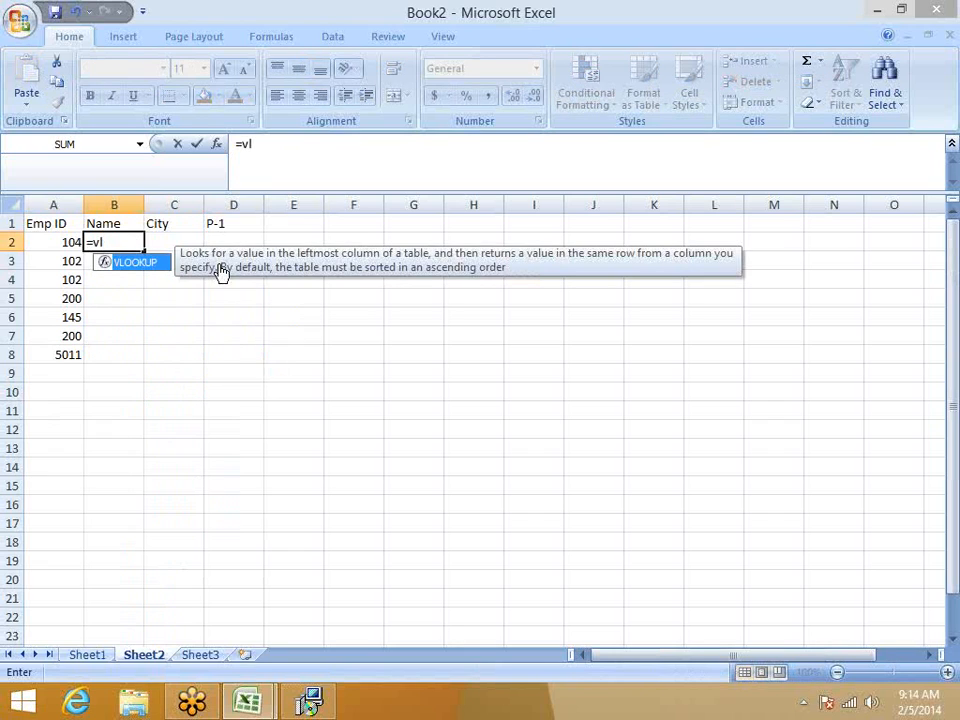
key(Tab)
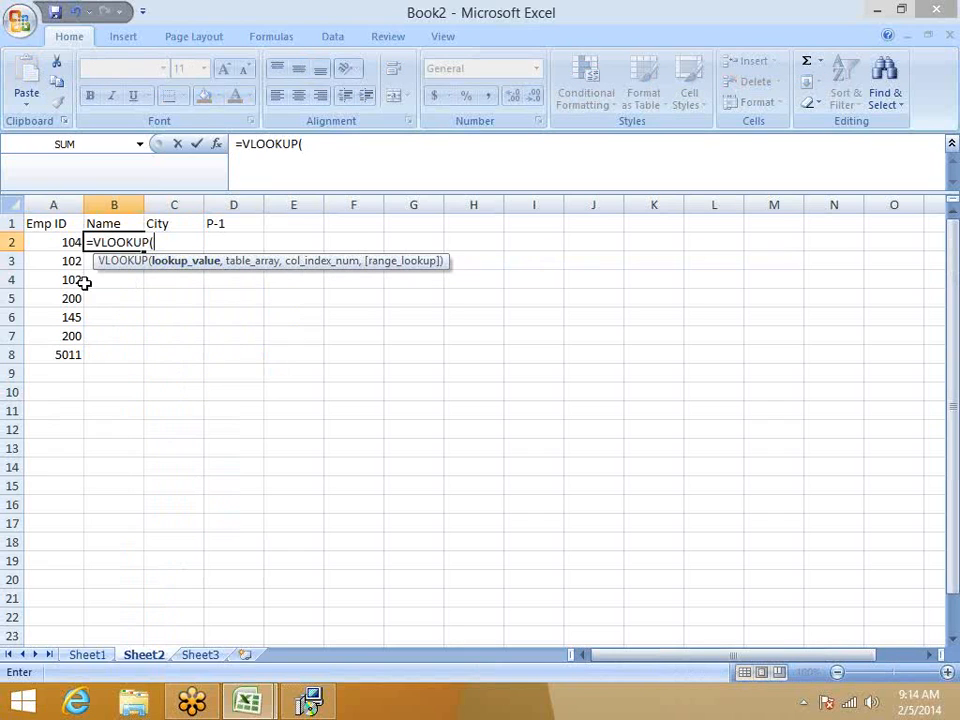
click(54, 243)
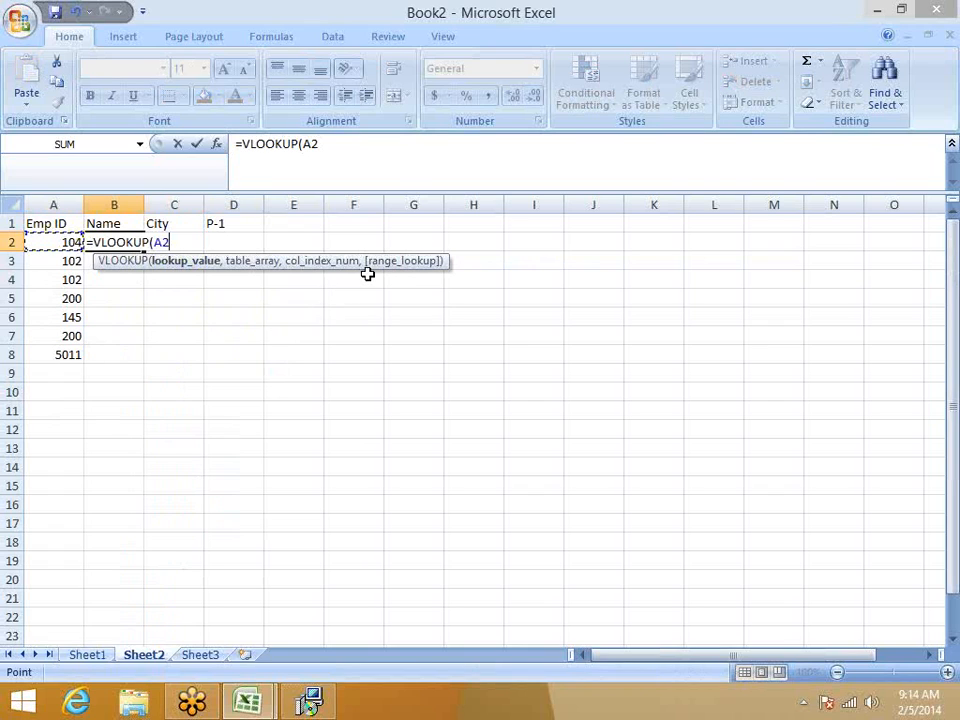
text(,)
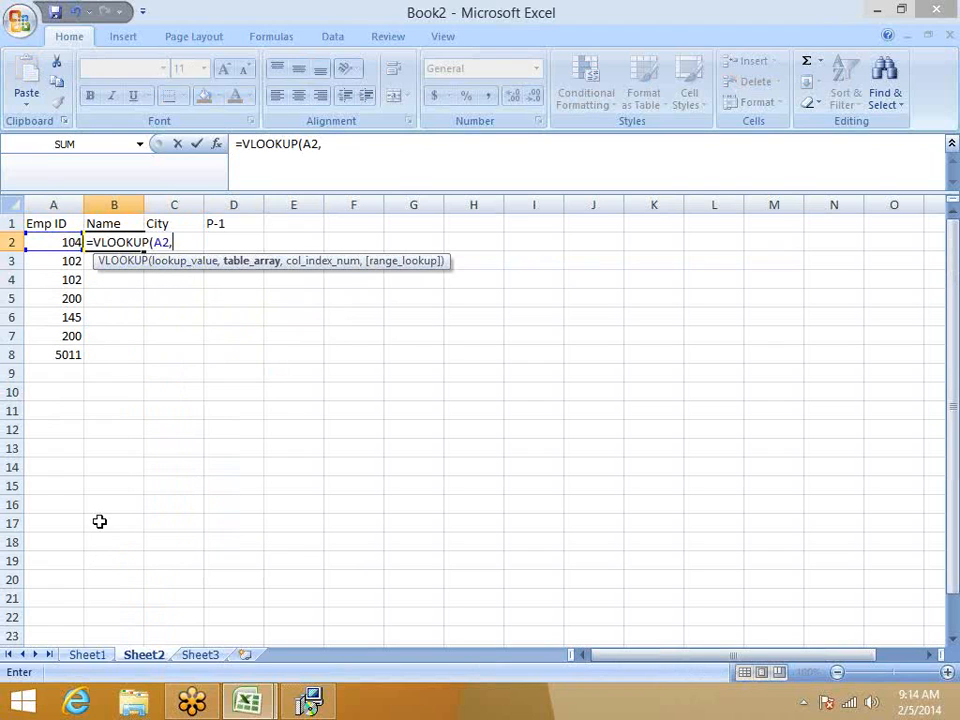
click(90, 654)
drag(52, 204, 232, 216)
text(,)
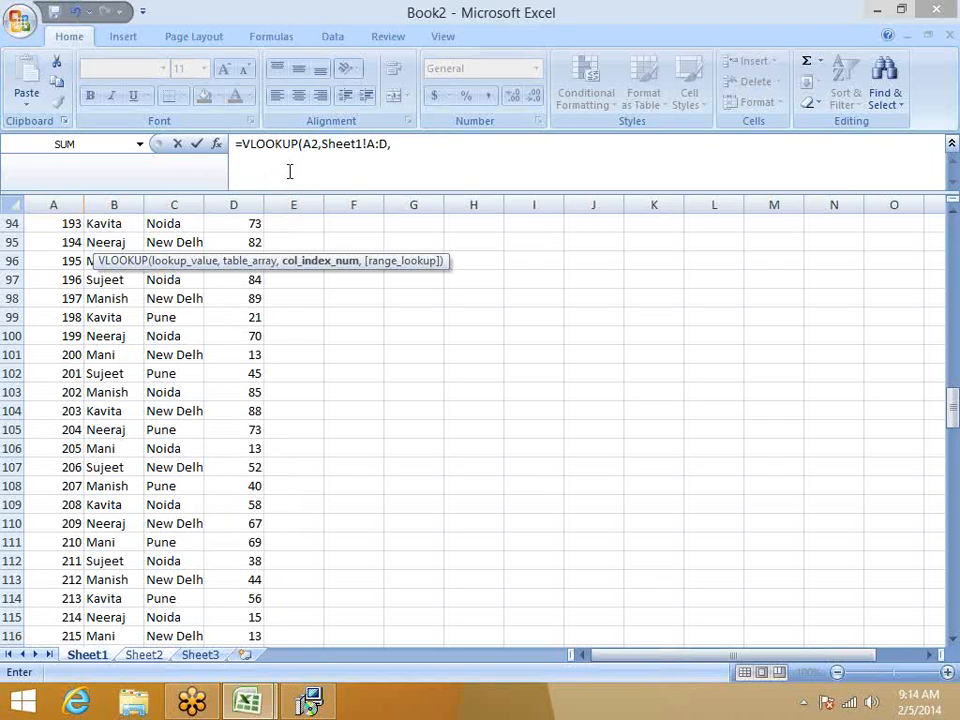
scroll(122, 328, up, 2)
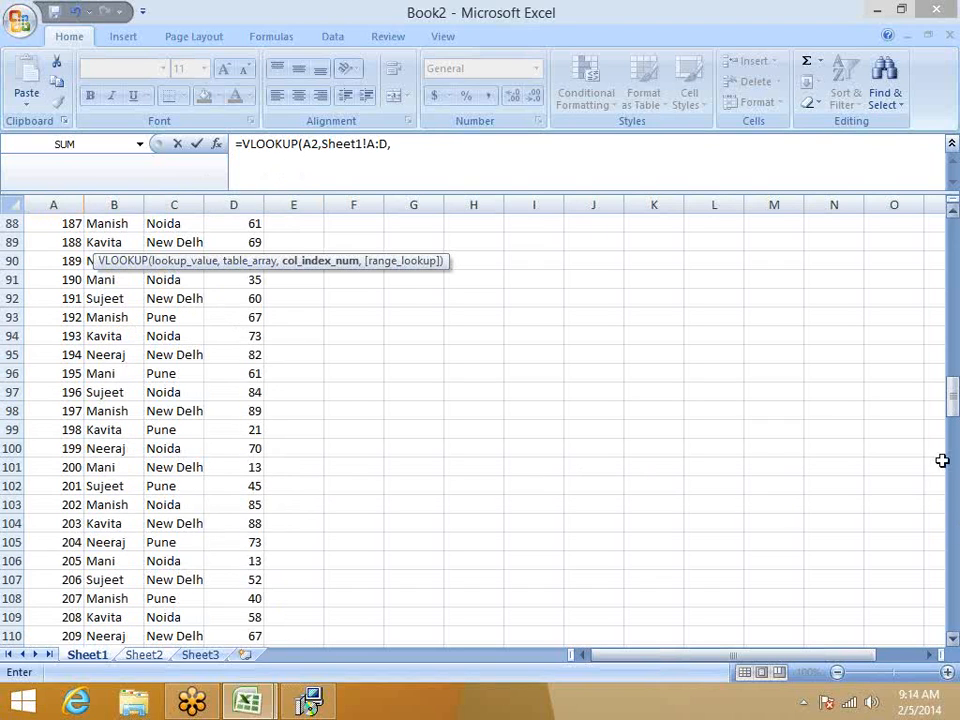
drag(956, 410, 955, 240)
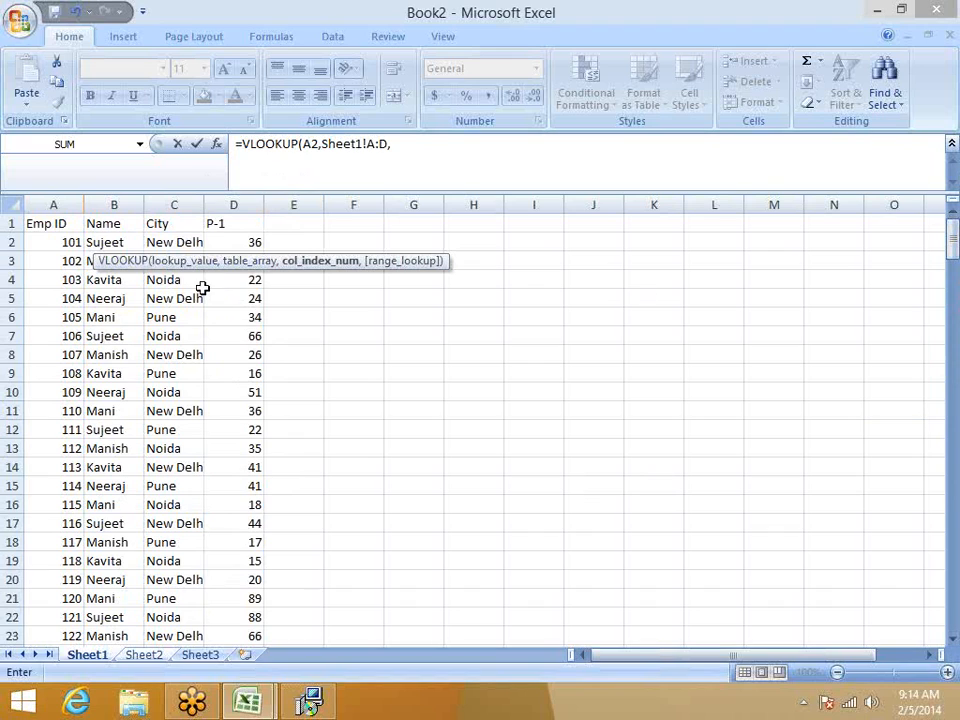
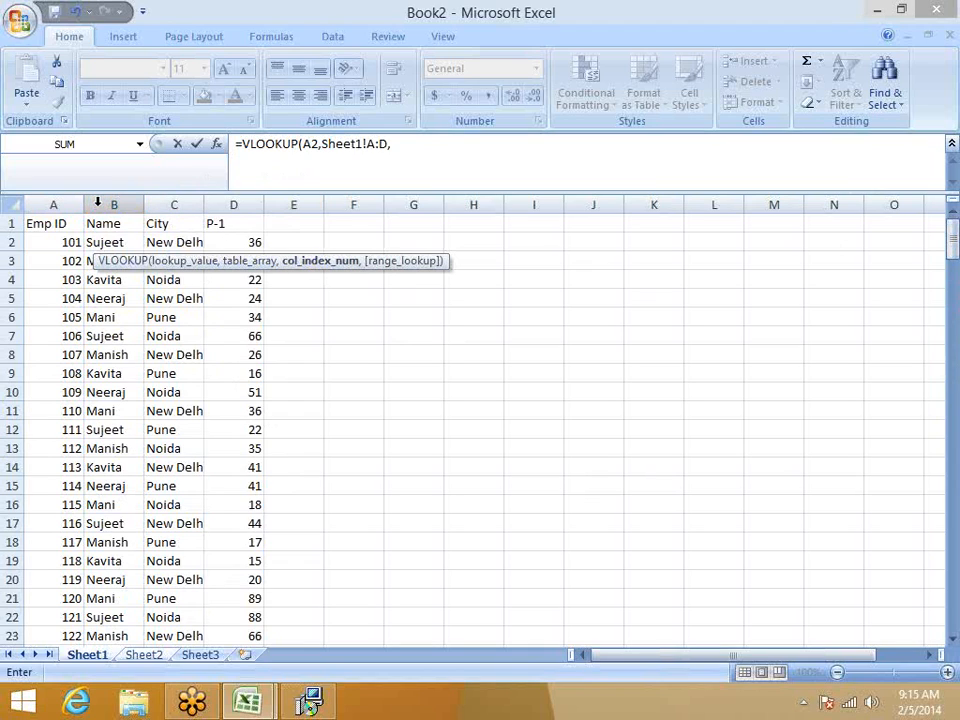
text(2,)
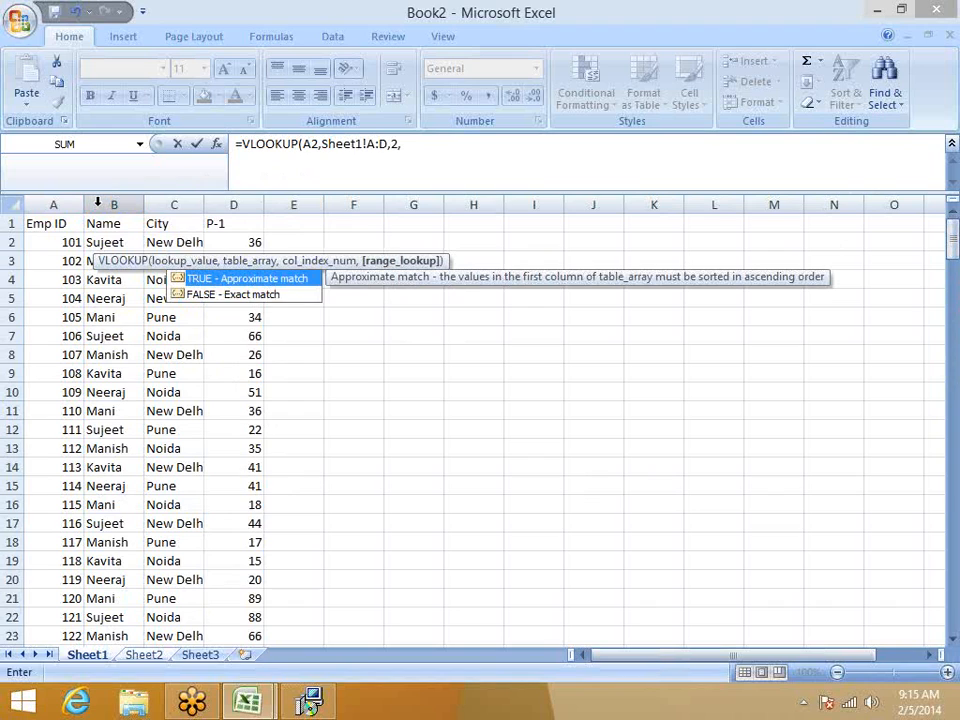
text(0)
key(Return)
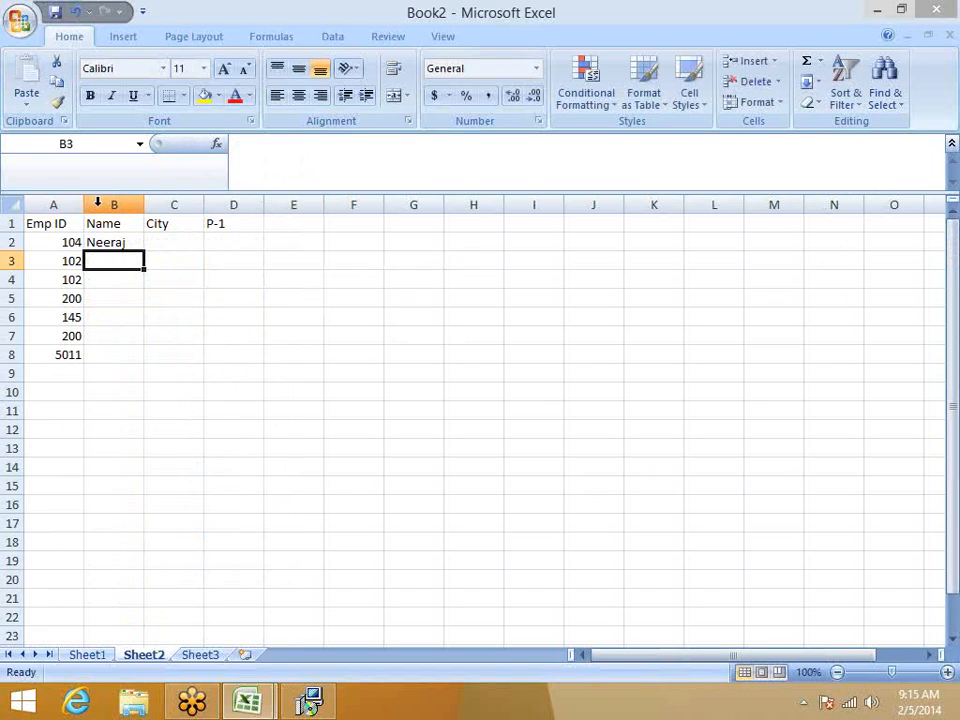
key(Up)
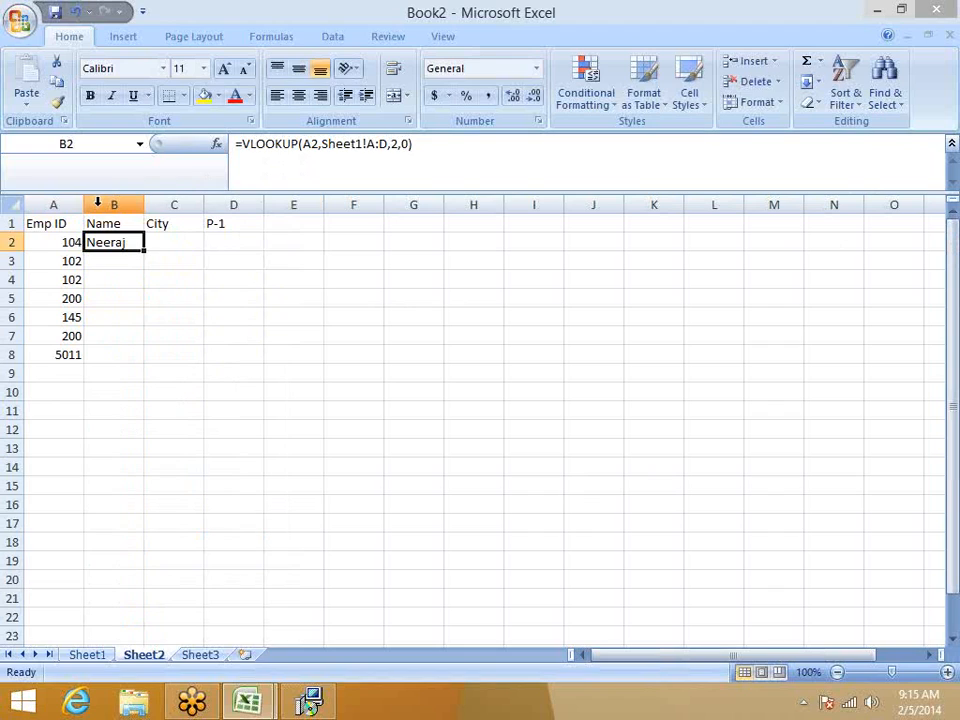
Start a VLOOKUP formula in C2 under City with A2 as the lookup value
key(Left)
key(Right)
key(Right)
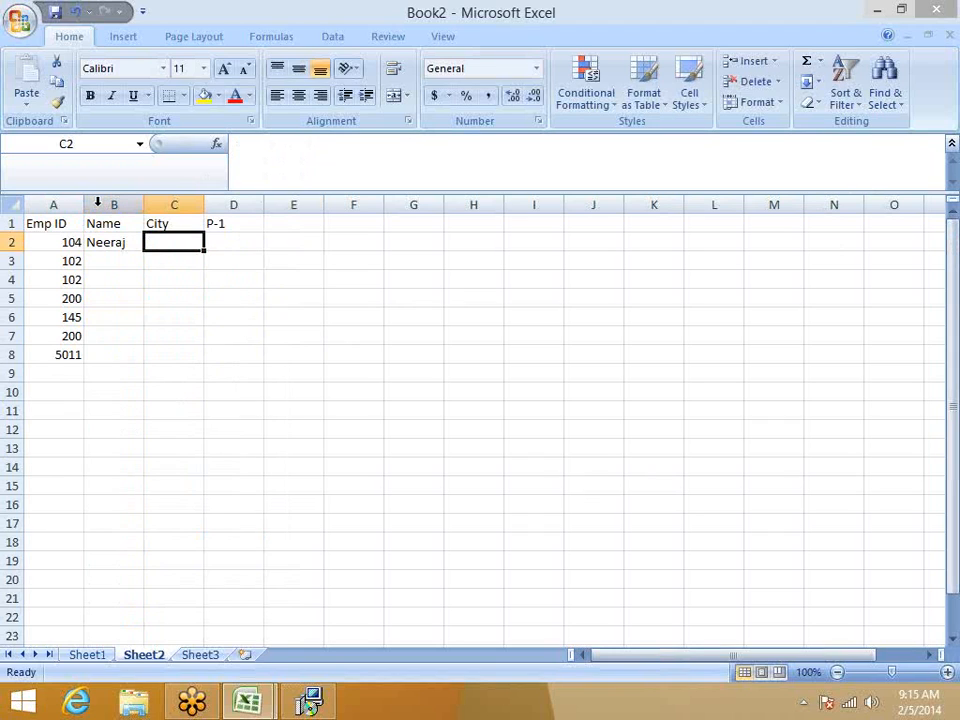
text(=vl)
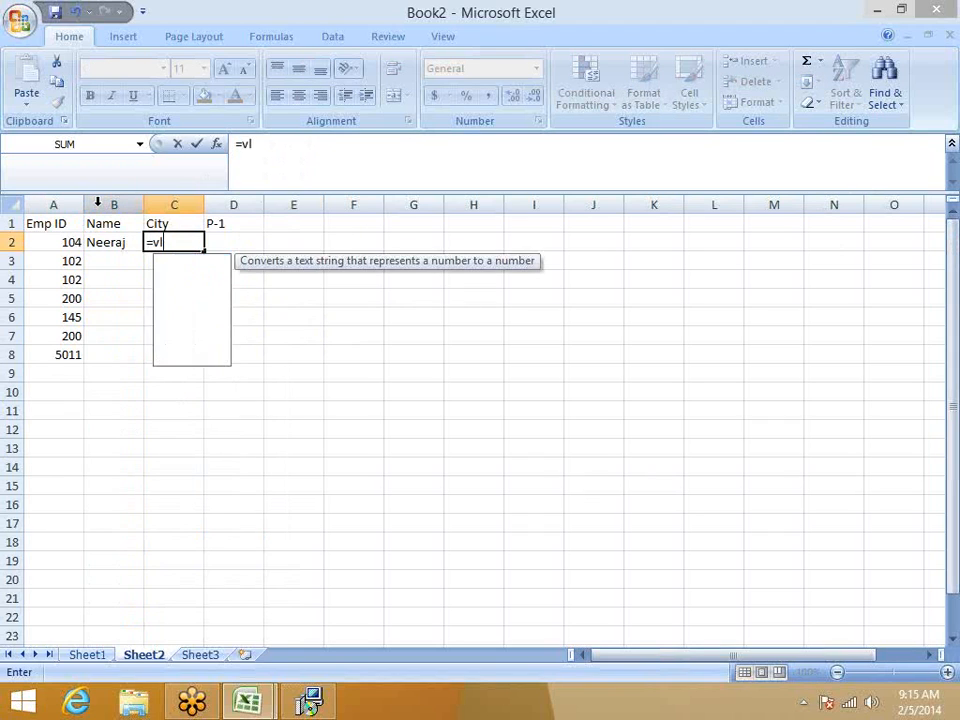
key(Tab)
key(Left)
key(Left)
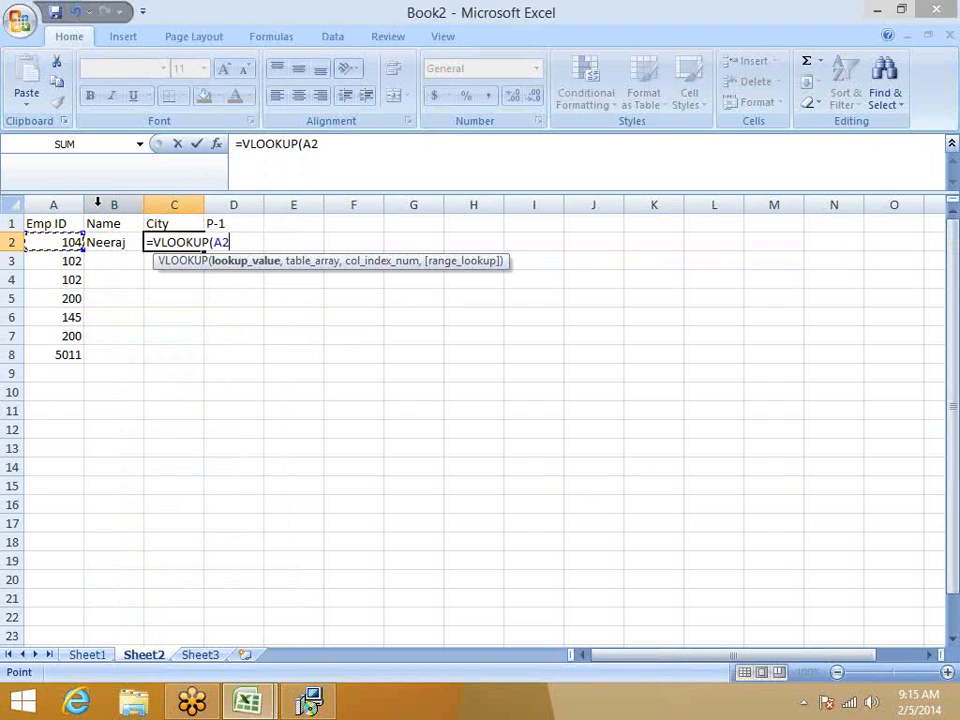
text(,)
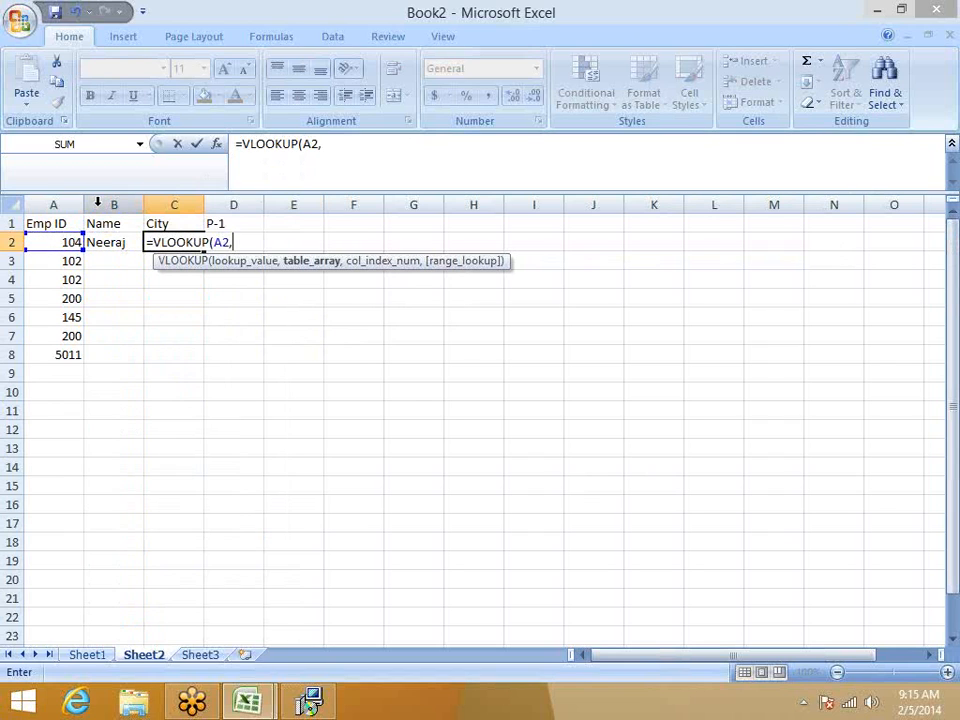
Complete the City lookup with table array Sheet1!A:D, column index 3 and range lookup 0
key(ctrl+Page_Up)
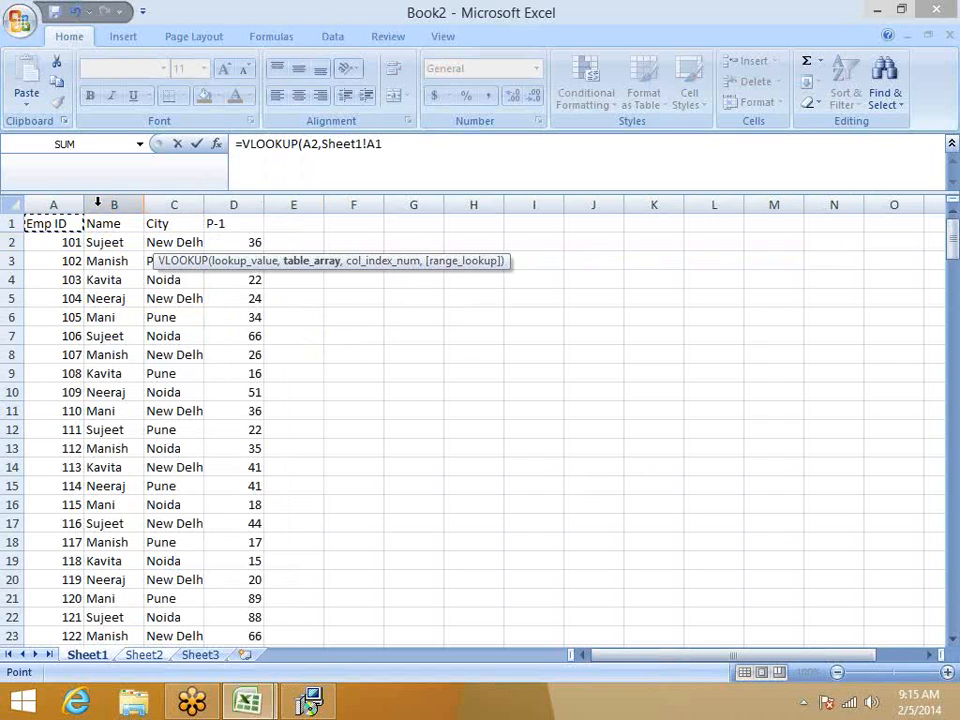
key(ctrl+space)
key(shift+Right)
key(shift+Right)
key(shift+Right)
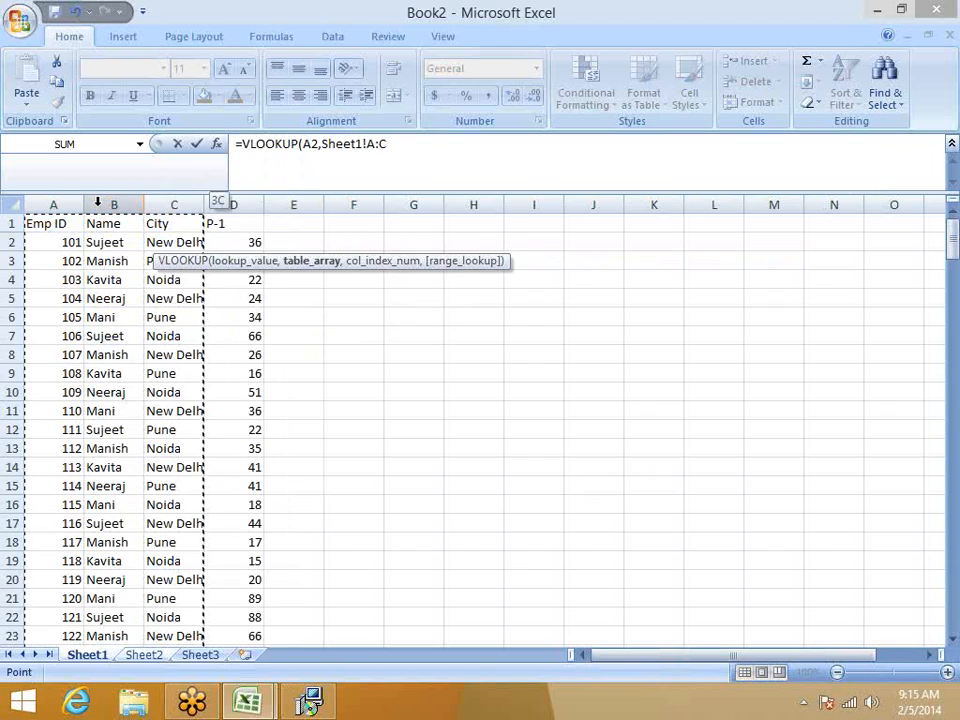
text(,)
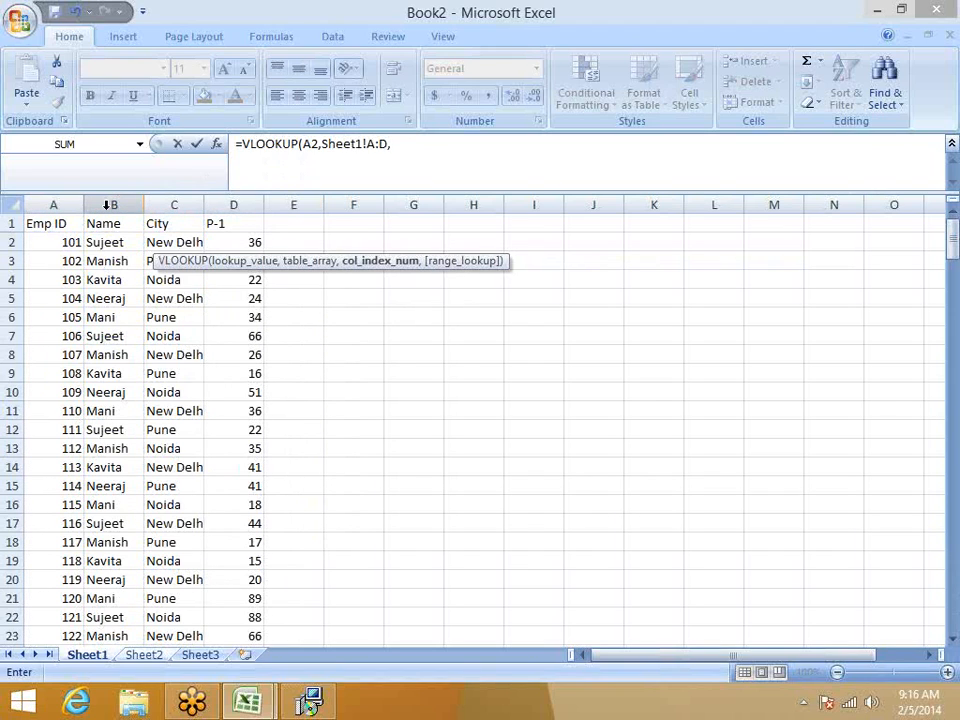
text(3,0)
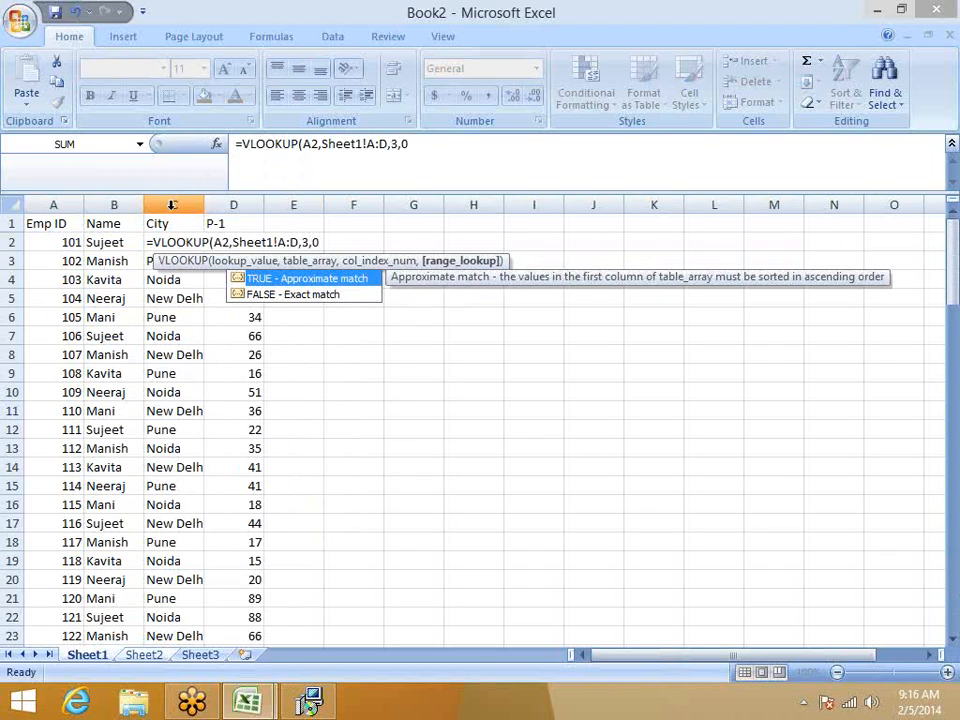
key(Tab)
Enter =VLOOKUP(A2,Sheet1!A:D,4,0) in D2 of Sheet2 to look up the P-1 score
text(=vl)
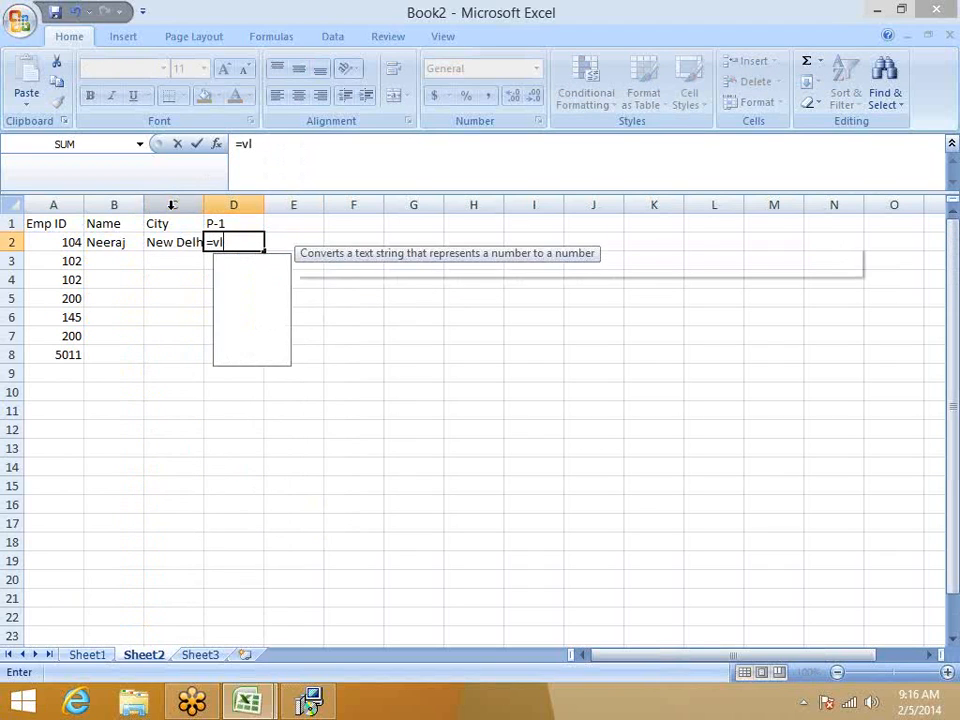
key(Tab)
click(72, 242)
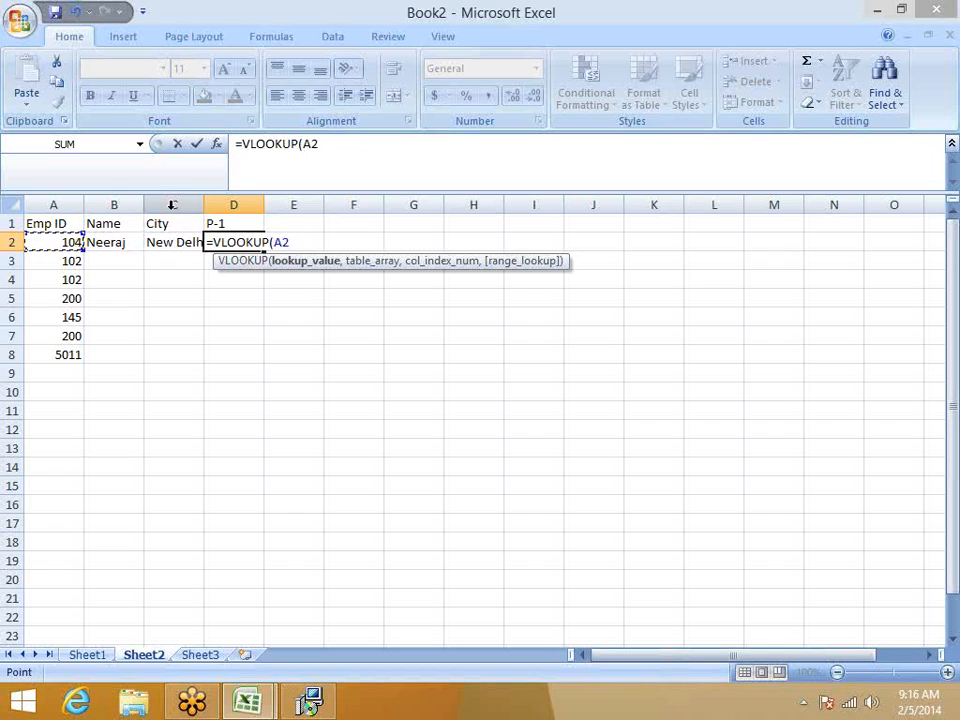
text(,)
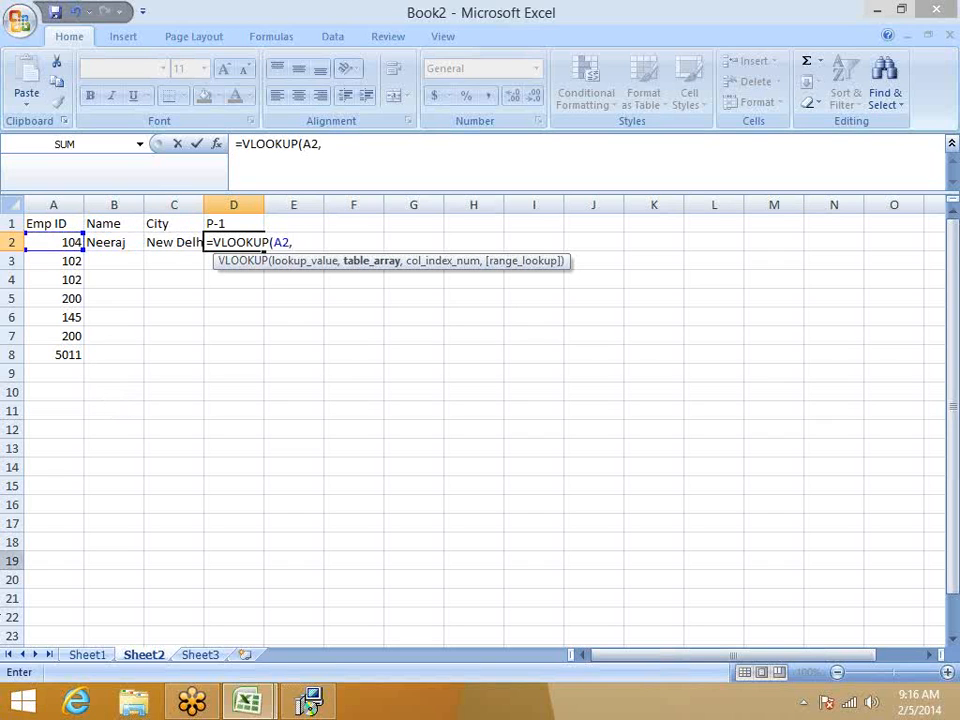
click(88, 655)
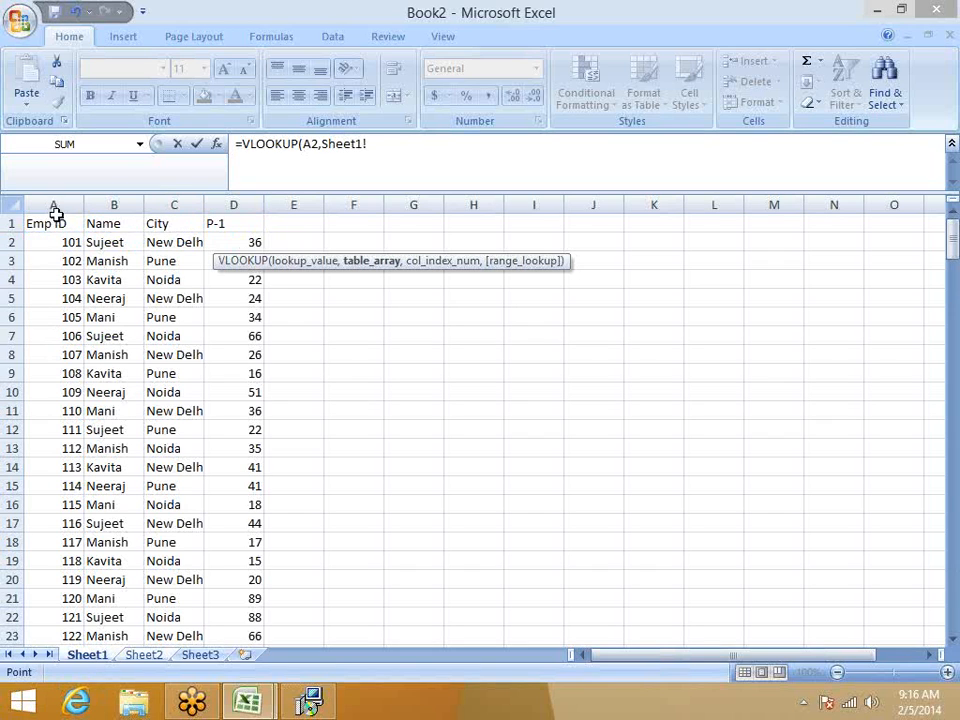
drag(54, 206, 242, 197)
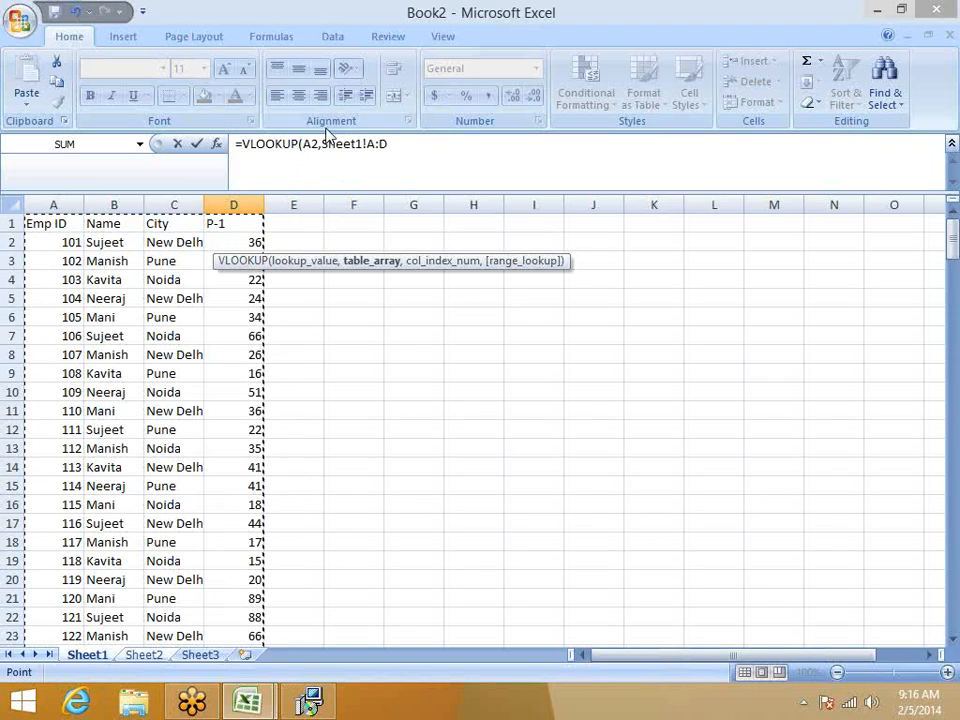
double_click(310, 145)
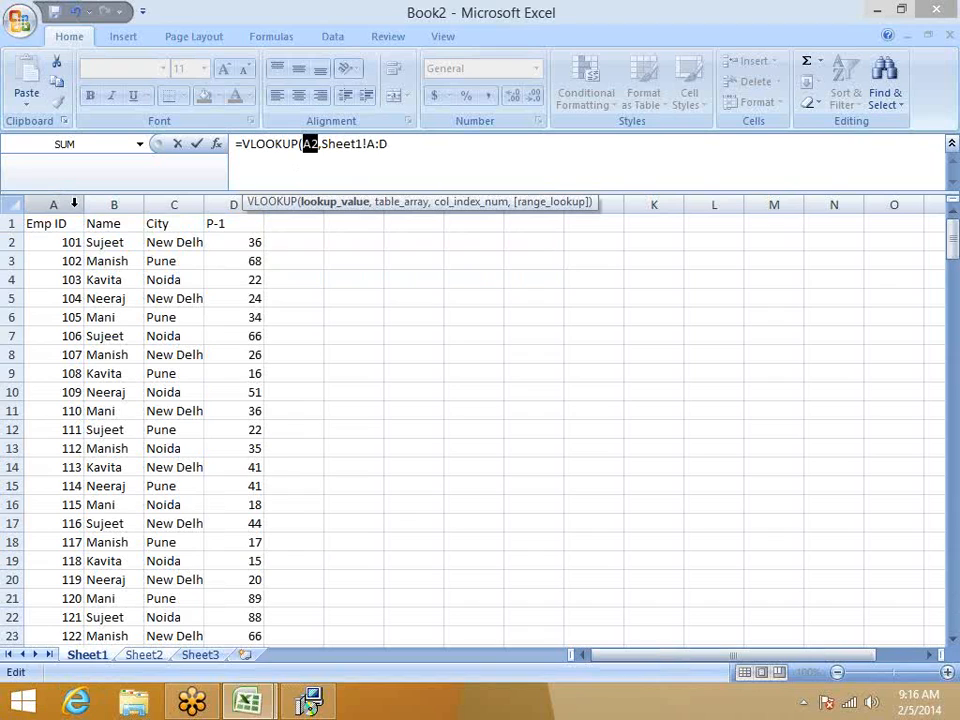
click(397, 150)
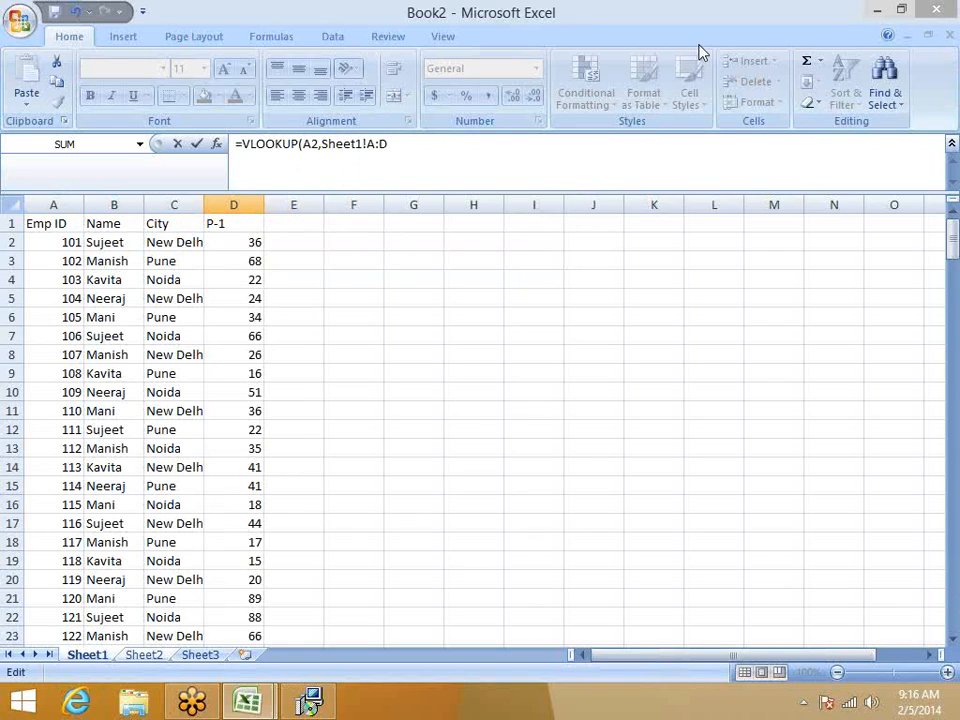
click(410, 142)
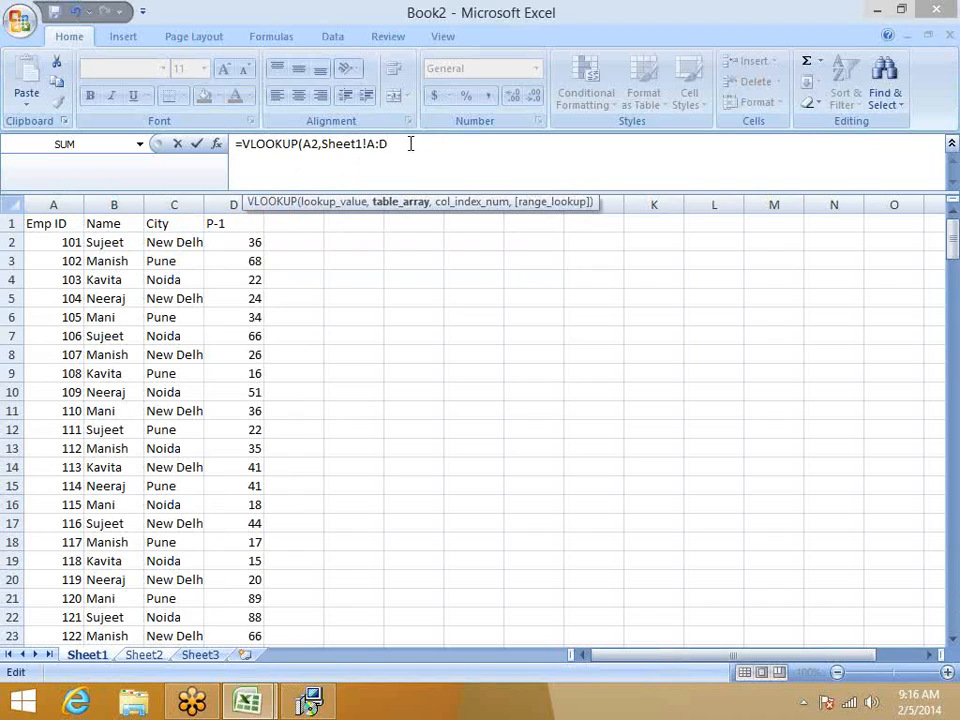
text(,)
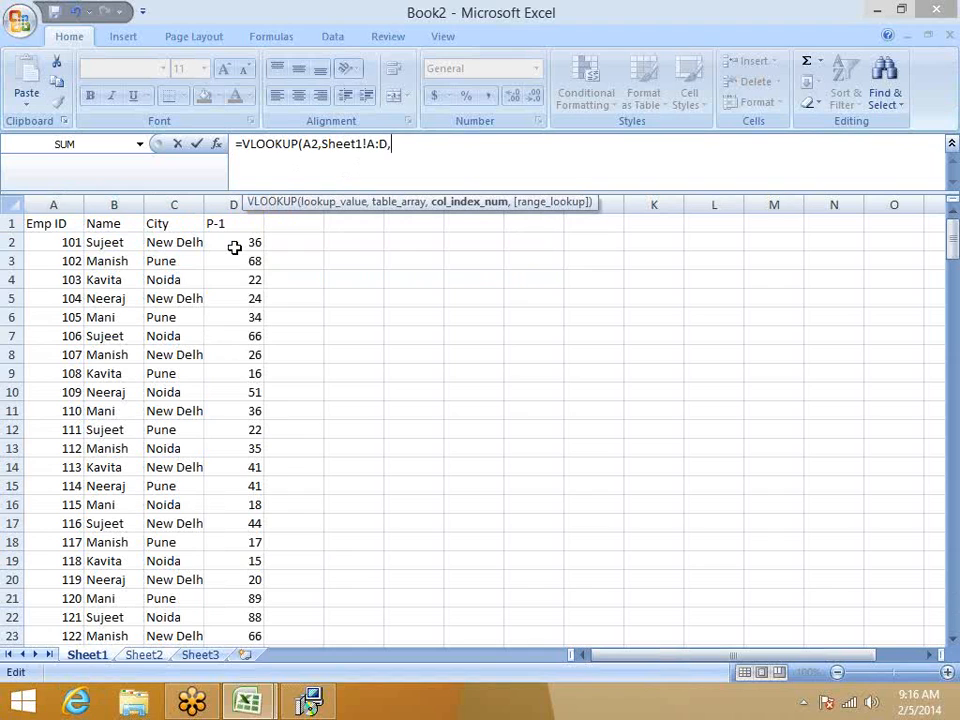
text(4,0)
key(Return)
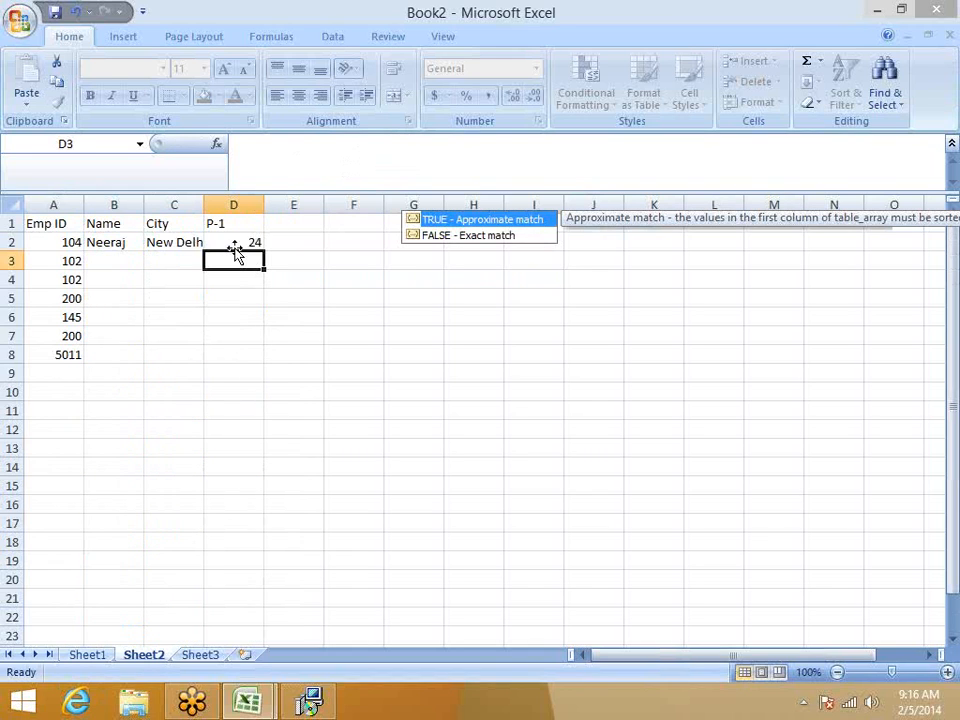
Fill the three VLOOKUP formulas in B2:D2 down through row 8
key(Up)
key(Left)
key(Left)
key(shift+Right)
key(shift+Right)
key(shift+Down)
key(shift+Down)
key(shift+Down)
key(shift+Down)
key(shift+Down)
key(shift+Down)
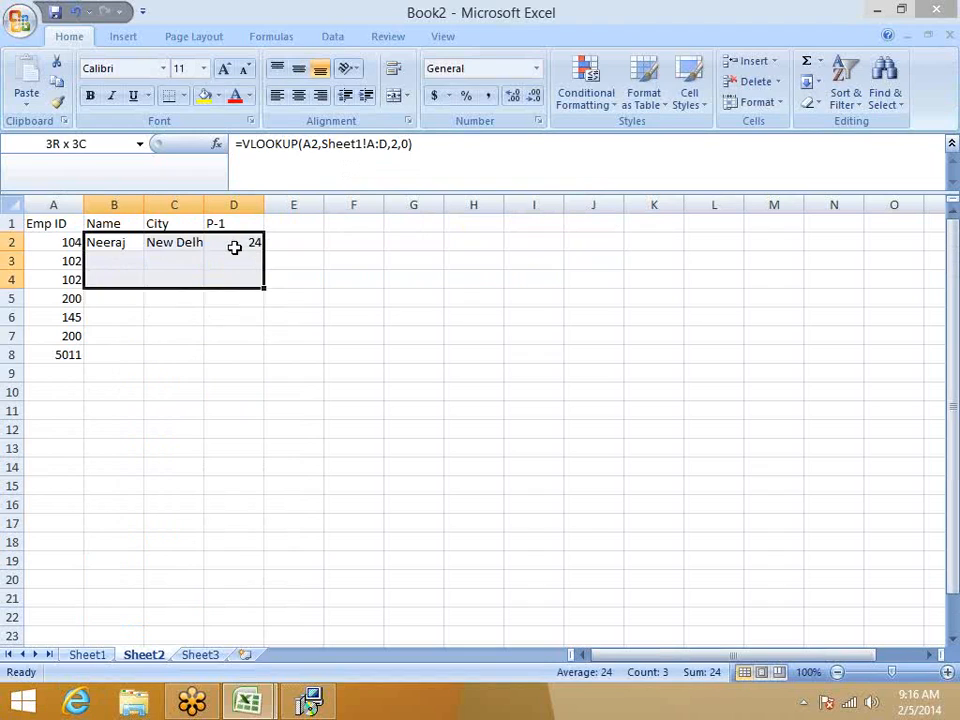
key(ctrl+d)
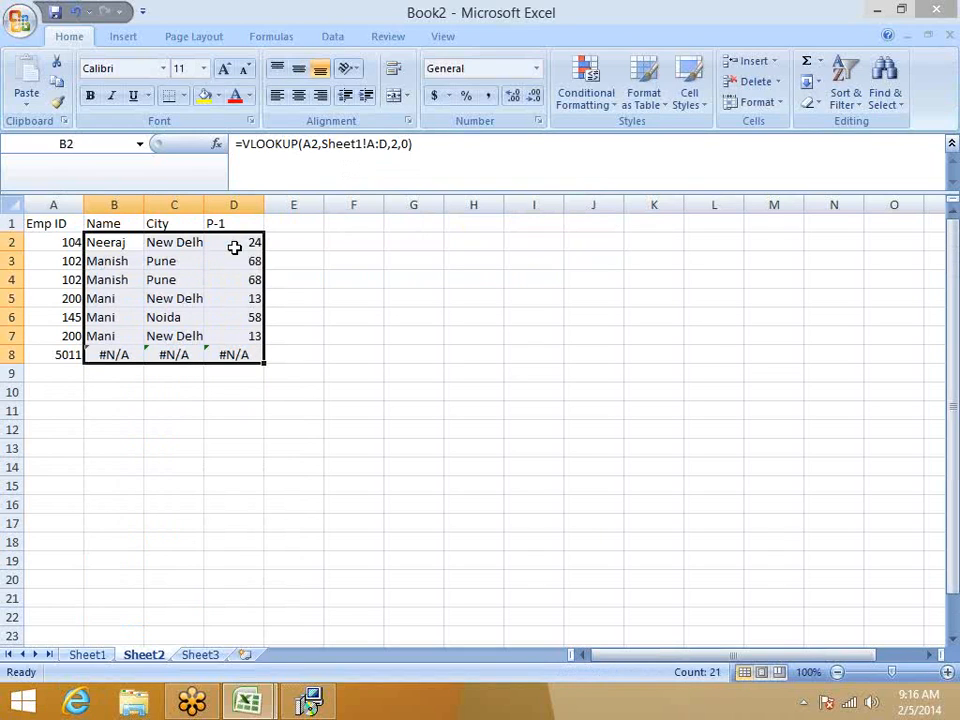
Check the lookup results down the Name column and examine the Emp ID in A8
key(Down)
key(Down)
key(Down)
key(Down)
key(Down)
key(Down)
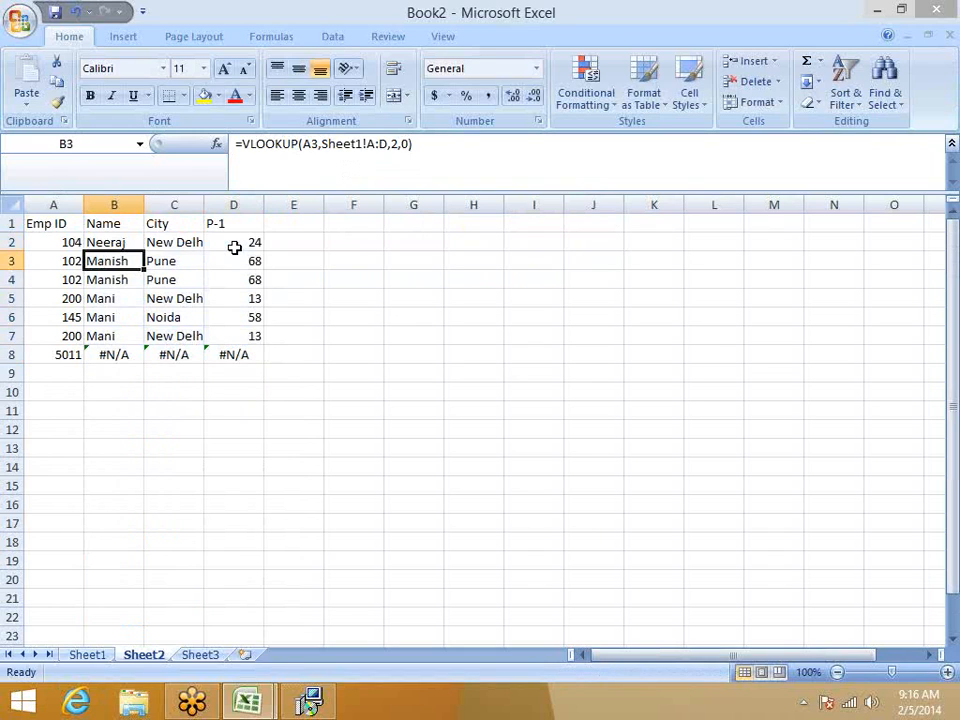
key(Left)
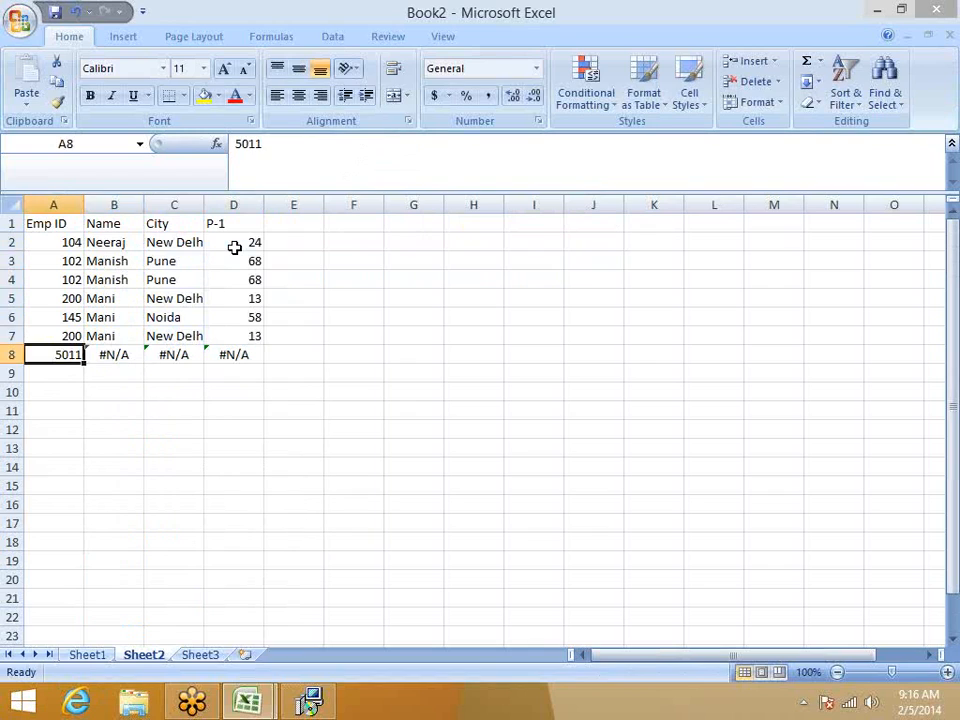
Review the VLOOKUP formulas in D8 and across B2:D2, comparing their column index arguments
key(Right)
key(Right)
key(Right)
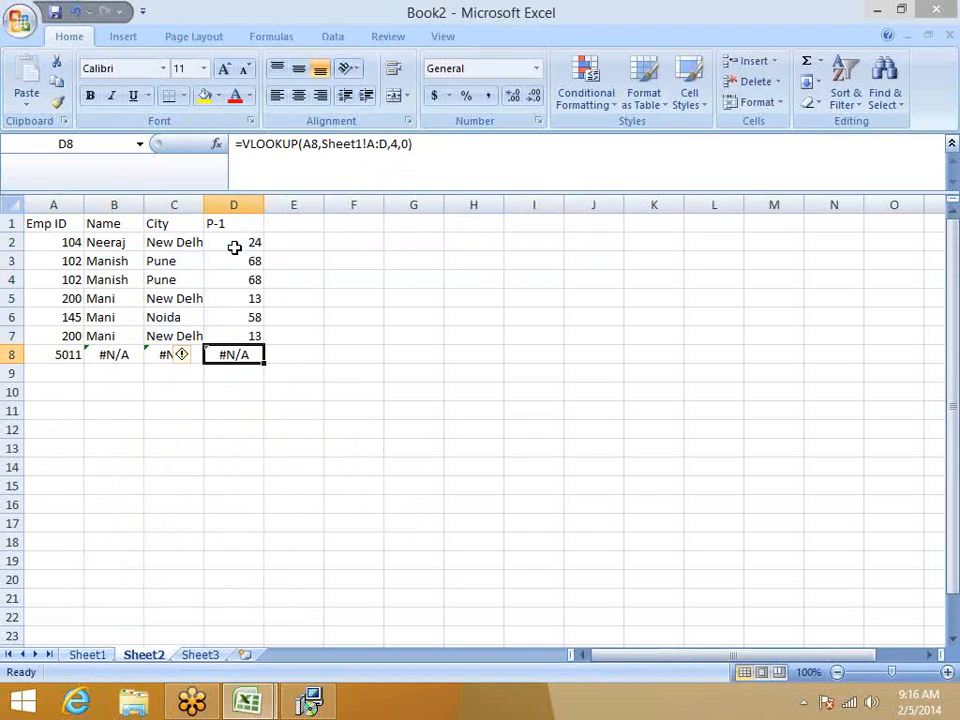
key(Up)
key(Up)
key(Up)
key(Up)
key(Up)
key(Up)
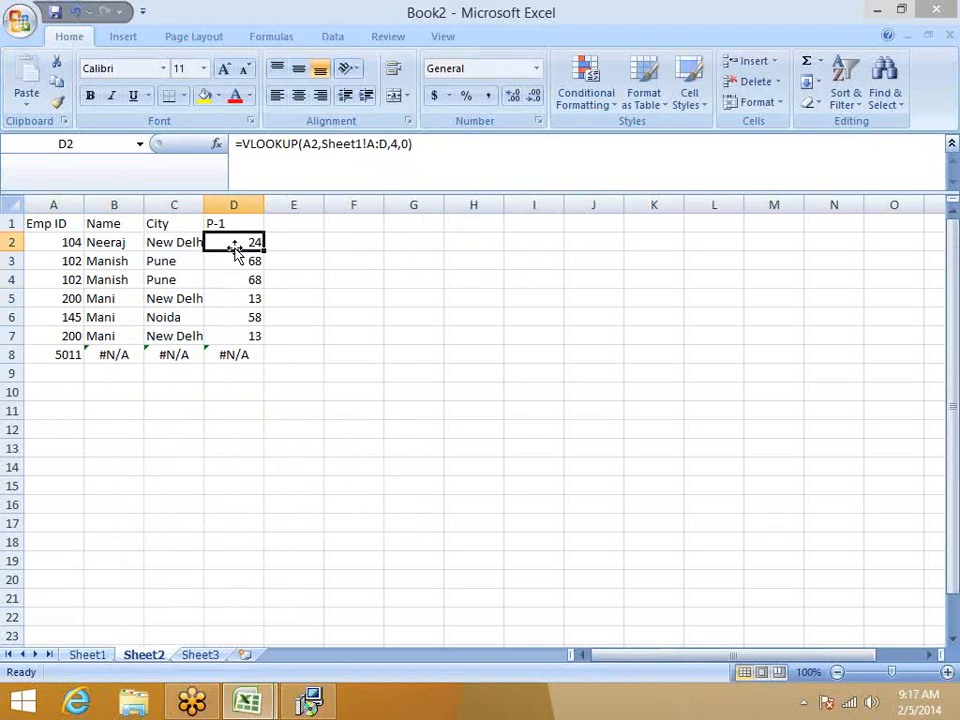
key(Left)
key(Left)
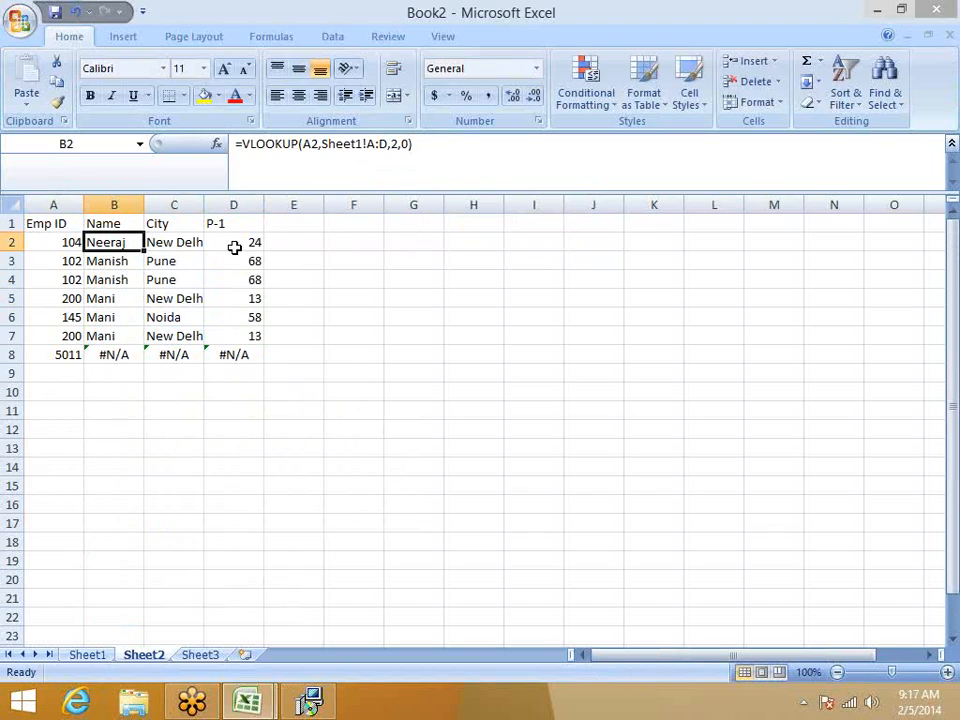
key(Right)
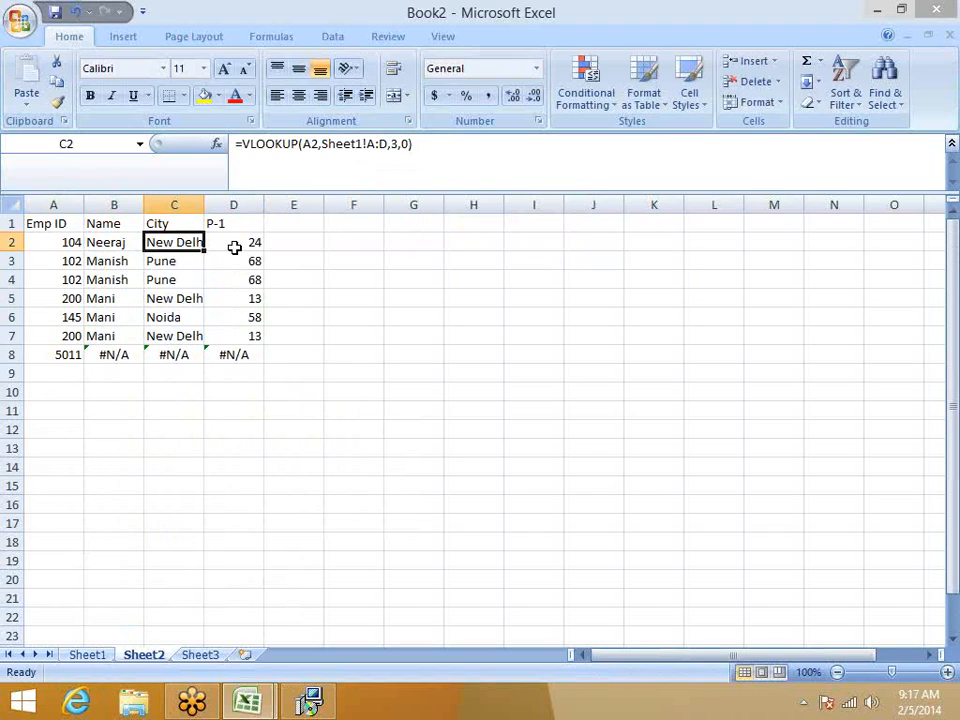
key(Right)
key(Left)
key(Left)
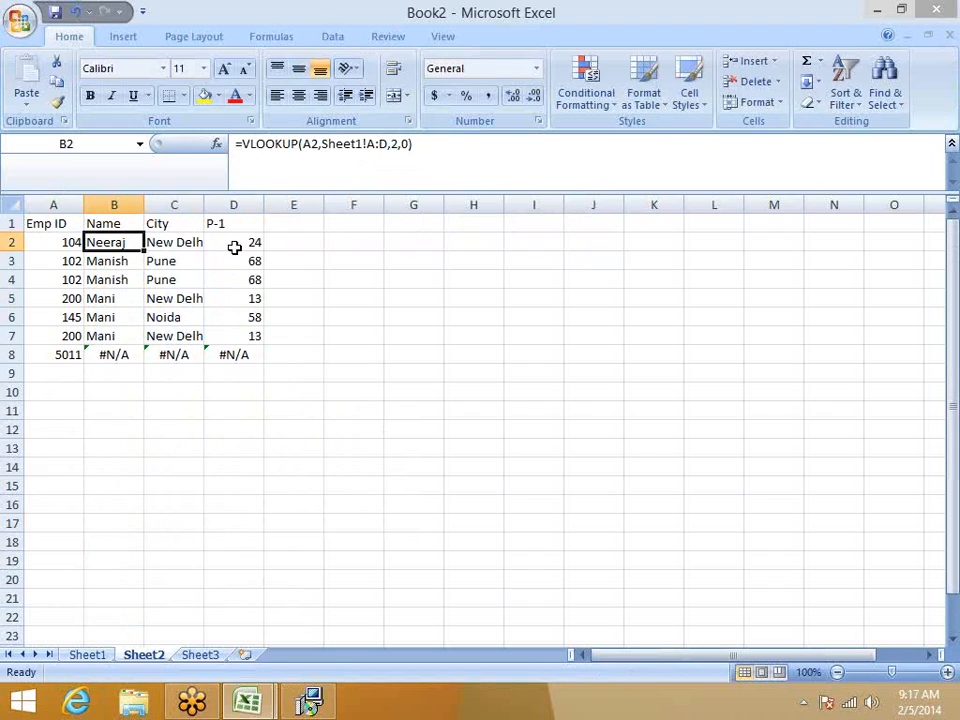
click(949, 37)
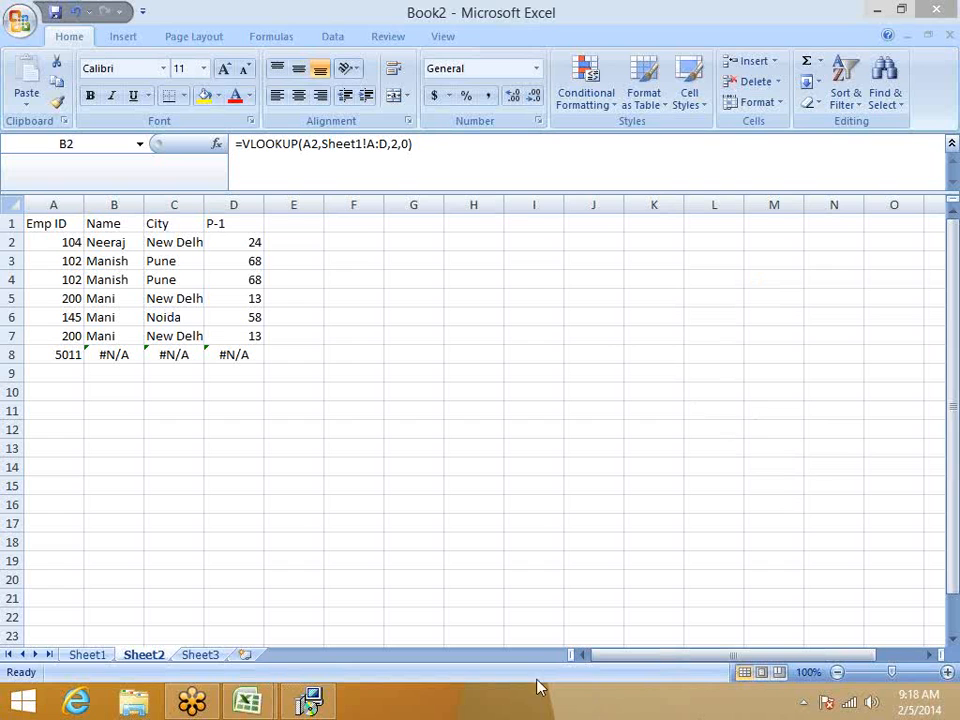
Switch to the Data workbook and show its Sheet2
mouse_move(293, 700)
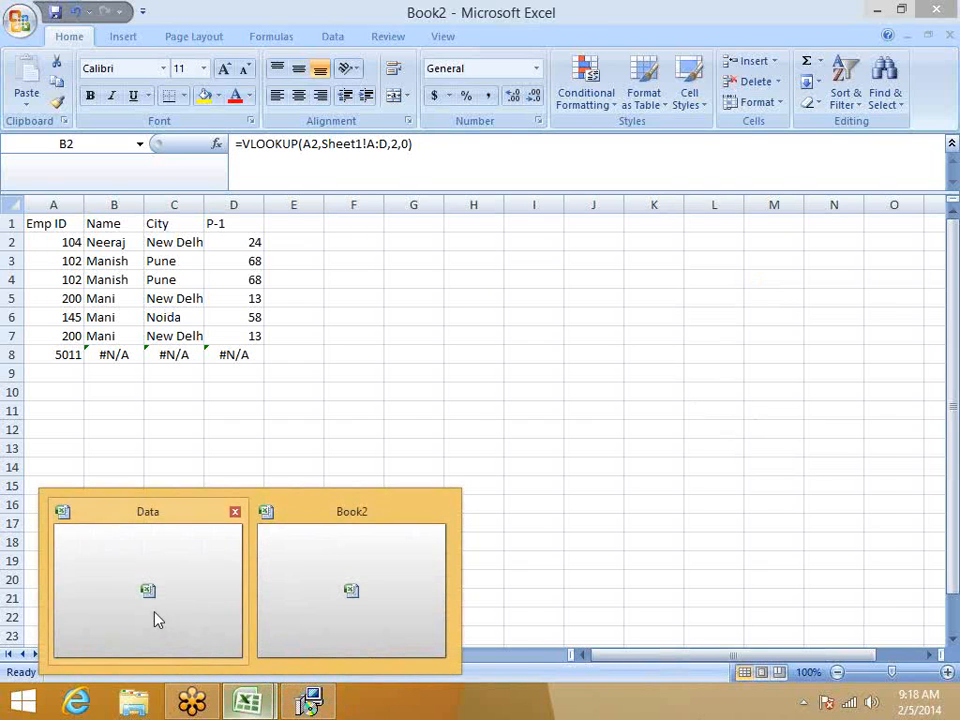
click(154, 621)
scroll(130, 625, up, 18)
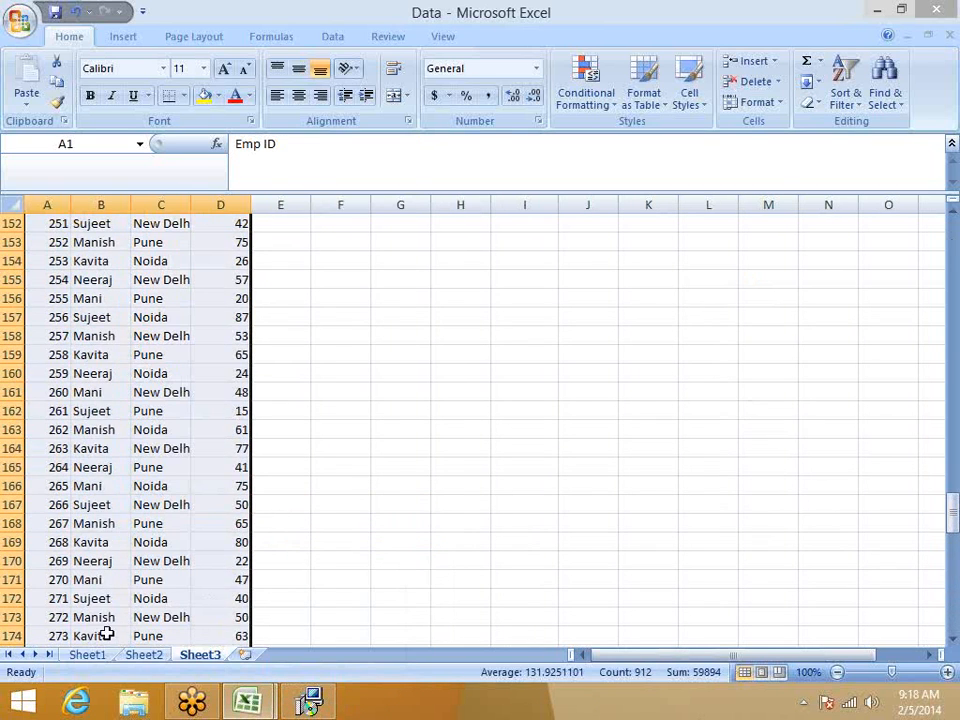
click(87, 654)
click(143, 655)
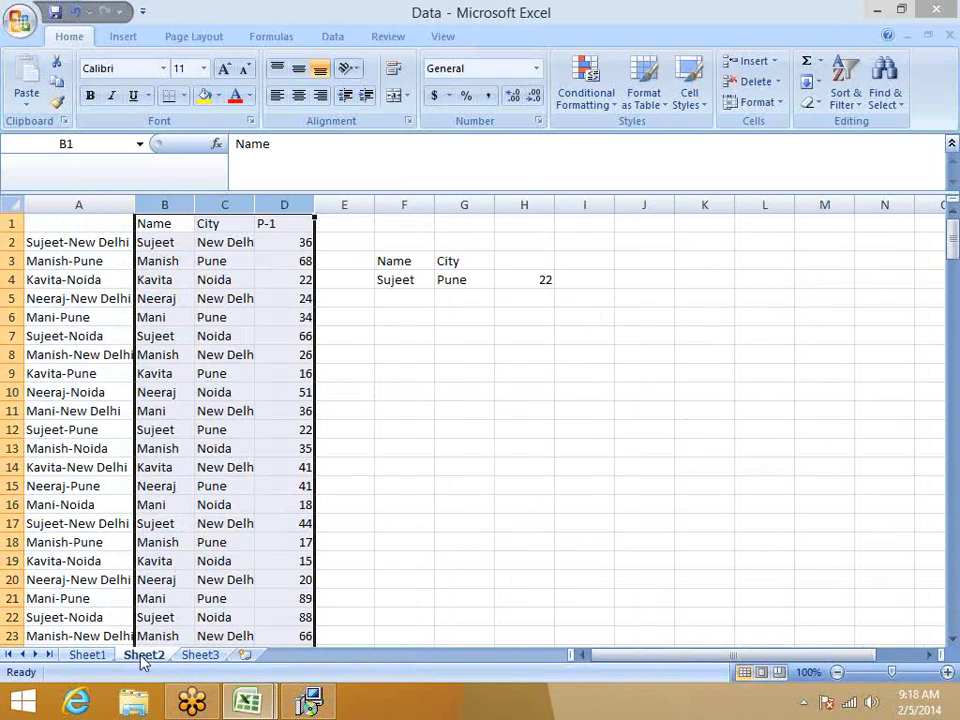
Examine the combined name-and-city key formula in A2, the criteria in F4:G4 and the VLOOKUP formula in H4
click(101, 242)
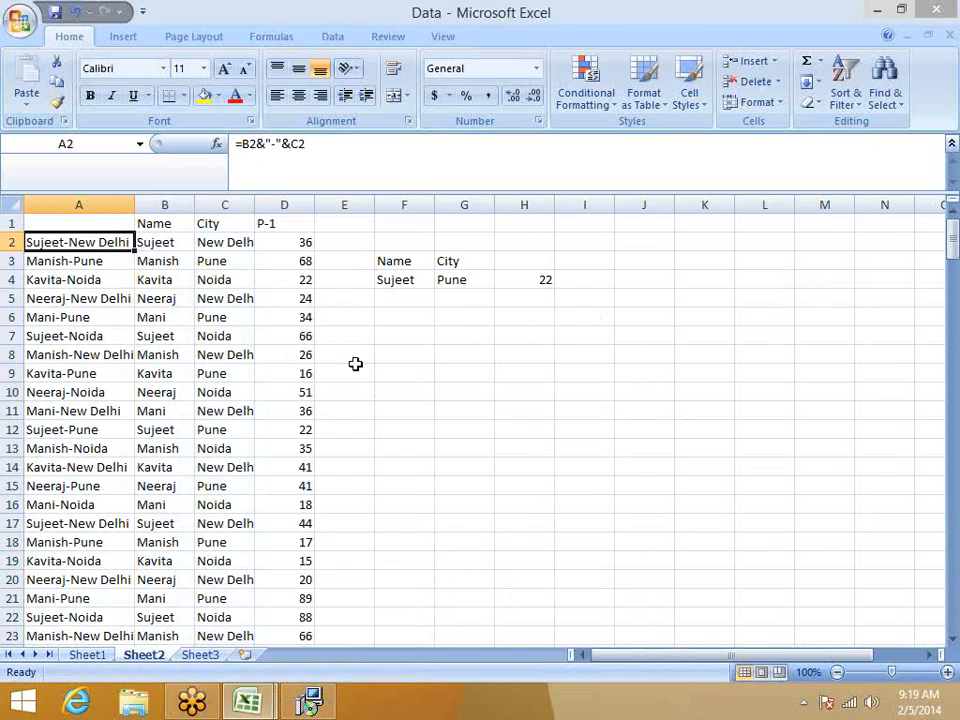
click(413, 278)
click(447, 280)
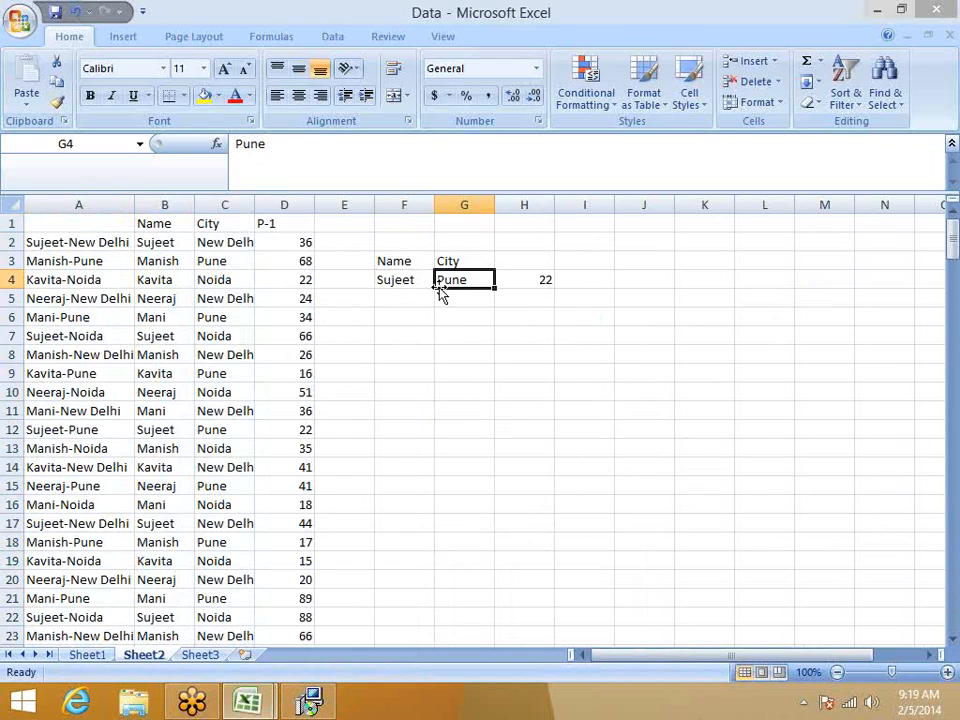
click(510, 278)
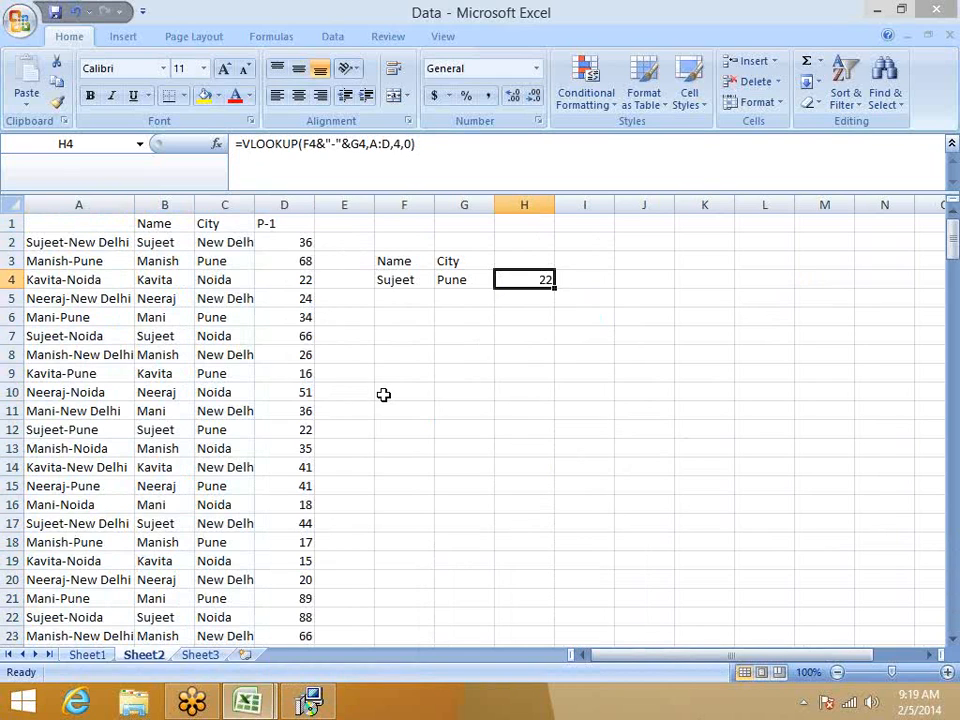
Look at Sheet1, open Sheet3 of the Data workbook and return to cell A1 of its Emp ID table
click(98, 656)
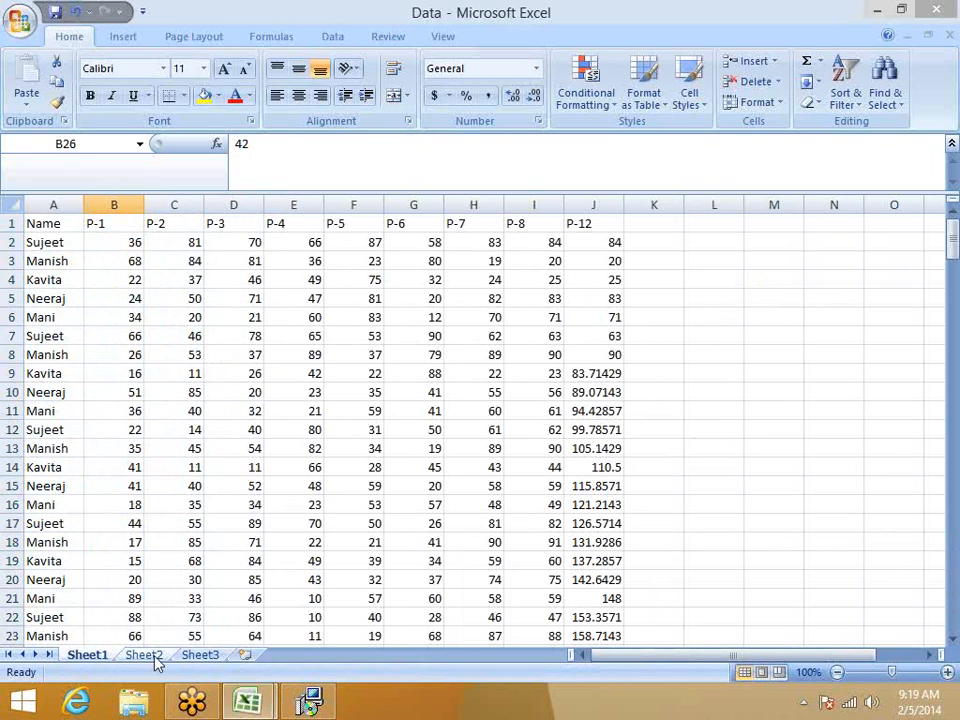
click(200, 655)
scroll(328, 525, up, 16)
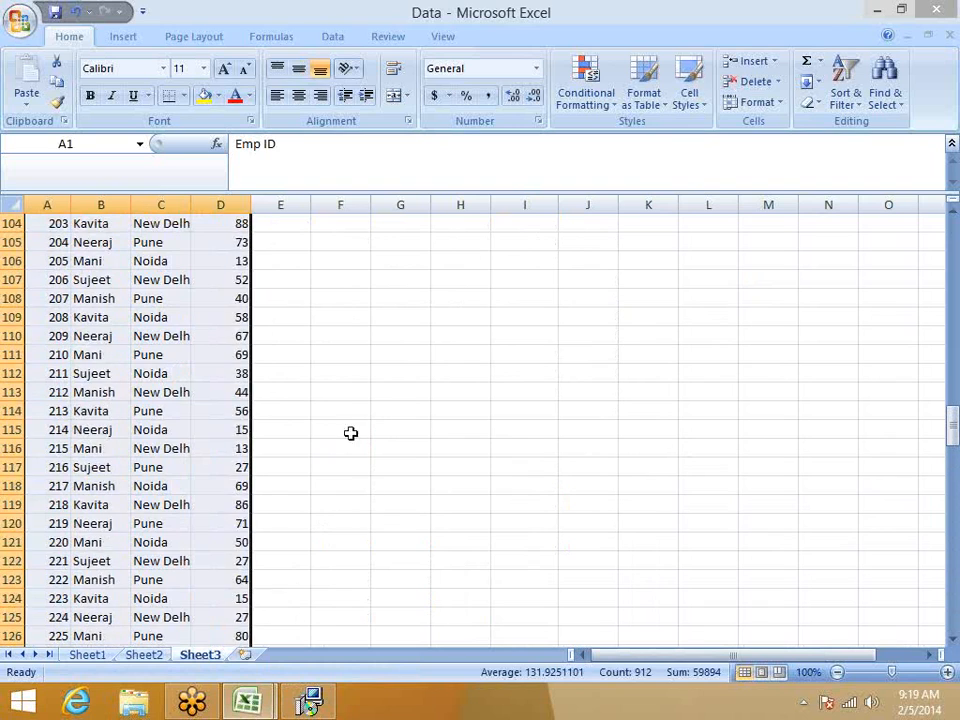
click(340, 429)
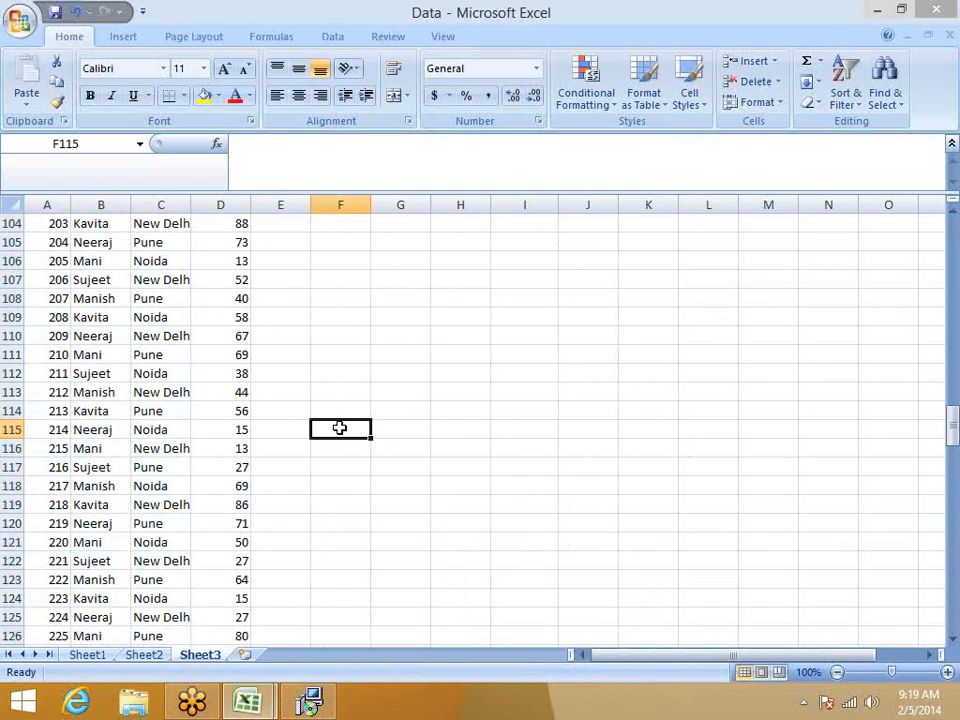
key(ctrl+Up)
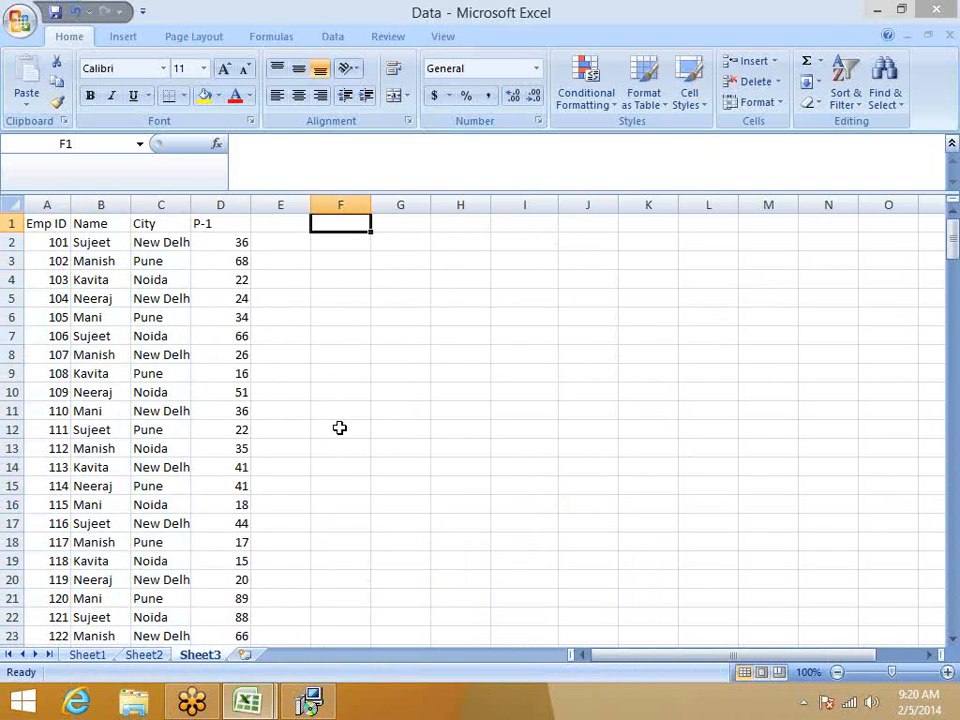
key(ctrl+Right)
key(ctrl+Home)
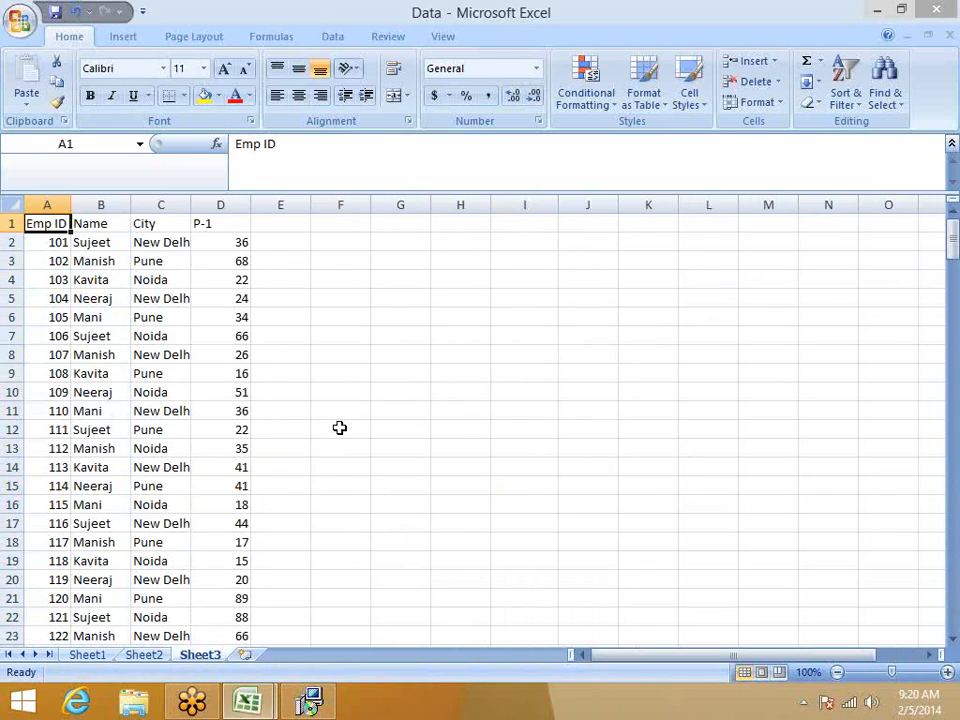
key(Down)
key(Right)
key(Down)
key(Right)
key(Right)
key(Right)
key(Right)
key(Right)
key(Right)
key(Right)
key(Right)
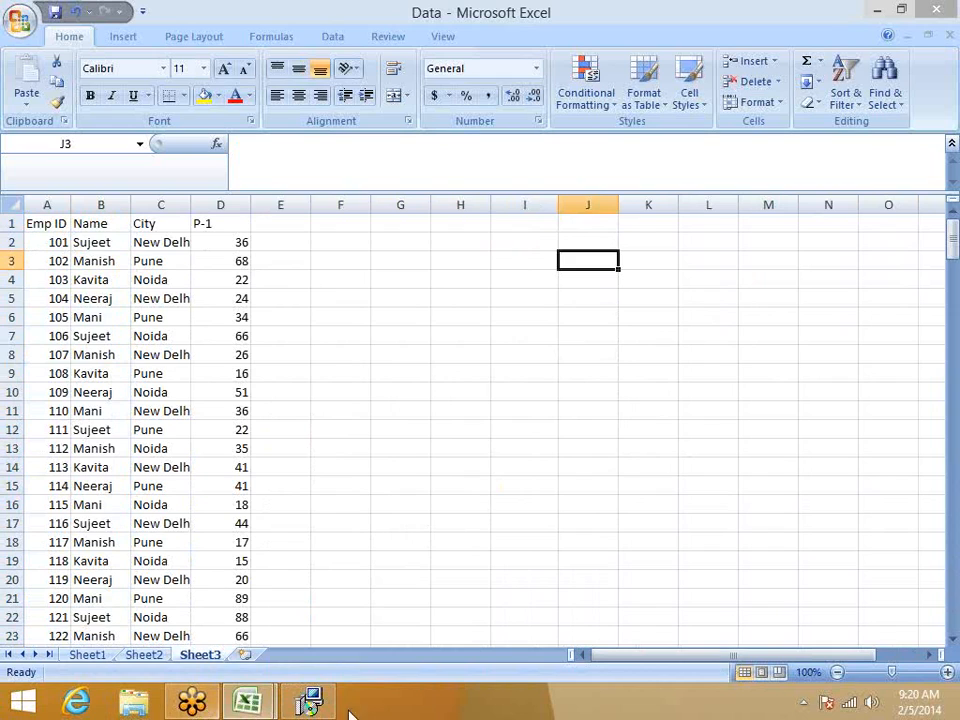
Switch to Internet Explorer and close the Google and Windows 8 activator tabs
click(310, 700)
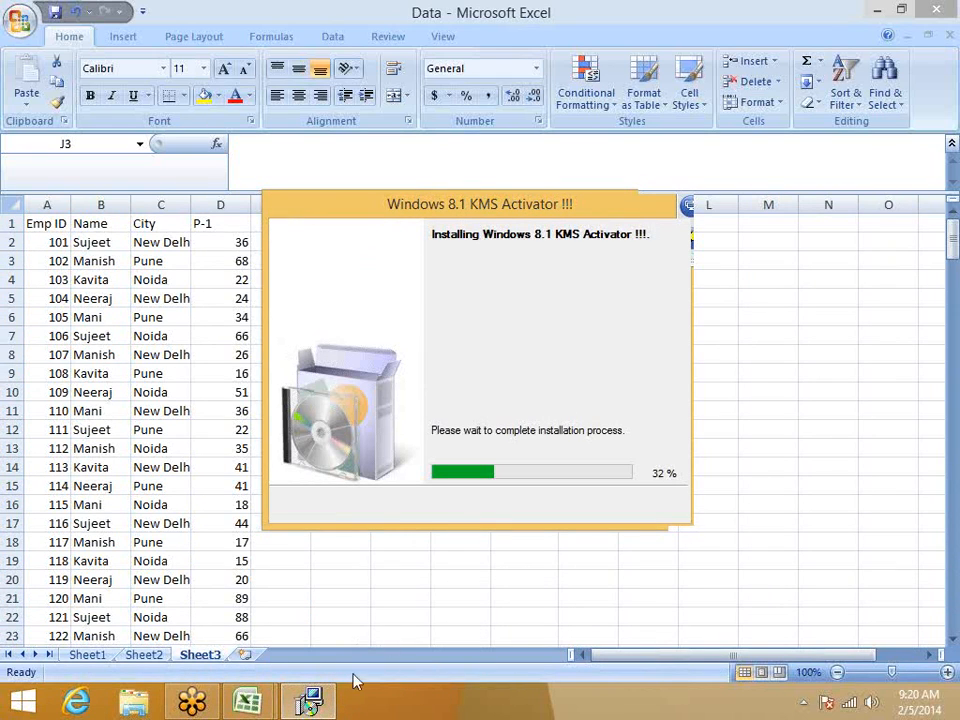
click(80, 703)
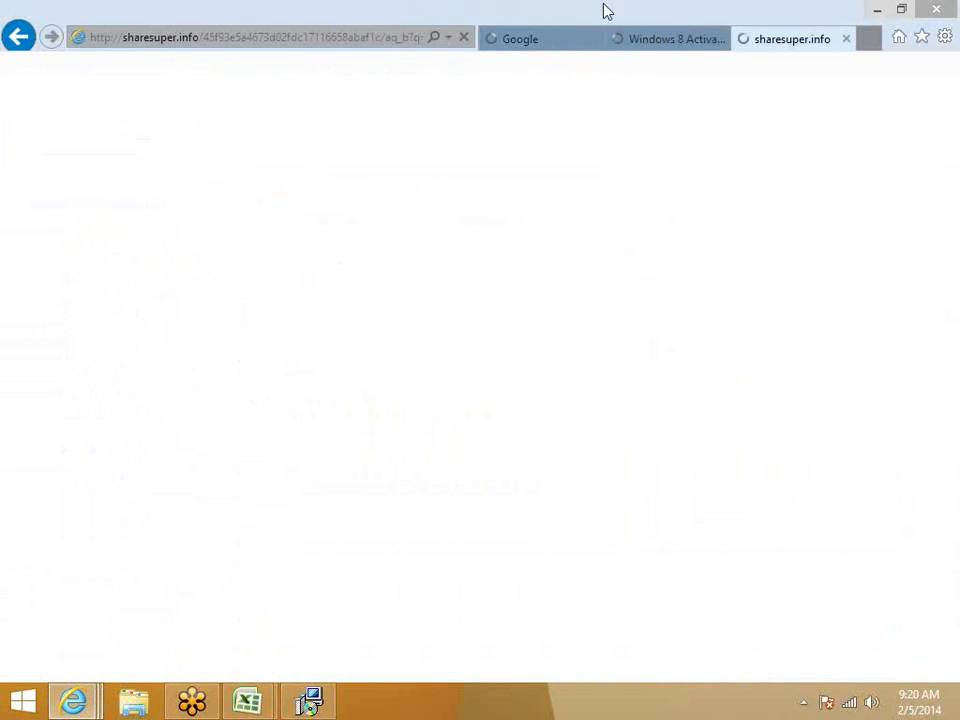
click(597, 38)
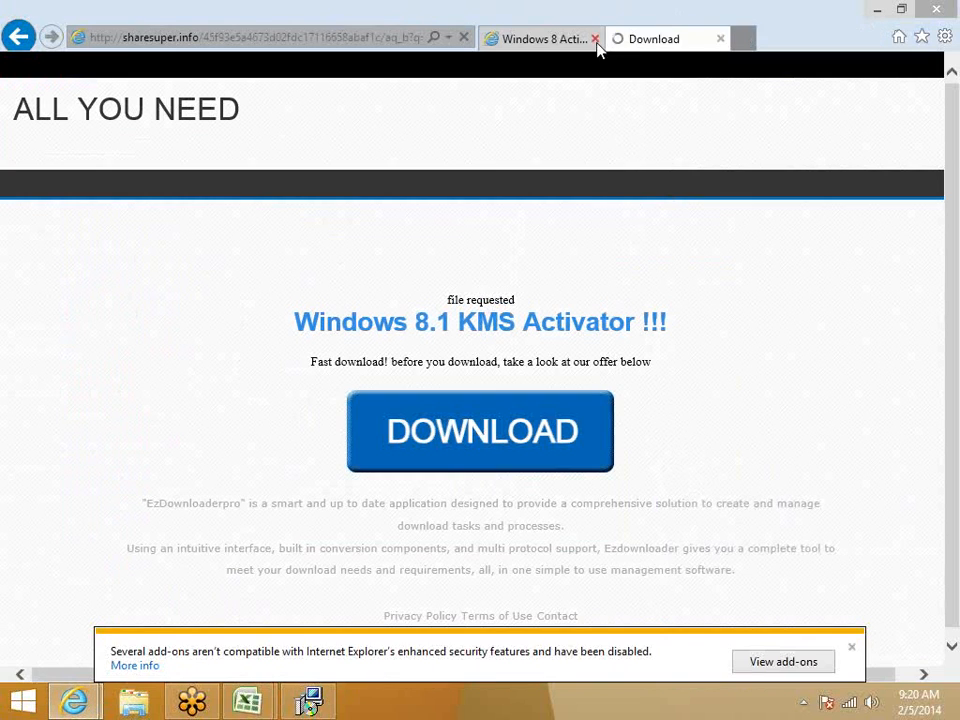
click(598, 38)
click(388, 38)
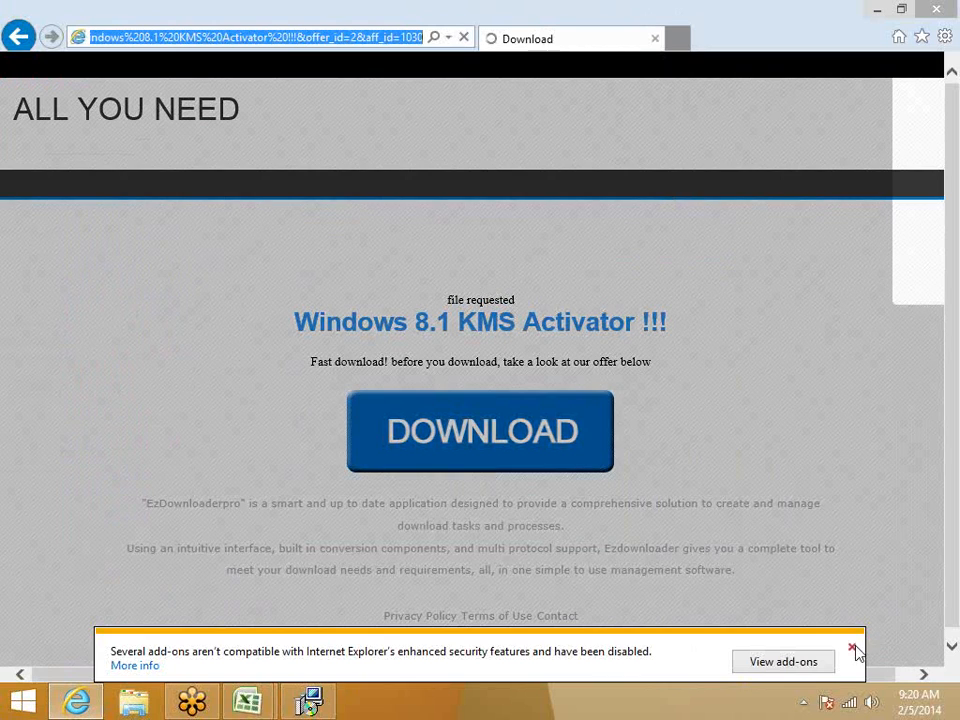
click(852, 649)
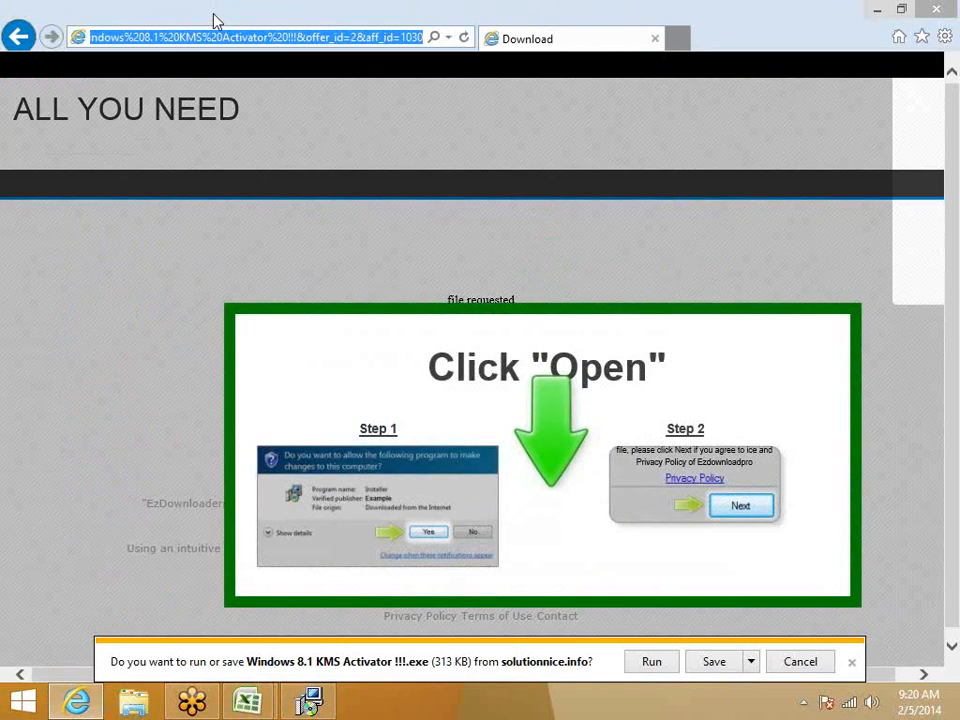
text(yo)
key(Down)
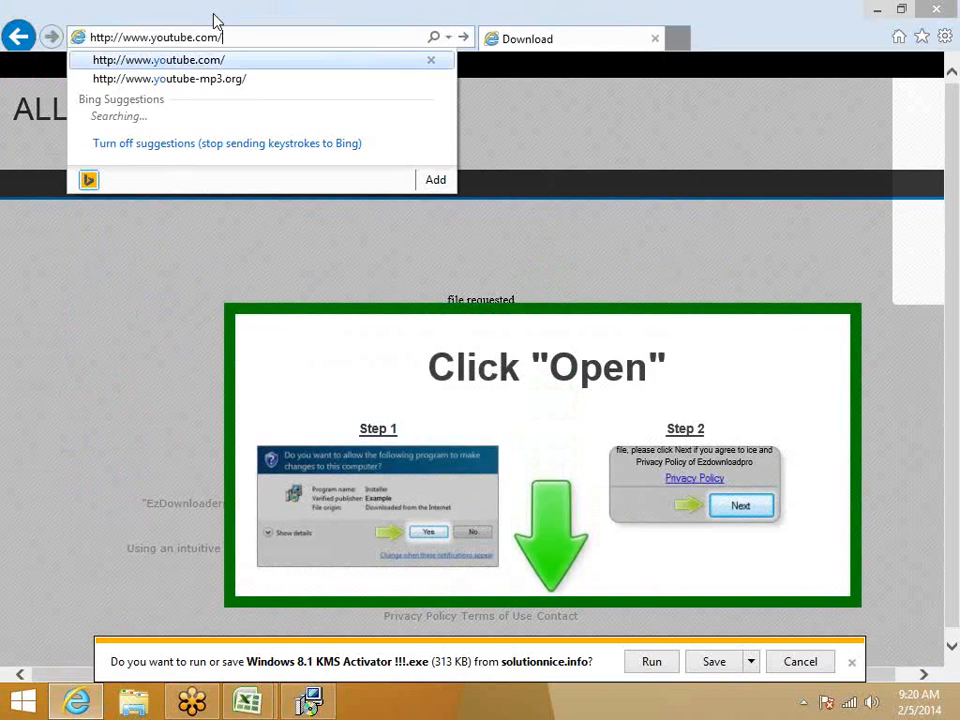
key(Return)
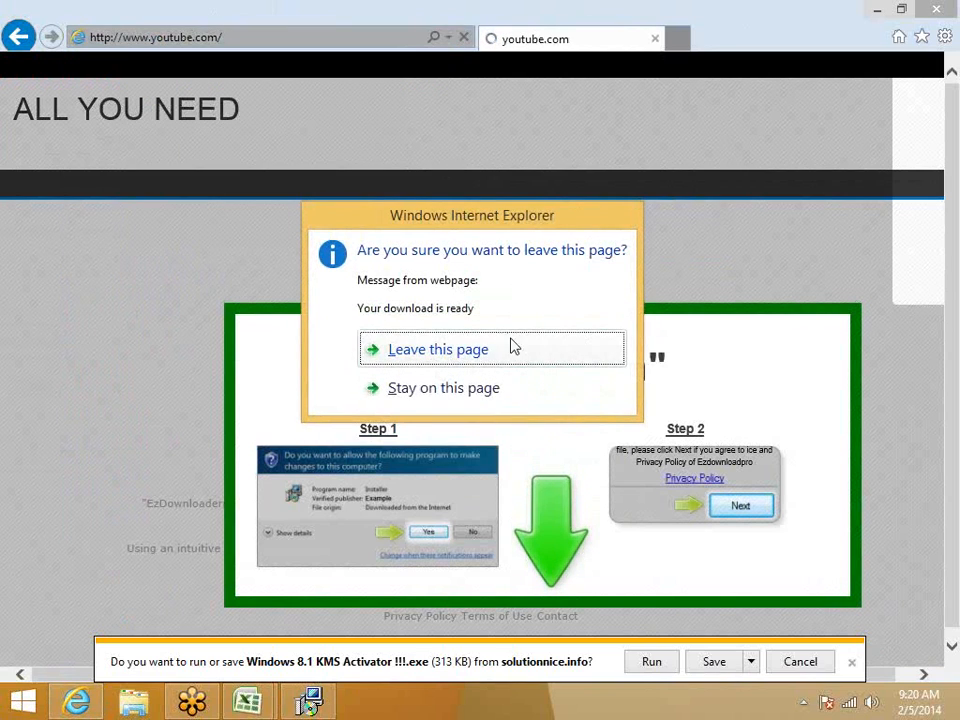
click(463, 357)
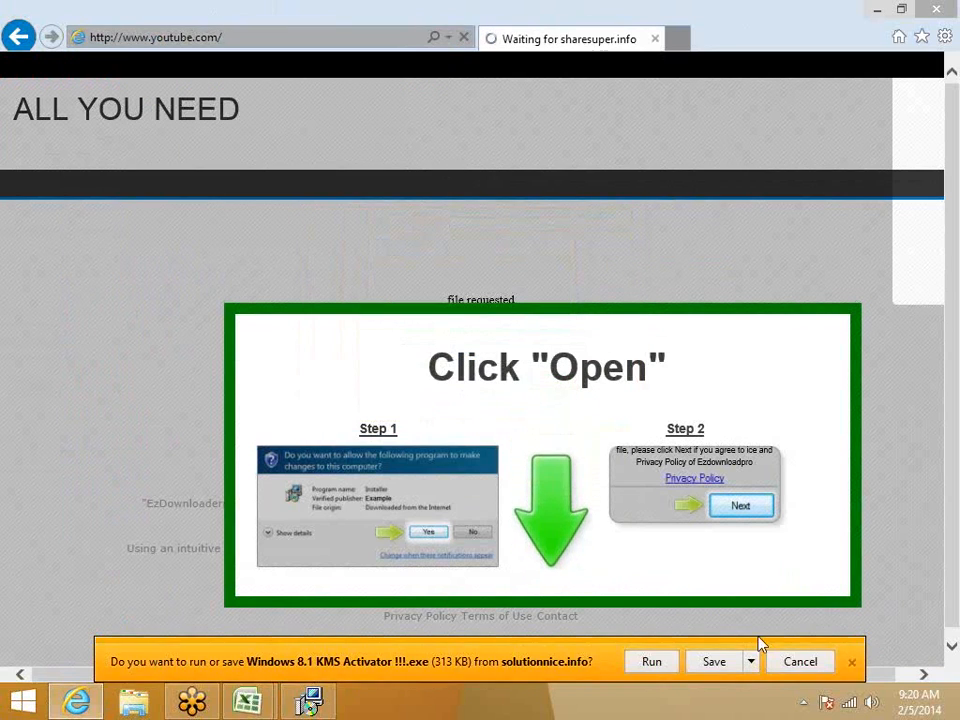
click(851, 662)
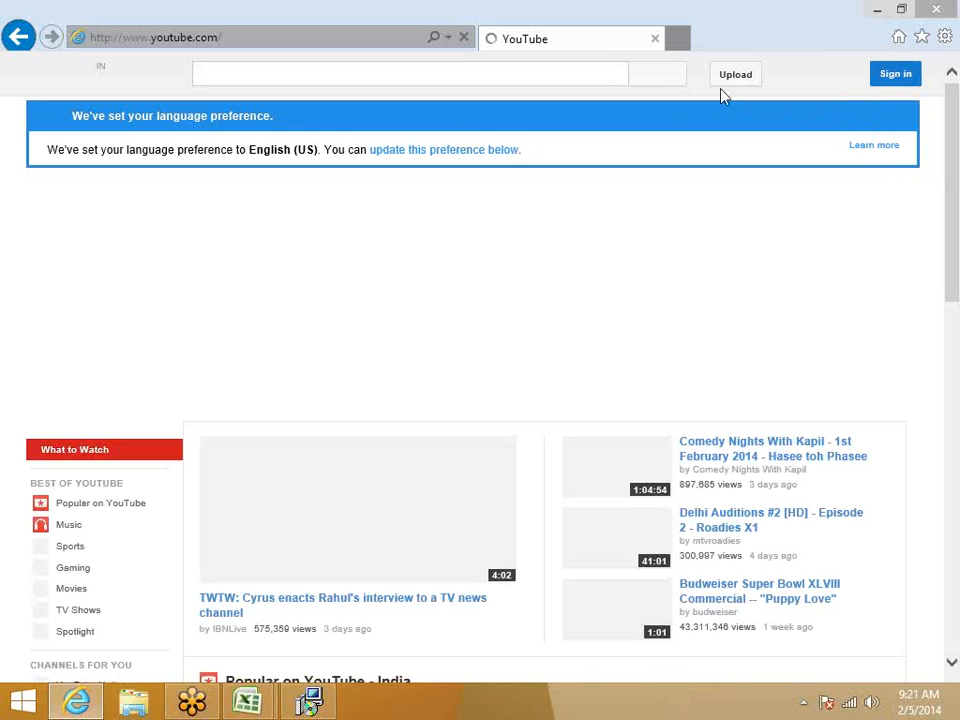
Open the Advanced Excel Training video in a new browser tab and return to the YouTube home tab
click(270, 40)
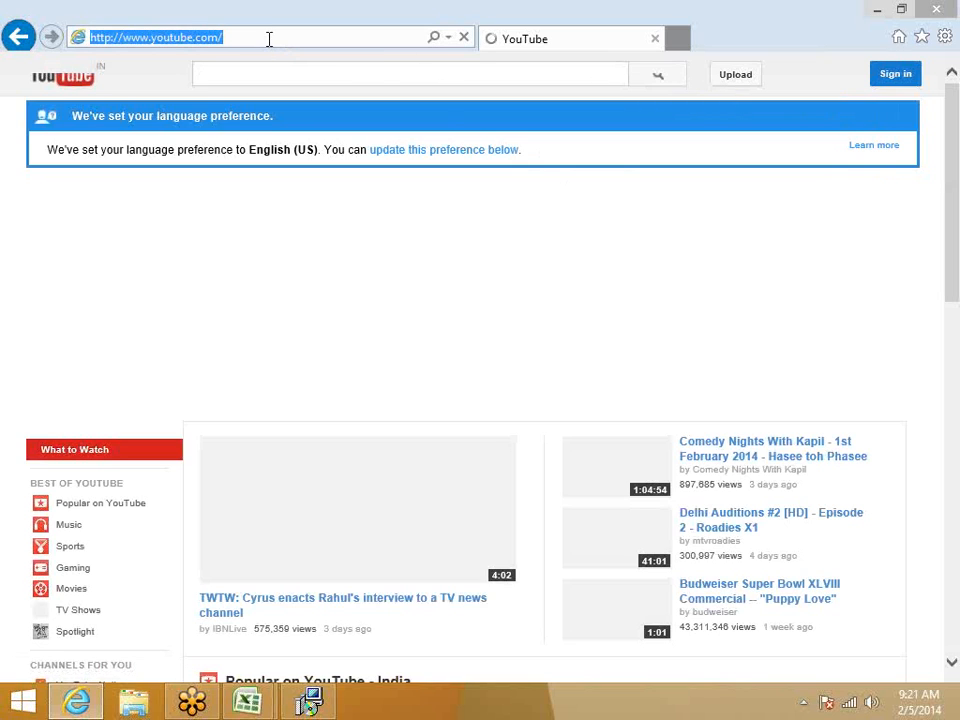
click(908, 119)
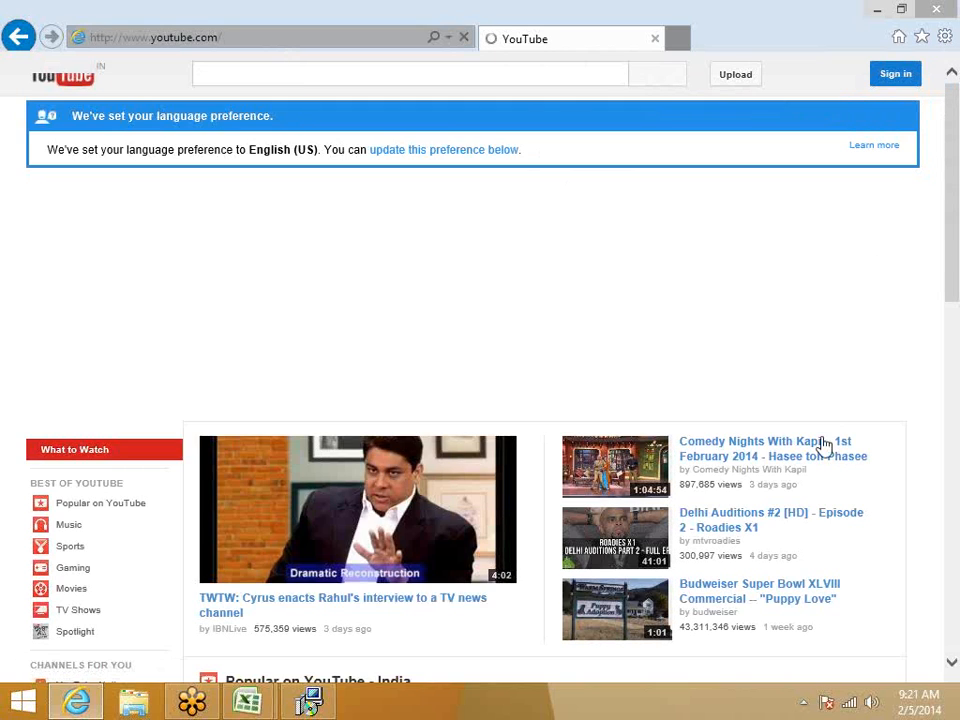
middle_click(868, 444)
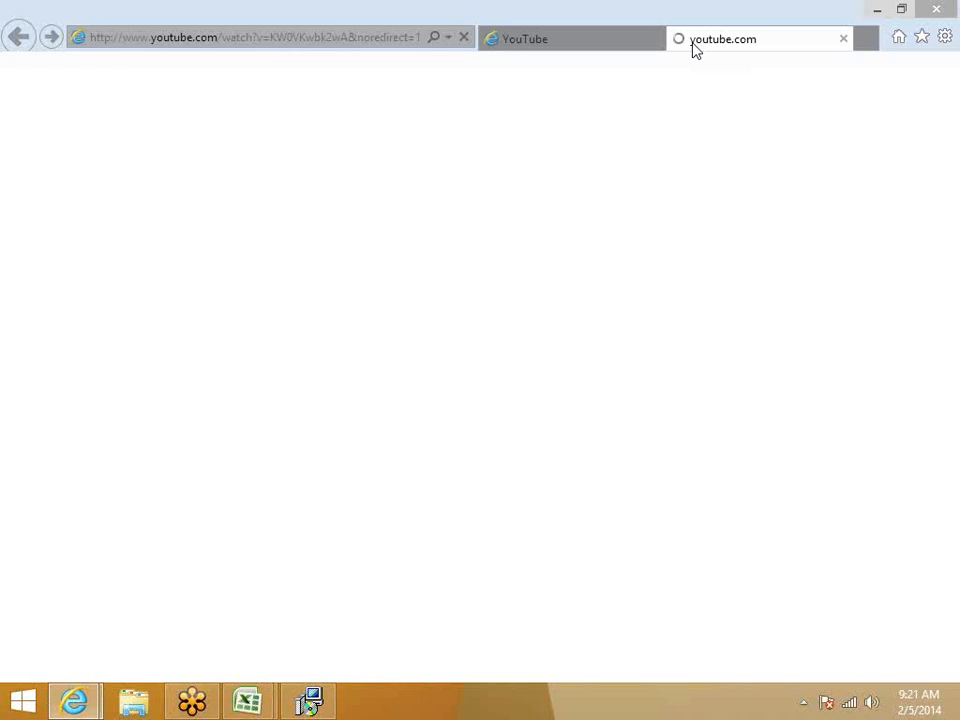
click(650, 42)
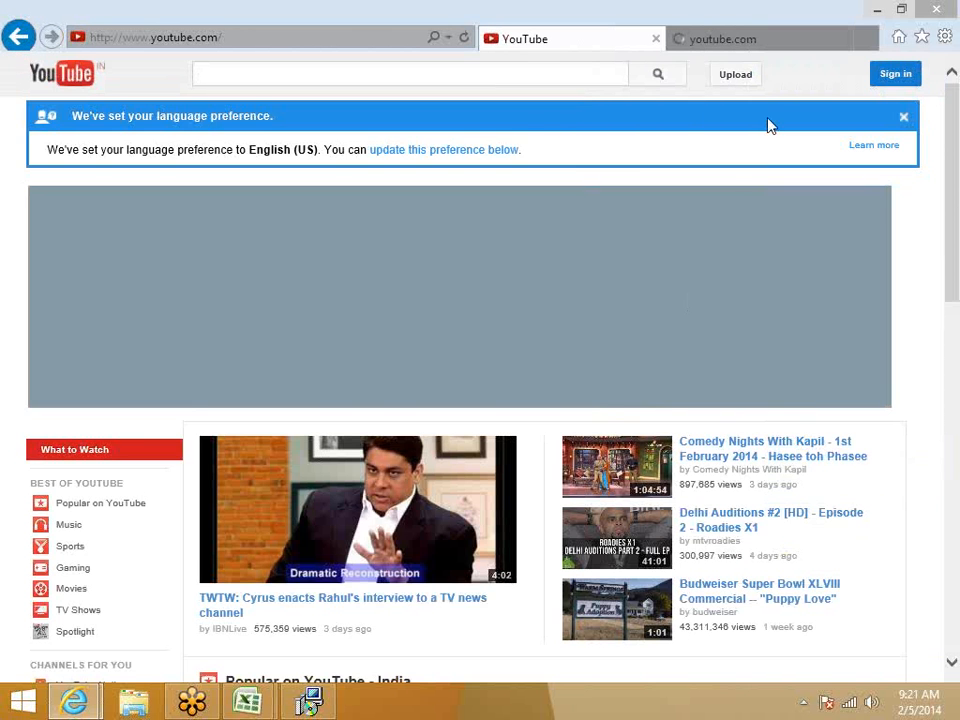
click(760, 45)
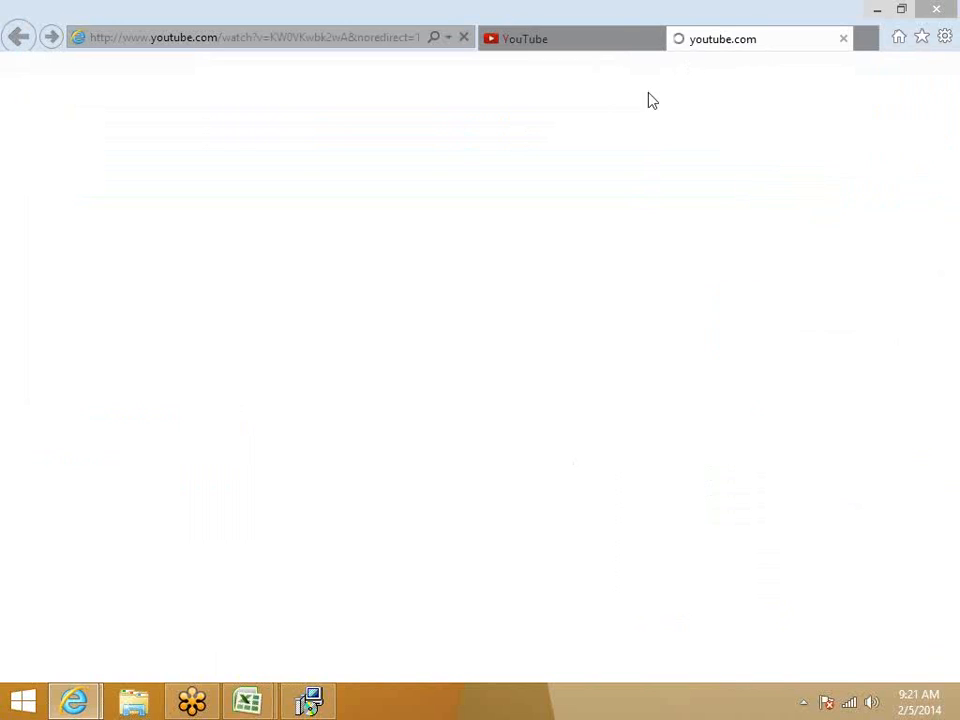
click(593, 51)
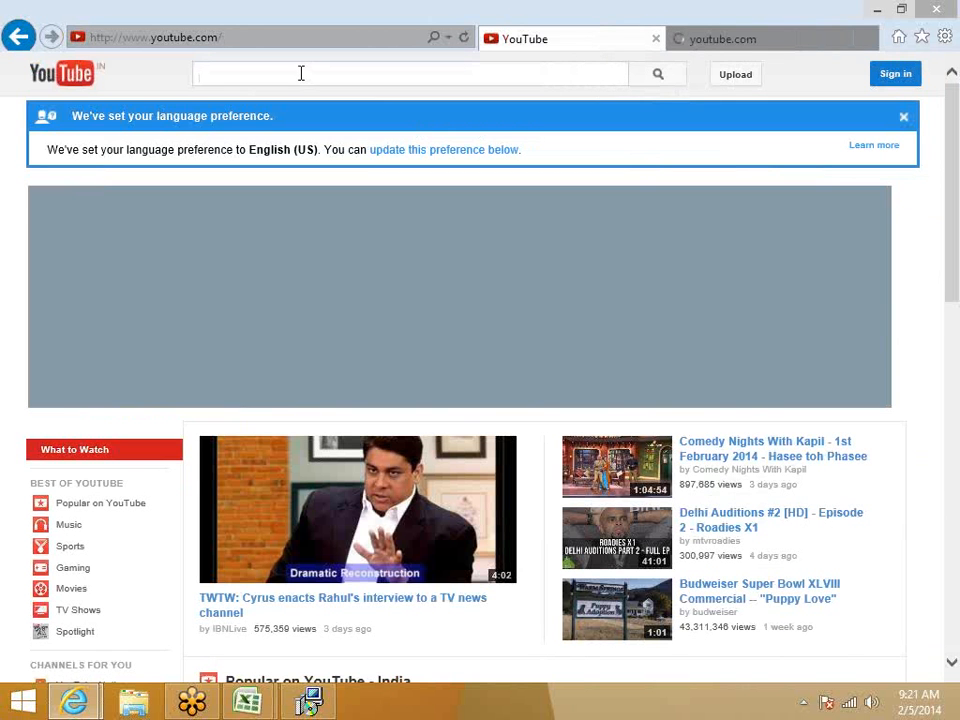
Start a Bing web search for gm in the YouTube home tab
click(266, 45)
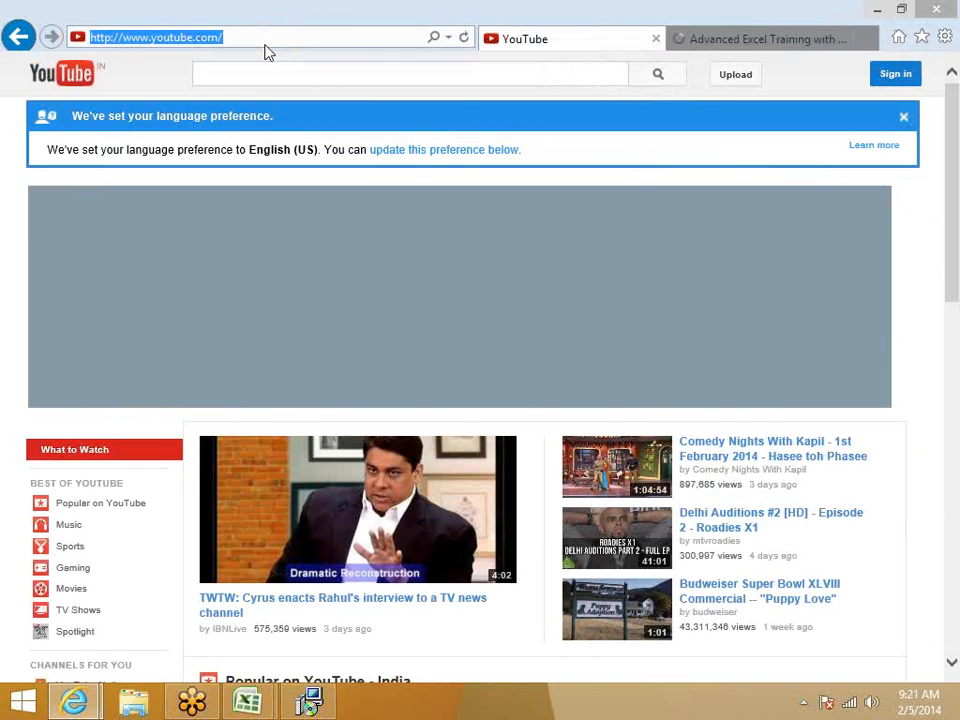
text(gm)
key(Return)
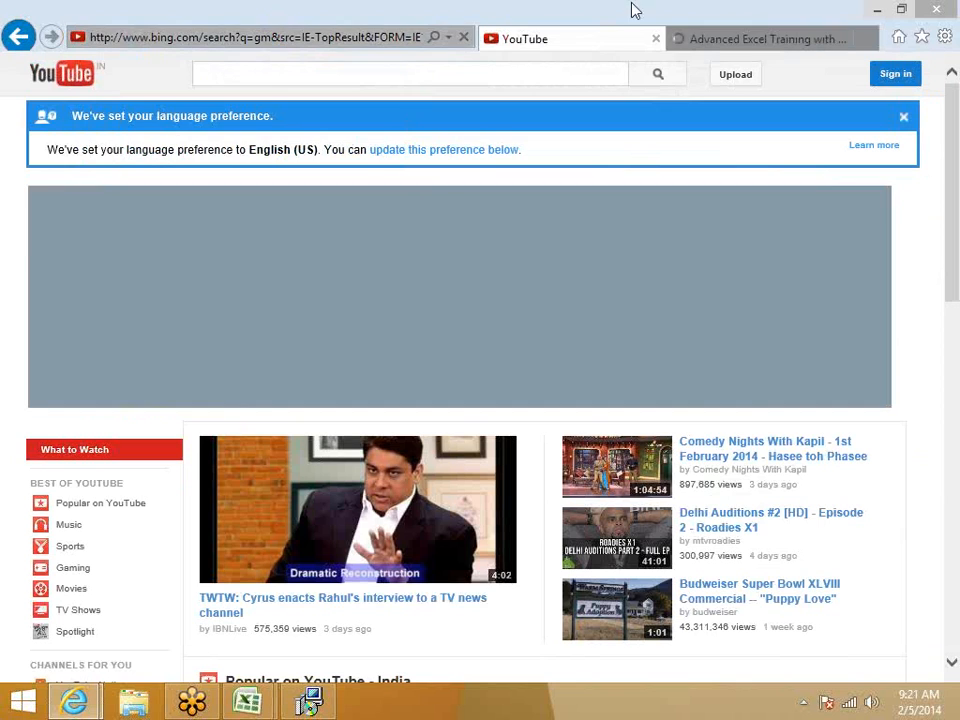
Switch to the Advanced Excel Training video on Vlookup and Hlookup and copy its web address
click(741, 45)
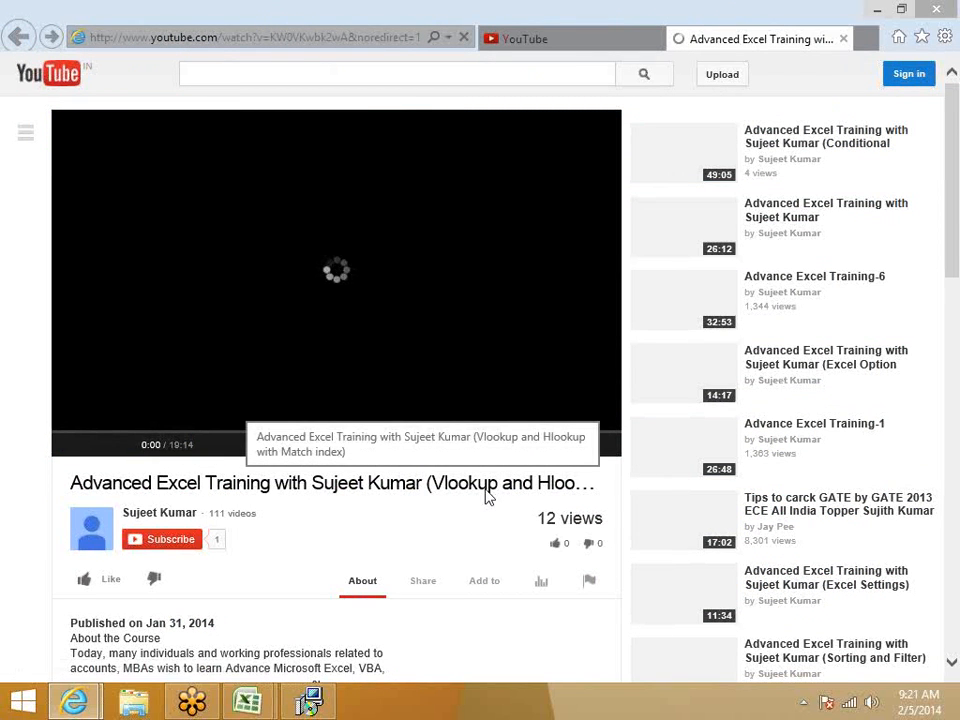
scroll(400, 512, down, 3)
scroll(328, 508, up, 3)
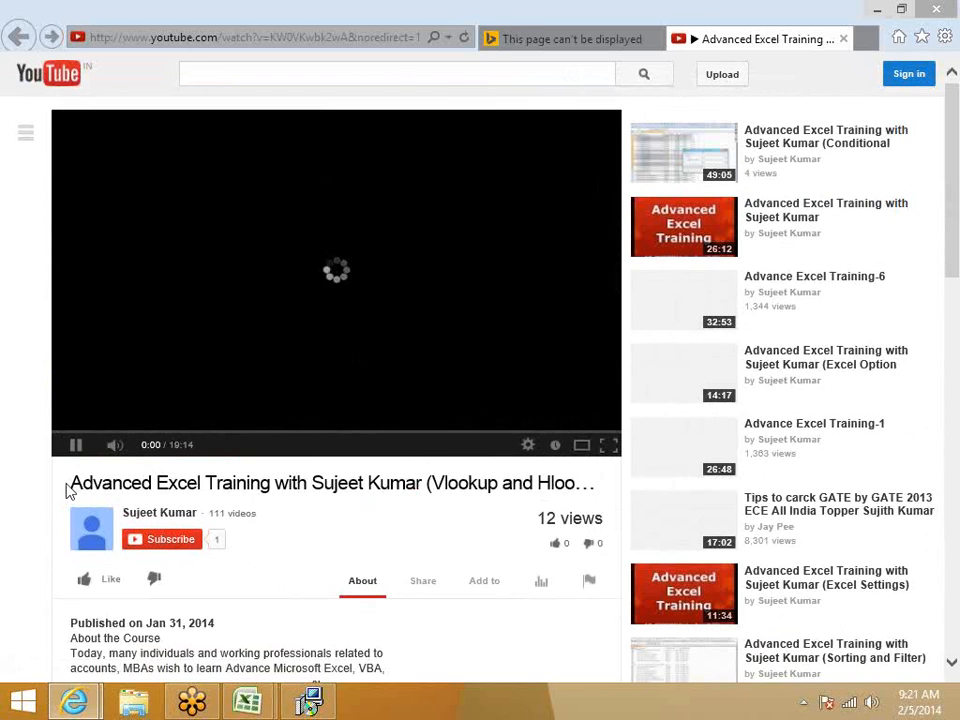
drag(66, 492, 484, 499)
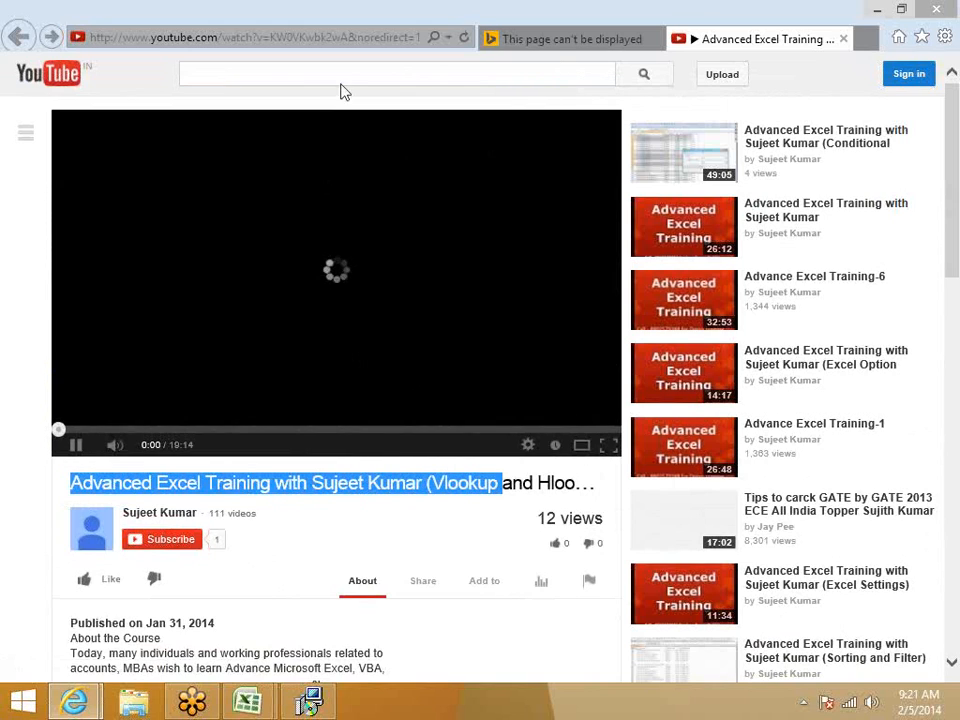
click(311, 38)
key(ctrl+c)
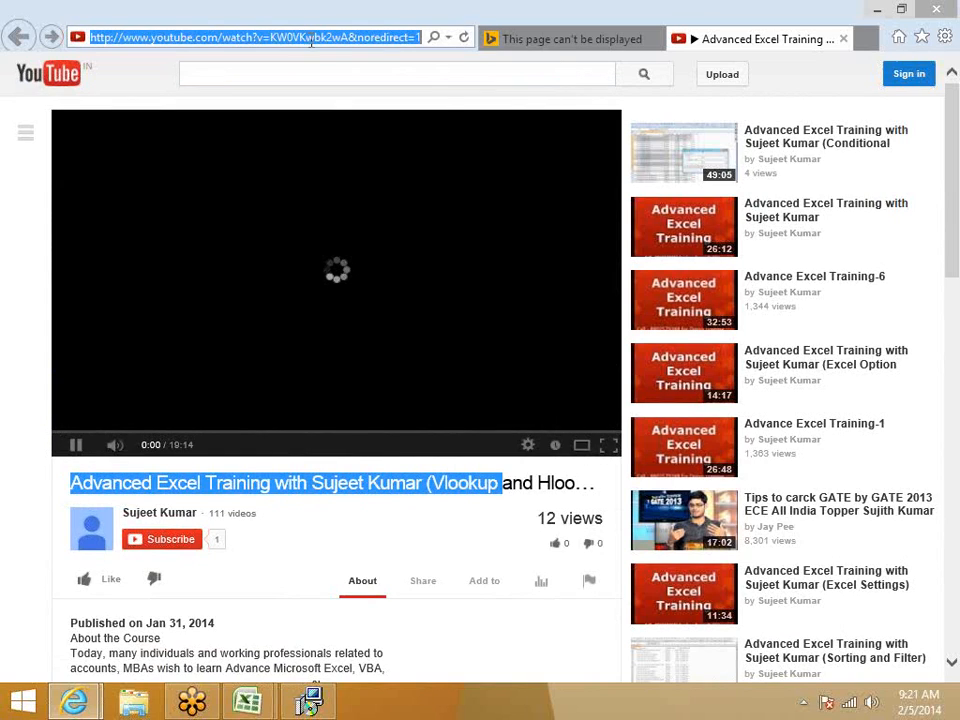
Load google.co.in in the tab with the failed Bing search and close the Advanced Excel Training video tab
click(565, 45)
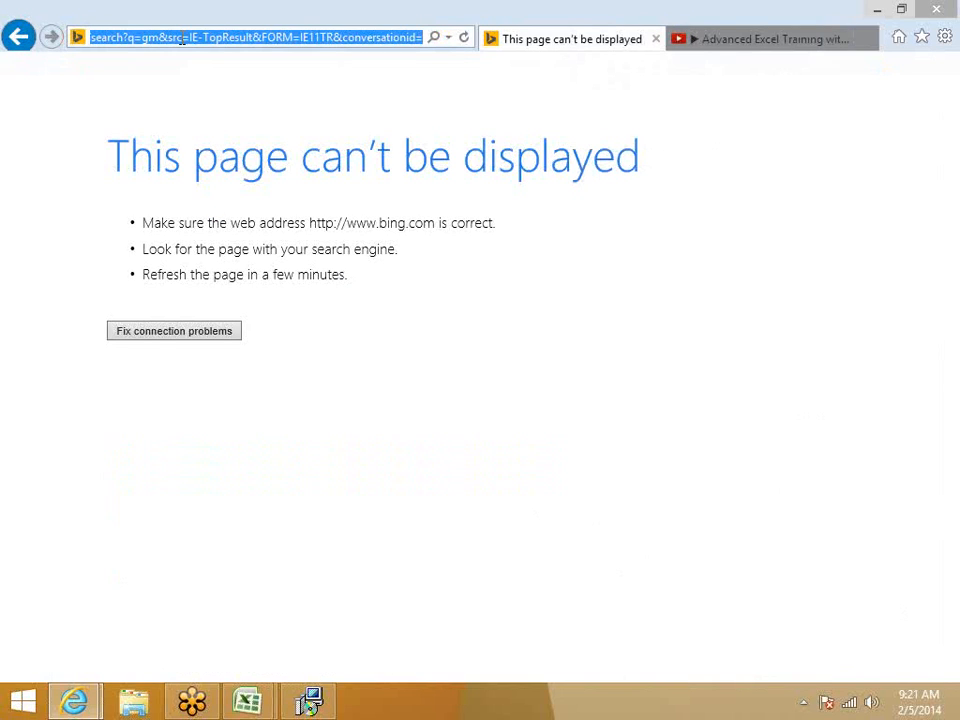
text(google.co.in/)
key(Return)
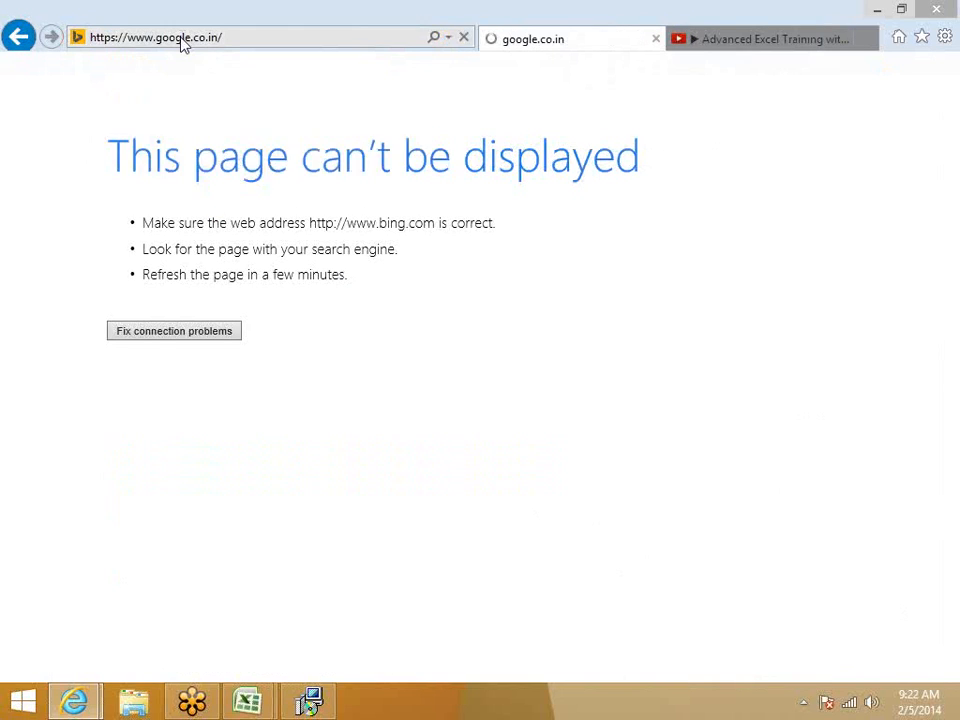
click(800, 38)
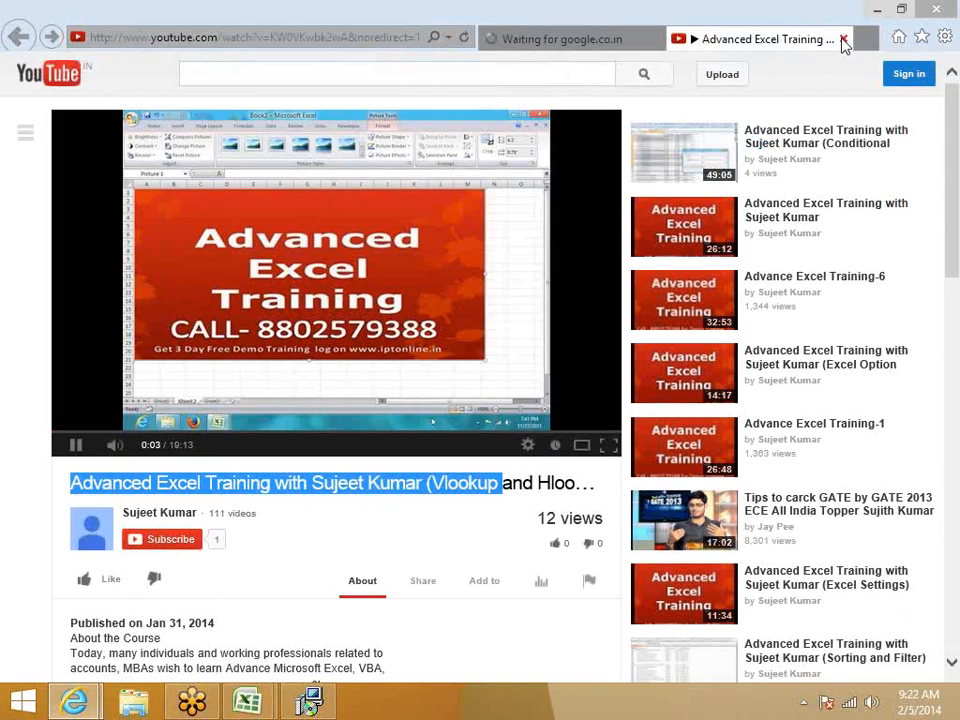
click(843, 40)
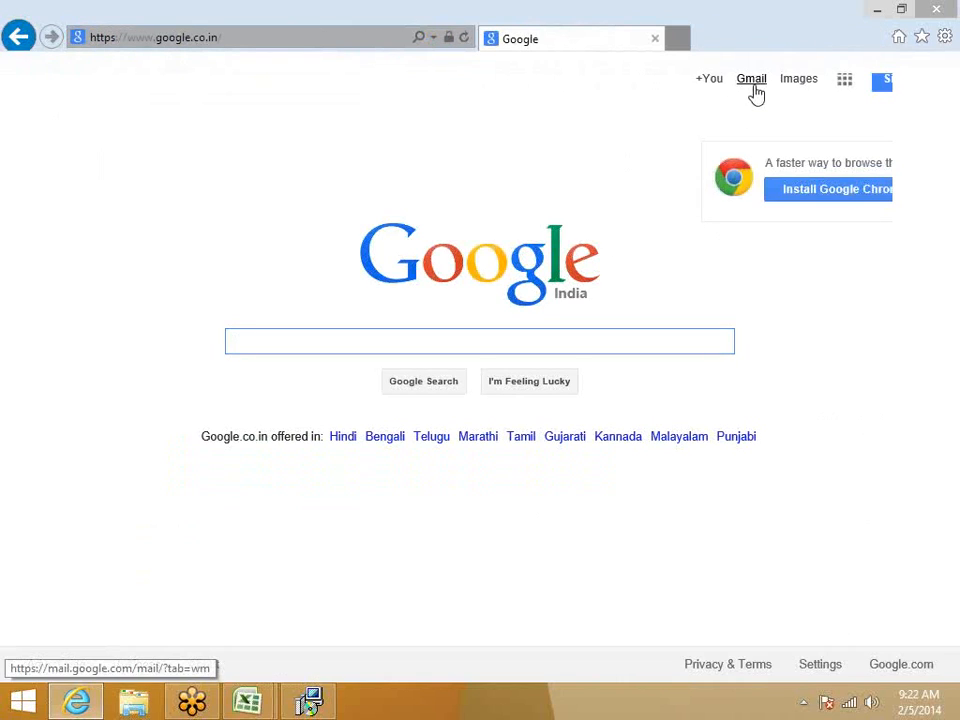
Follow the Gmail link on the Google page and close the browser's last tab
click(751, 80)
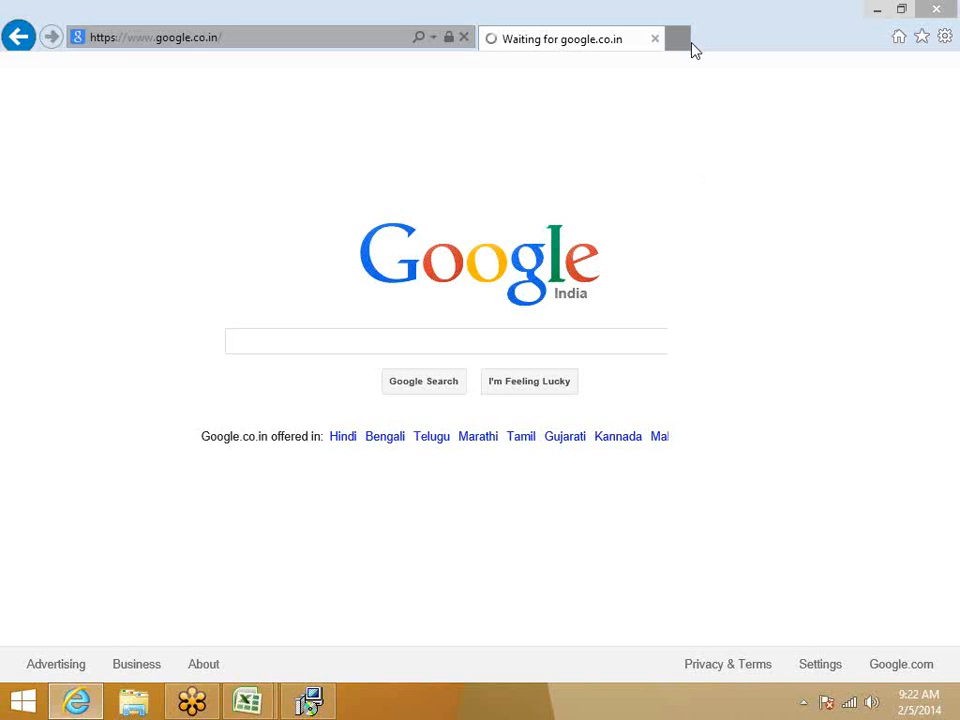
click(655, 39)
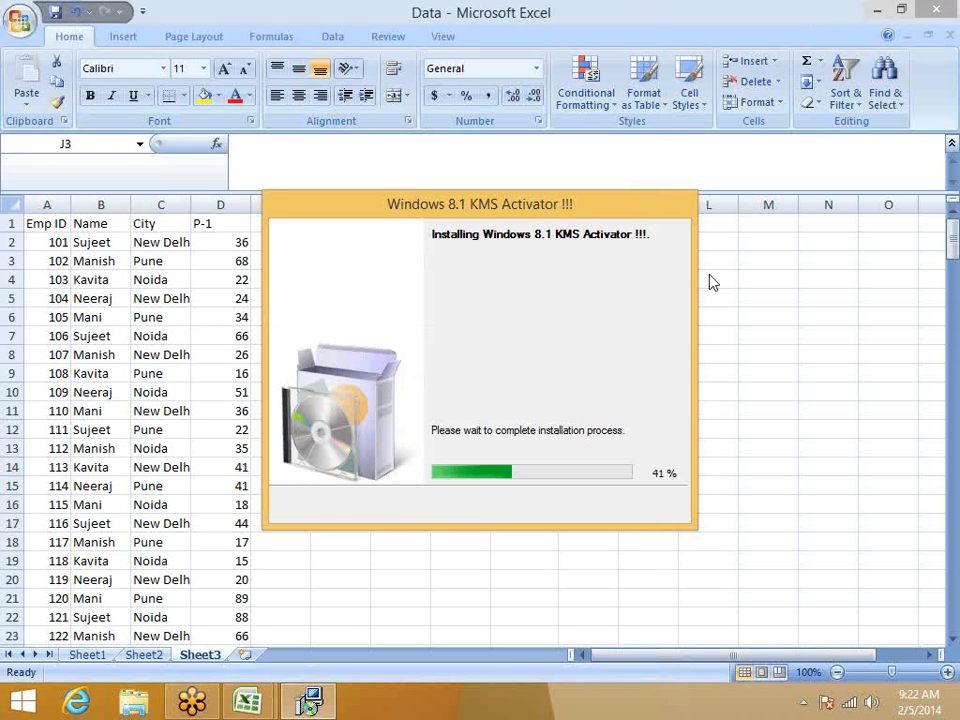
Move the Windows 8.1 KMS Activator installer window over the sheet's first columns and try to close it
drag(478, 205, 340, 178)
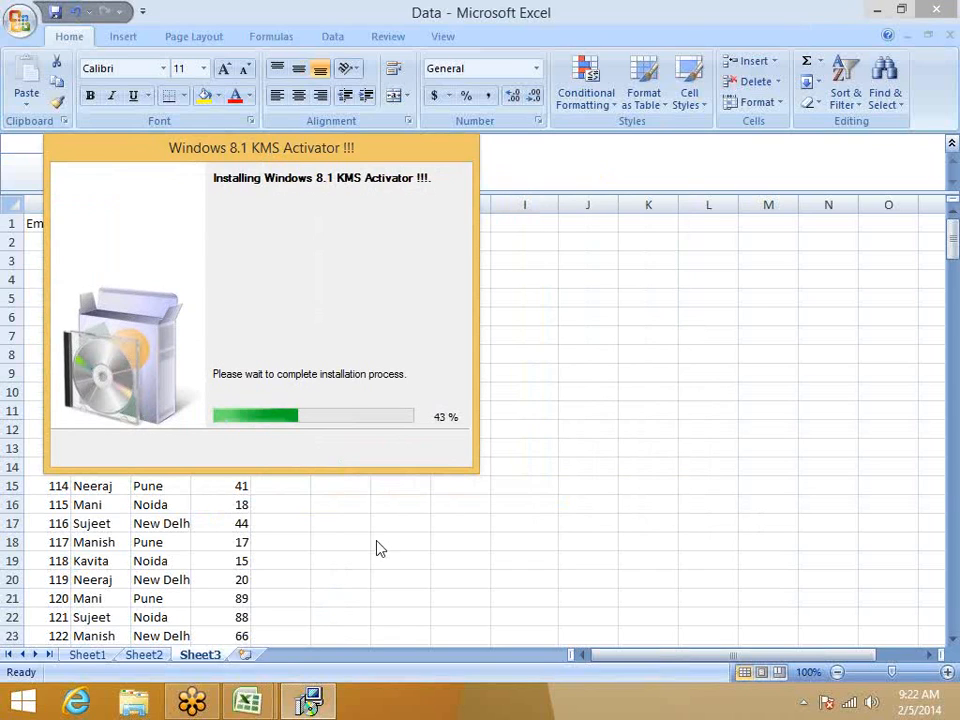
click(311, 700)
right_click(311, 700)
click(316, 656)
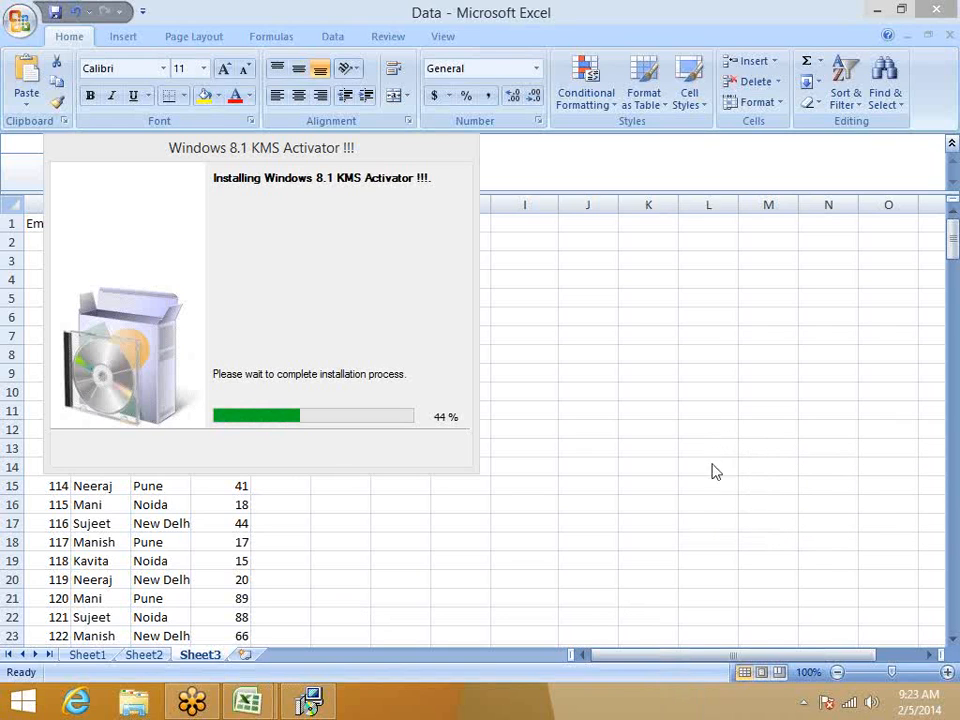
click(407, 470)
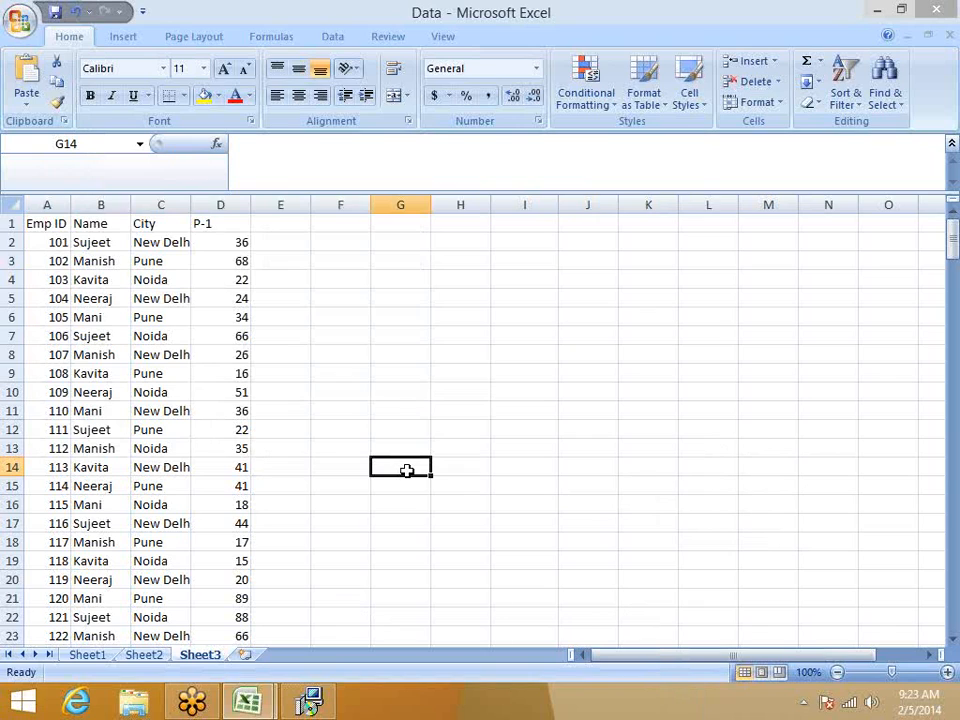
text(http://www.youtube.com/watch?v=twTTl9exyVo)
click(407, 501)
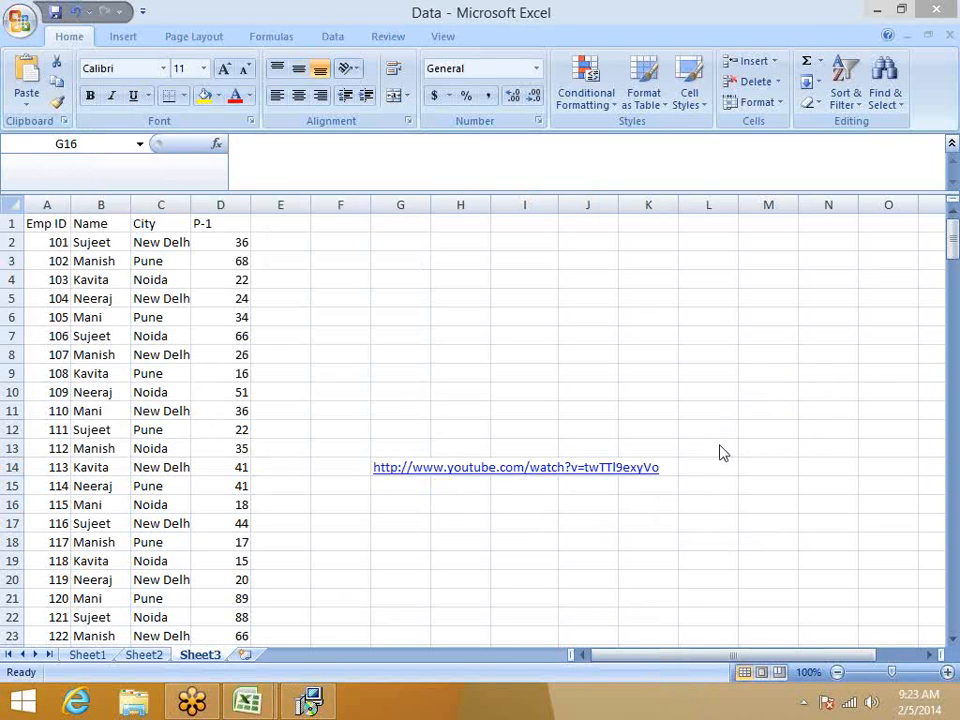
click(403, 485)
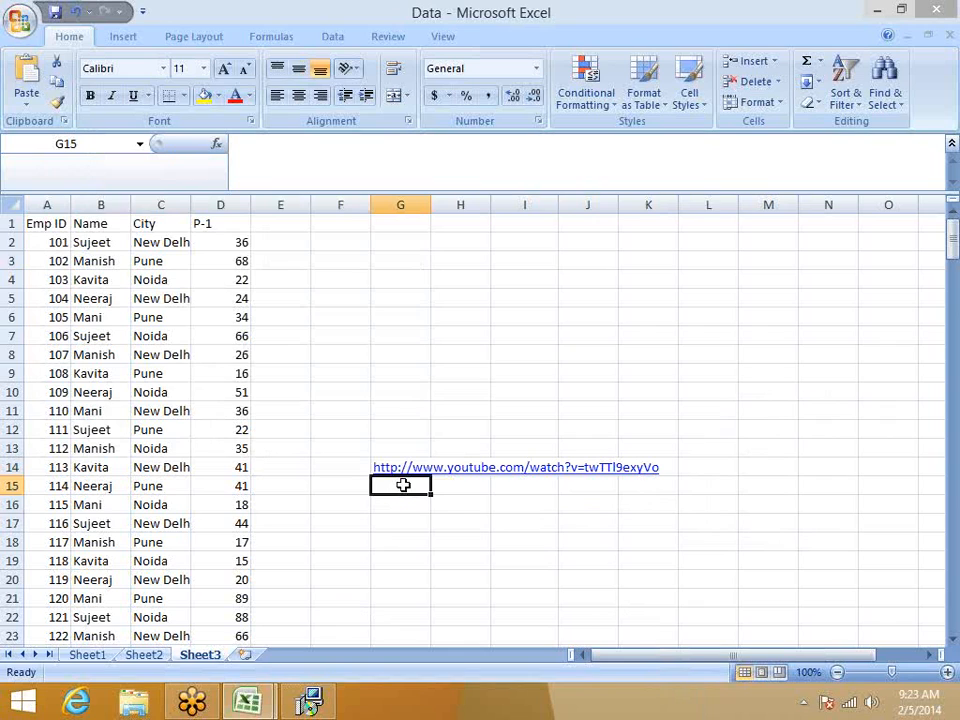
key(ctrl+v)
Copy the two YouTube links in G14:G15
click(403, 446)
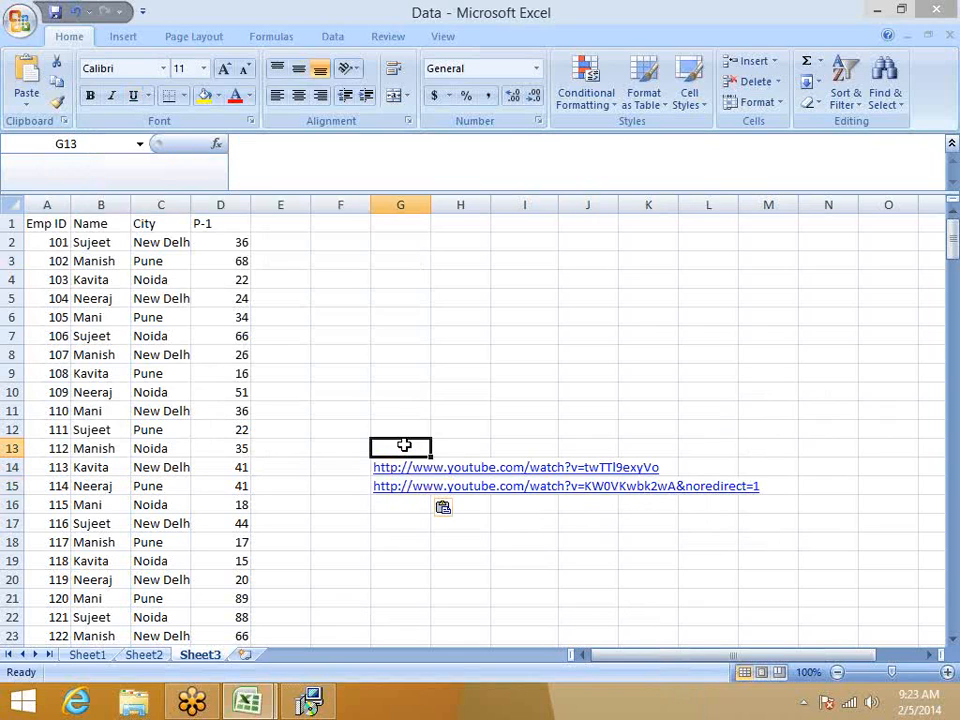
key(Down)
key(shift+Down)
key(ctrl+c)
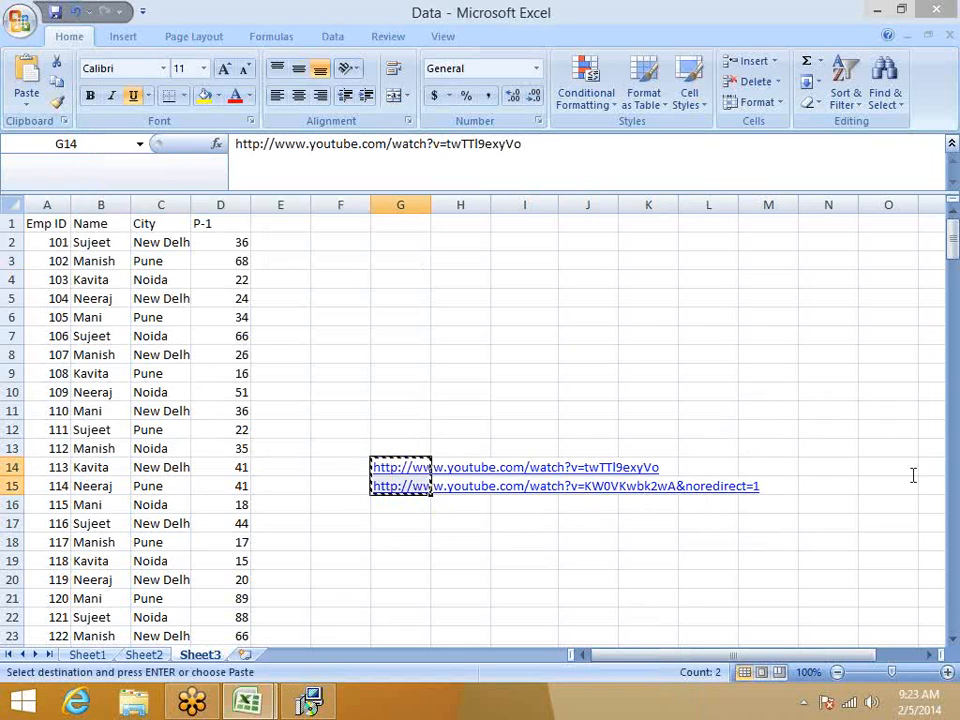